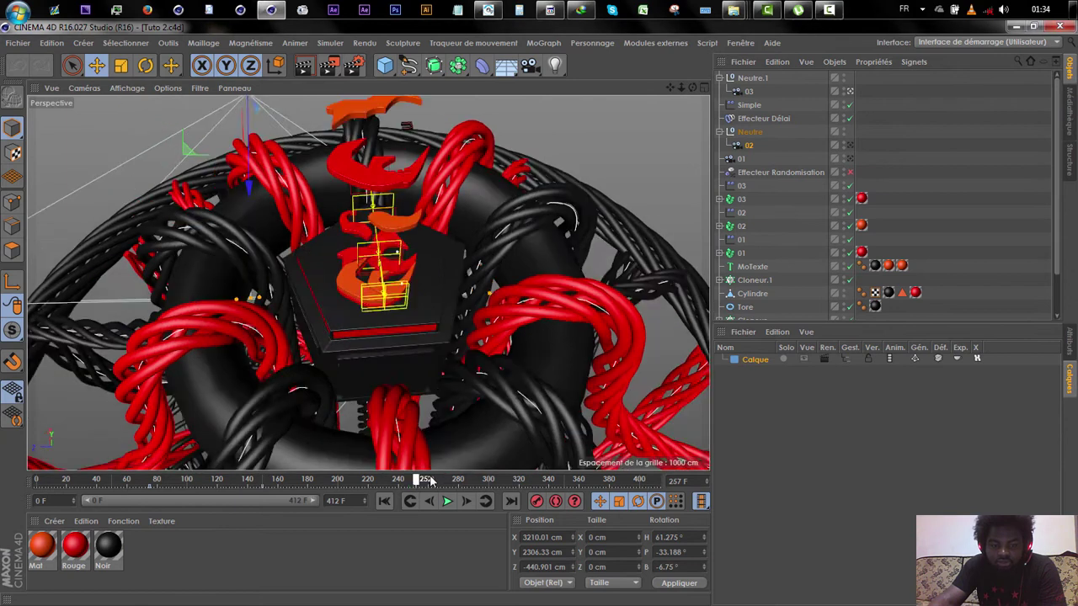
Preview the logo animation from around frame 213 and add a Stage (Mise en scène) object to the scene.
click(348, 478)
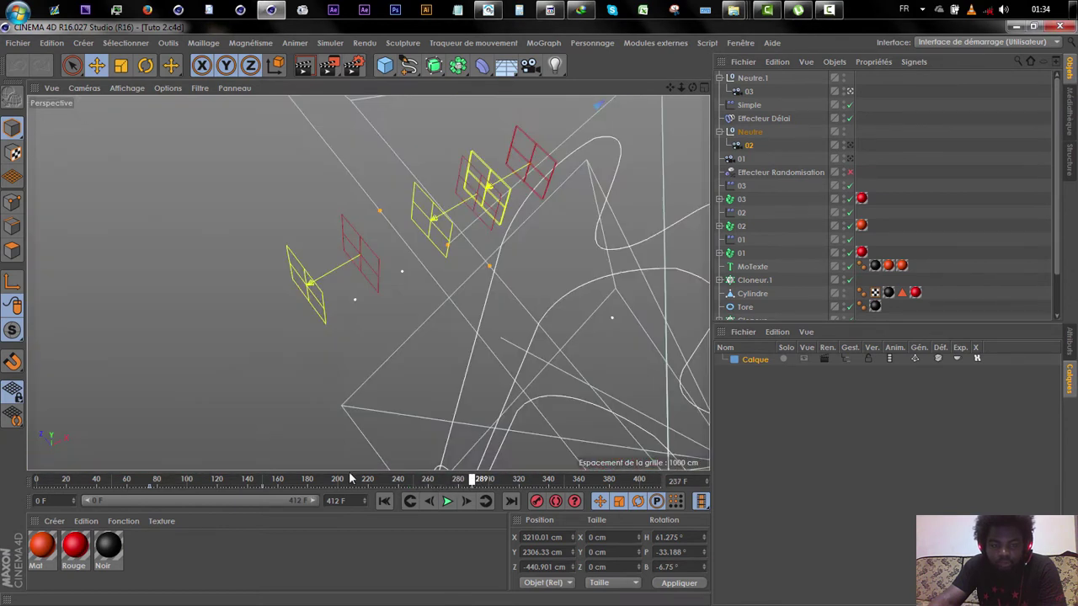
click(454, 505)
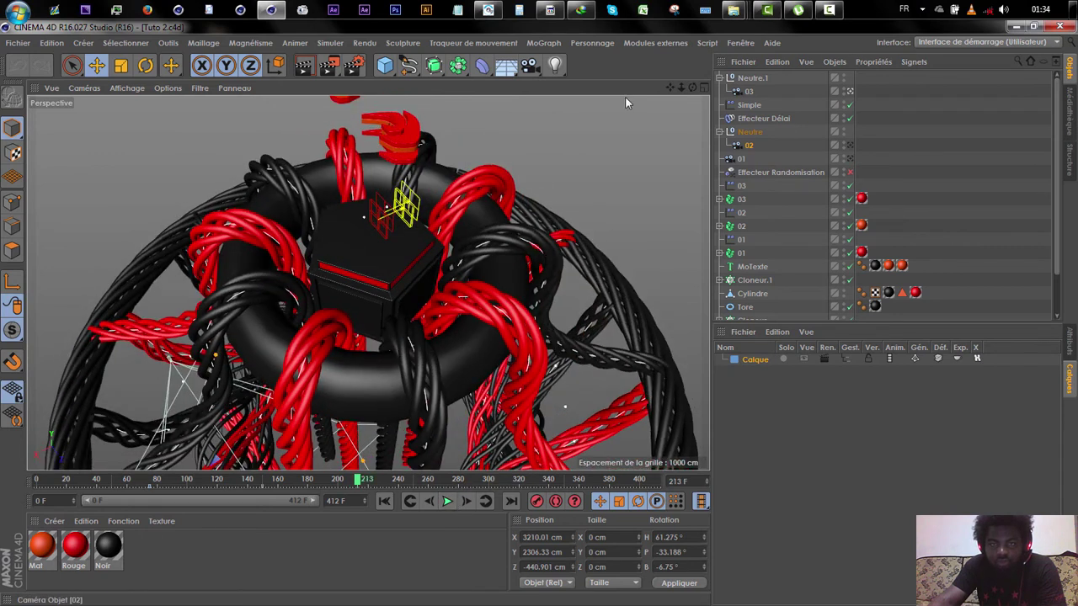
click(512, 67)
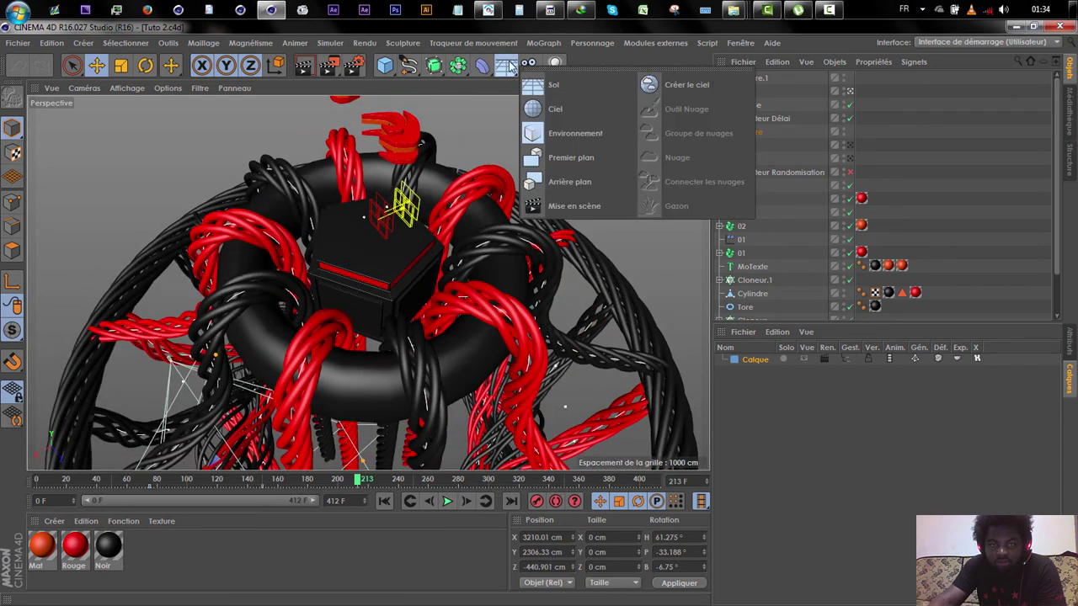
click(589, 207)
Assign camera 01 to the Stage object's Caméra property with a keyframe at frame 0, and play the start briefly.
click(384, 502)
click(1069, 347)
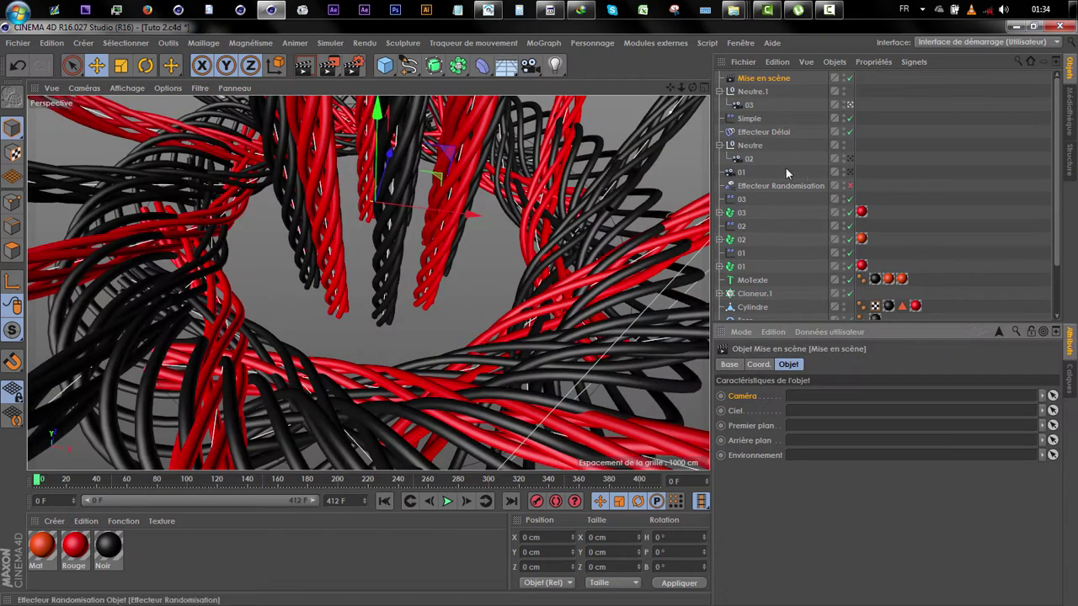
drag(742, 175, 802, 347)
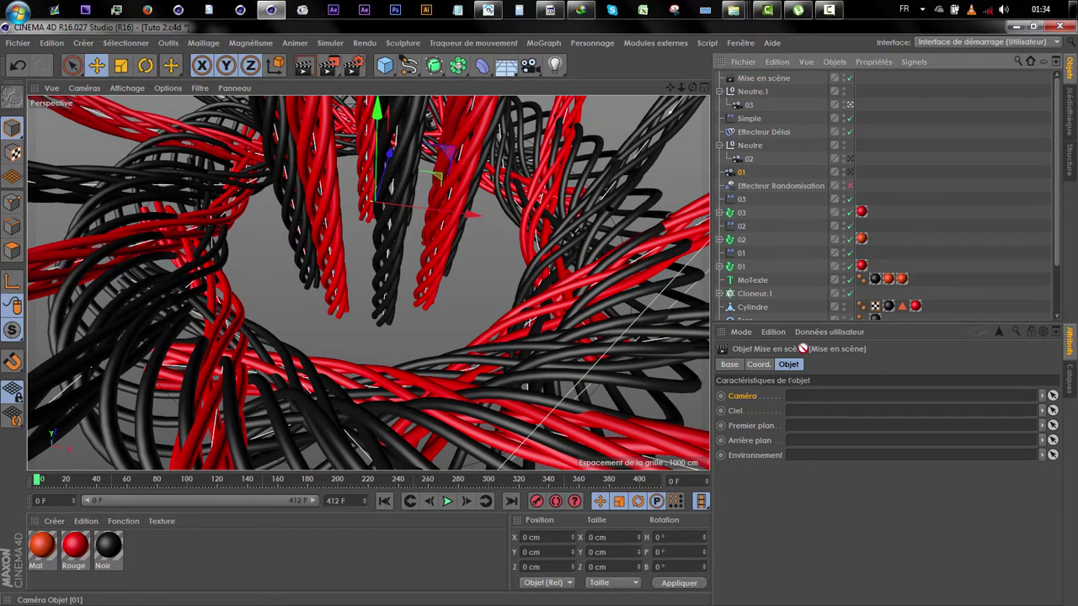
click(721, 396)
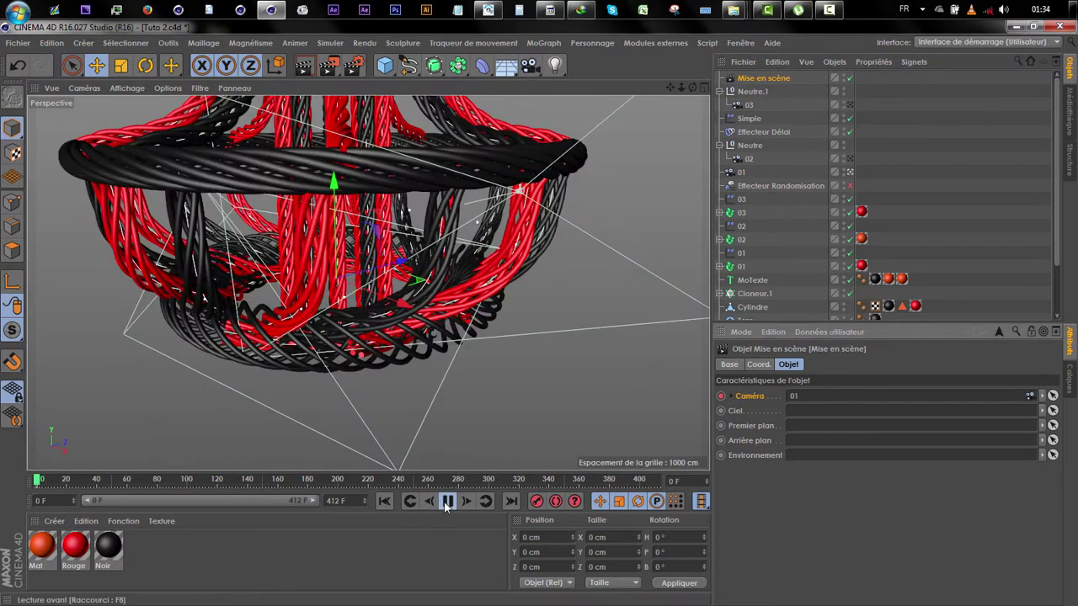
click(446, 502)
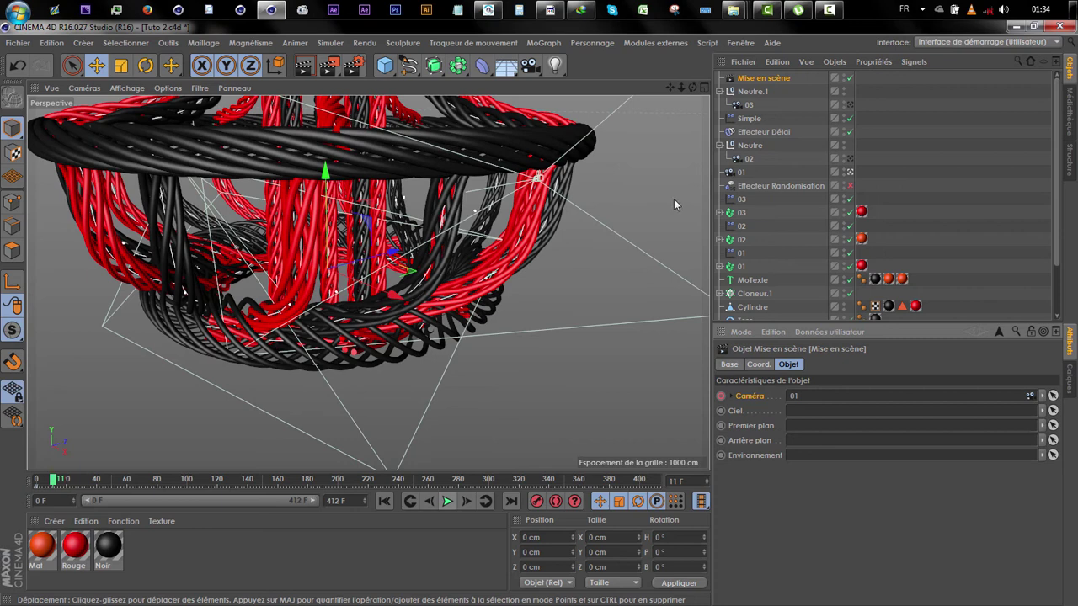
Switch the Stage object's Caméra to camera 02 and keyframe it at frame 75.
click(741, 172)
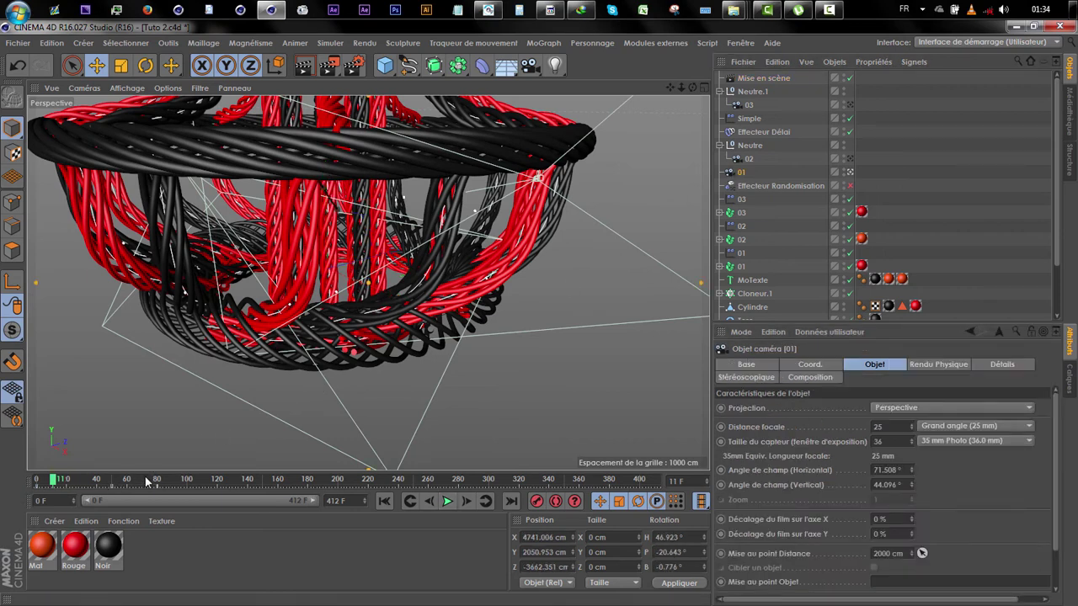
click(149, 480)
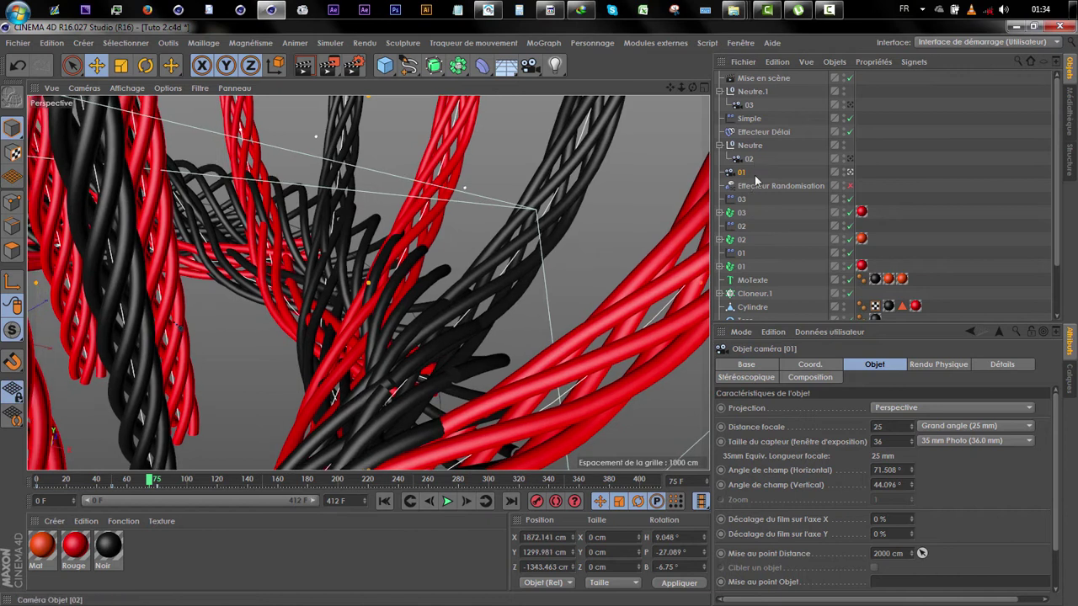
click(773, 78)
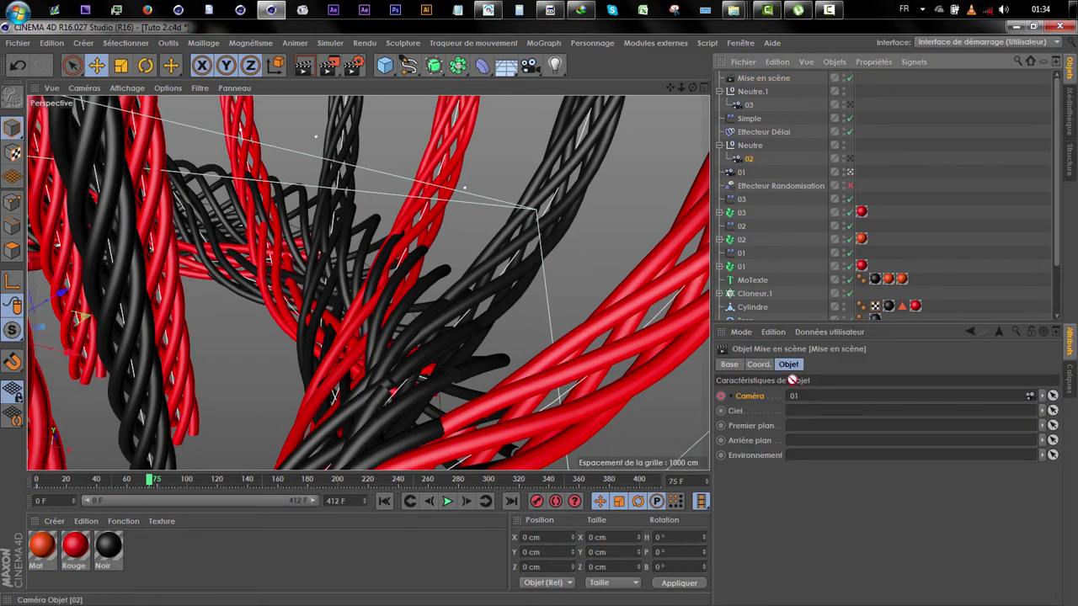
ctrl+click(722, 397)
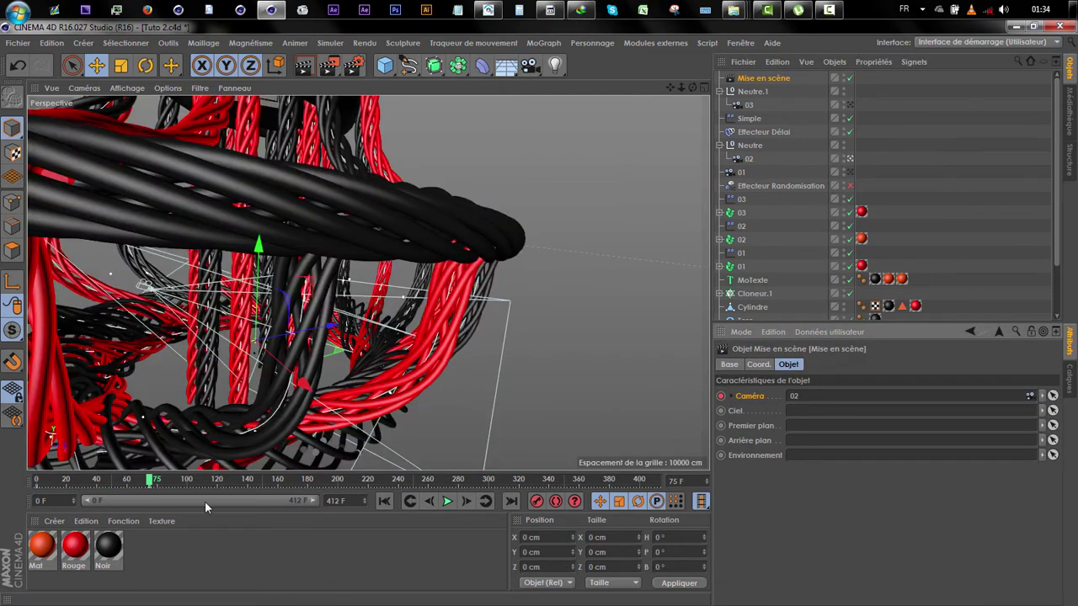
Switch the Stage object's Caméra to camera 03 and keyframe it at frame 150.
drag(166, 482, 265, 483)
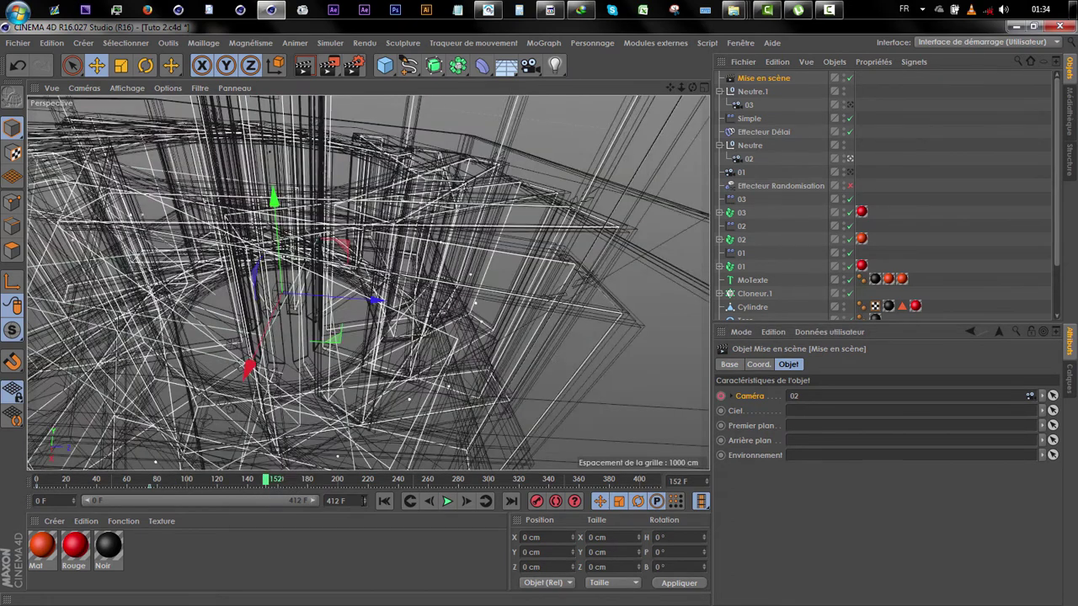
double_click(436, 504)
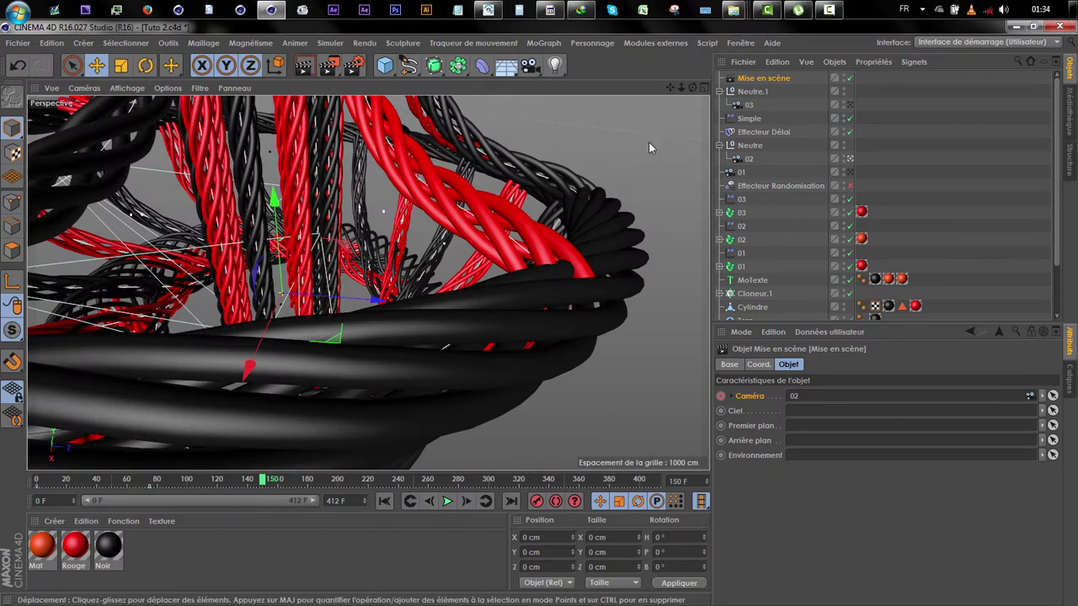
drag(748, 104, 807, 398)
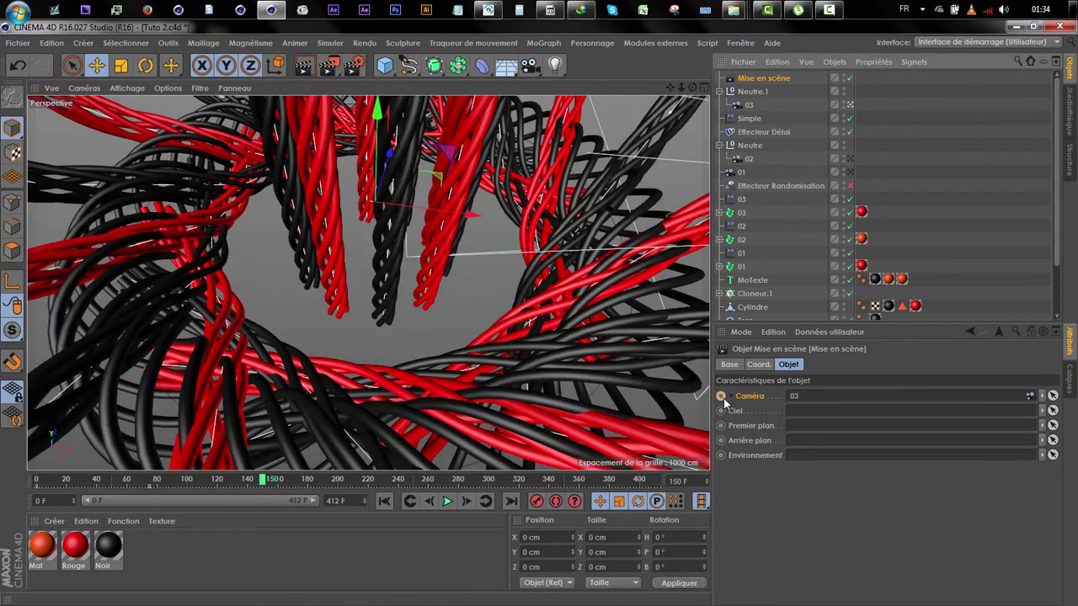
Scrub through the timeline past frame 150 and play the logo assembly to check it through camera 03.
drag(264, 481, 398, 481)
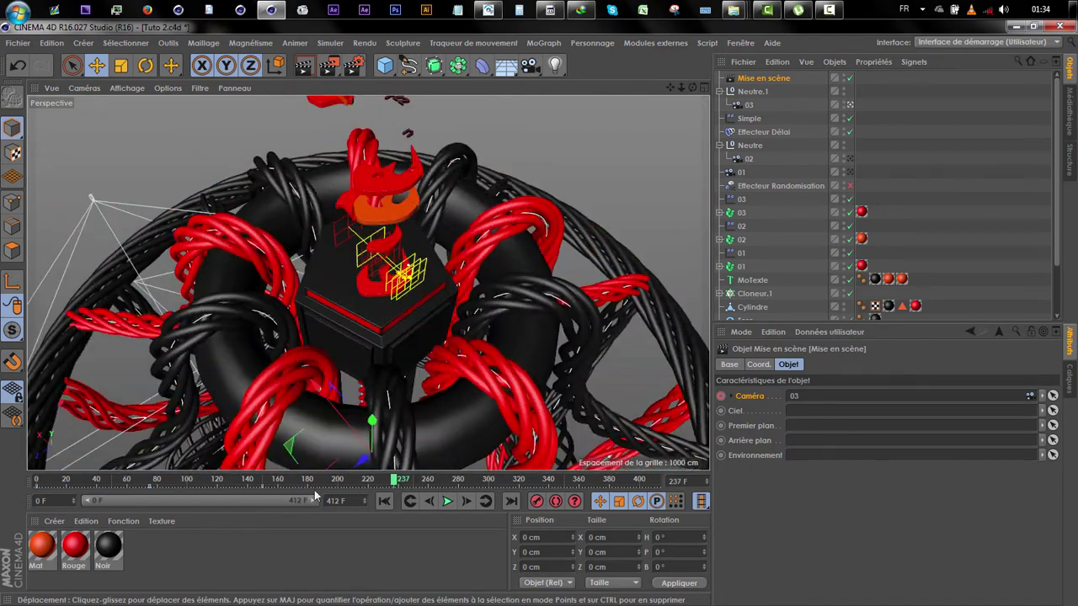
drag(290, 484, 360, 485)
click(448, 503)
click(449, 504)
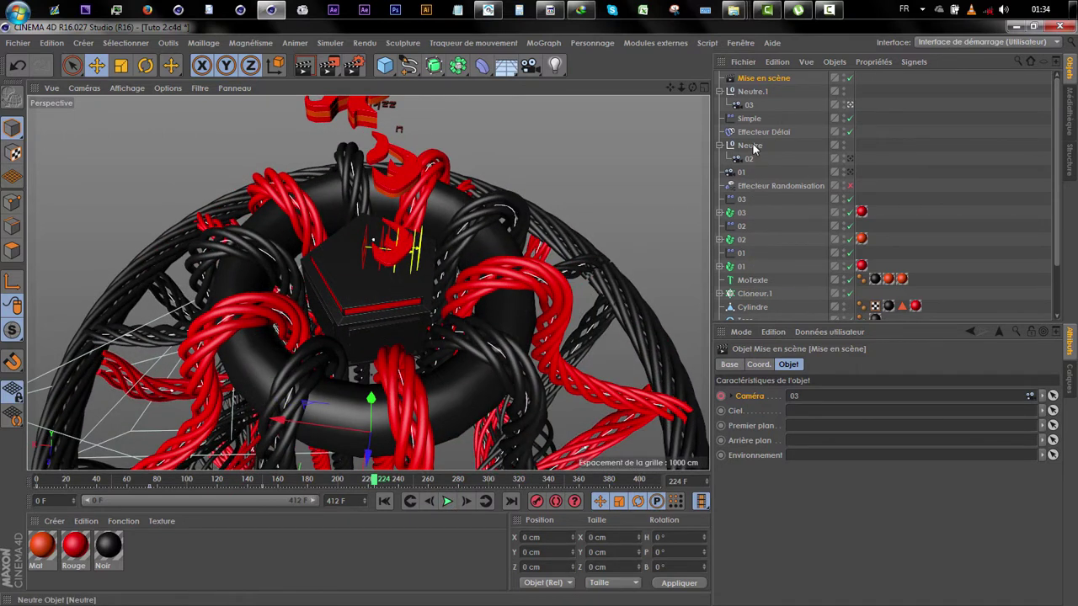
Set the P.Z position of the three simple effectors 01, 02 and 03 together to about -1708 cm.
click(745, 254)
ctrl+click(742, 226)
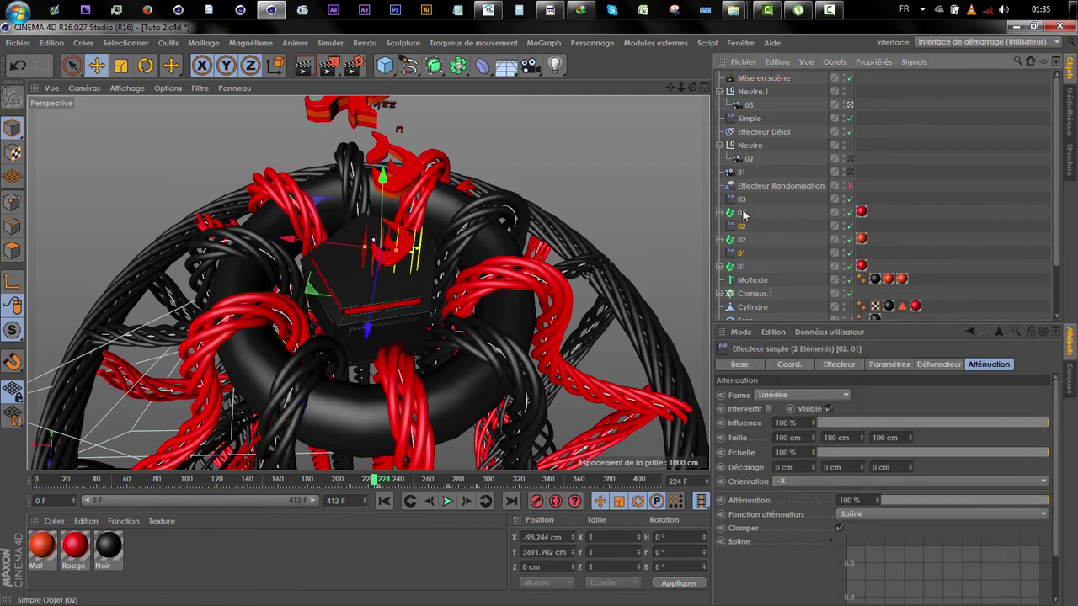
ctrl+click(742, 200)
click(886, 365)
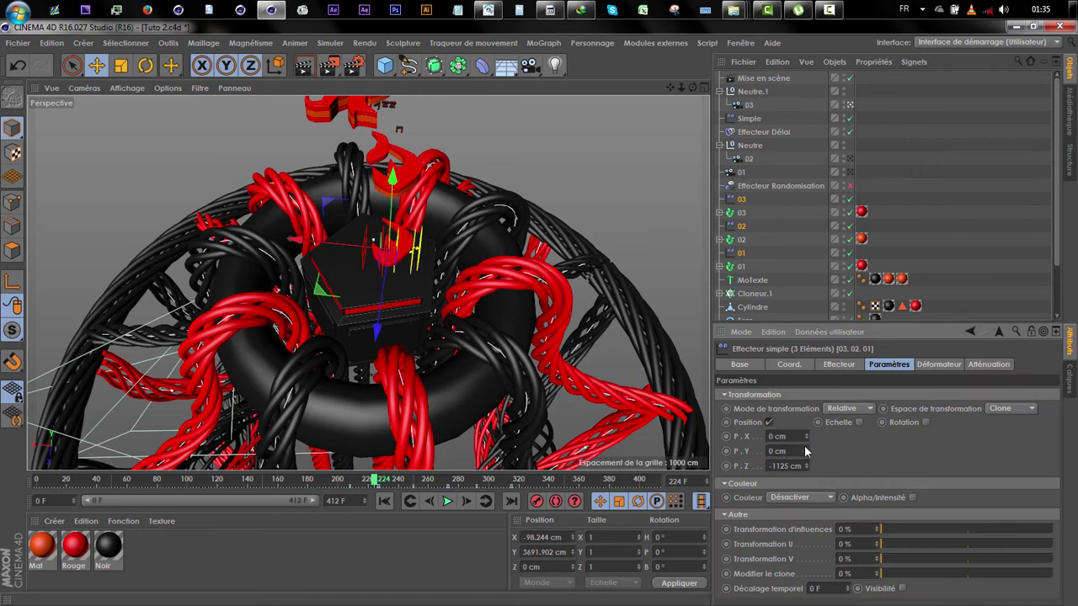
drag(807, 466, 806, 542)
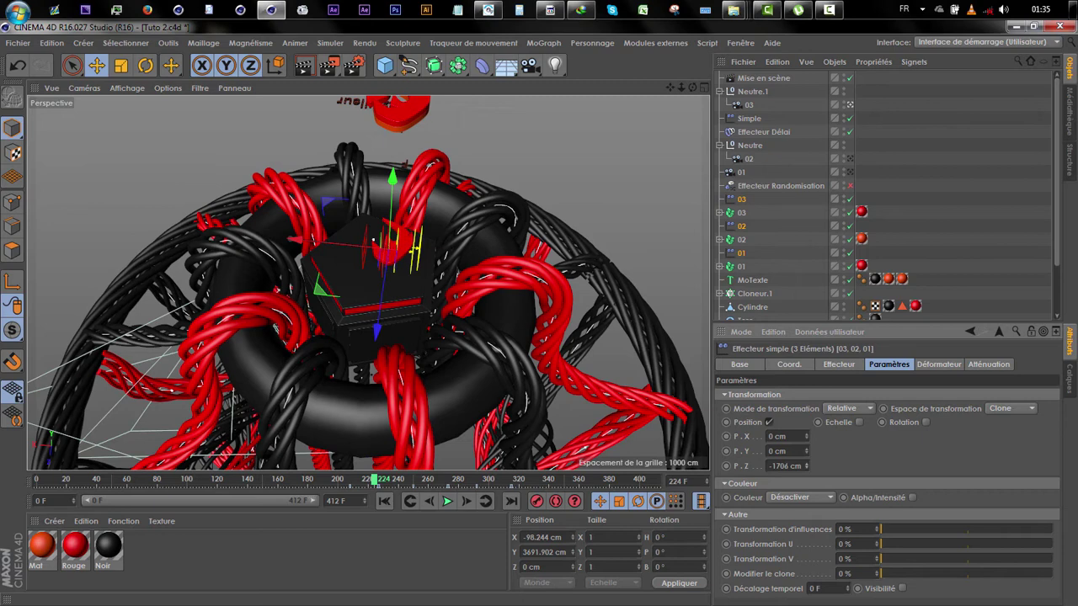
Replay from frame 200 and set the P.Z position of the three simple effectors to about -2102 cm.
click(332, 478)
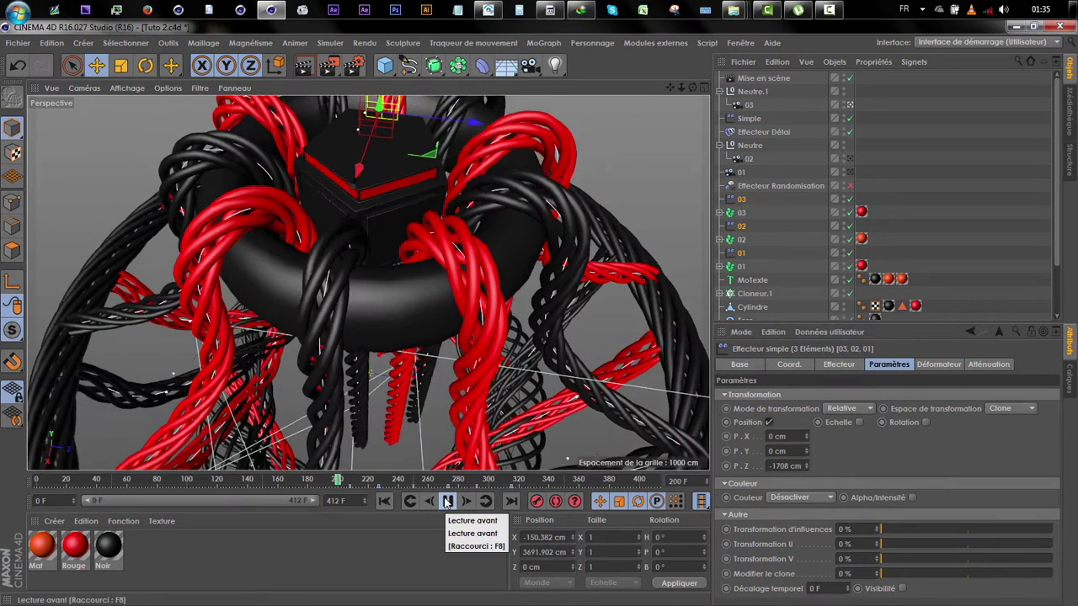
click(447, 501)
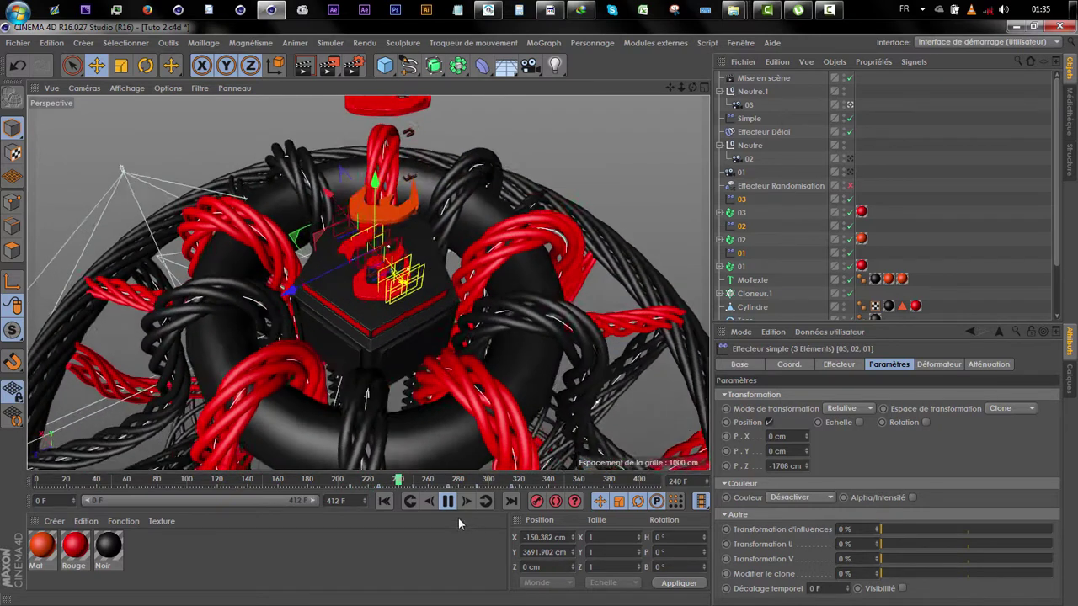
click(447, 501)
drag(807, 466, 811, 495)
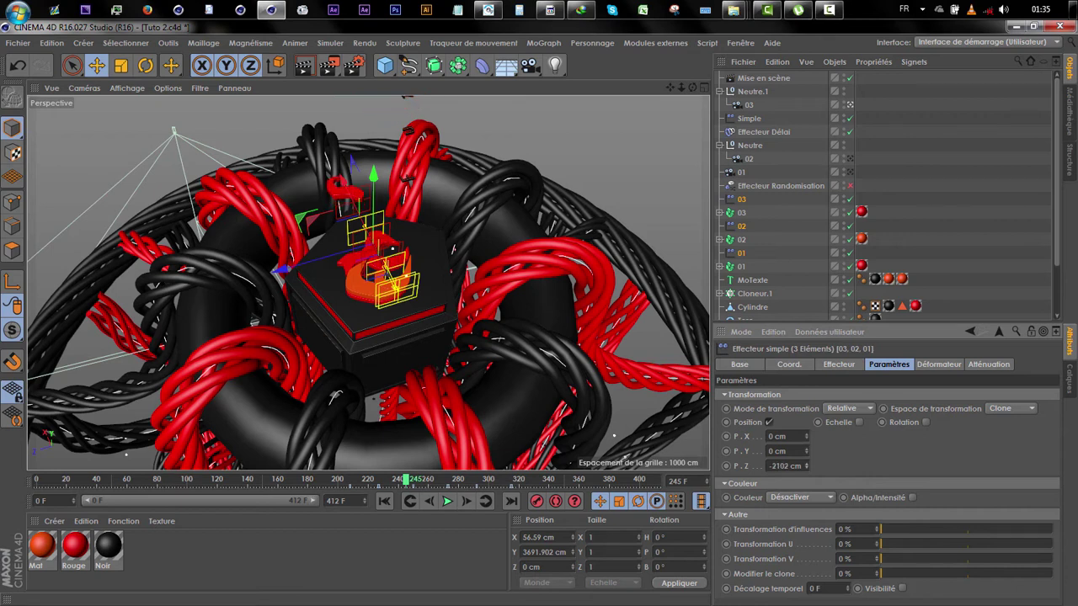
Play the logo assembly again to check the movement of the fractured pieces.
click(320, 480)
click(447, 501)
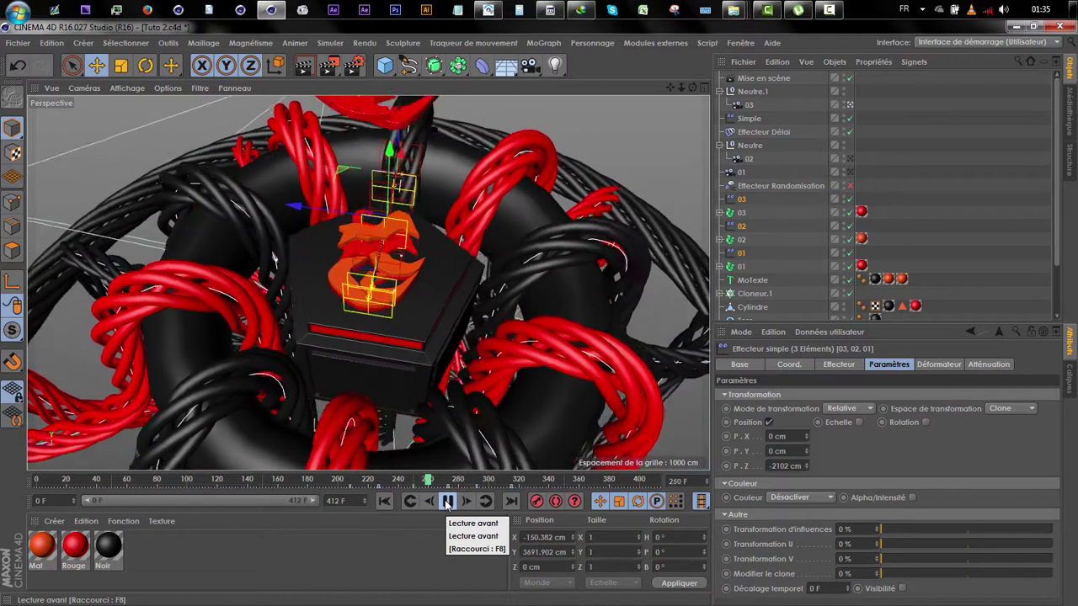
click(447, 502)
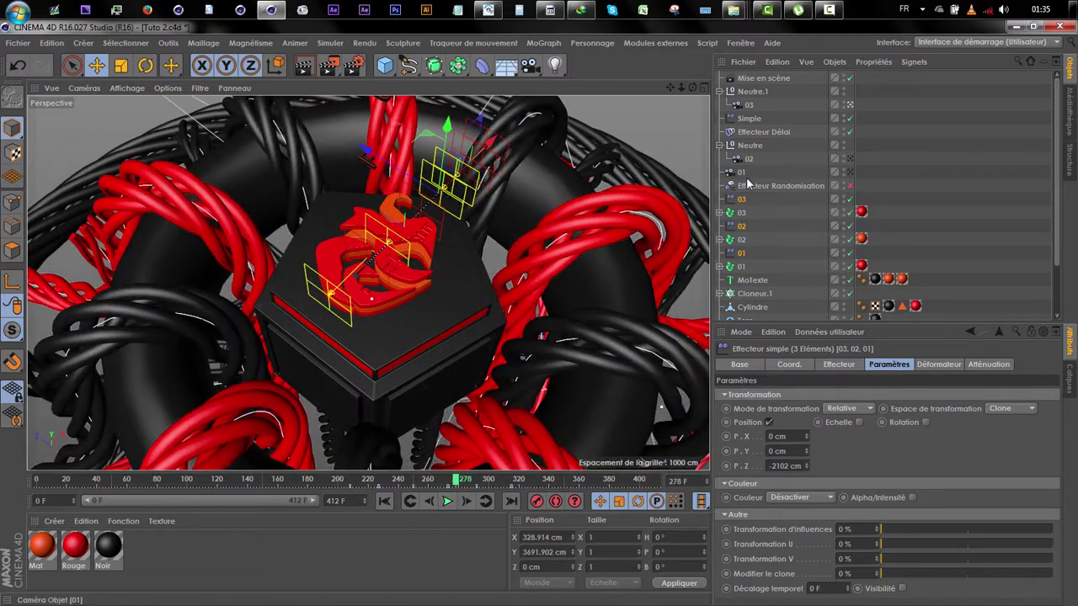
Set the P.Z position of the Simple effector driving the MoTexte to -2000 cm and preview the text animation.
click(746, 281)
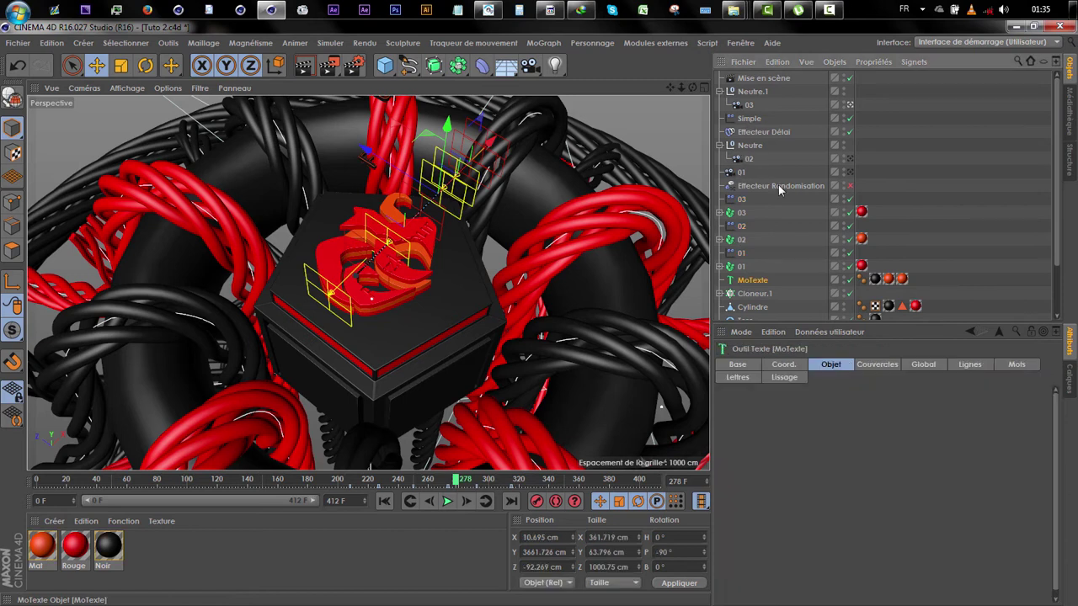
click(748, 118)
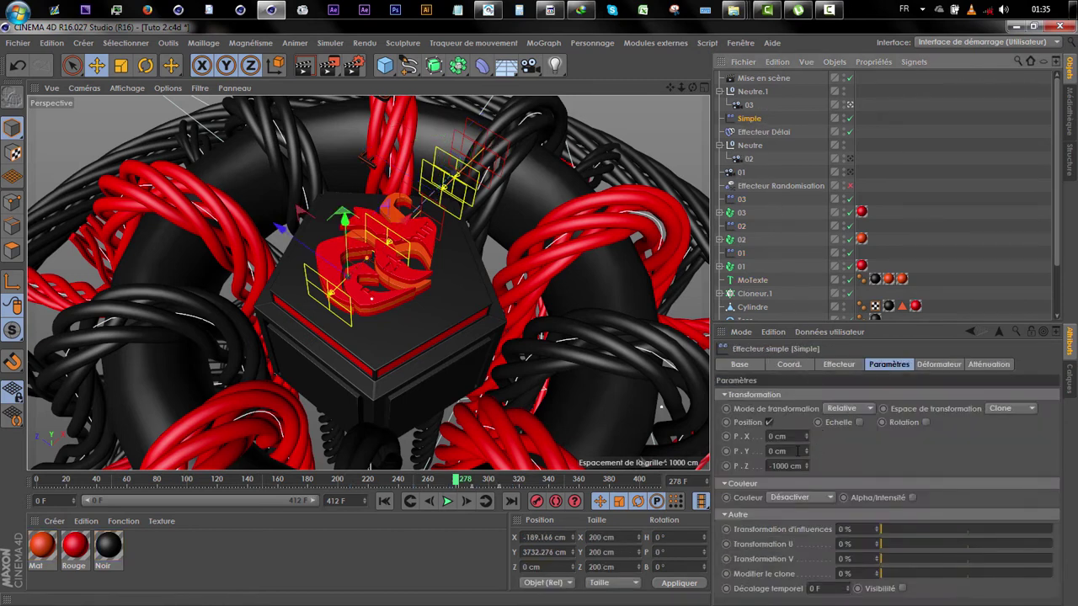
drag(770, 465, 836, 461)
text(-2000)
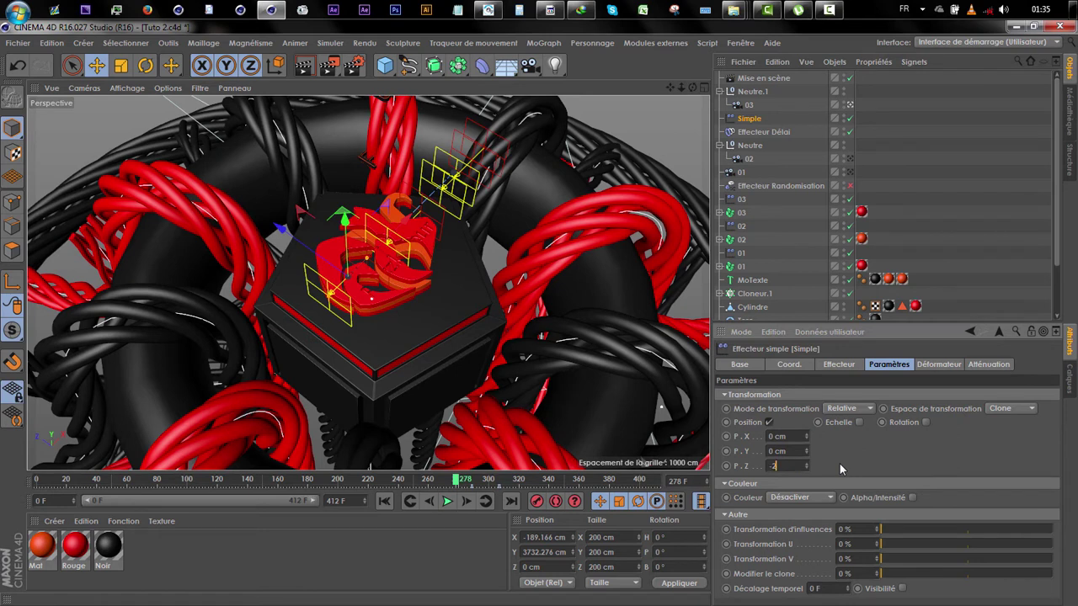
key(Return)
click(447, 500)
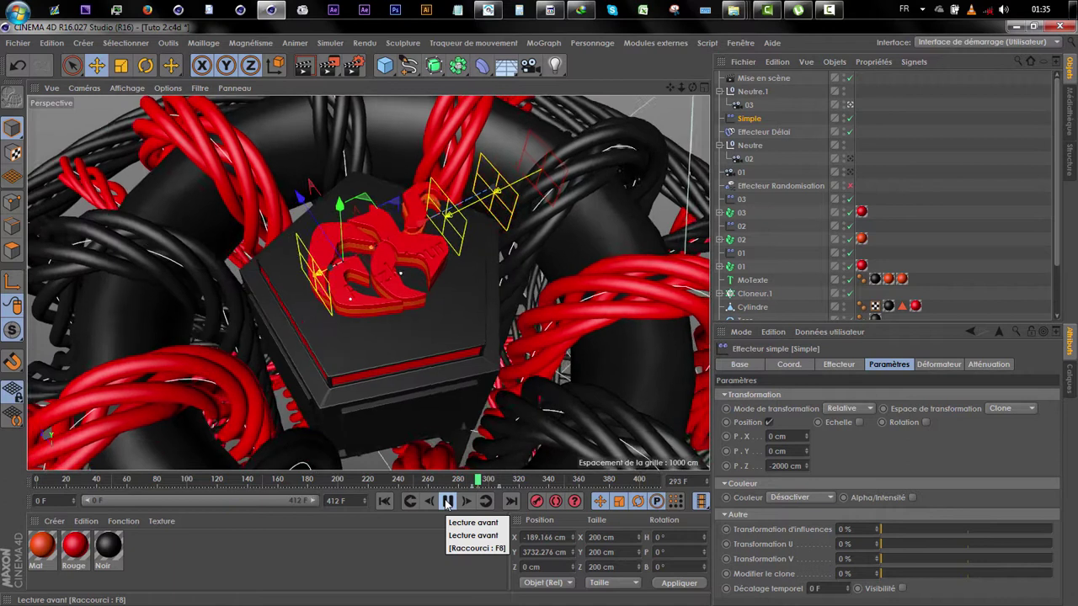
click(447, 501)
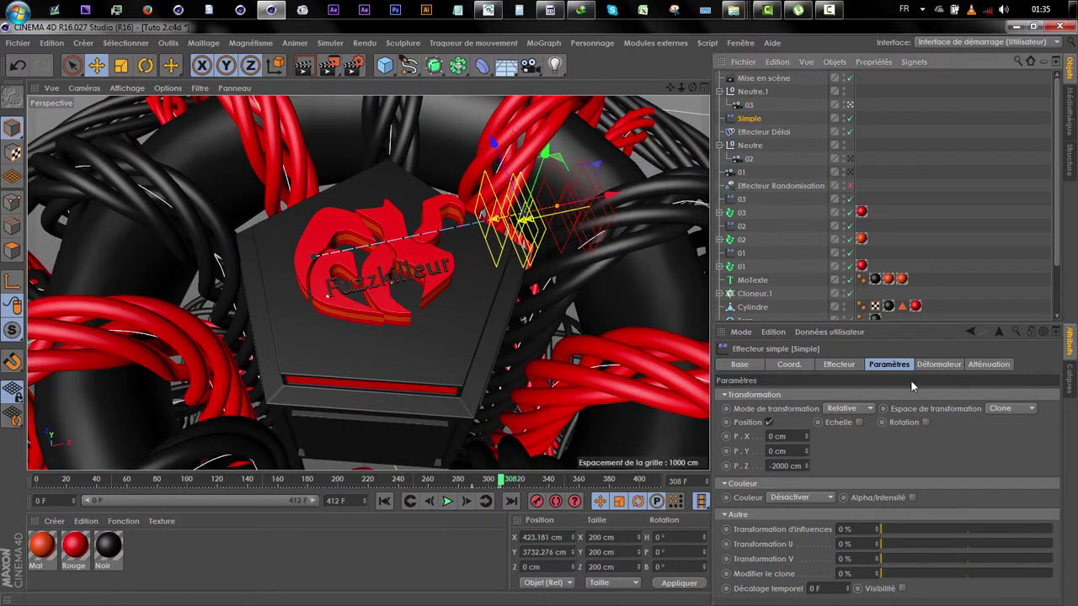
Reduce the Simple effector's Atténuation to 61 % and replay the text animation from about frame 278.
click(986, 364)
click(985, 500)
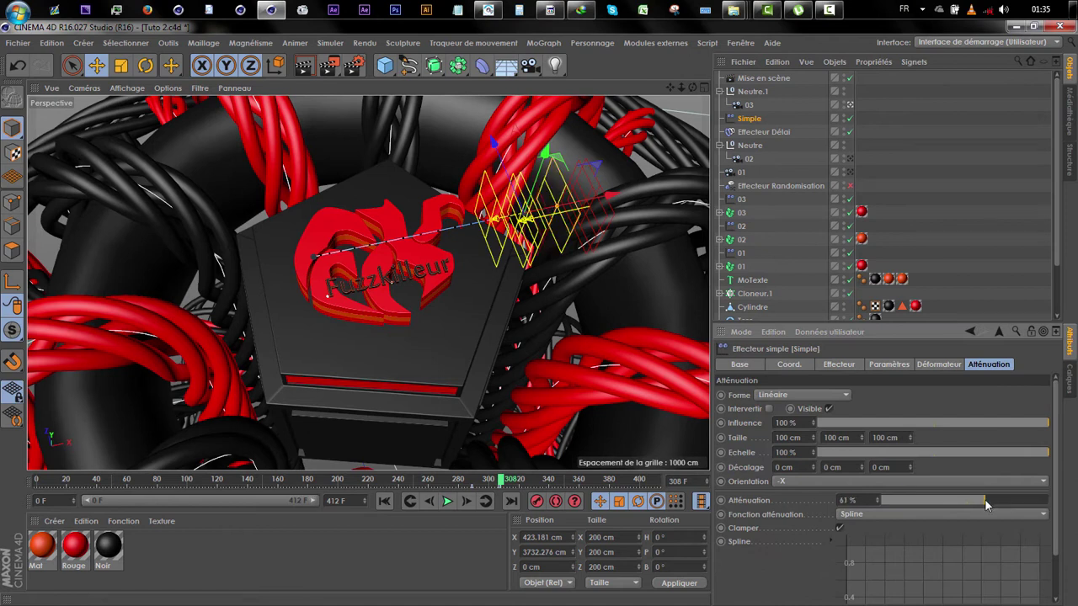
click(456, 481)
click(445, 503)
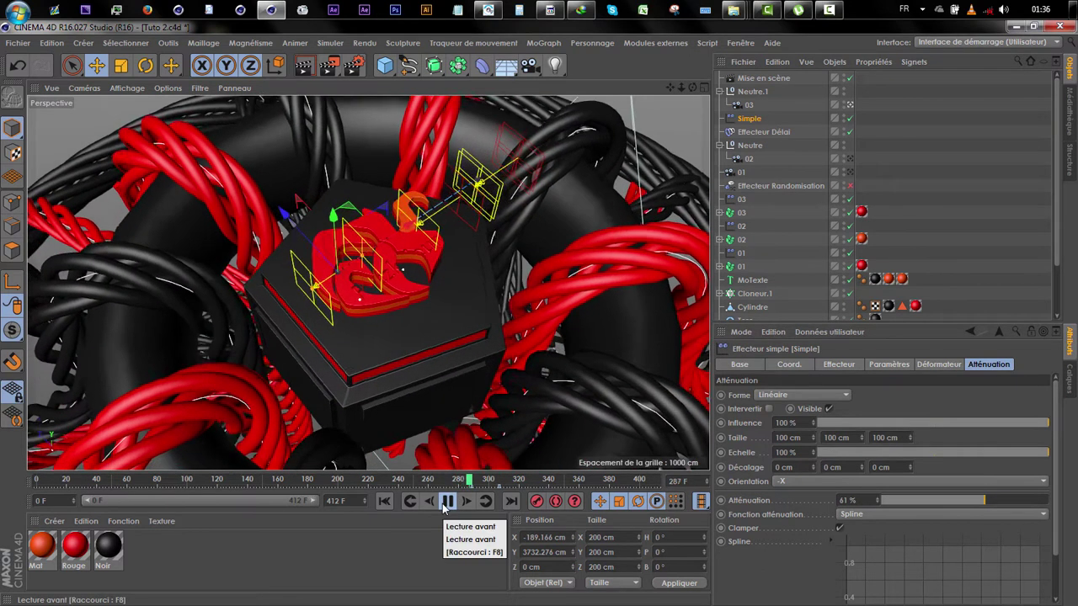
click(447, 501)
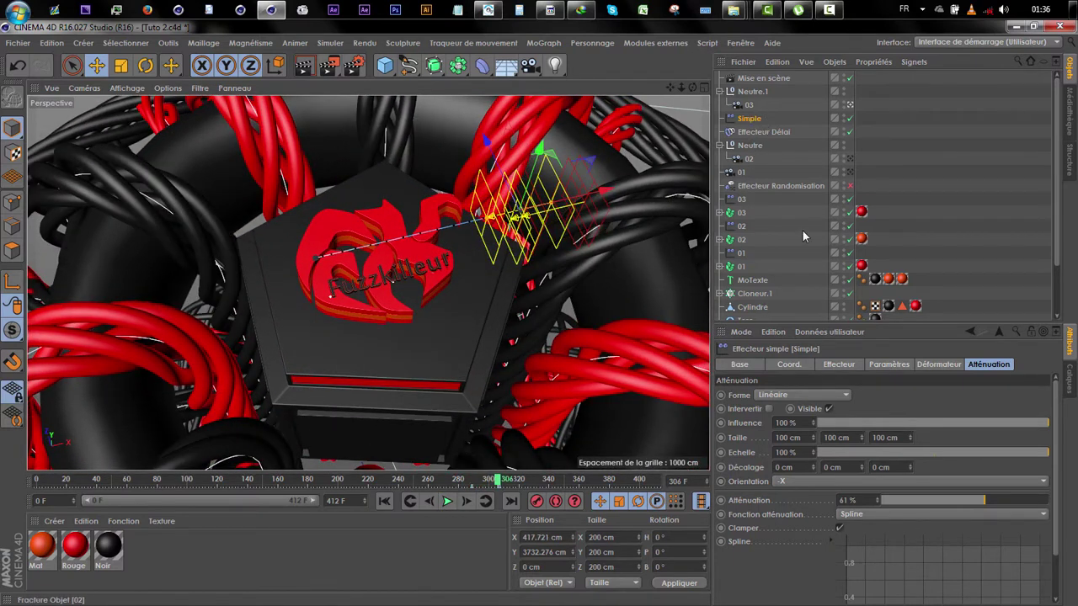
Set the Effecteur Délai strength for the MoTexte's letters to 50 %.
click(757, 280)
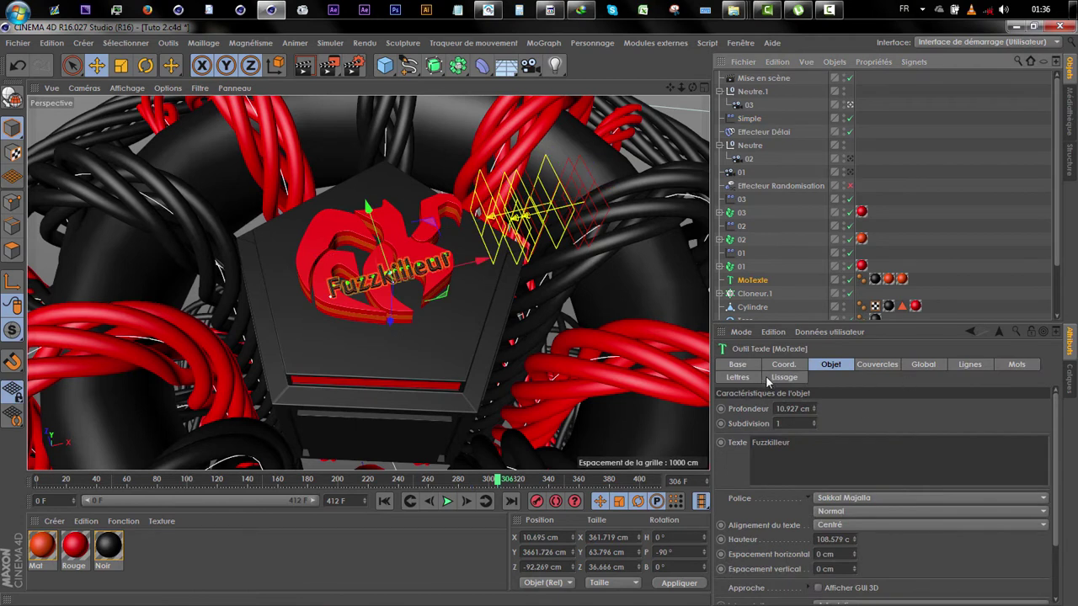
click(738, 378)
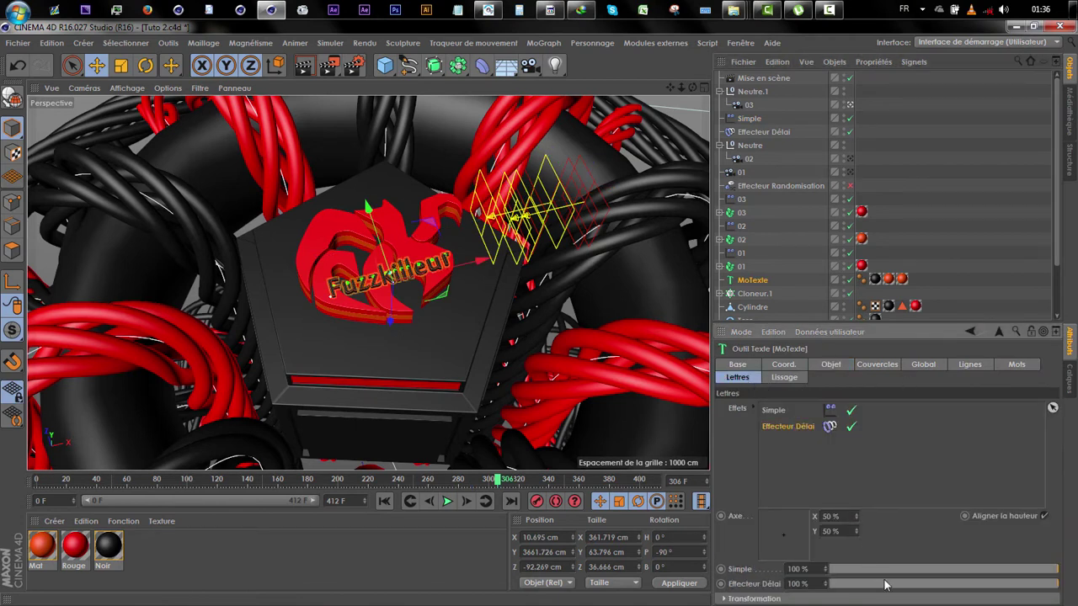
click(944, 583)
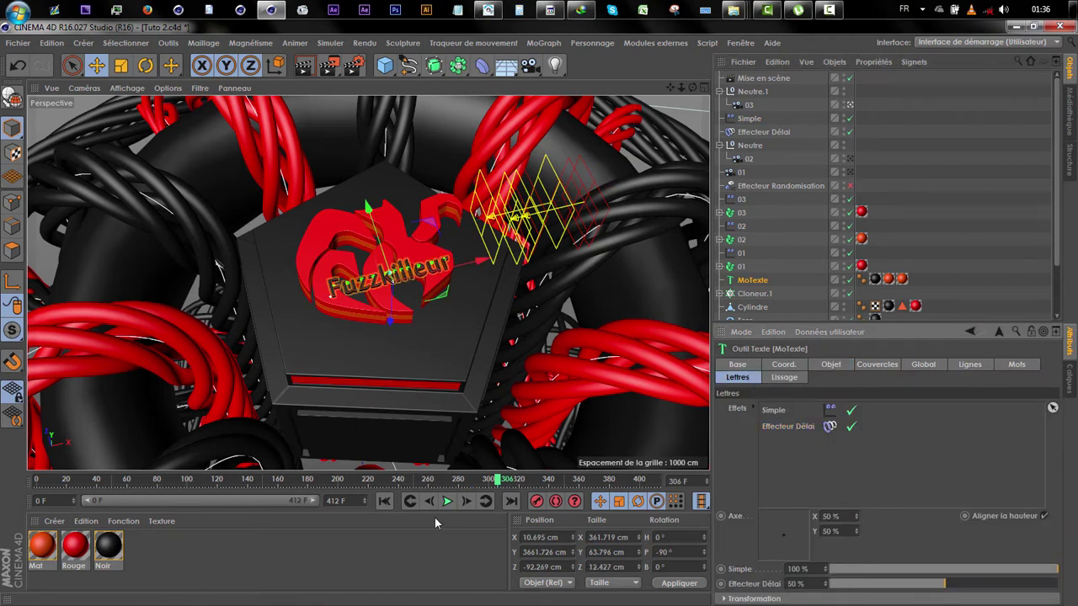
Replay the text animation and raise the Effecteur Délai strength for the MoTexte's letters to 57 %.
click(447, 501)
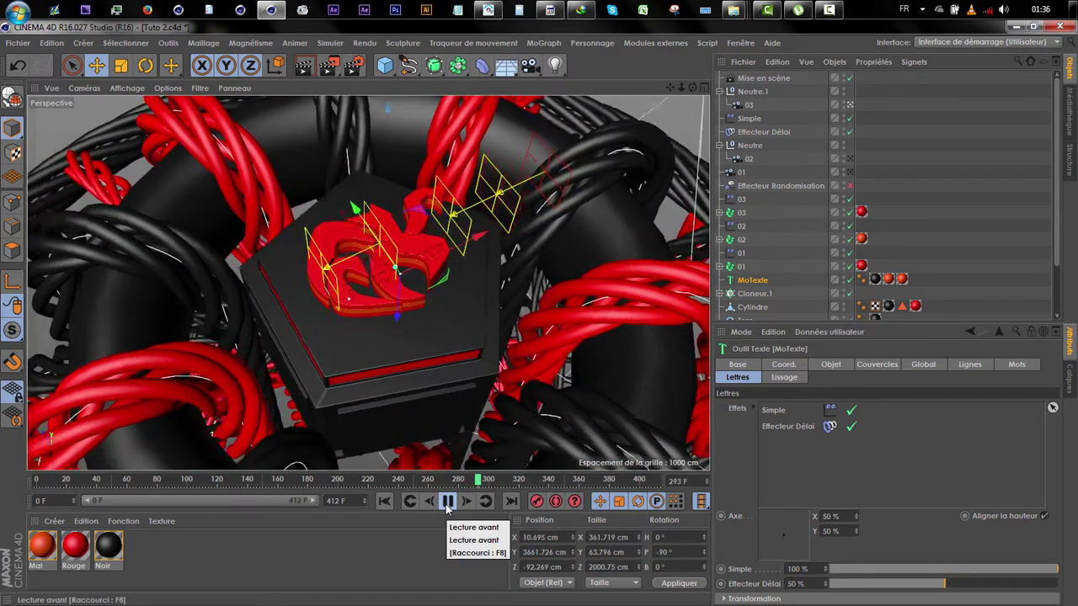
click(447, 502)
drag(934, 574, 945, 564)
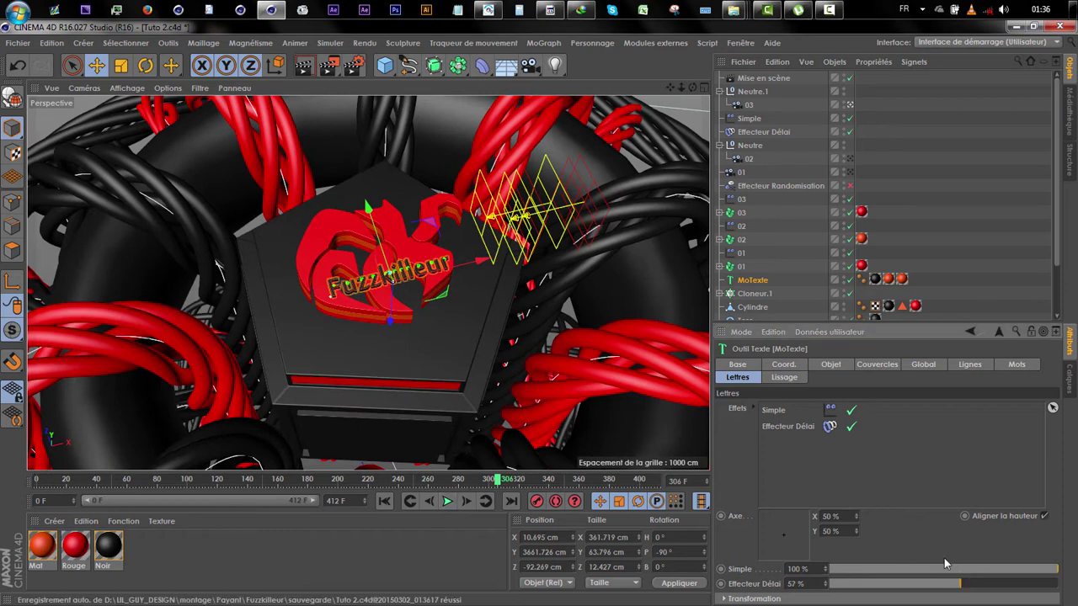
Set the first Taille value of the Simple effector's linear falloff to 10 cm, checking the letters around frame 296.
click(748, 119)
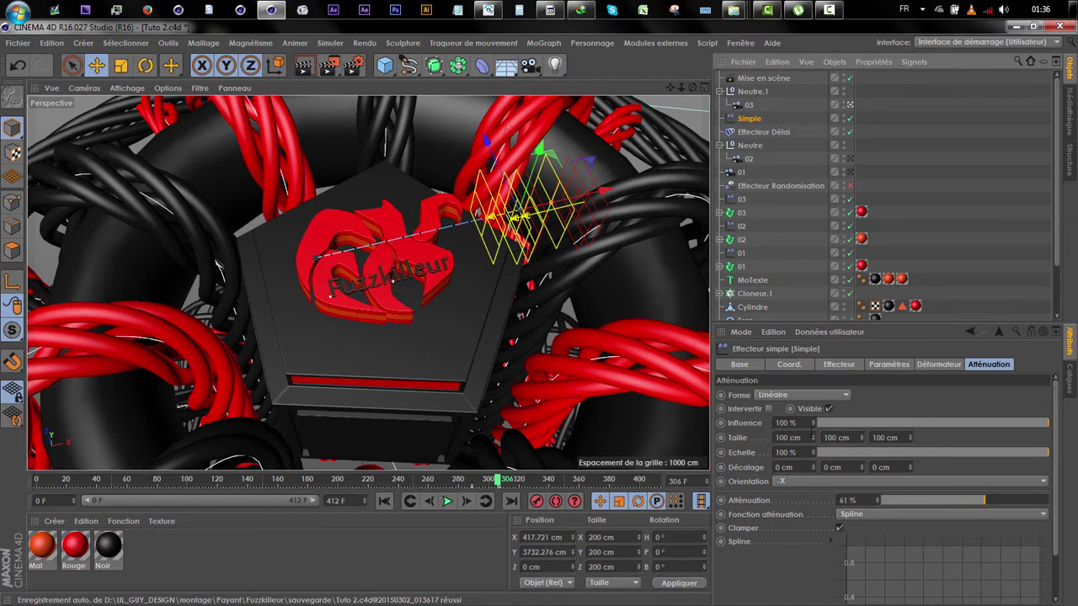
drag(495, 480, 483, 481)
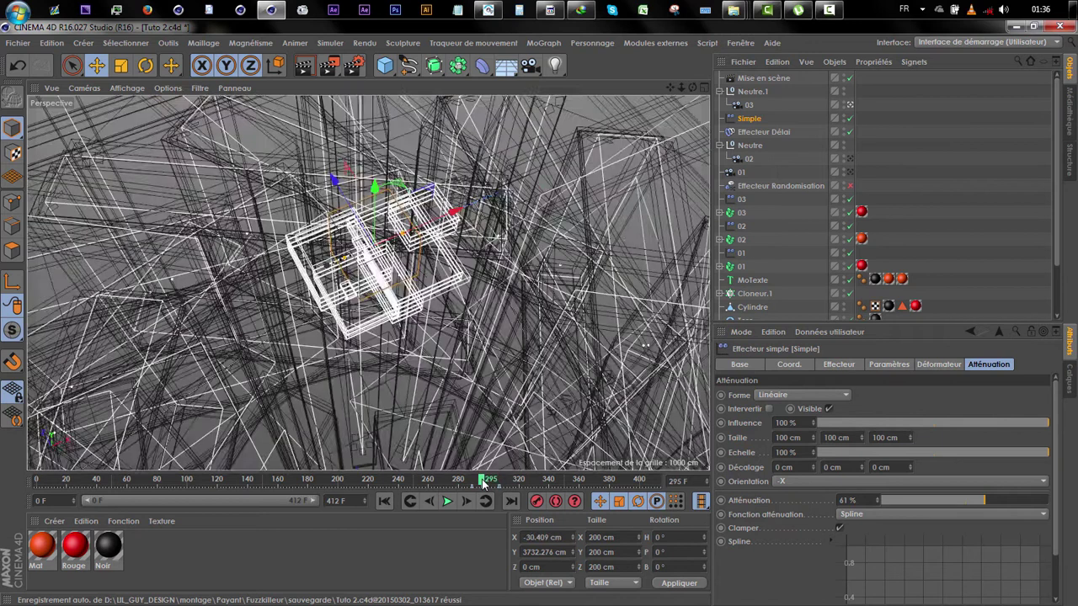
click(466, 503)
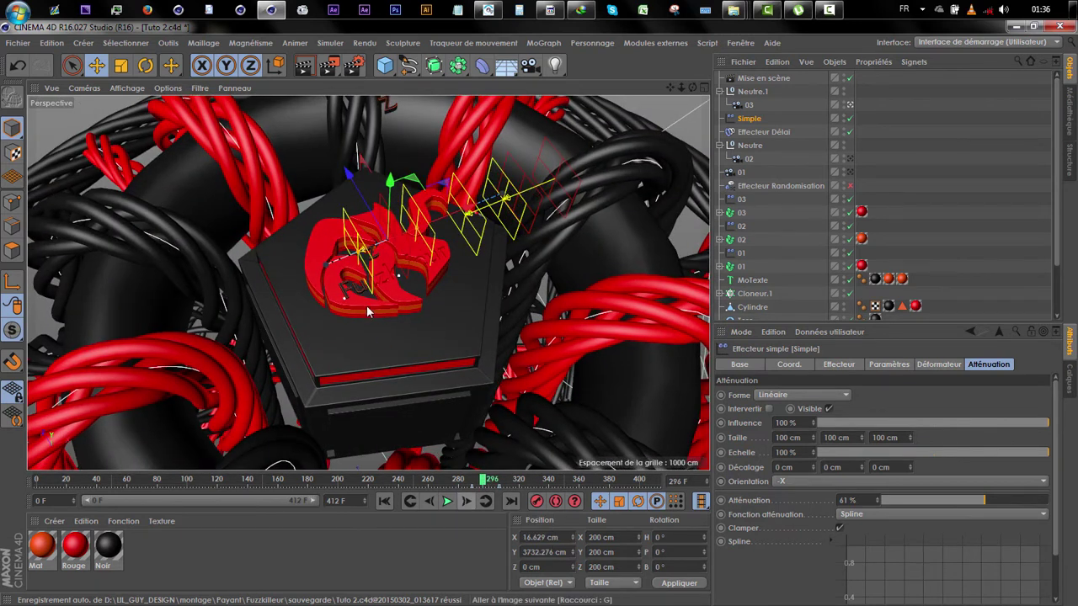
click(808, 438)
text(10)
key(Return)
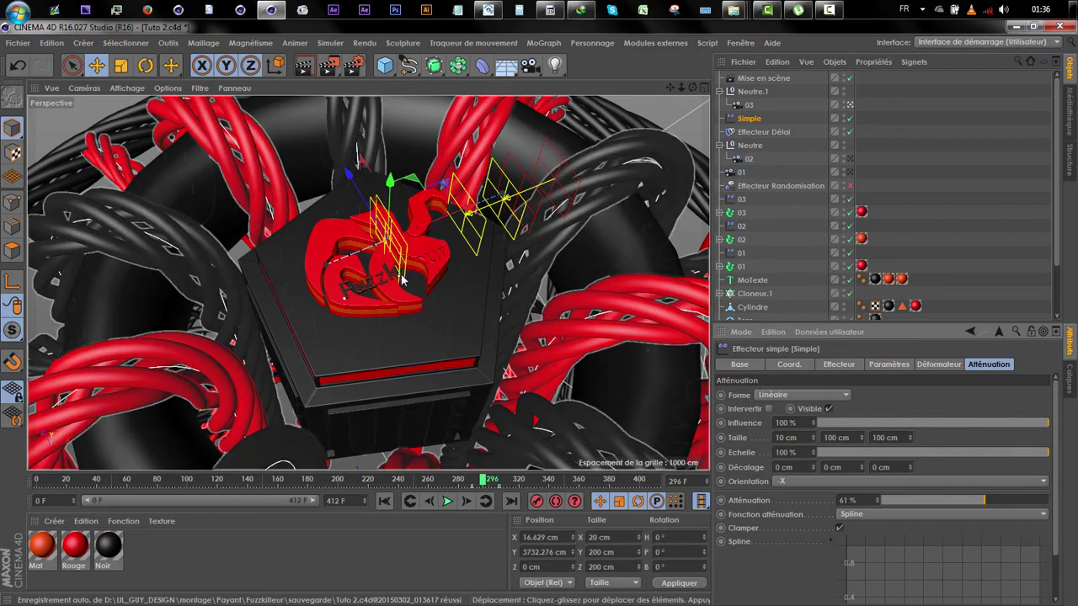
Replay the text animation and set the Simple effector's Atténuation to 50 %.
click(445, 478)
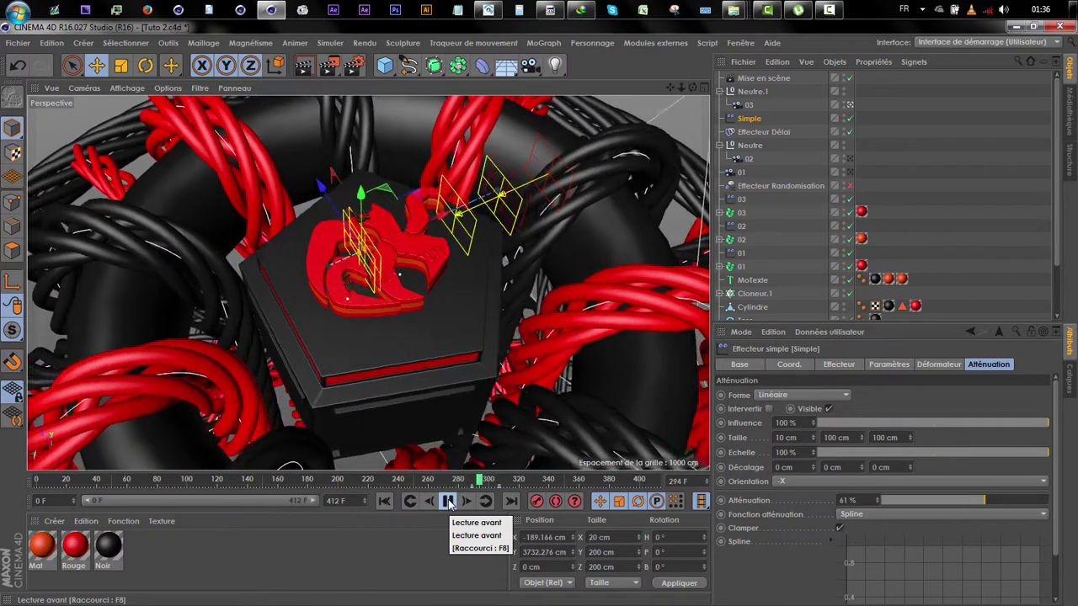
click(448, 501)
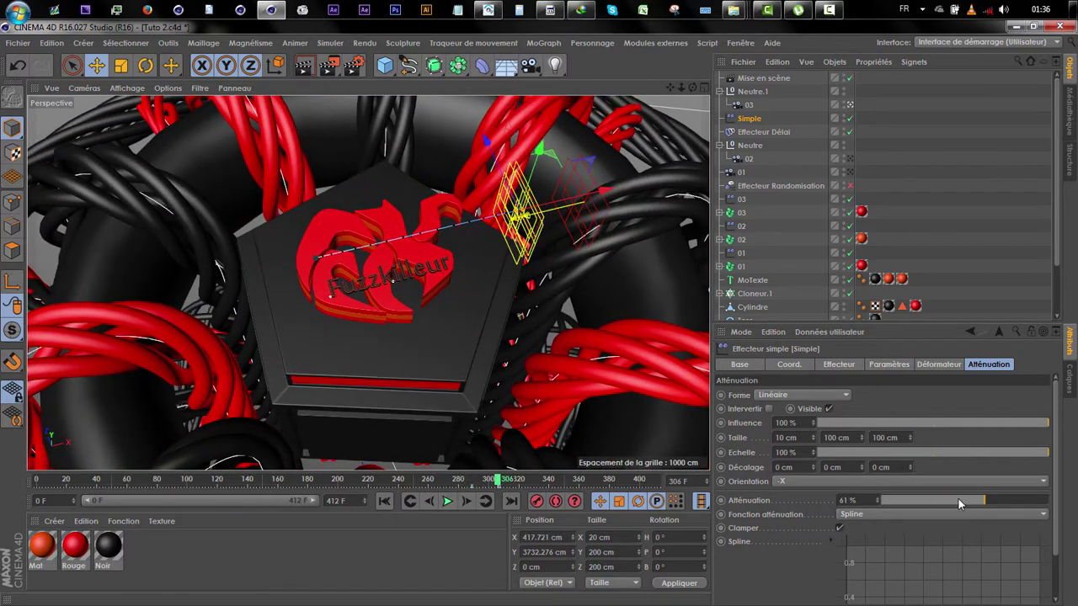
click(964, 499)
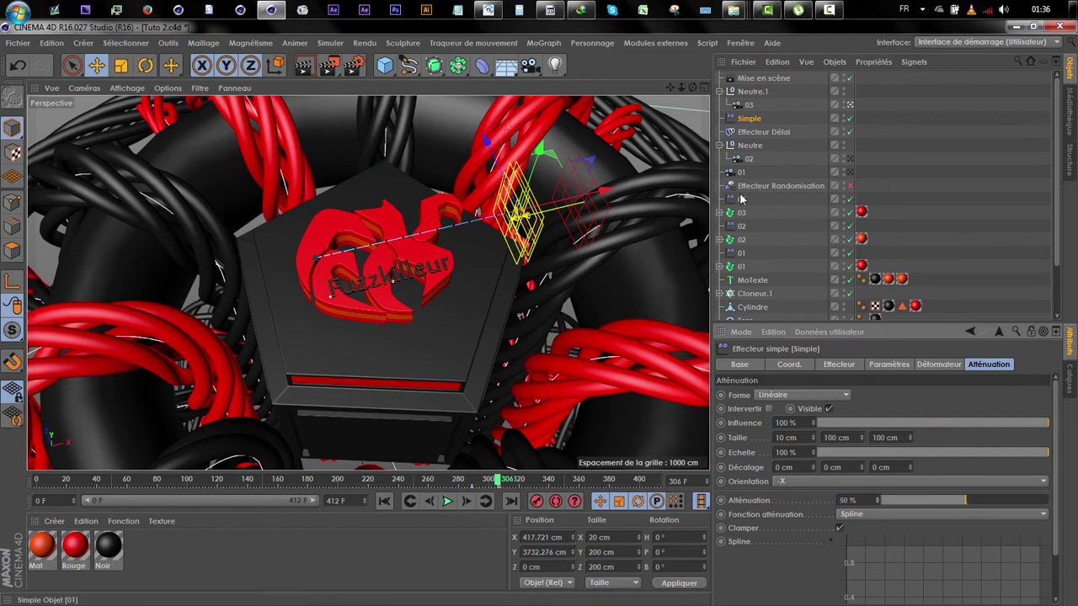
Try an Effecteur Délai strength of 23 % on the MoTexte's letters and preview the text animation.
click(749, 279)
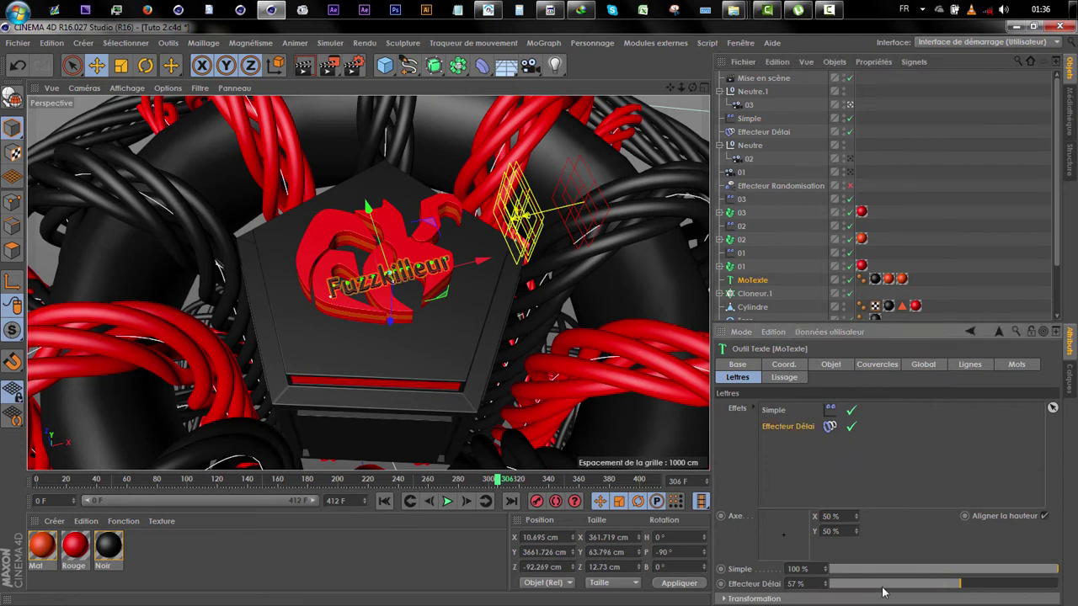
click(426, 480)
click(447, 501)
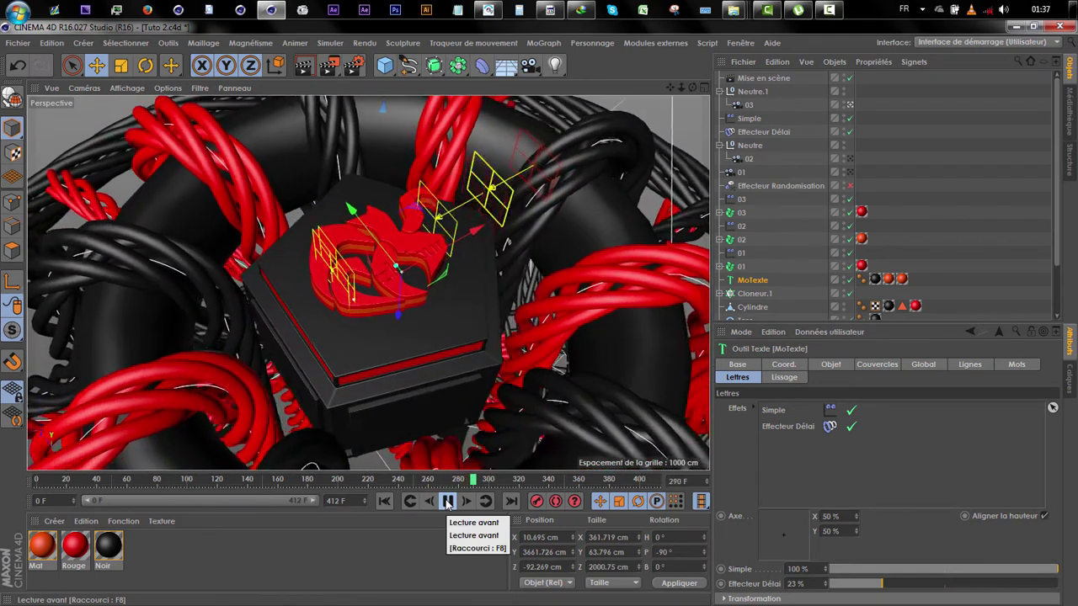
click(448, 502)
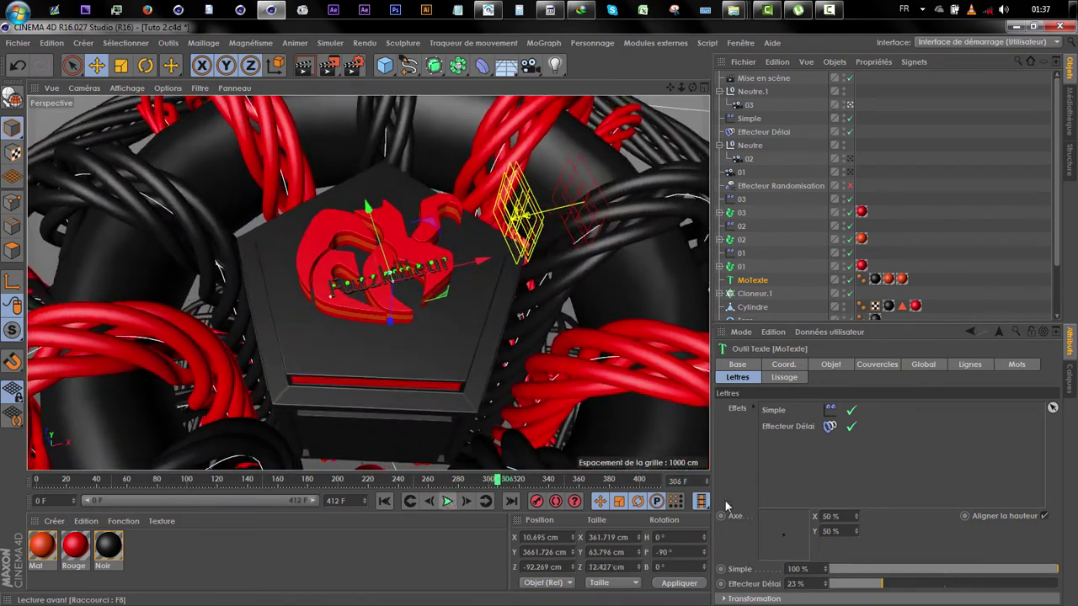
Try the Effecteur Délai strength for the MoTexte's letters at 50 % and play the text animation.
click(945, 587)
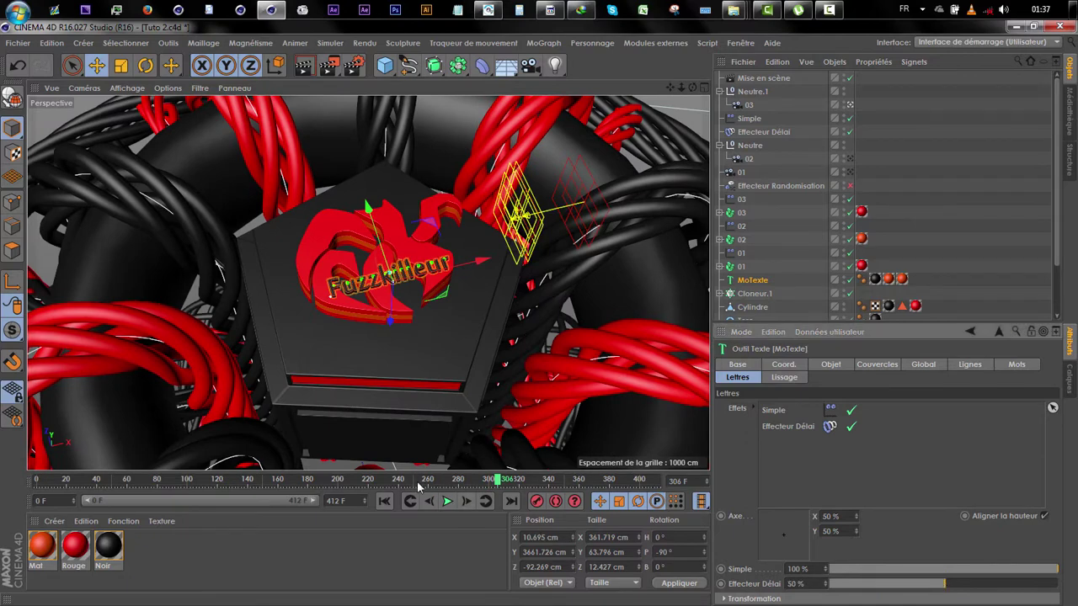
click(447, 502)
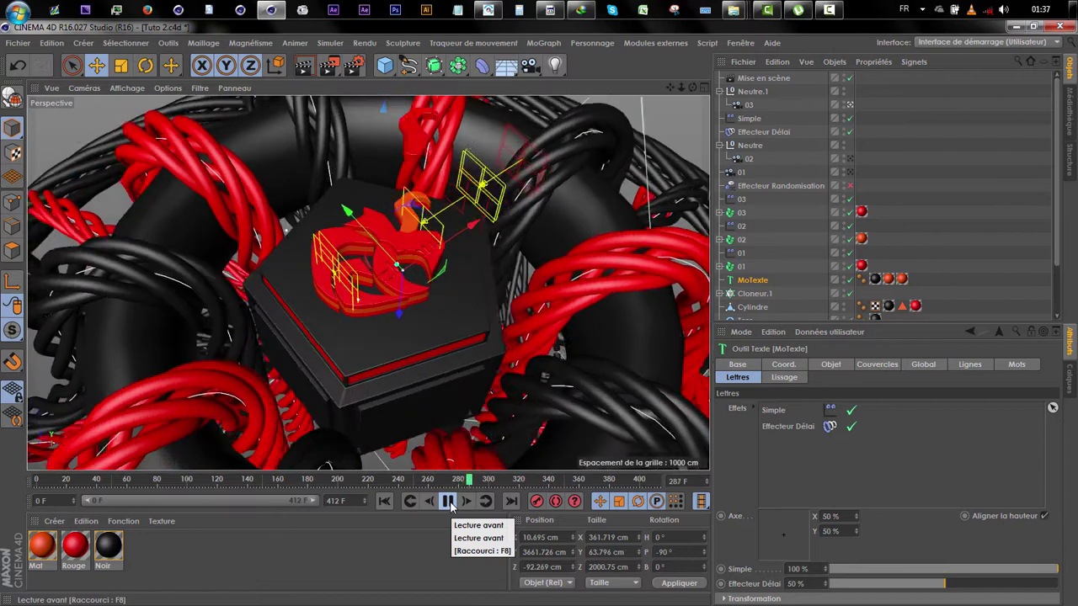
click(448, 502)
Set the Effecteur Délai strength for the MoTexte's letters to 100 % and replay the text animation.
drag(959, 585, 1058, 584)
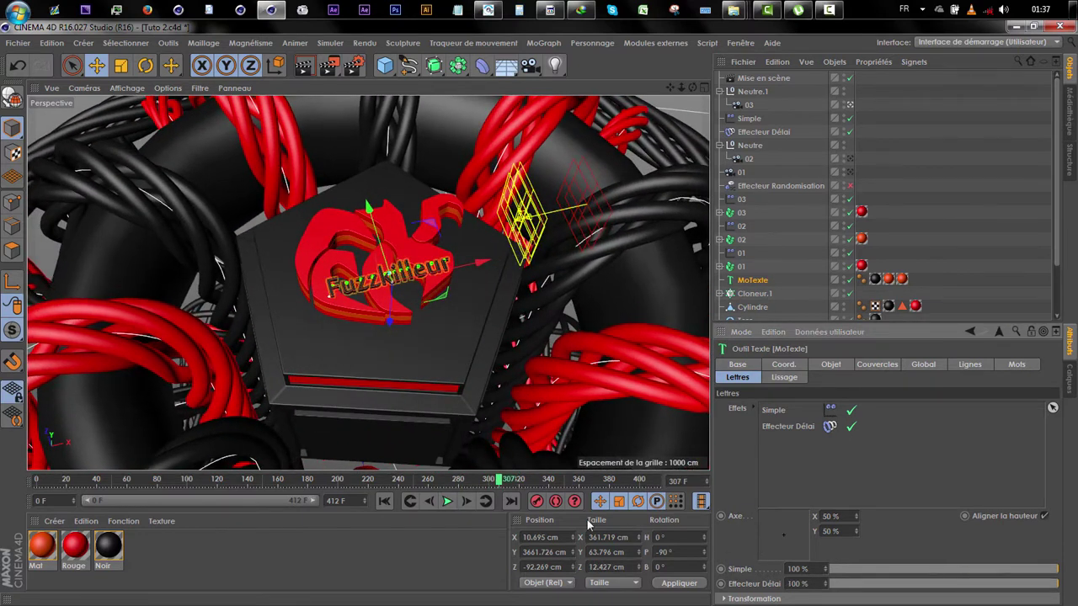
click(440, 480)
click(447, 501)
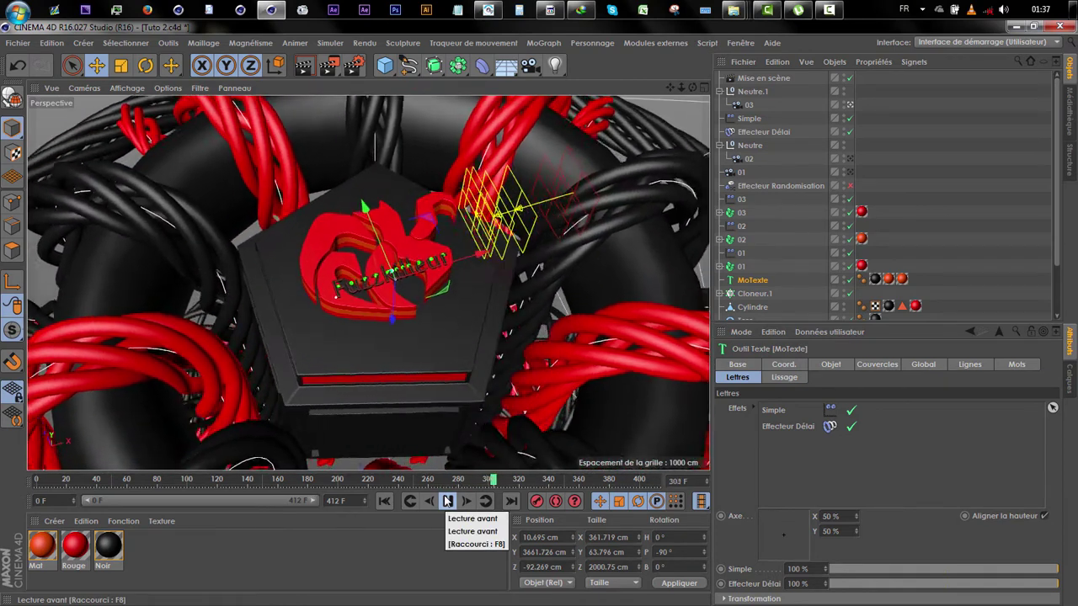
click(447, 501)
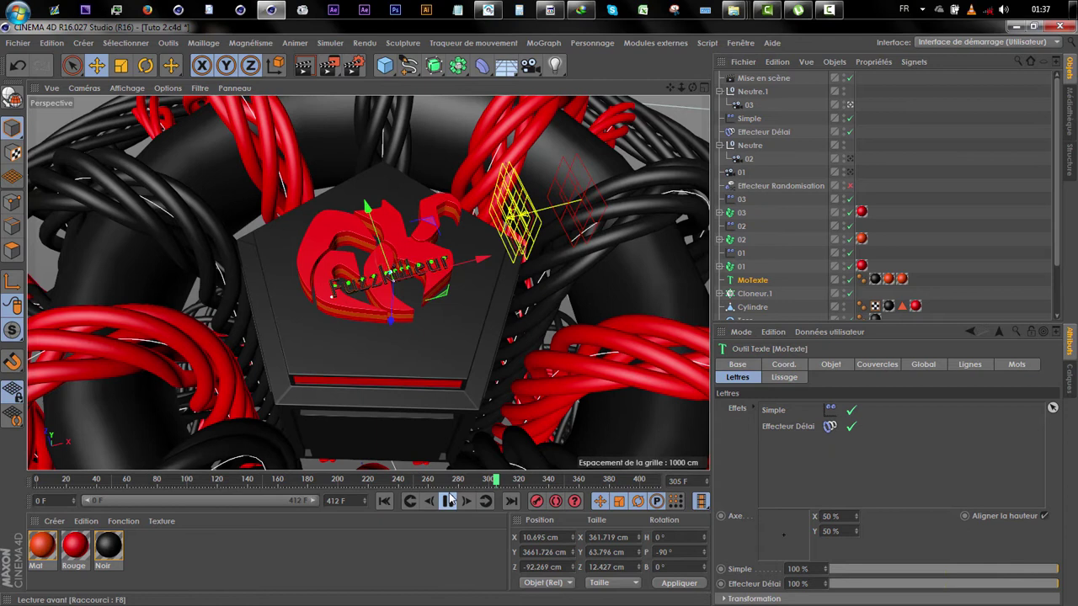
click(449, 500)
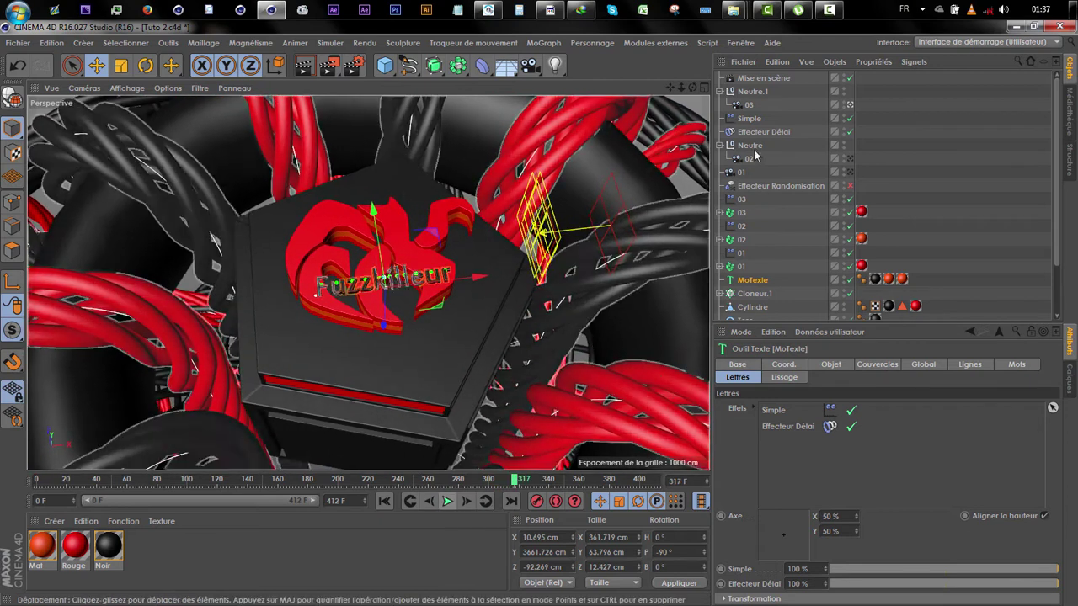
Retime the Simple effector's movement with a later end keyframe and start keys at frame 281, and replay the text animation.
click(746, 118)
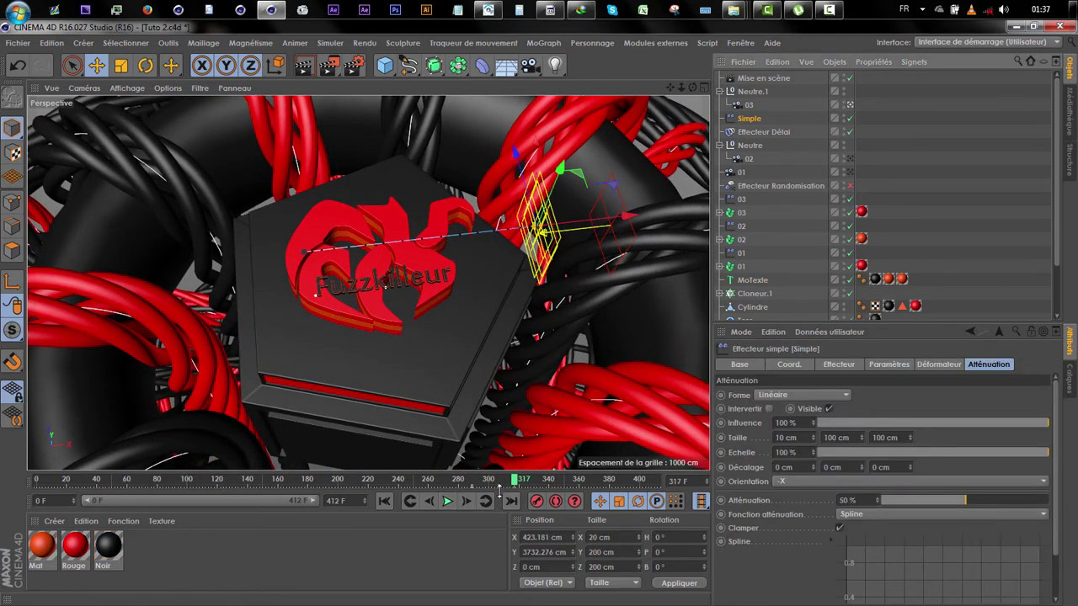
click(503, 491)
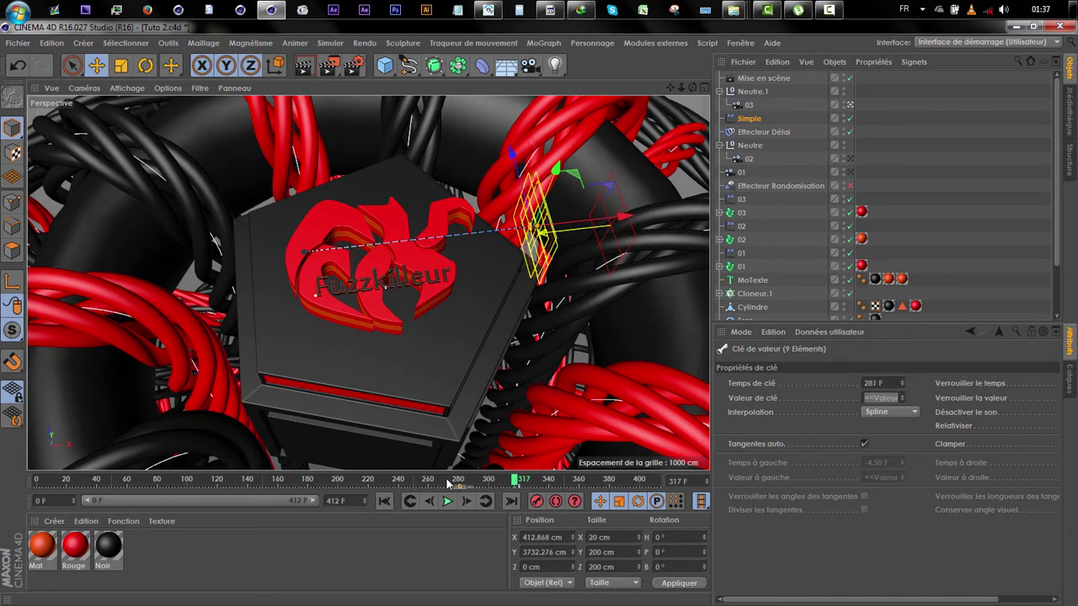
click(448, 483)
click(447, 501)
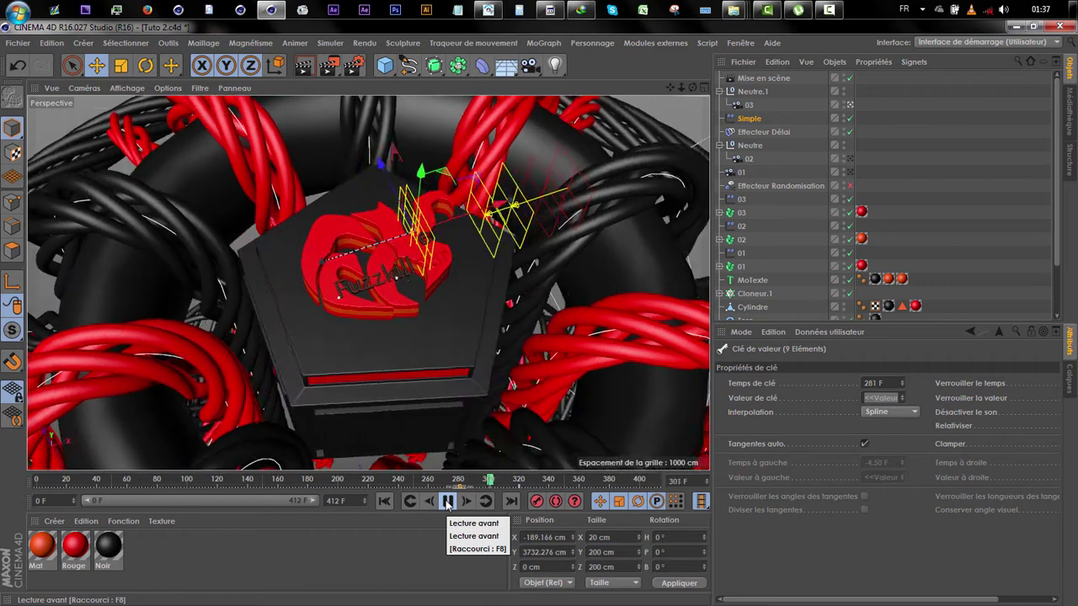
click(447, 502)
Shift the Simple effector's start keys to frame 284 and play the animation through to the end.
drag(515, 491, 465, 493)
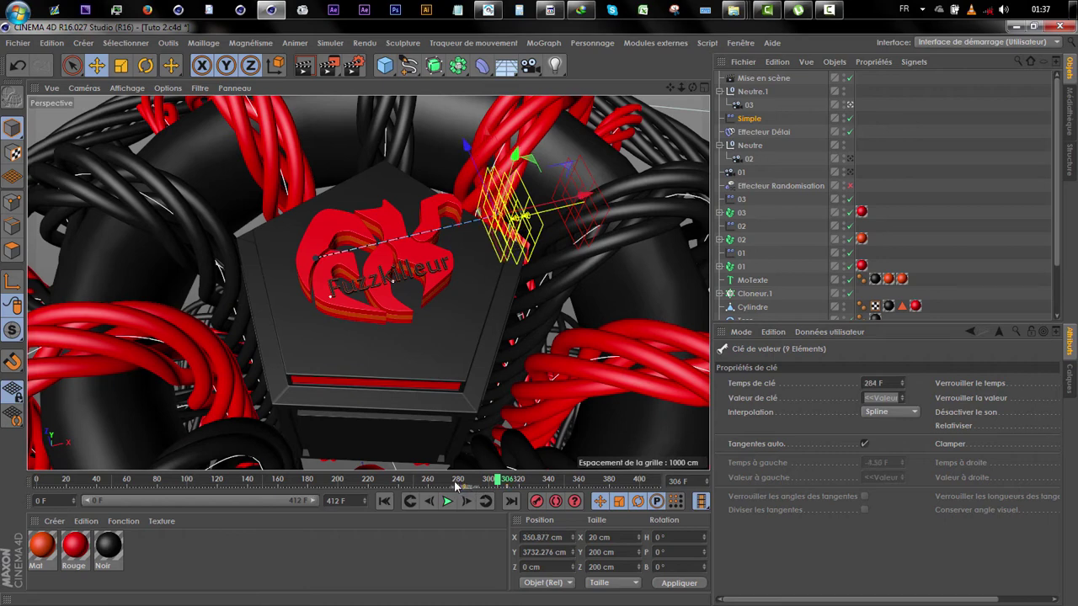
click(447, 502)
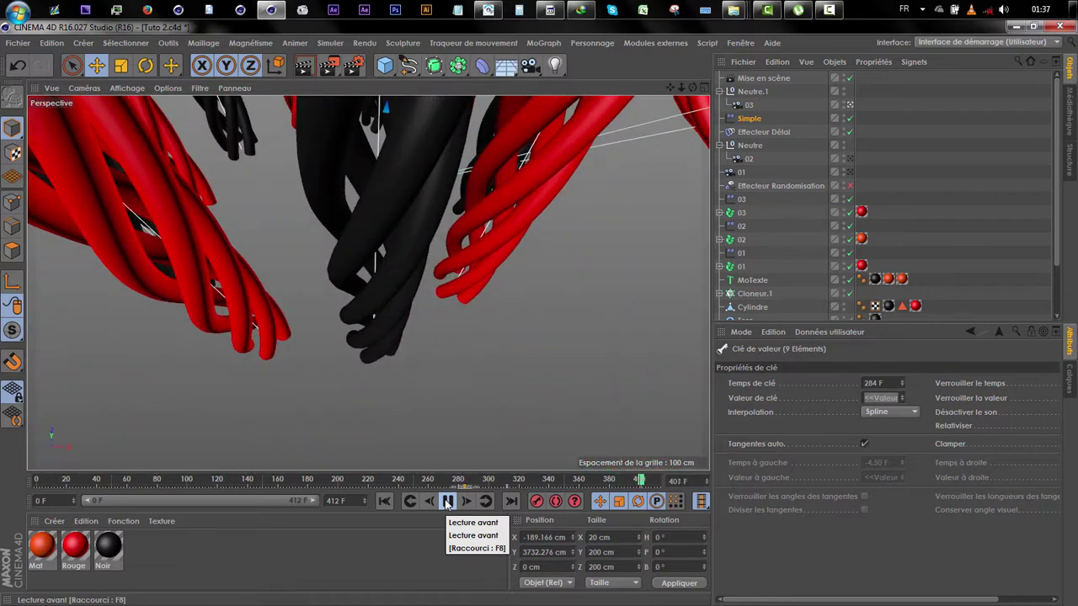
click(447, 502)
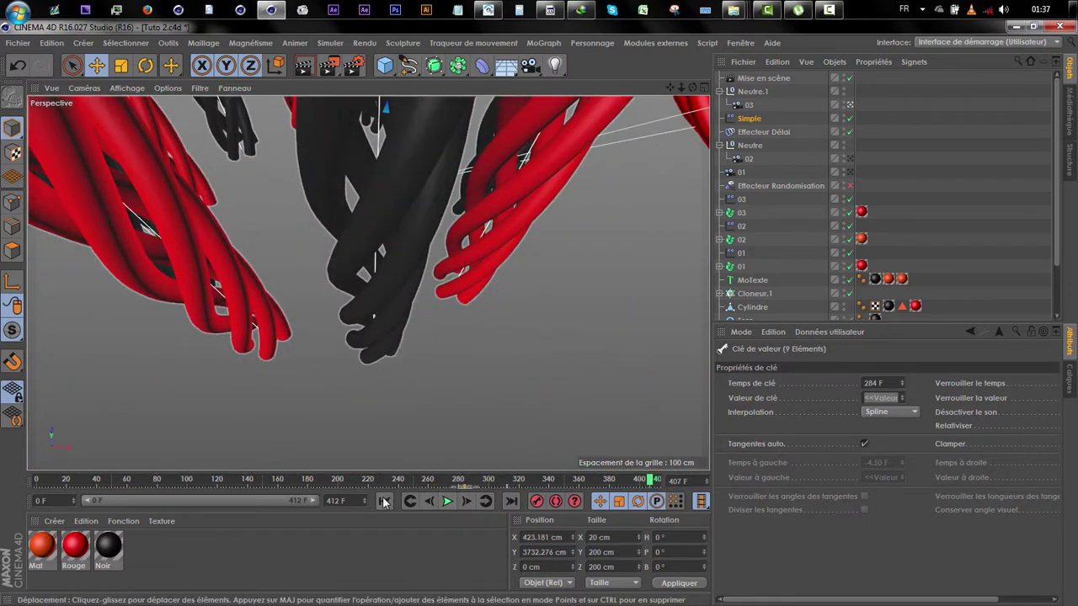
Play the animation from the first frame and check the camera switch from 01 to 02 in the Mise en scène object.
click(383, 502)
click(447, 502)
click(760, 79)
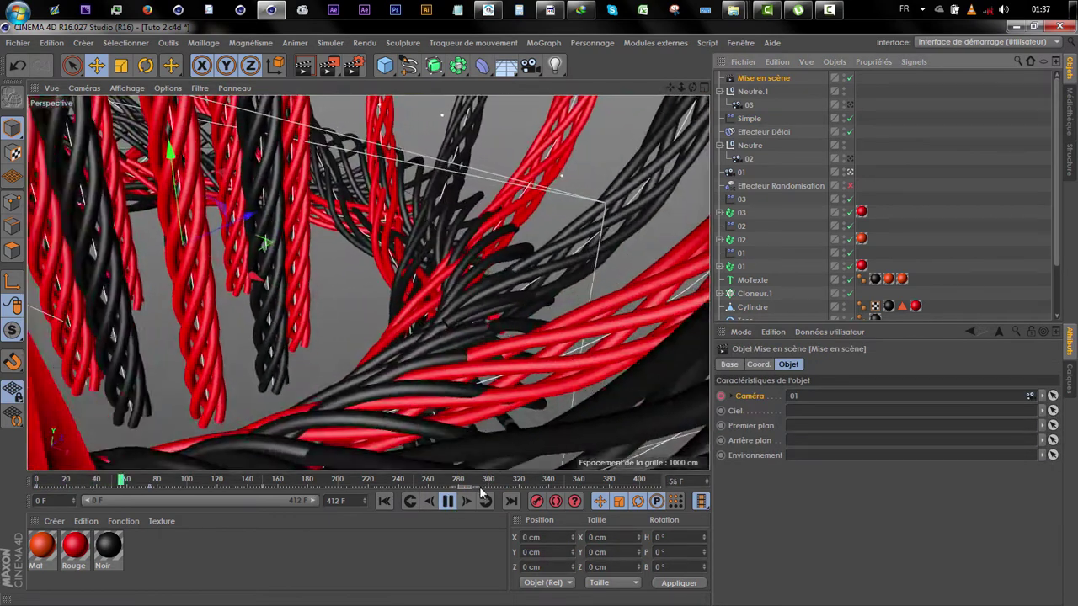
click(447, 501)
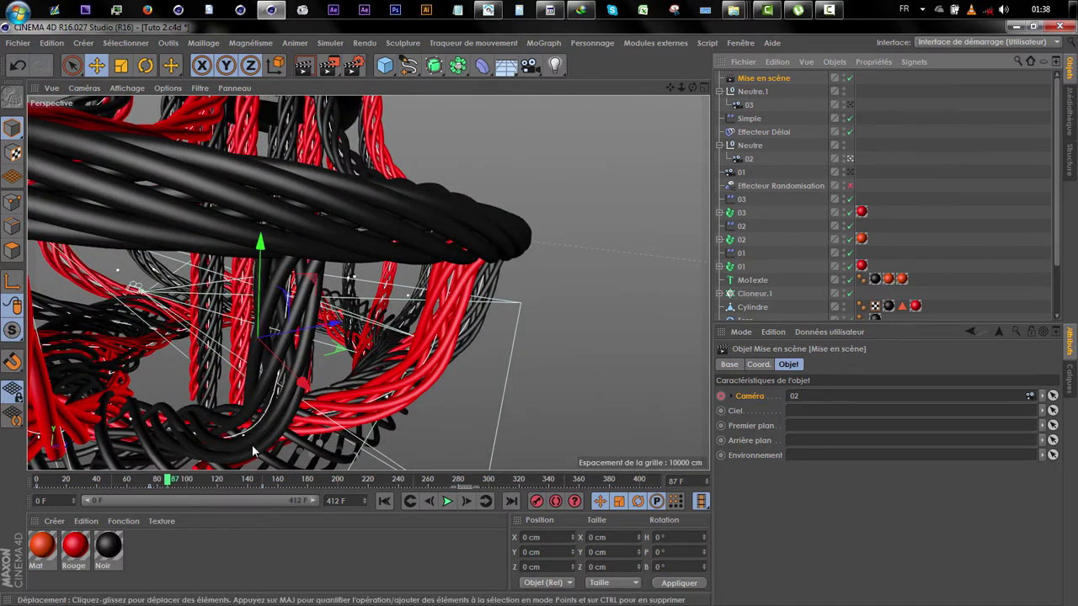
click(446, 502)
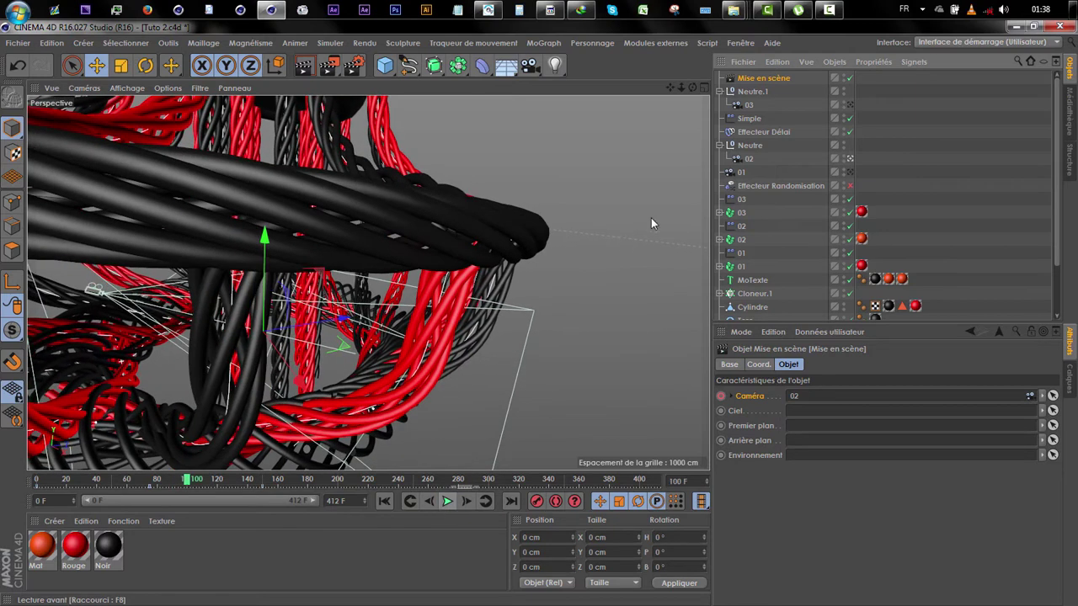
Disable the Mise en scène object, reframe camera 02 at its frame 75 keyframe and preview the camera move.
click(748, 160)
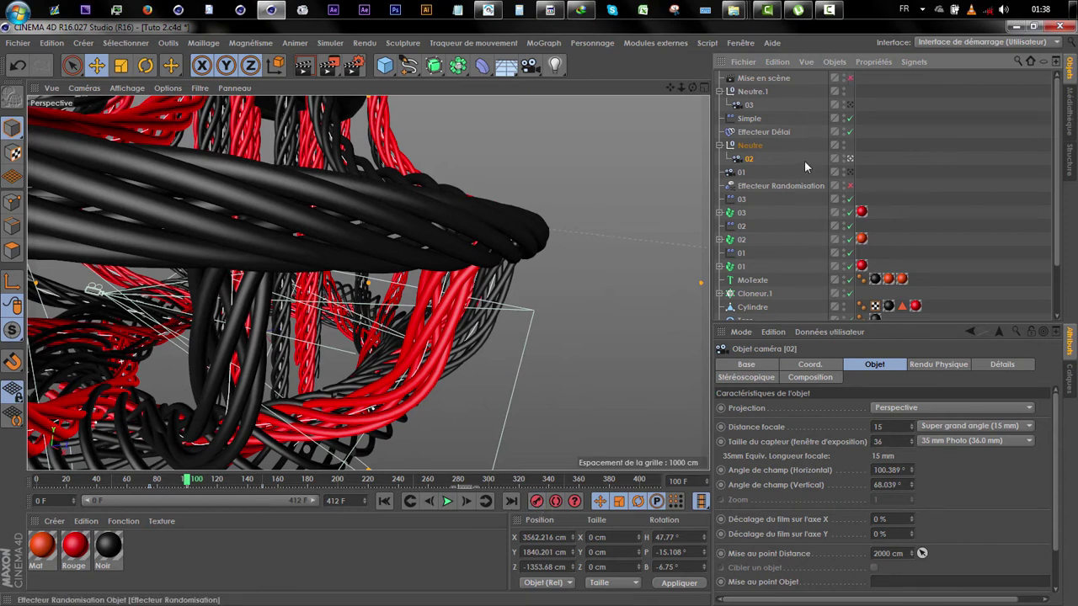
click(410, 501)
drag(683, 89, 676, 38)
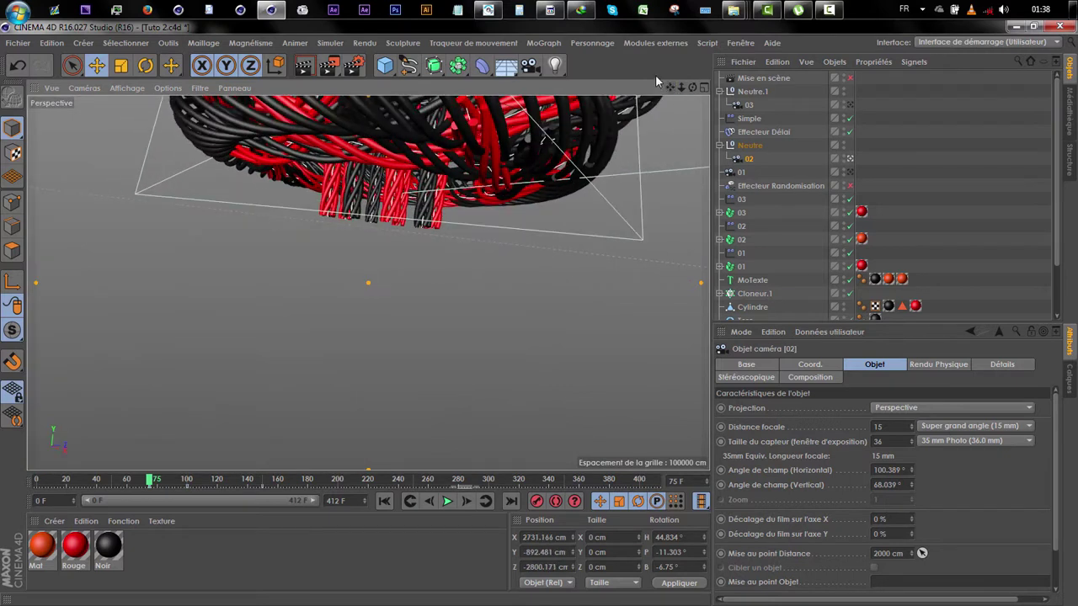
key(ctrl+shift+z)
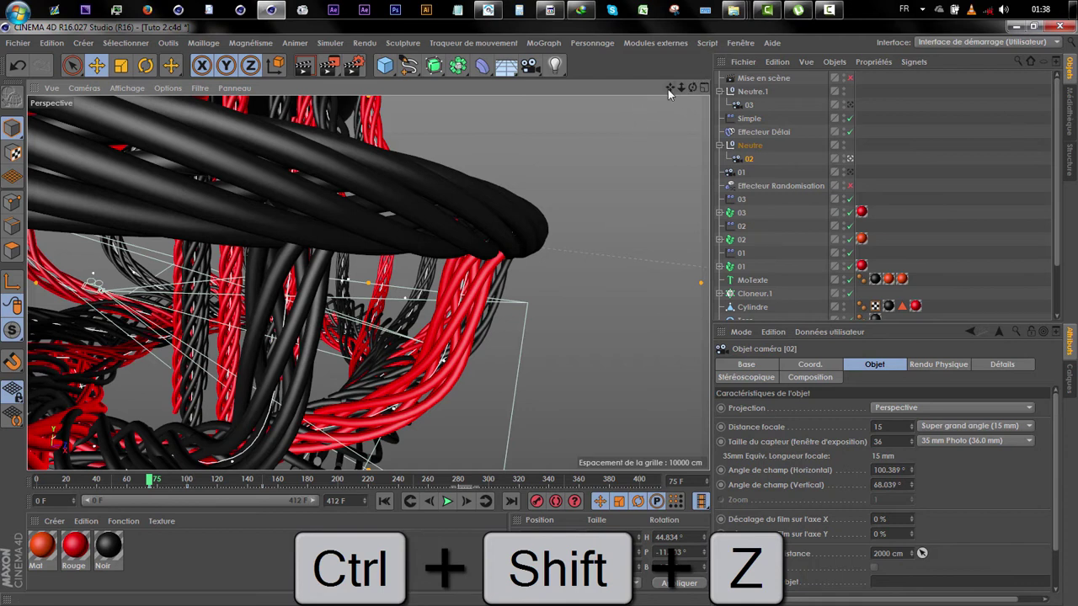
alt+middle_drag(279, 324, 394, 300)
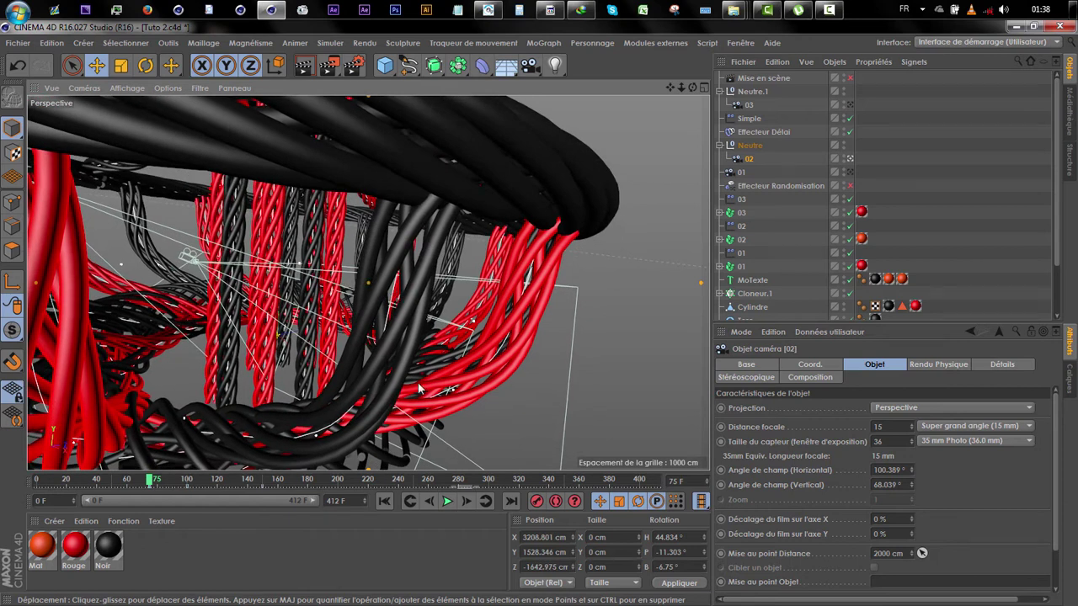
click(448, 501)
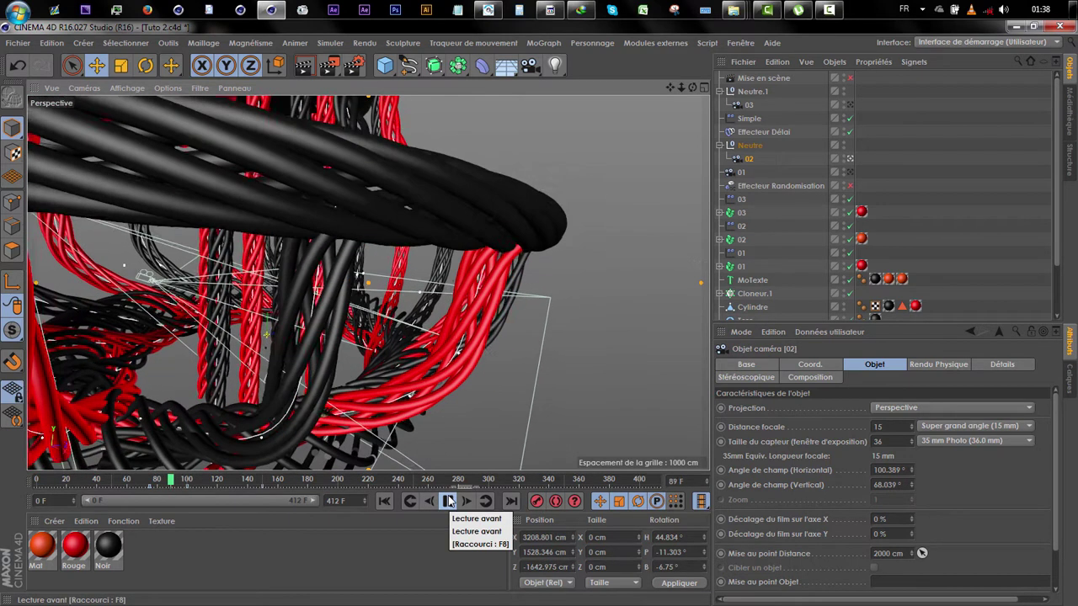
click(448, 501)
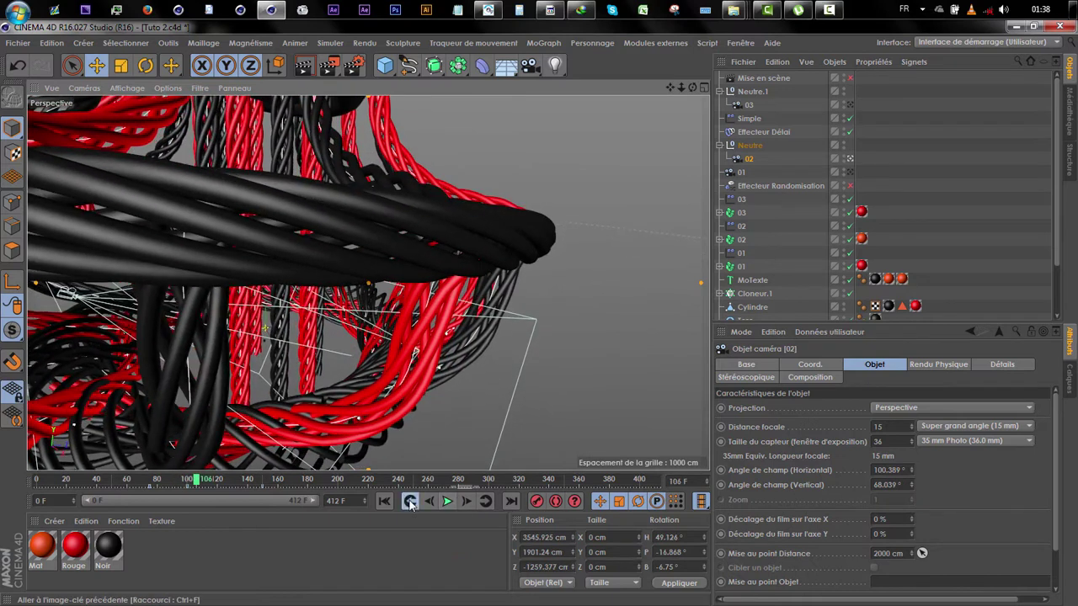
Return to frame 75, bring camera 02 closer to the cables and orbit it to a new angle.
click(410, 501)
scroll(378, 382, up, 2)
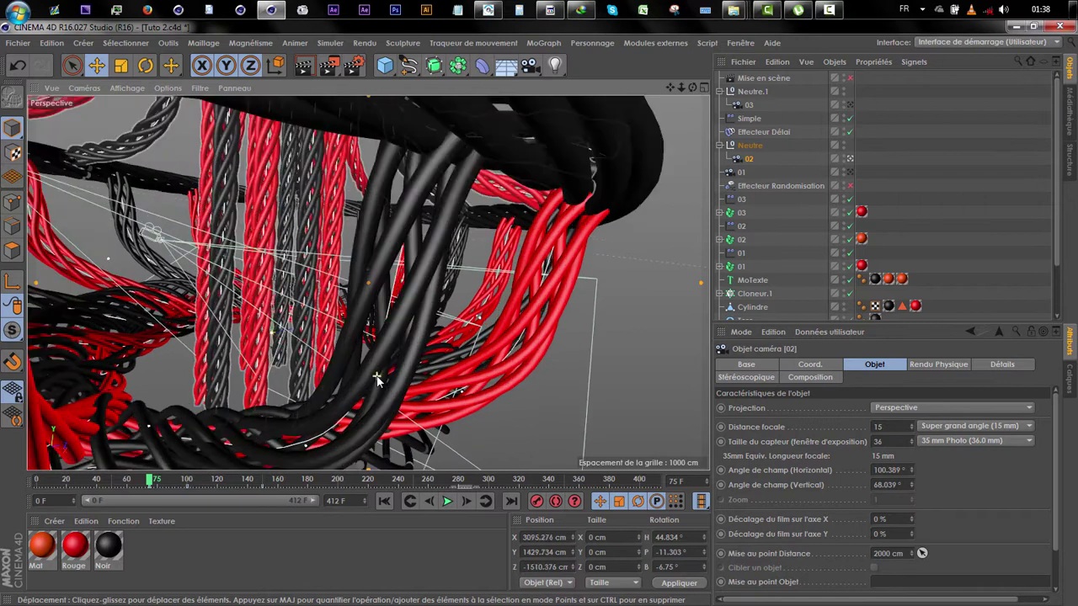
alt+drag(402, 363, 481, 421)
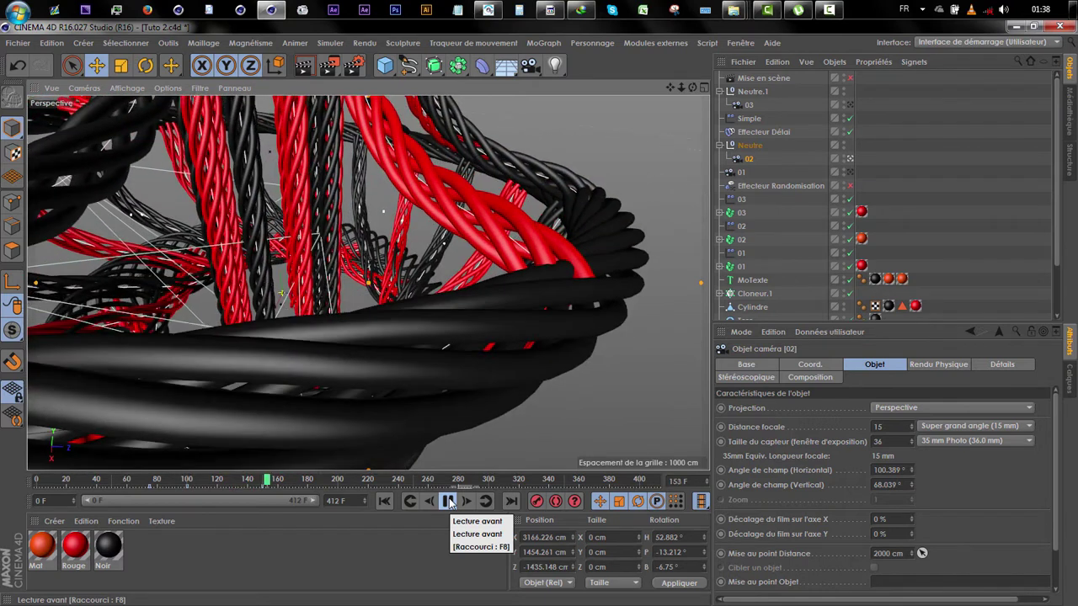
Stop the camera 02 preview, re-enable the Mise en scène object and play the animation through the camera switches.
click(449, 502)
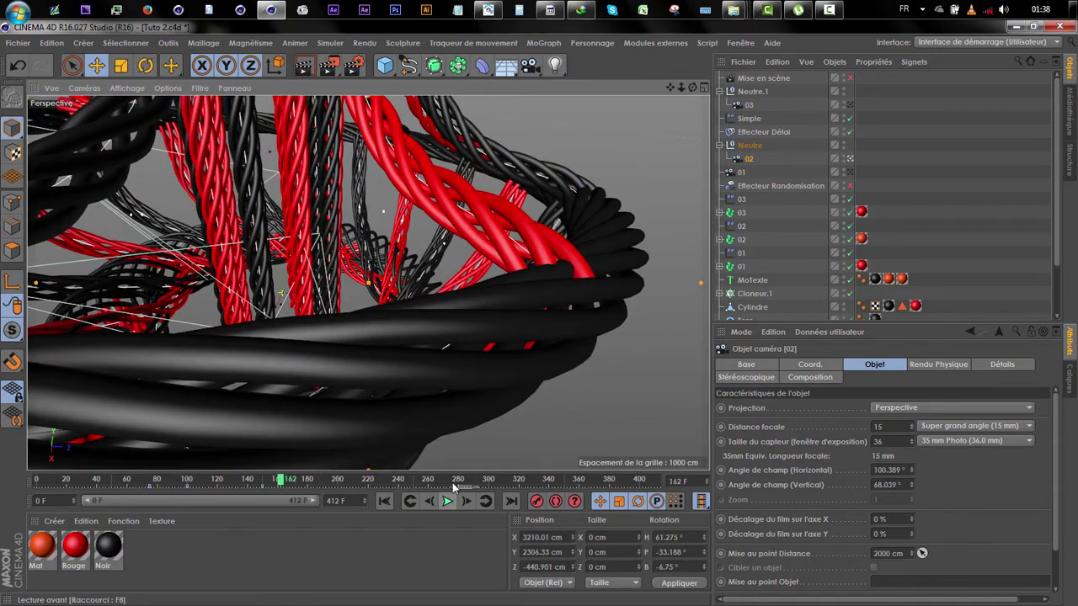
click(850, 78)
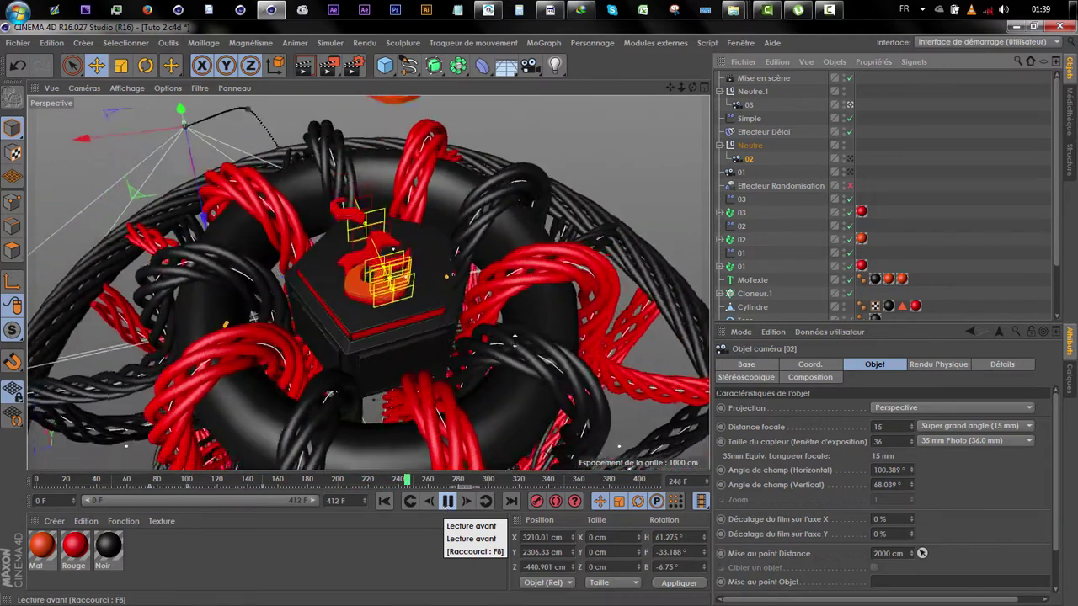
click(449, 502)
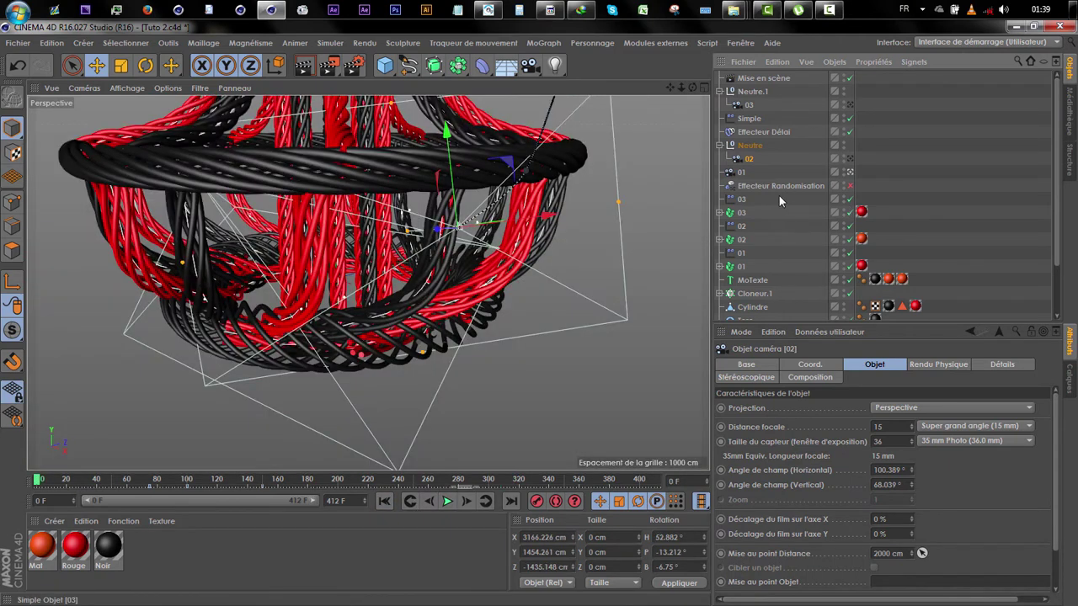
Make the hidden Calque layer's objects visible in the viewport.
click(1070, 383)
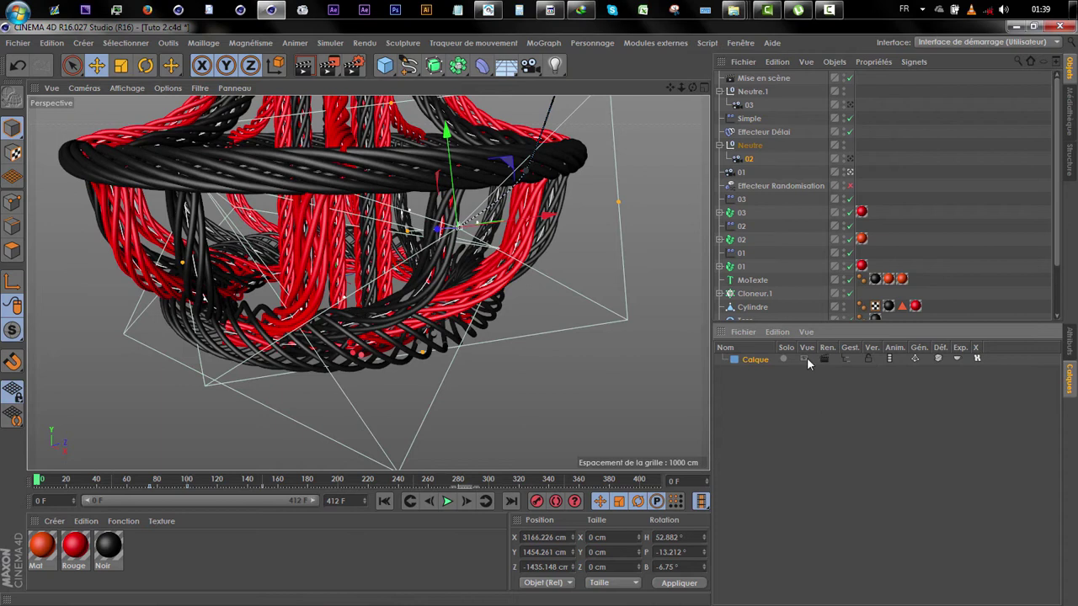
click(804, 359)
drag(670, 87, 686, 229)
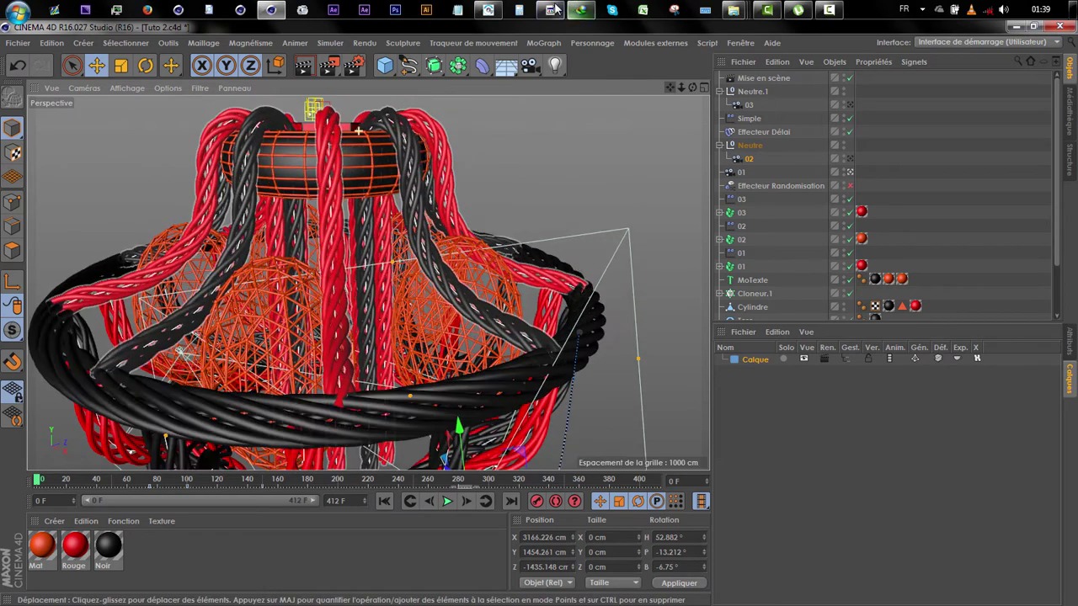
Switch to the 075-Fuzzkilleur.mp4 reference video in VLC, examine the cage around the ring at about 10 to 11 seconds, and return to Cinema 4D.
click(550, 9)
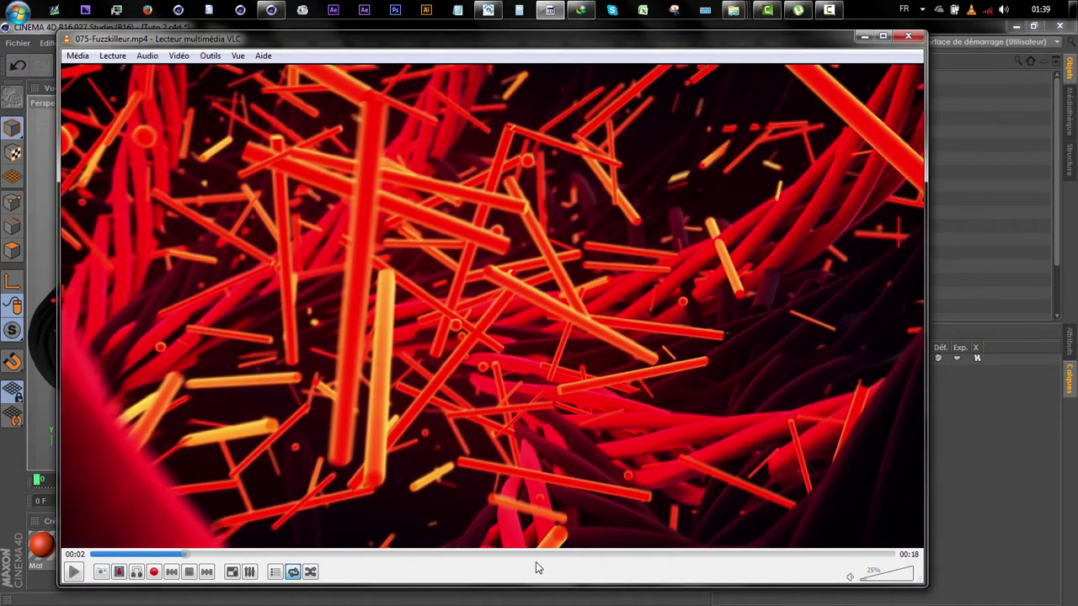
click(541, 554)
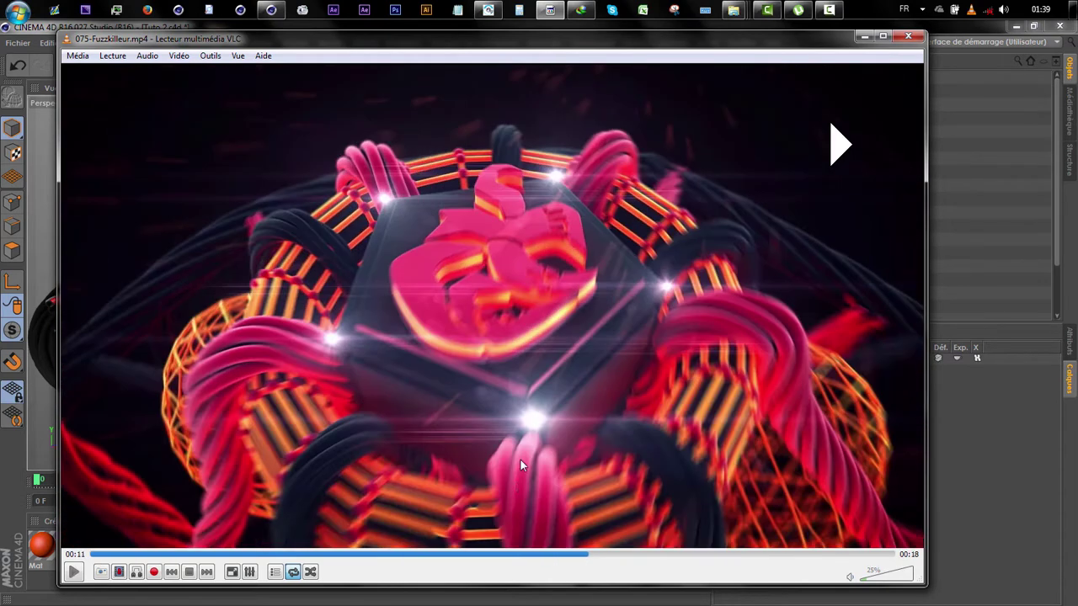
key(space)
click(529, 553)
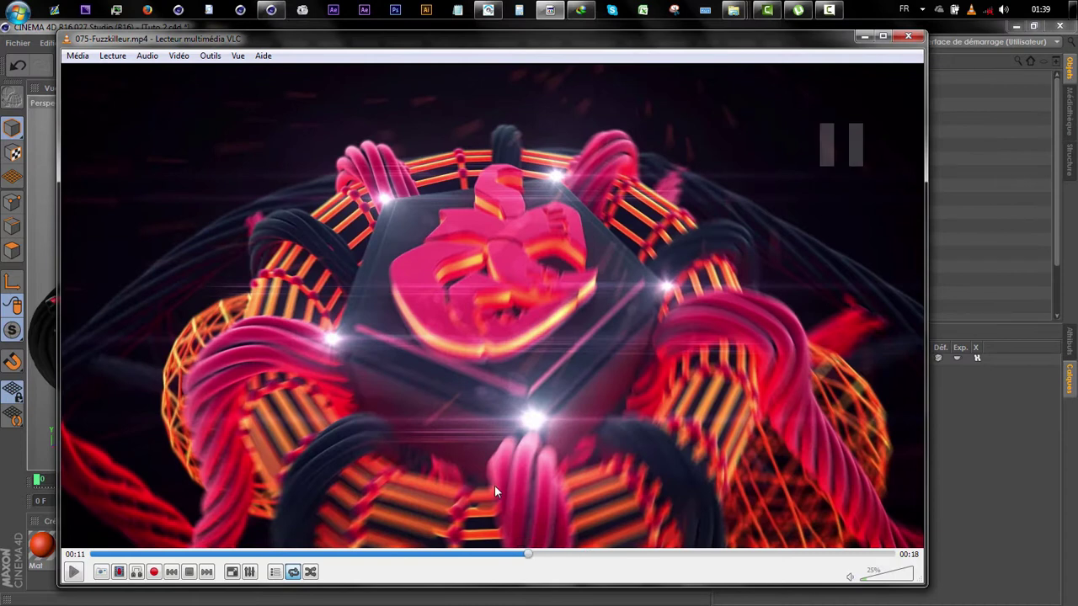
key(space)
key(space)
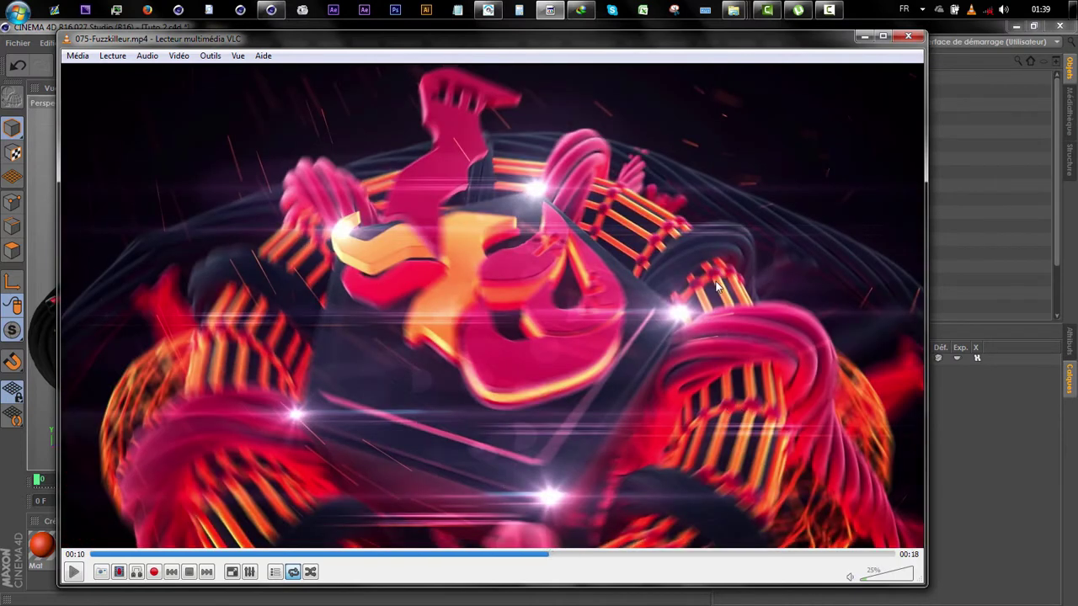
click(981, 417)
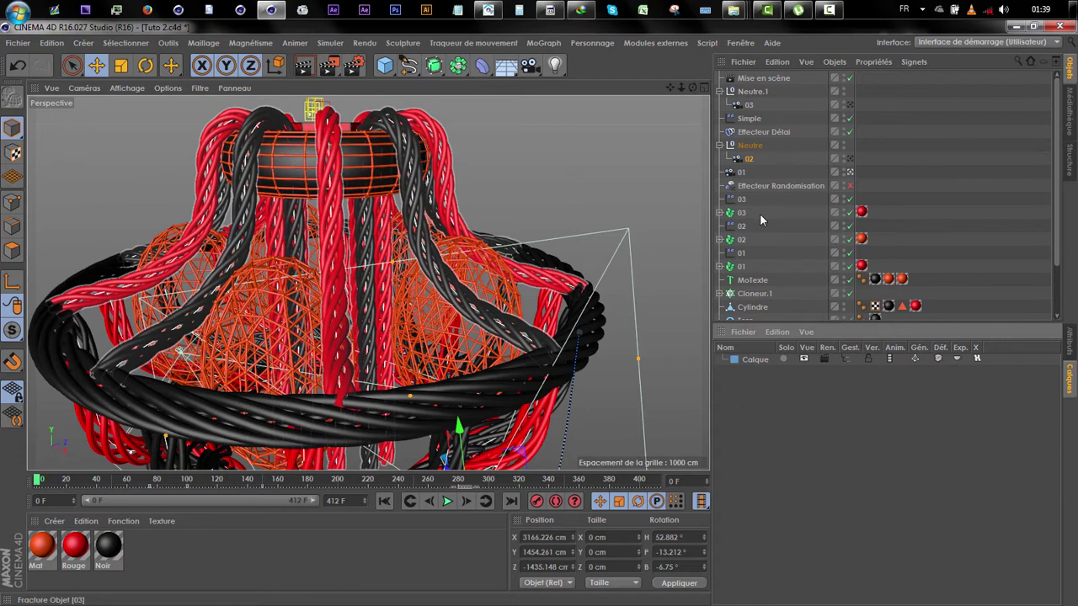
Show the Calque layer's objects in the object hierarchy and expand the Fracture object.
scroll(760, 213, down, 3)
click(847, 359)
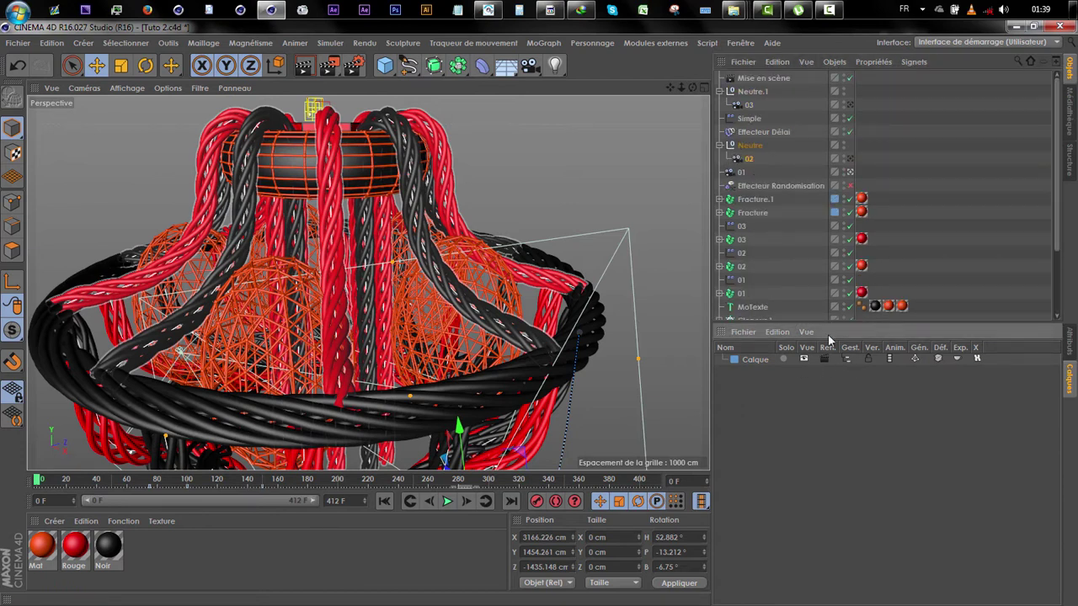
click(758, 214)
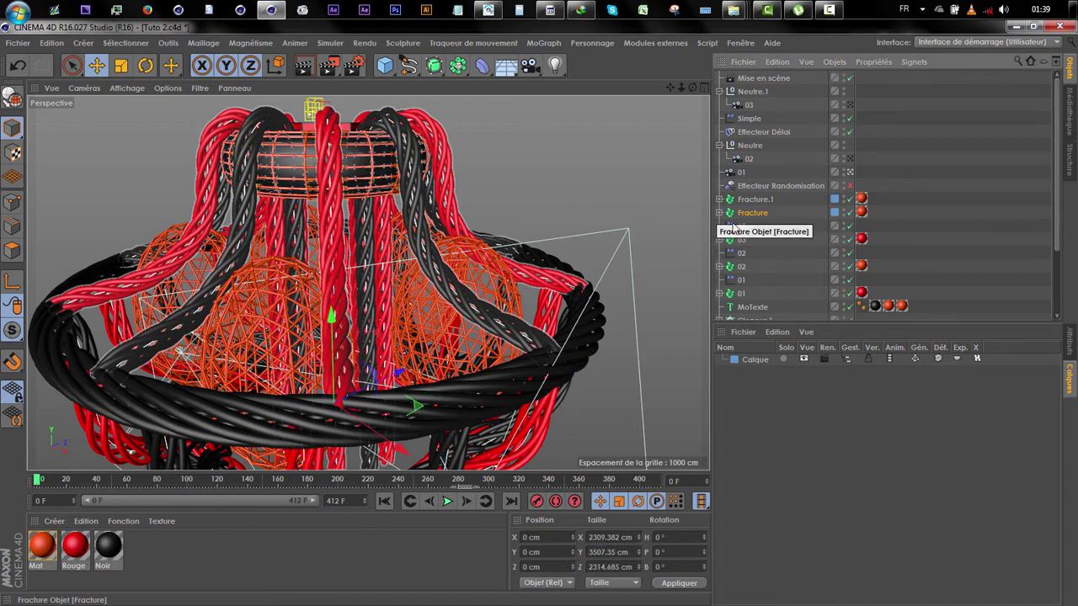
click(720, 213)
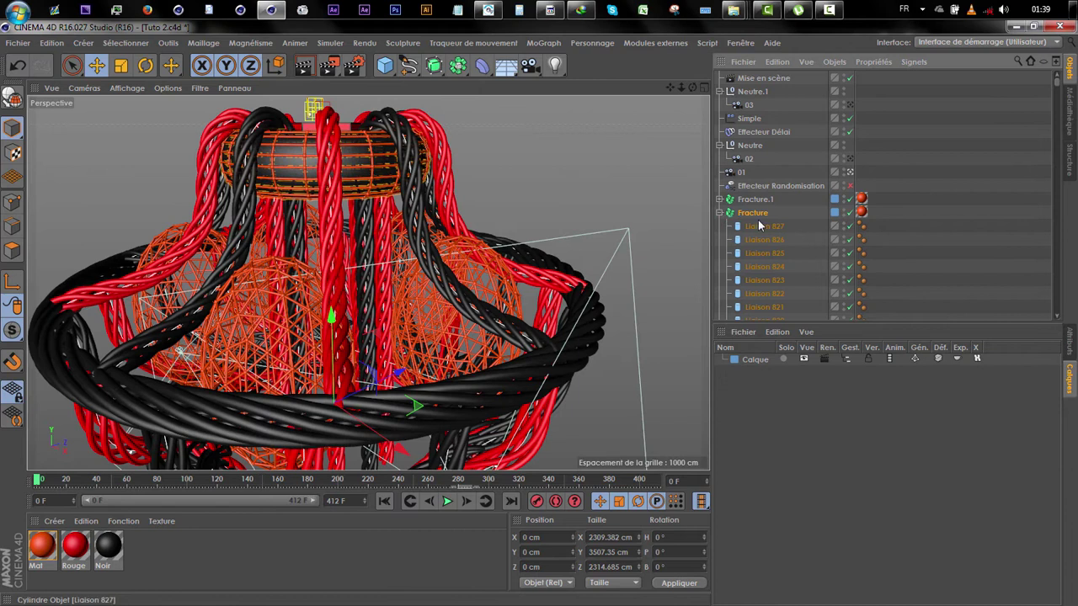
Apply the Rouge material to all the spheres from Atome 413 to Atome 0 inside the Fracture object.
scroll(778, 239, down, 10)
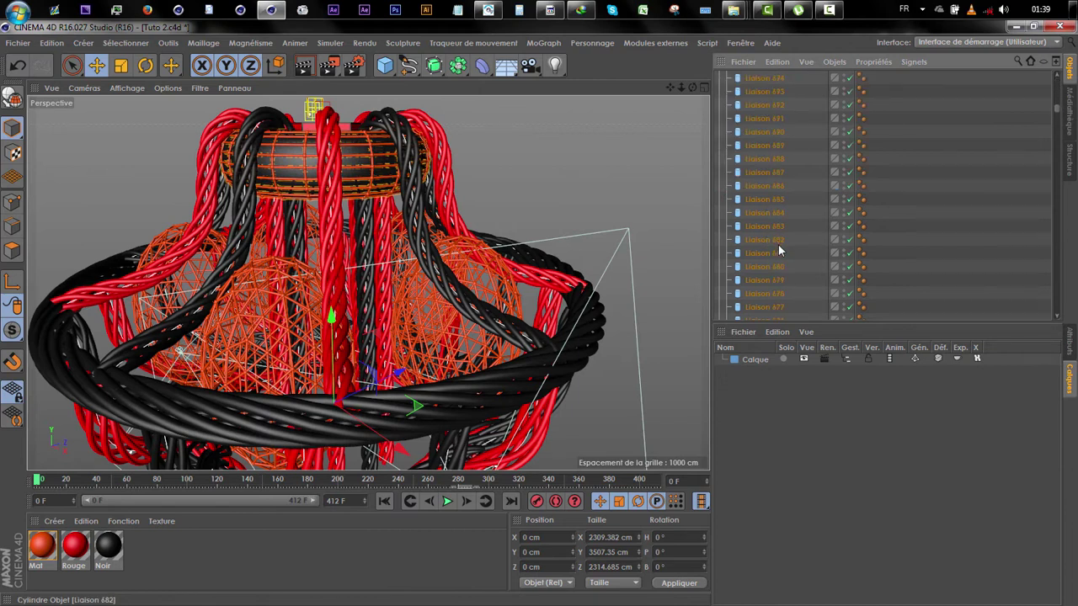
drag(1056, 125, 1052, 242)
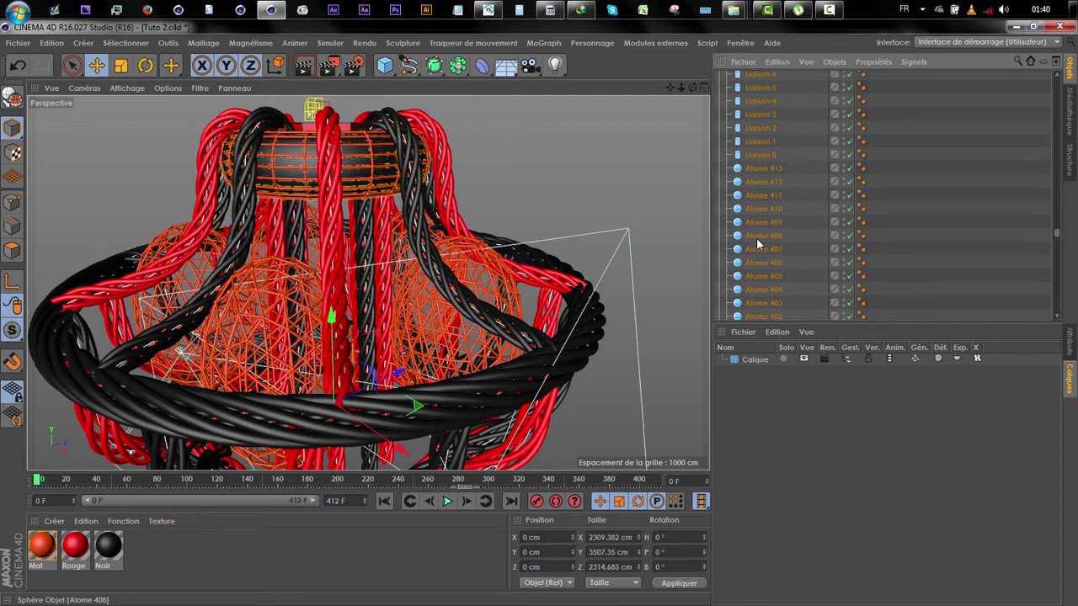
click(762, 168)
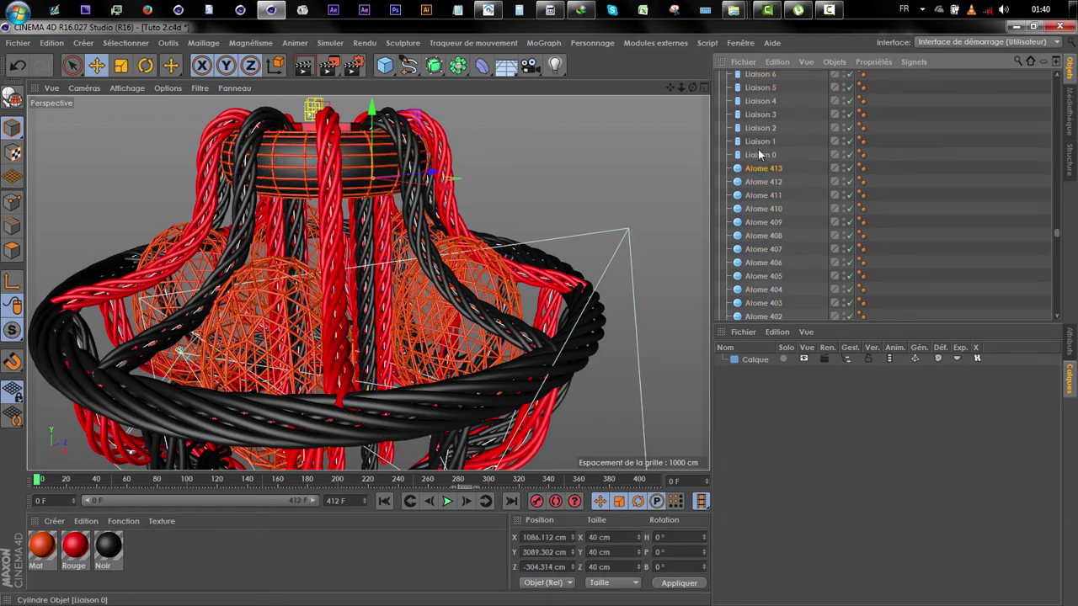
drag(1061, 233, 1058, 270)
drag(1057, 417, 1046, 415)
drag(1058, 283, 1058, 308)
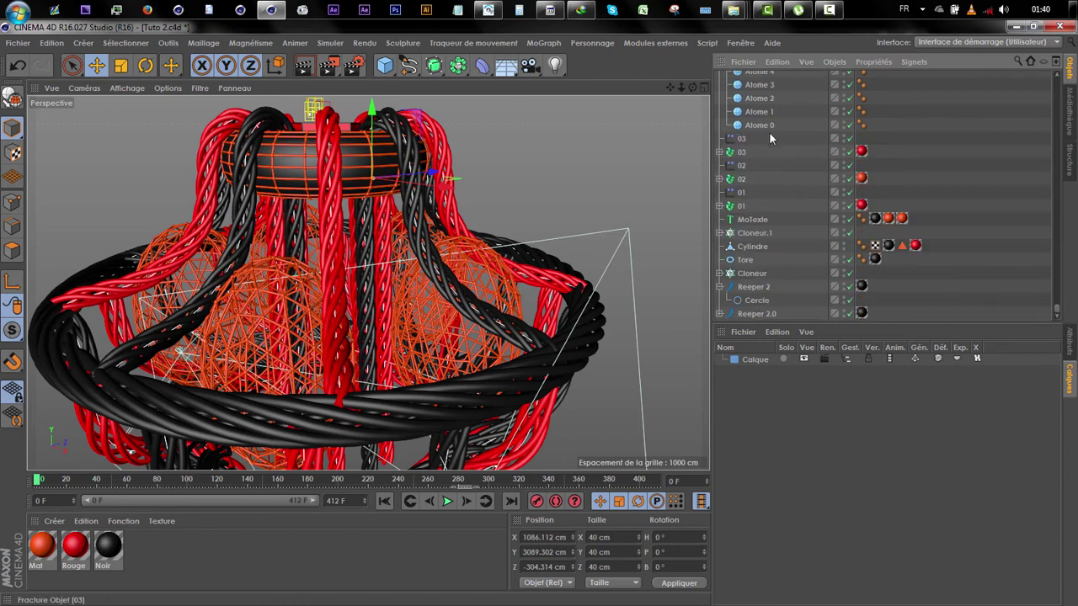
shift+click(762, 126)
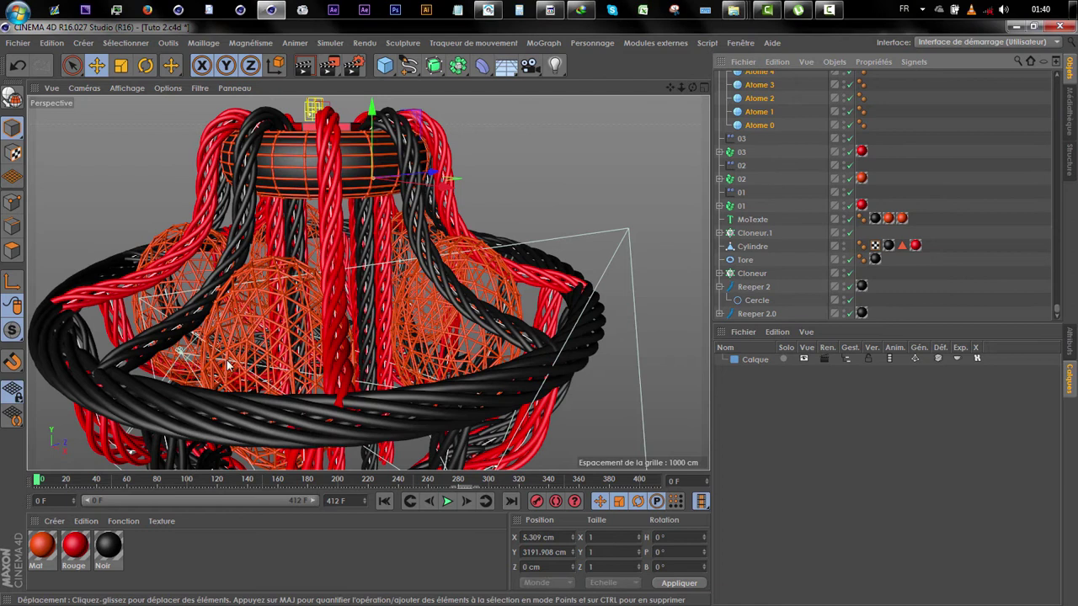
right_click(74, 540)
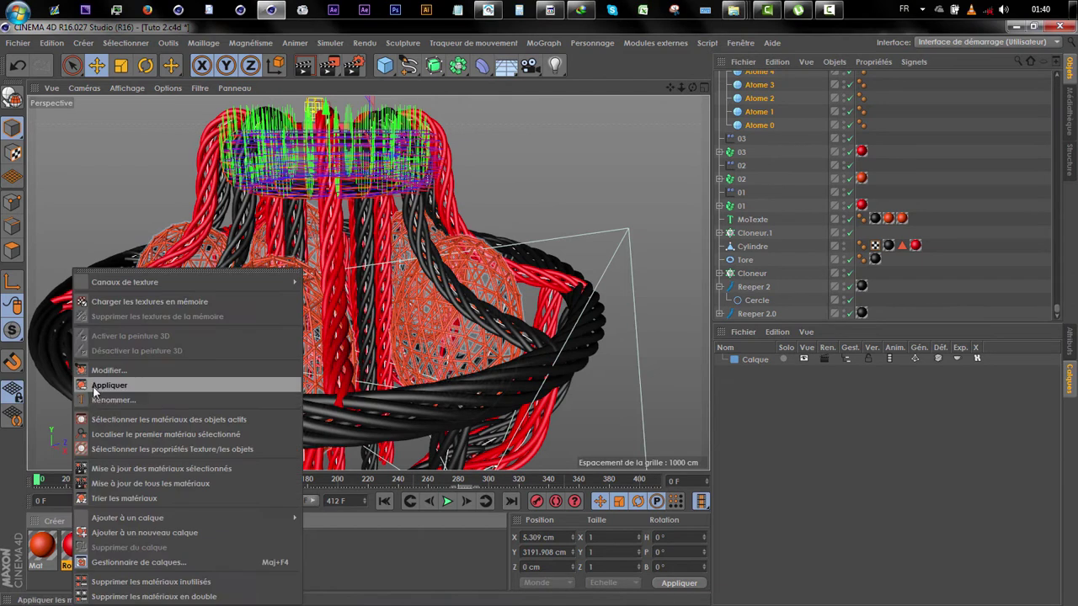
click(97, 392)
click(916, 154)
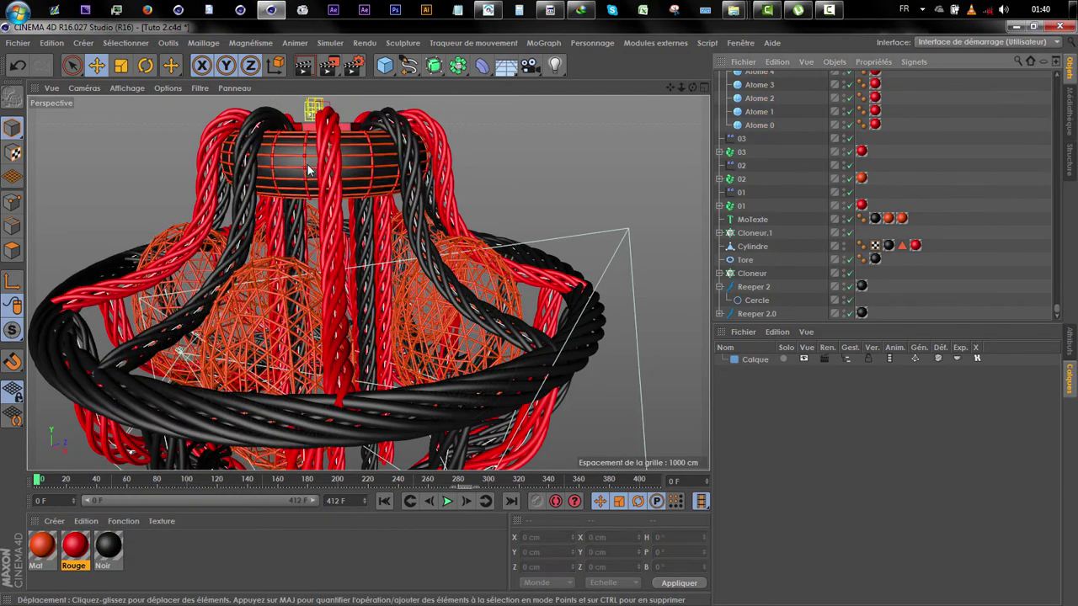
Check the red spheres on the torus cage up close and collapse the Fracture object's hierarchy.
alt+right_drag(298, 134, 303, 181)
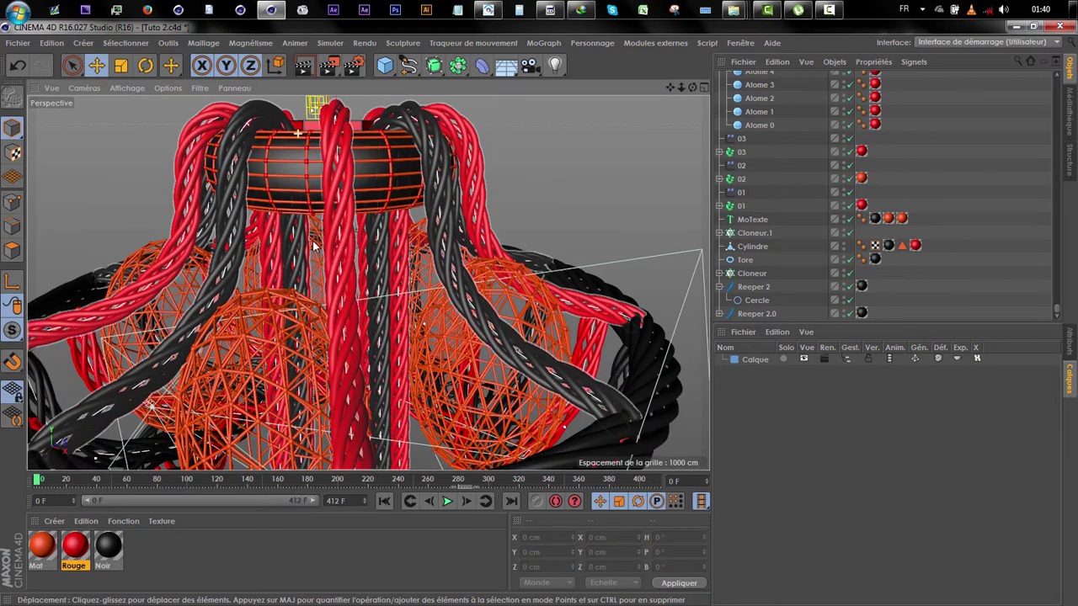
drag(873, 257, 874, 258)
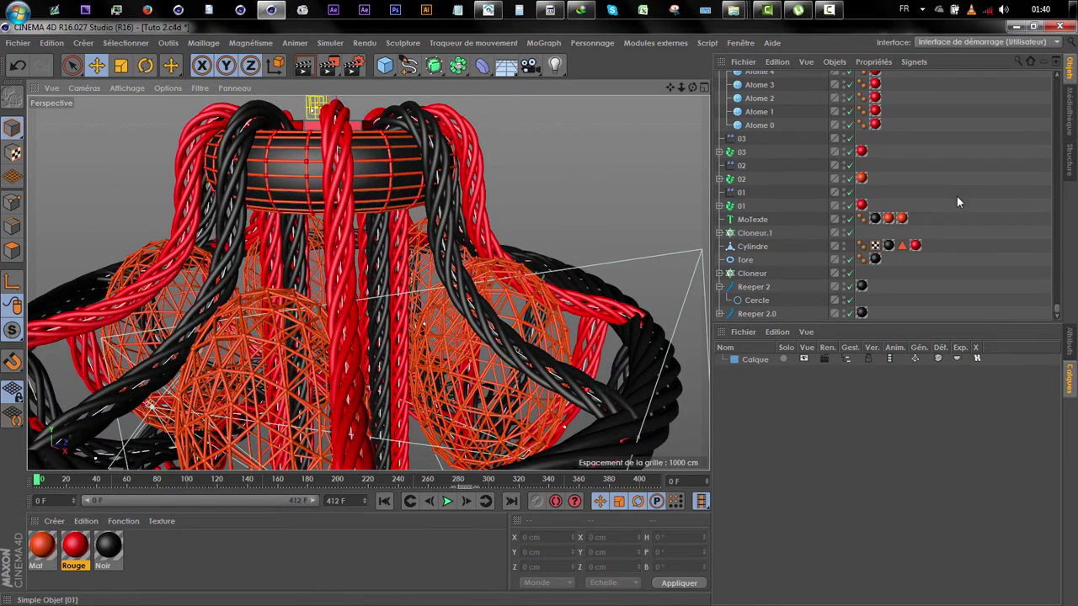
drag(1058, 310, 1065, 76)
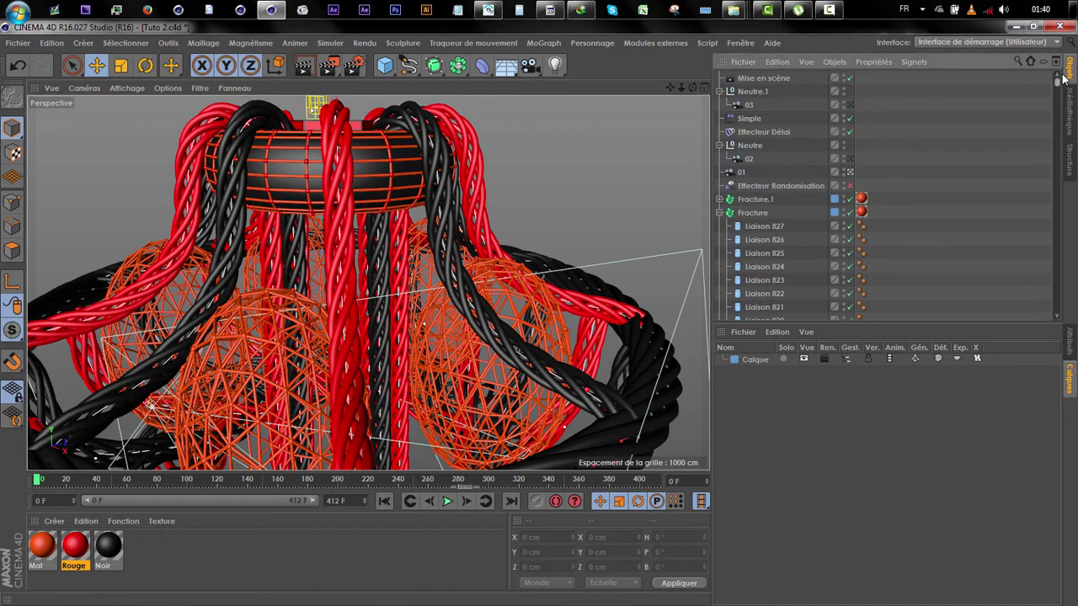
click(721, 213)
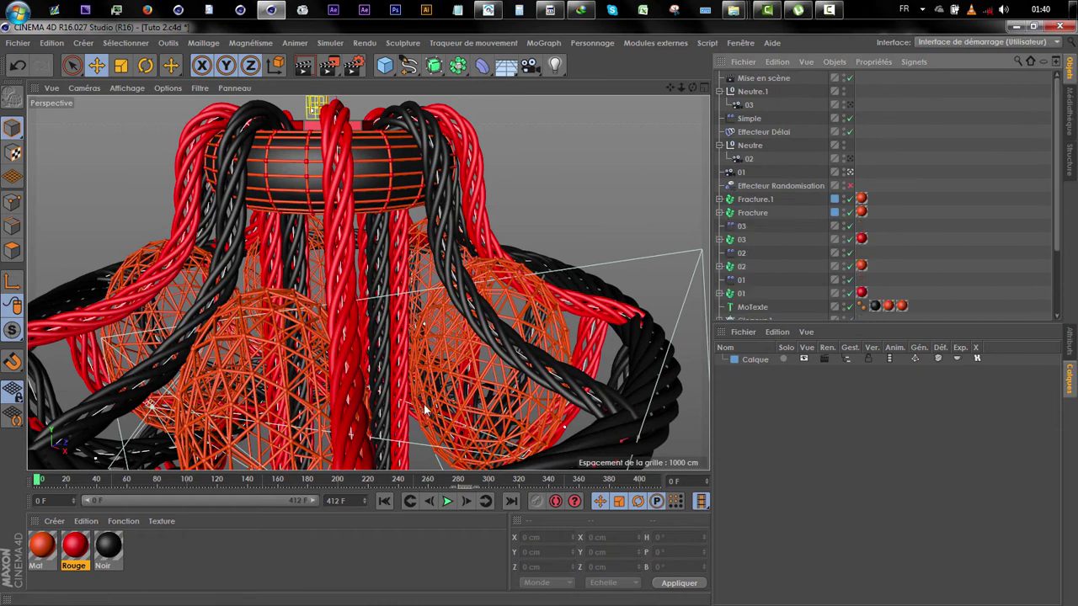
Expand the Fracture.1 object and look through its Liaison children for the Atome spheres.
scroll(426, 411, up, 2)
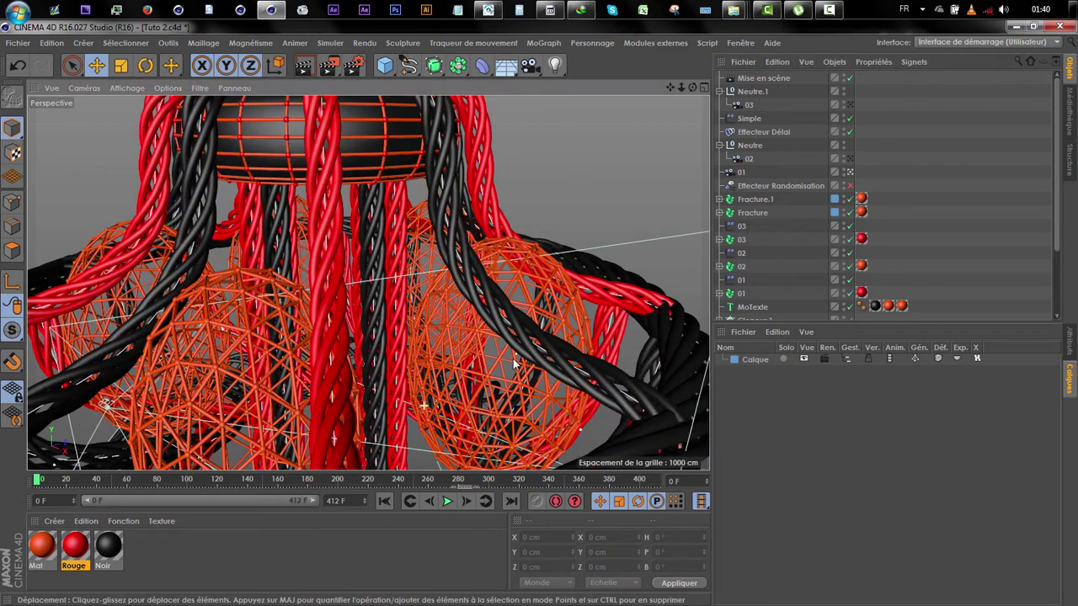
click(720, 200)
drag(1053, 91, 1060, 69)
drag(1066, 135, 956, 164)
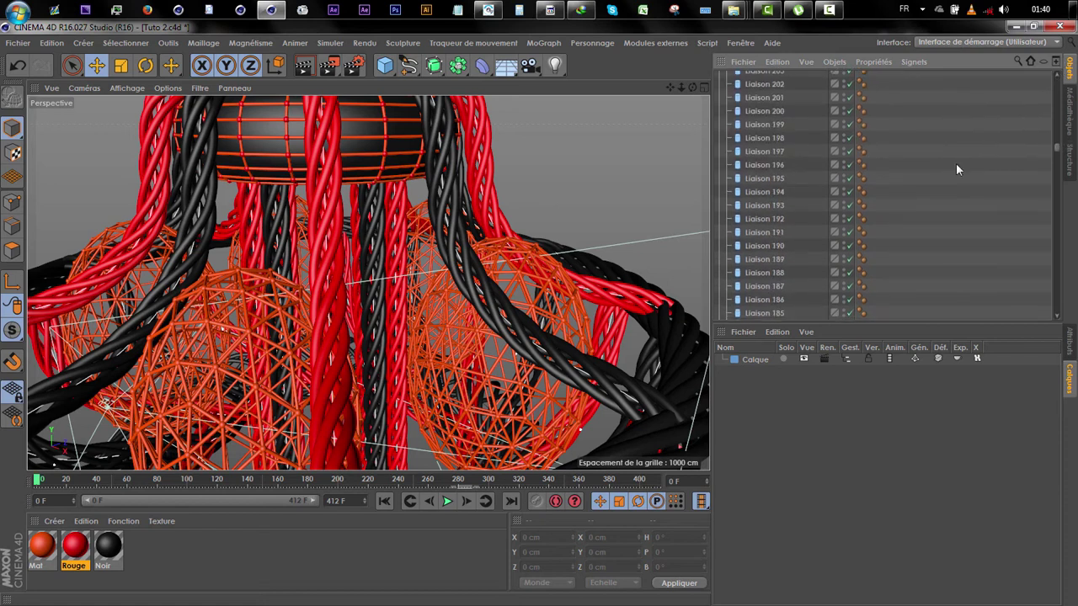
click(751, 166)
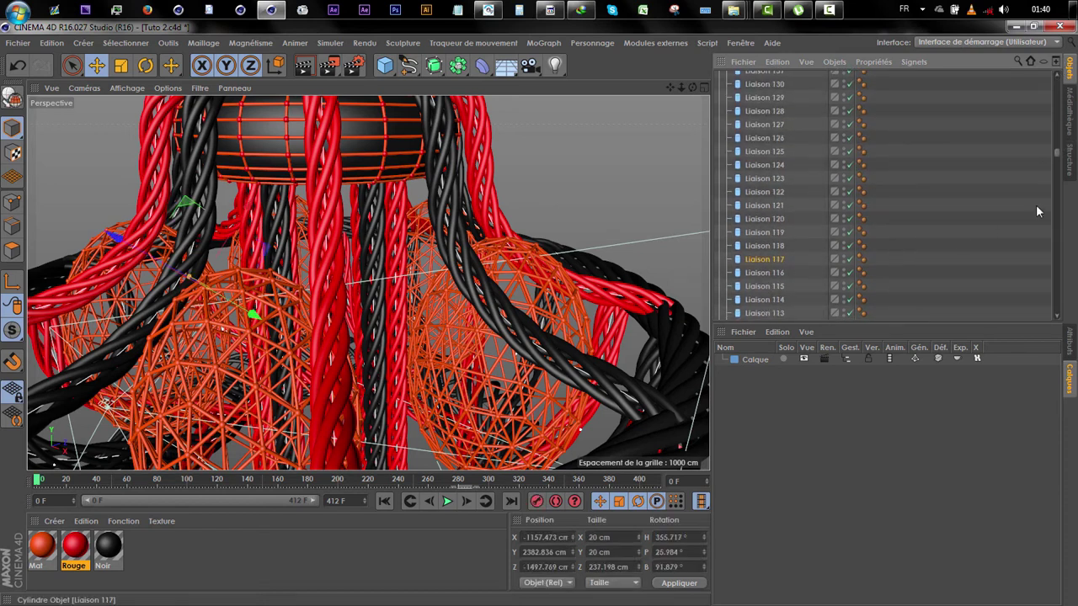
drag(1057, 156, 1063, 72)
click(758, 199)
Filter the objects by "ato" and apply the Rouge material to all the Atome spheres of Fracture.1.
click(1017, 61)
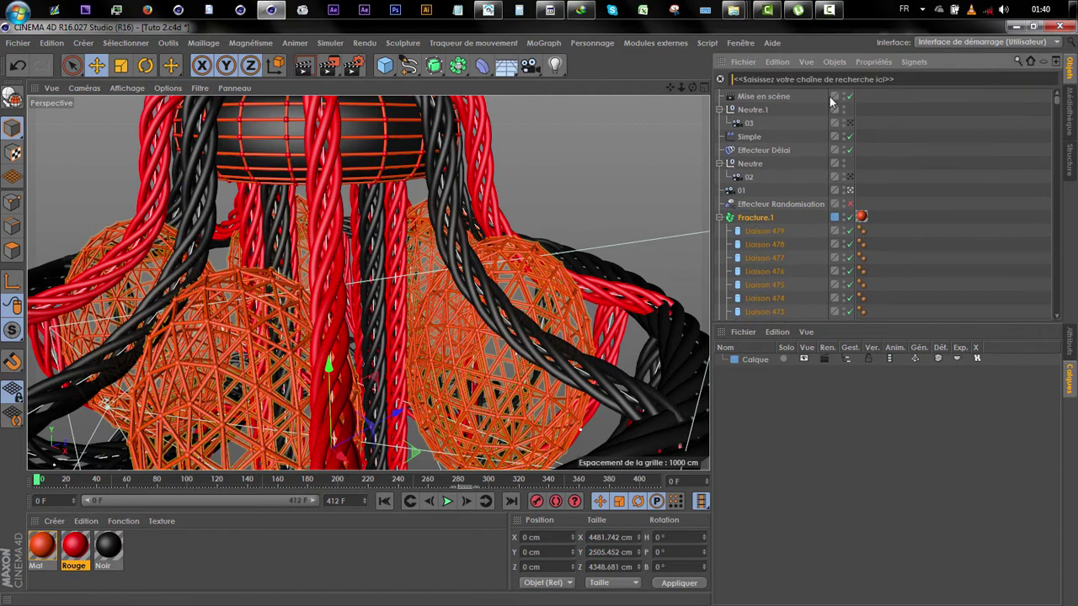
text(ato)
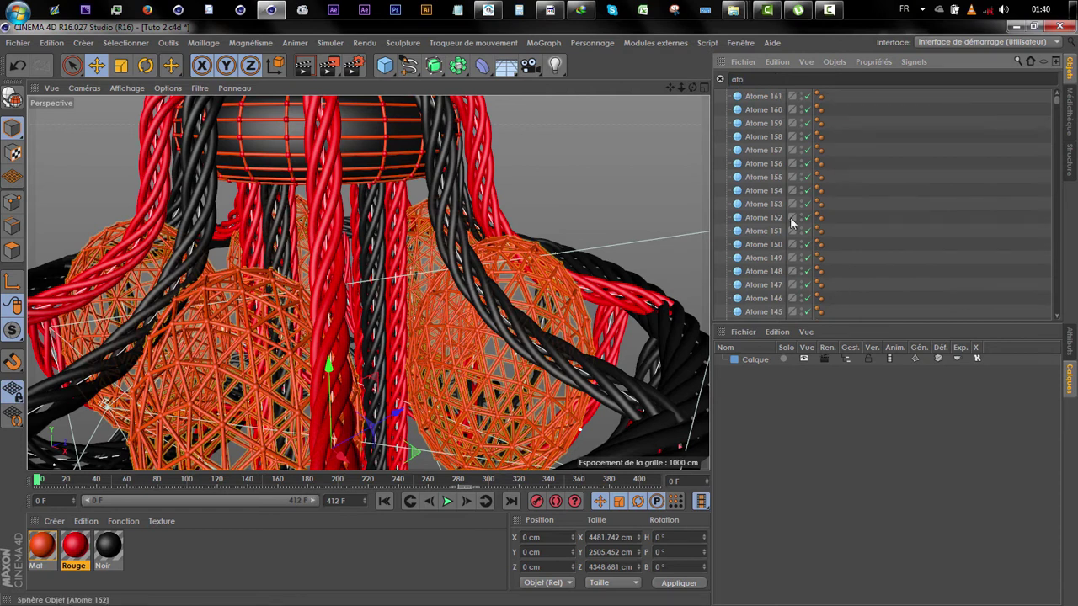
click(759, 99)
drag(1058, 100, 897, 248)
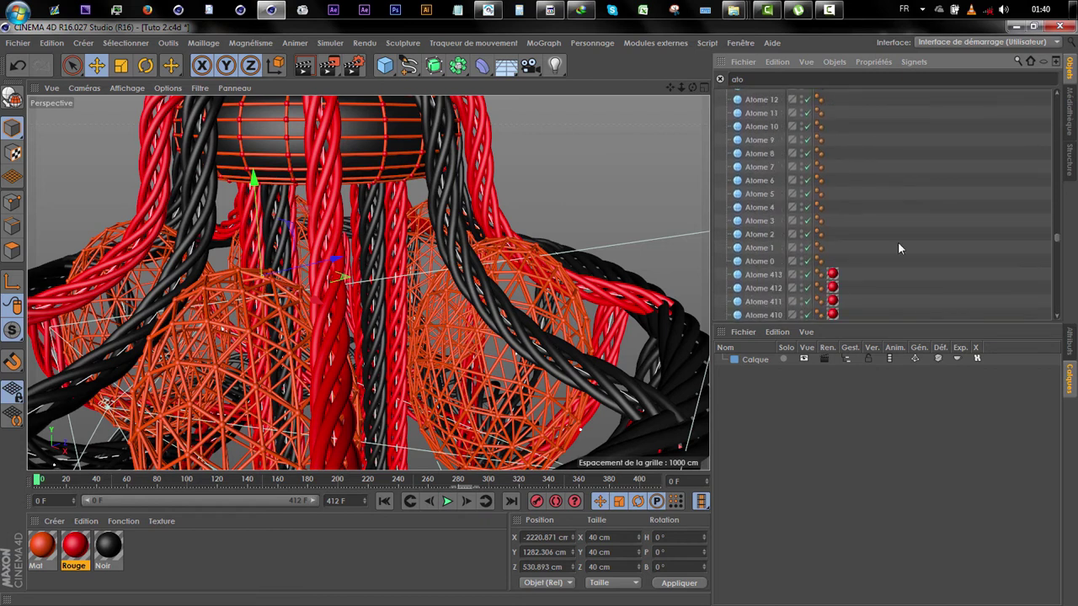
shift+click(758, 261)
drag(1057, 237, 1077, 324)
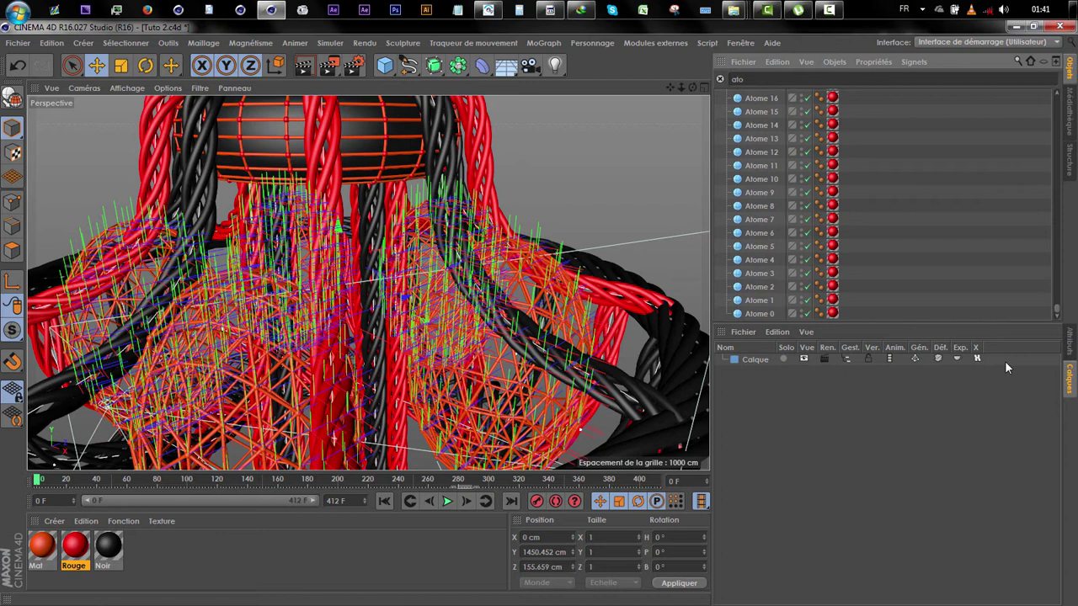
Set the radius of the selected Fracture.1 Atome spheres to 10 cm and their segments to 6.
click(1068, 345)
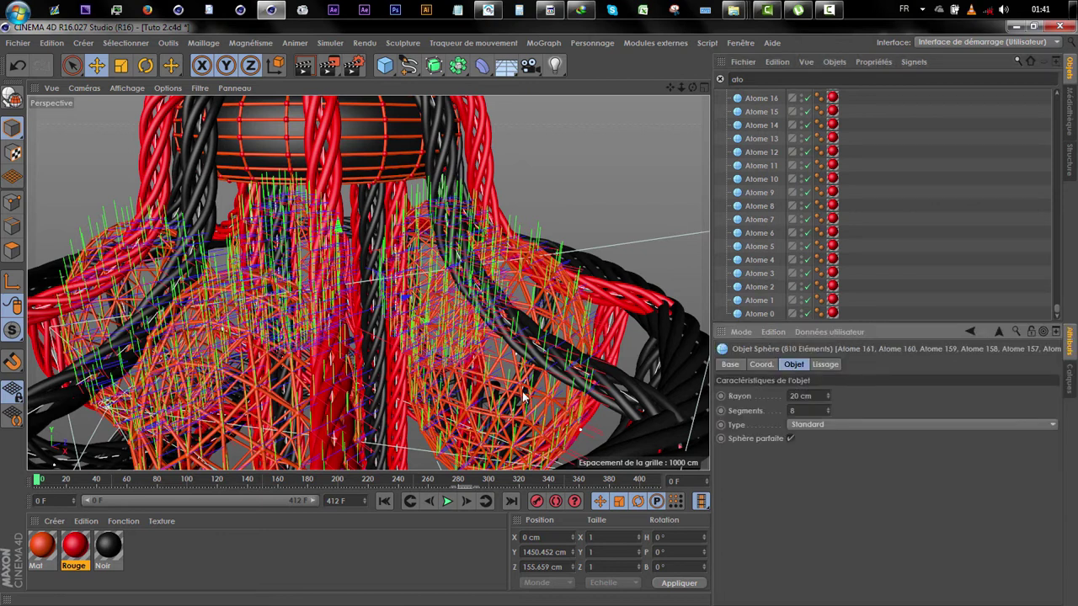
scroll(523, 397, up, 1)
drag(813, 396, 707, 375)
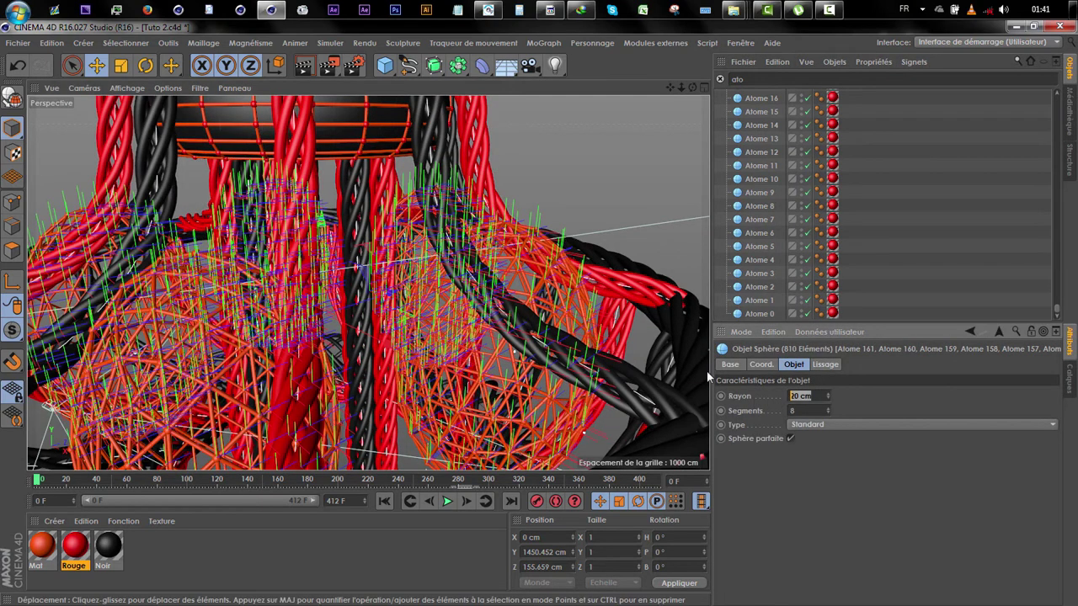
text(10)
key(Return)
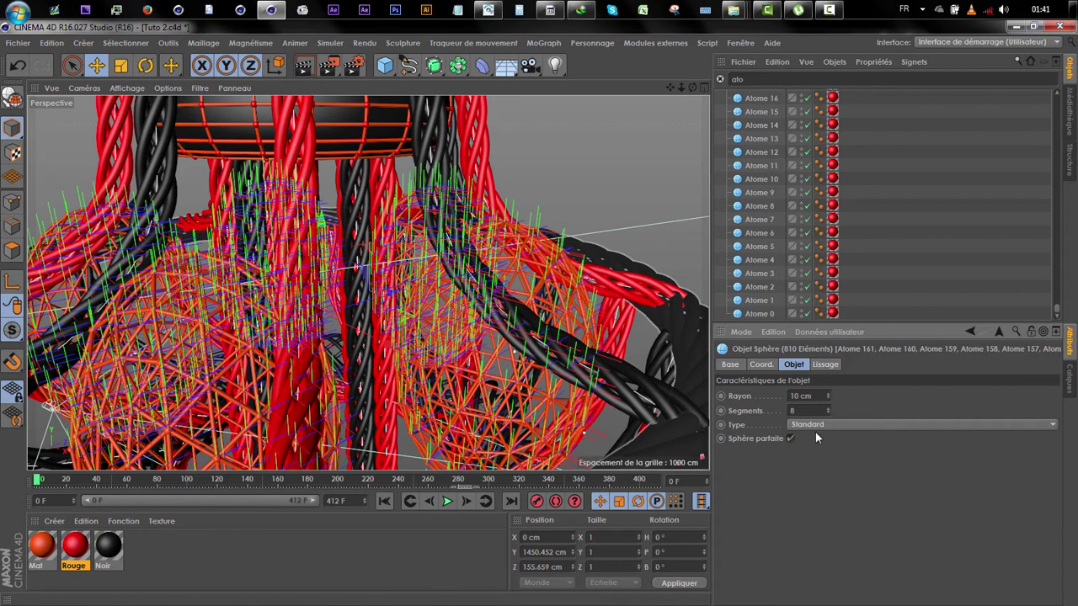
drag(807, 410, 760, 416)
text(6)
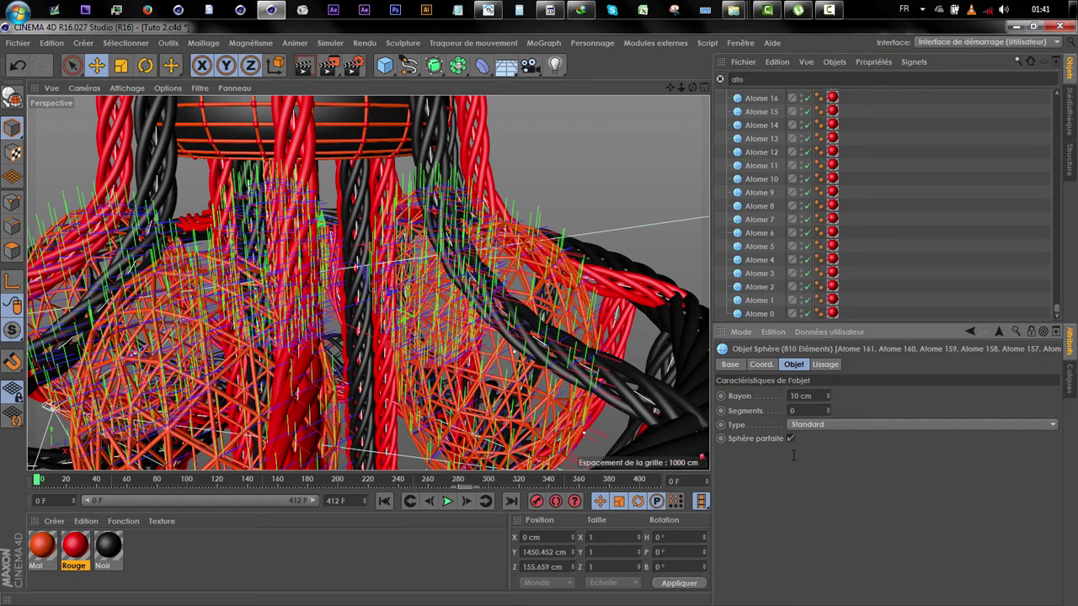
Select all the filtered Atome spheres, from Atome 161 down to the last Atome 0, and set their segments to 3.
key(Return)
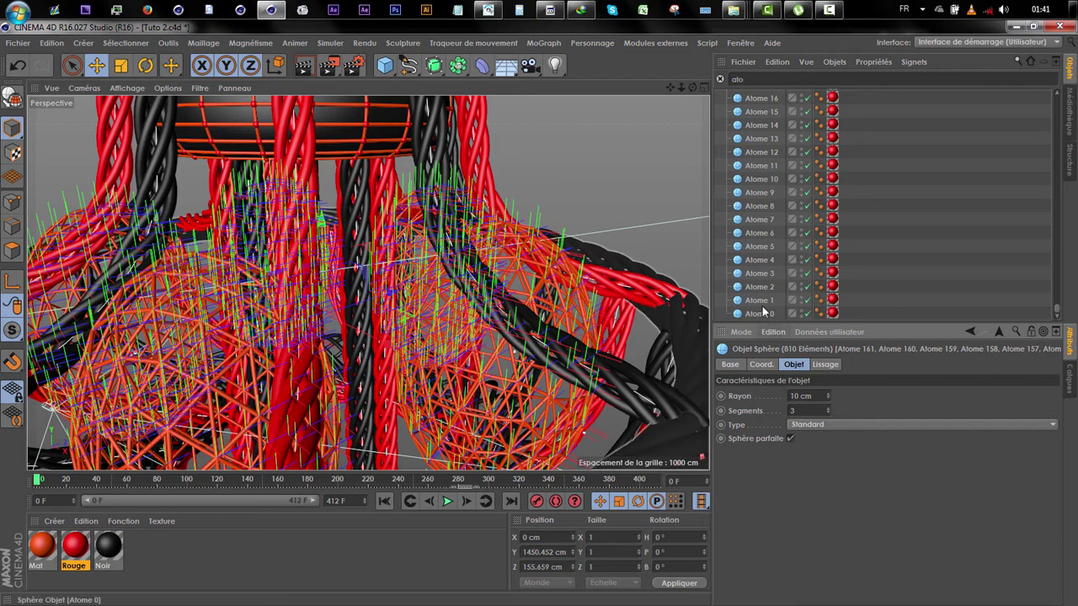
click(764, 311)
key(ctrl+a)
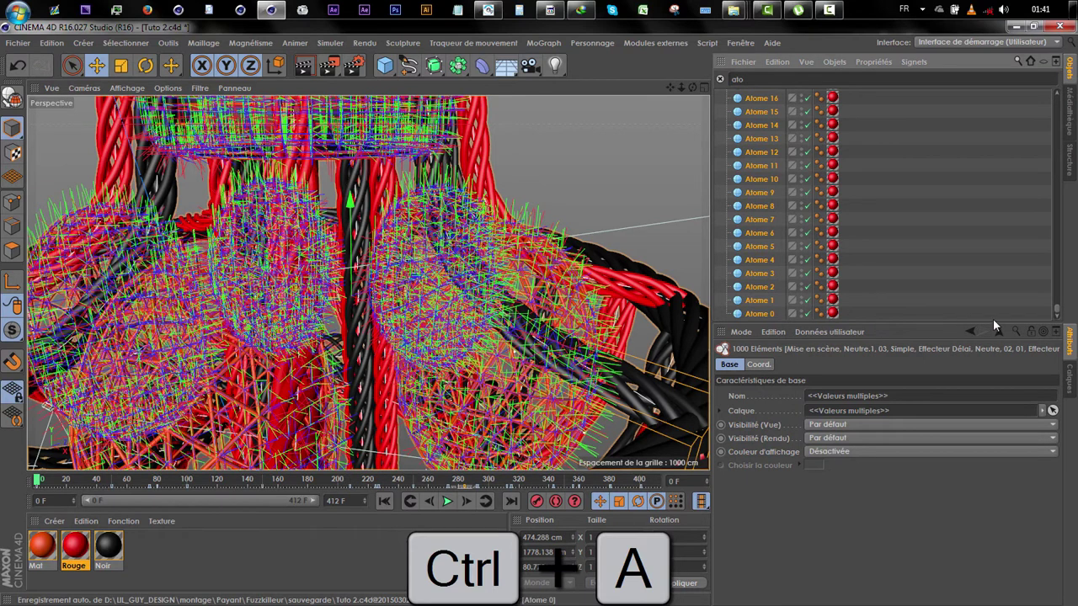
click(769, 314)
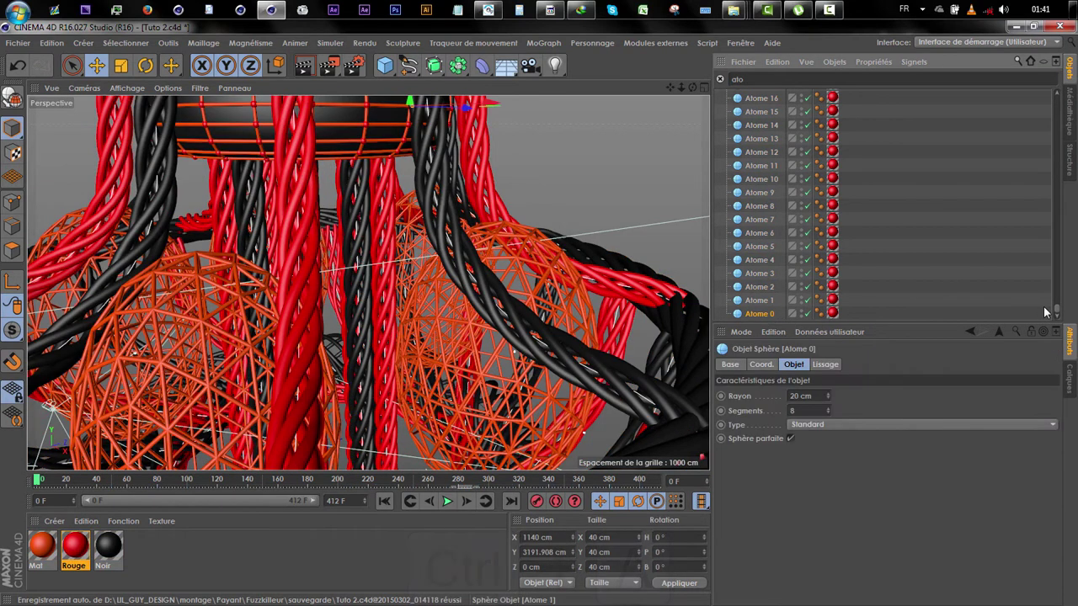
drag(1057, 310, 1057, 90)
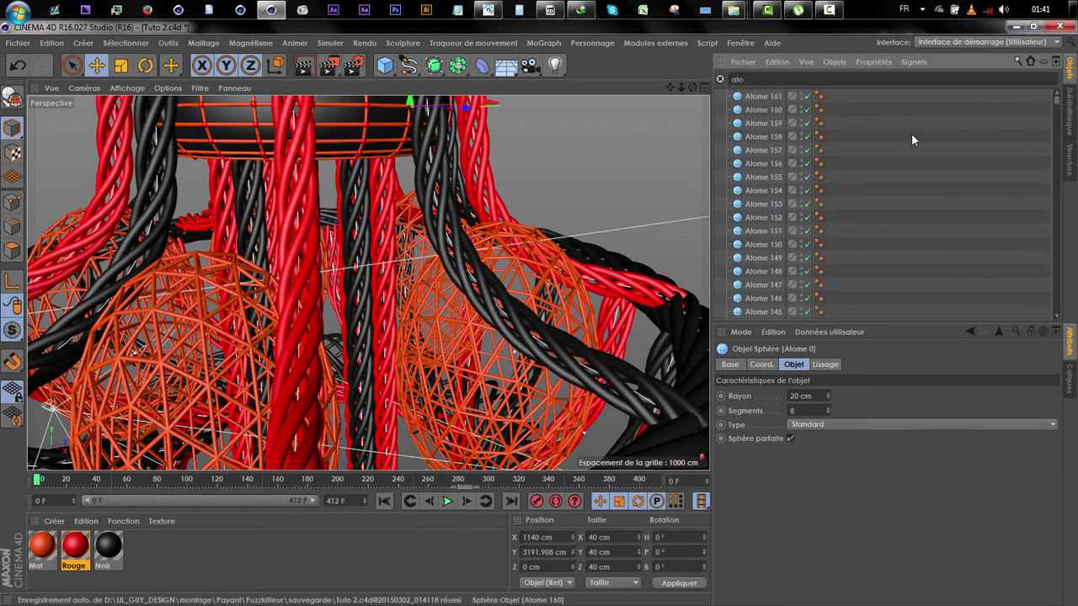
shift+click(758, 99)
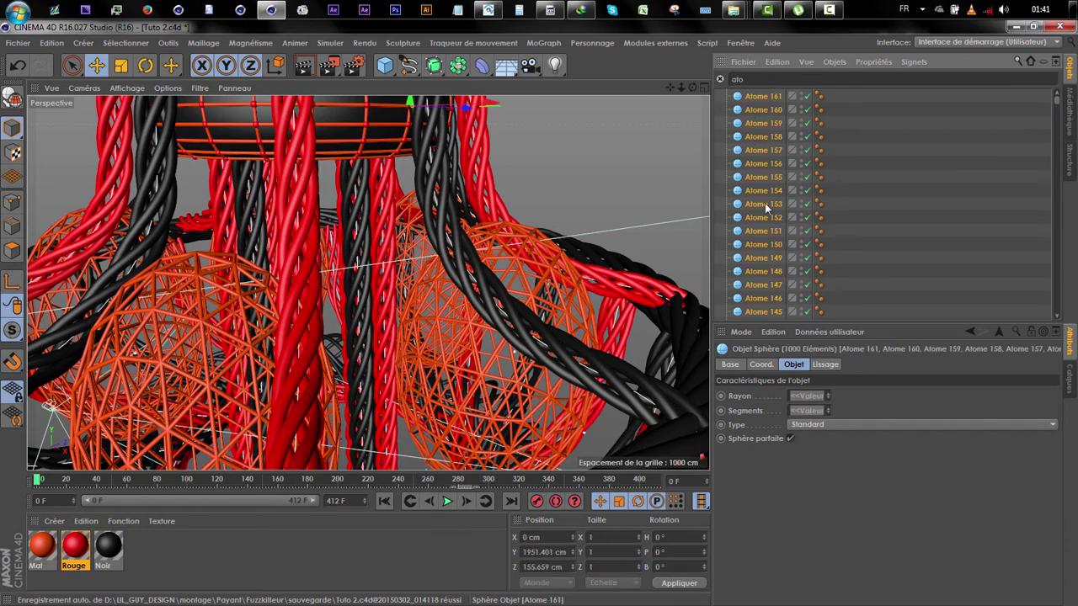
click(807, 410)
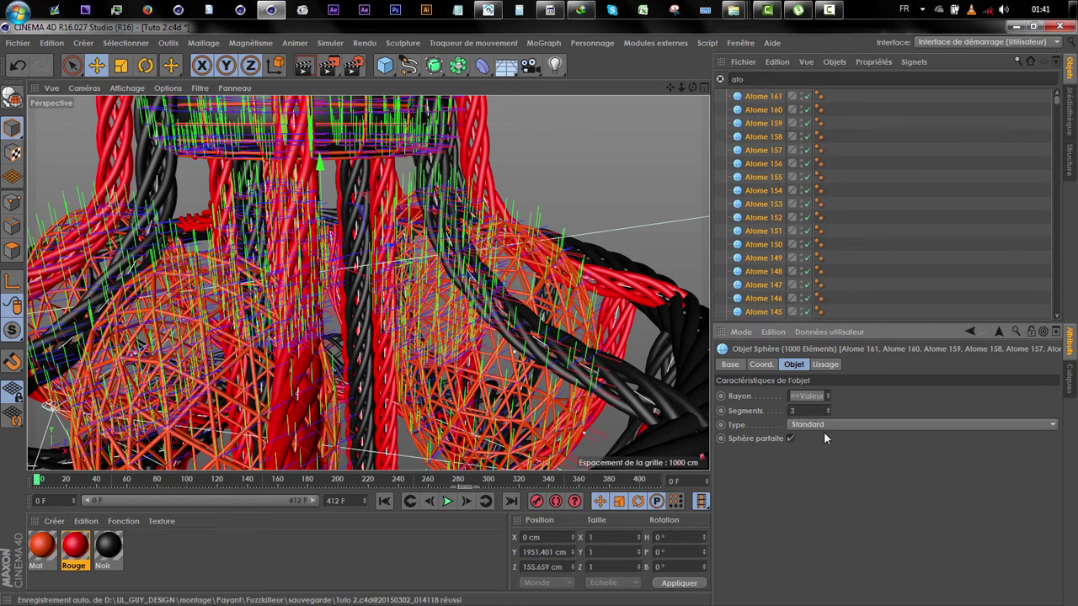
click(860, 279)
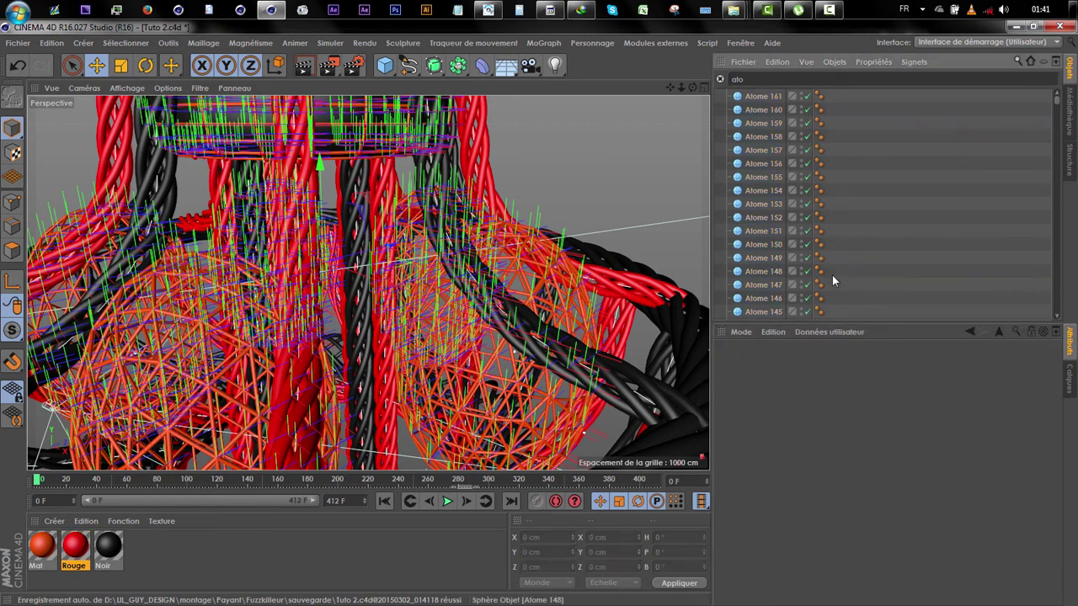
Clear the object filter and check the orange wire cages behind the cables up close.
click(719, 77)
drag(681, 88, 562, 91)
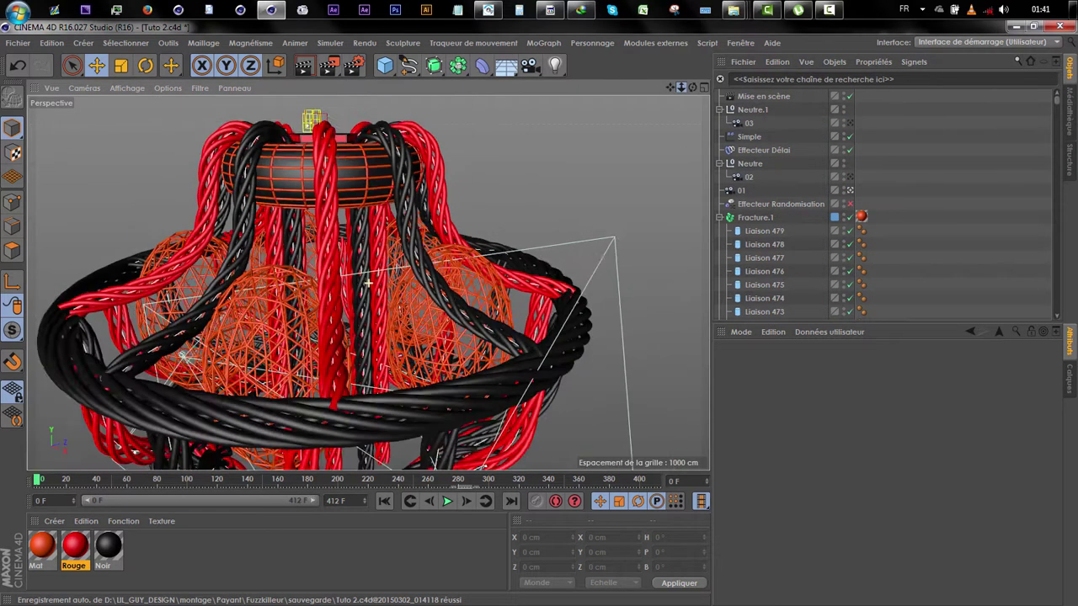
click(901, 183)
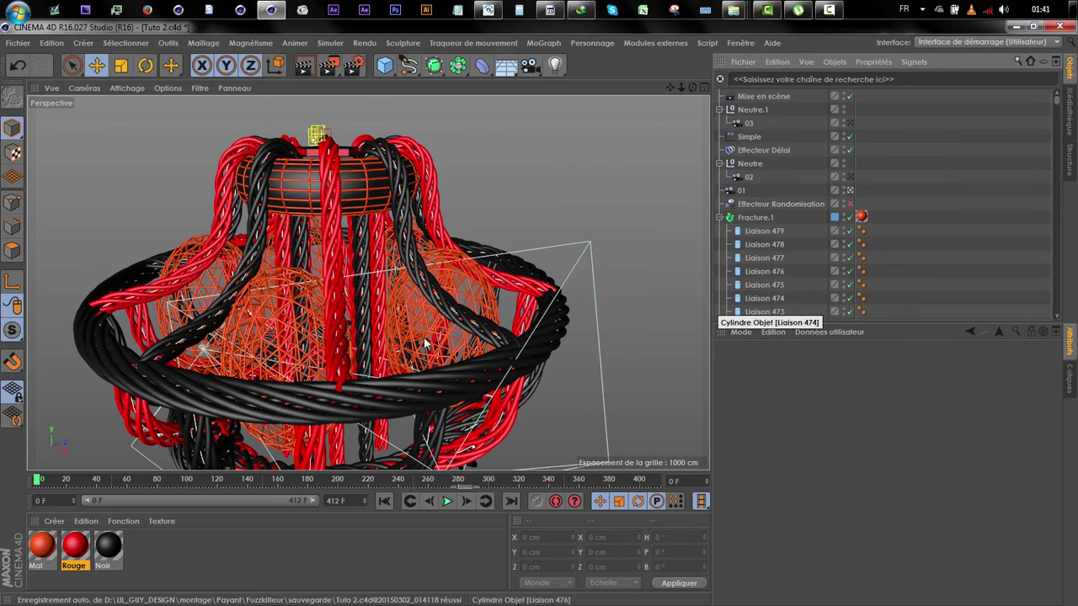
scroll(438, 337, up, 10)
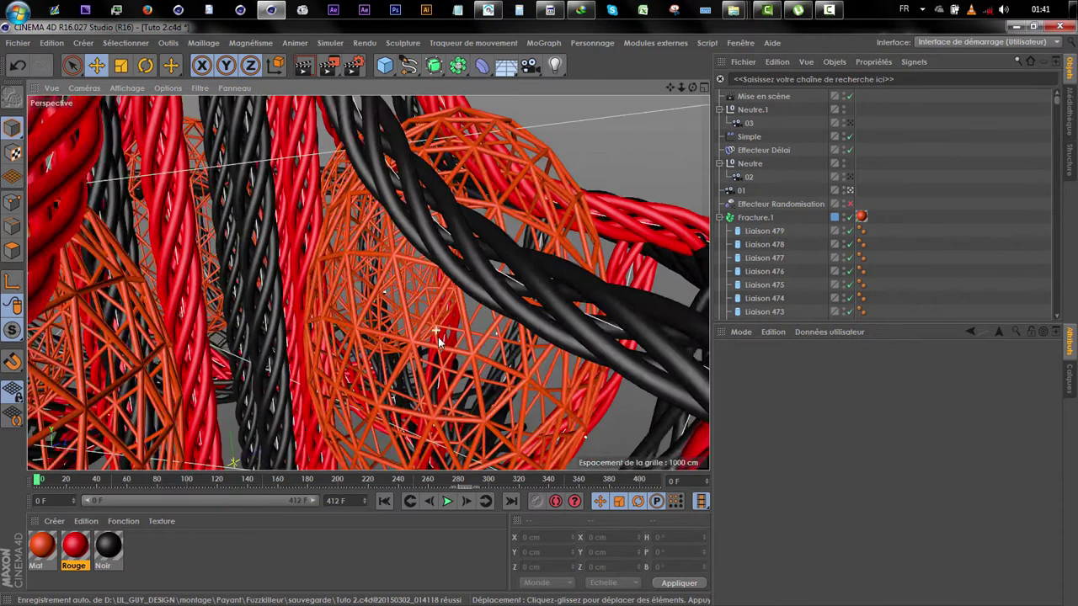
scroll(438, 341, up, 3)
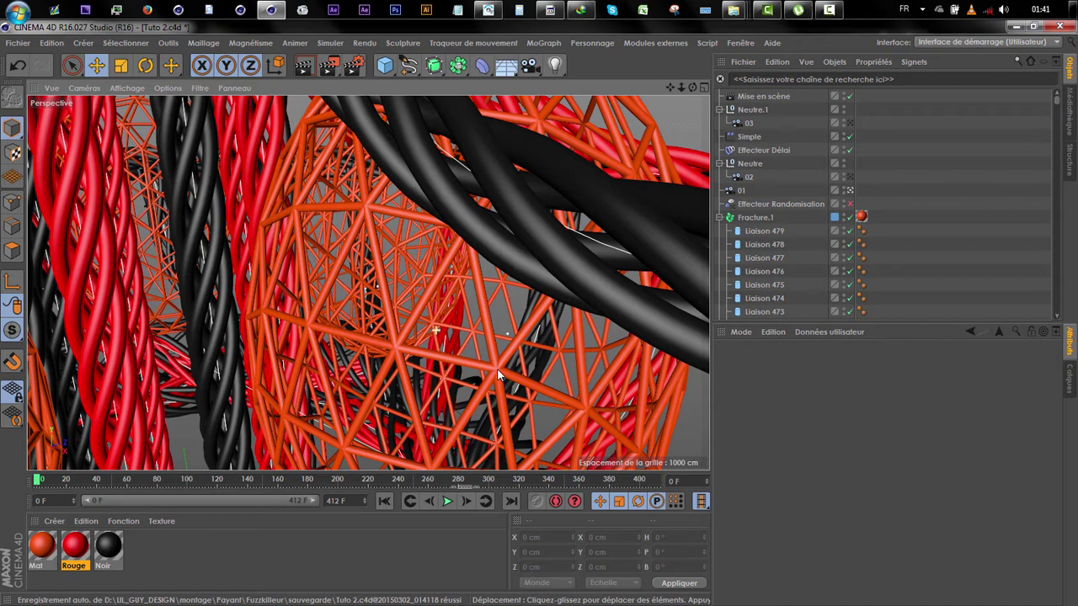
Collapse the Fracture.1 hierarchy and enable the Effecteur Randomisation object to scatter the cage pieces.
click(721, 218)
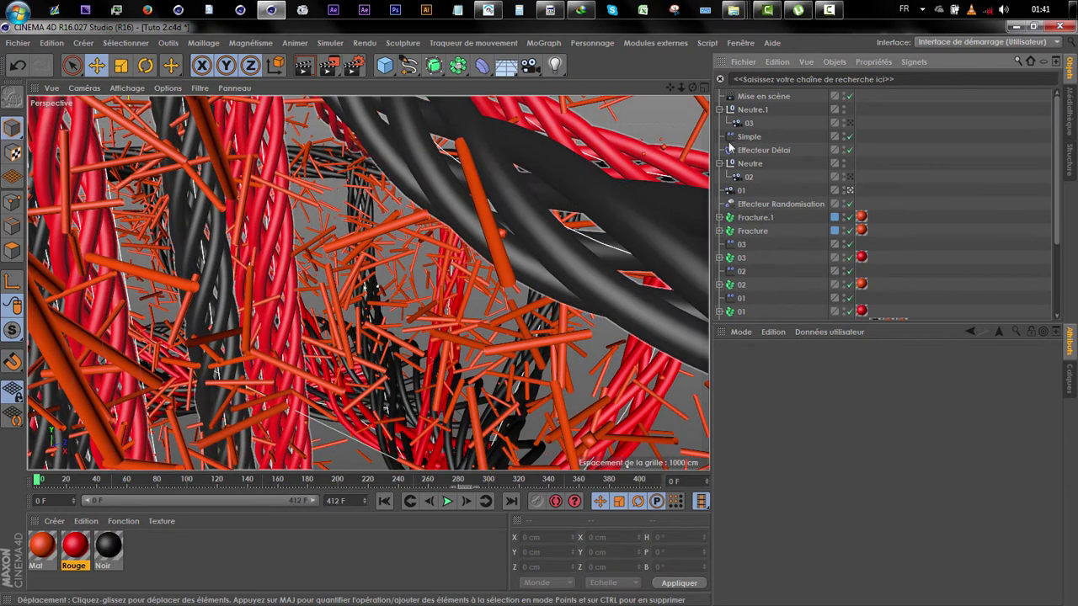
alt+drag(662, 149, 490, 220)
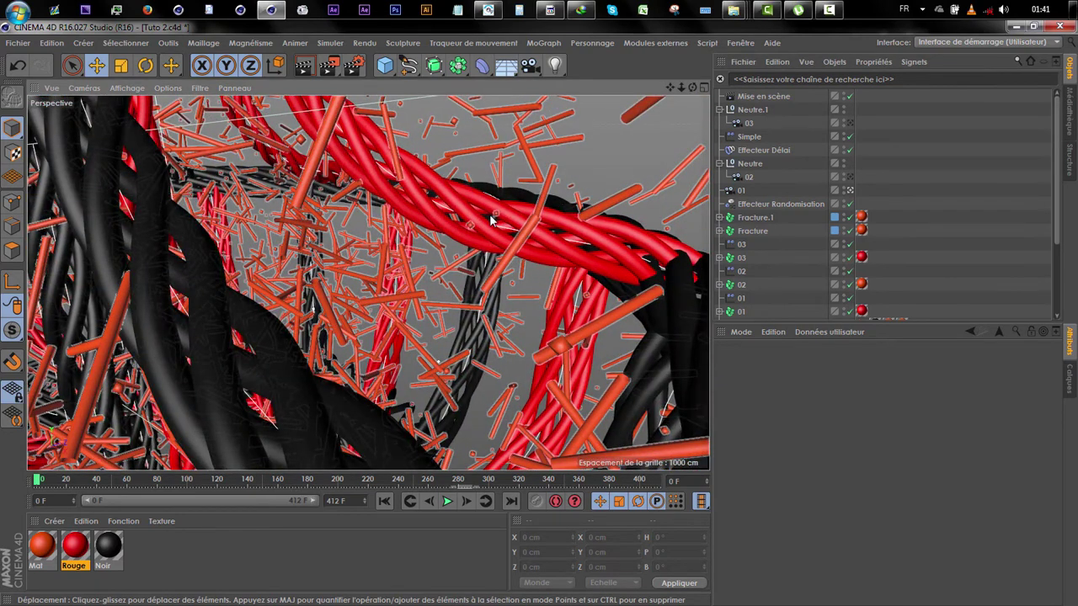
scroll(491, 220, up, 3)
scroll(491, 220, up, 5)
scroll(490, 220, down, 4)
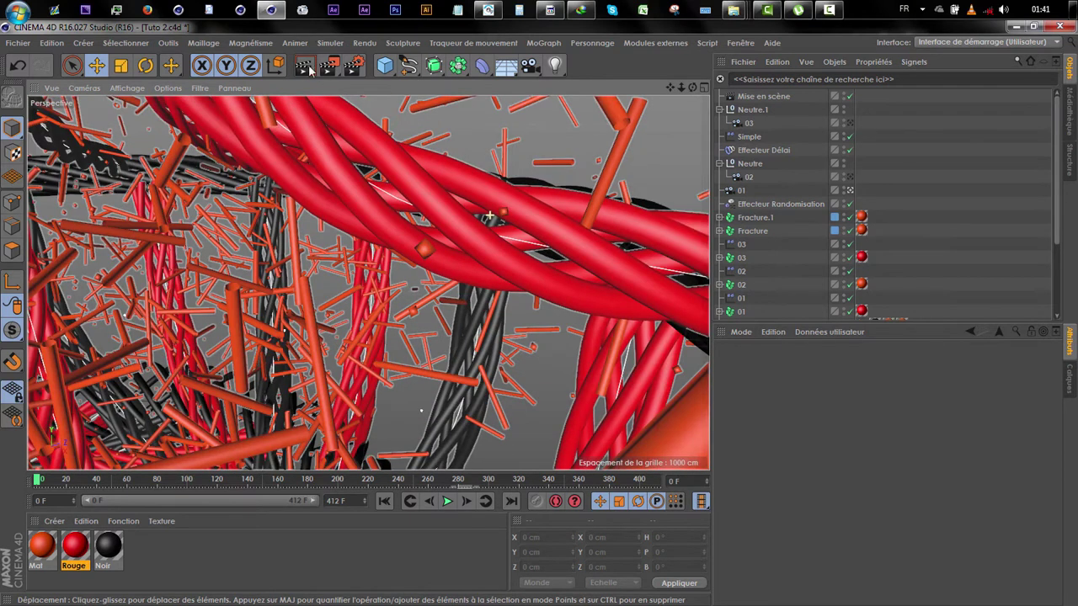
Render regions of the viewport around the red cable to check how the small spheres look.
drag(330, 67, 376, 82)
drag(378, 207, 486, 283)
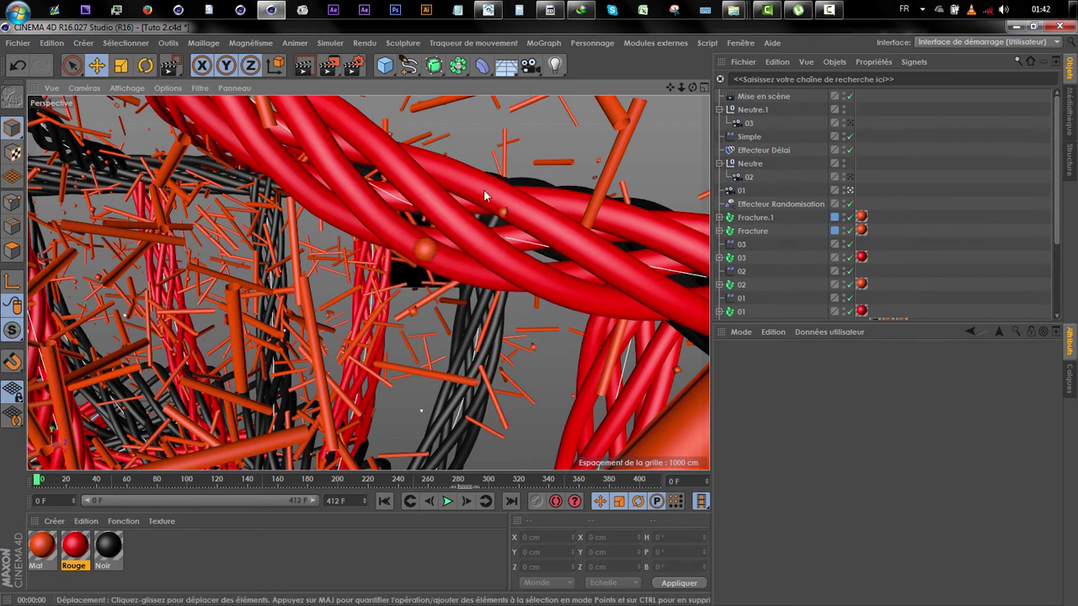
drag(330, 68, 375, 80)
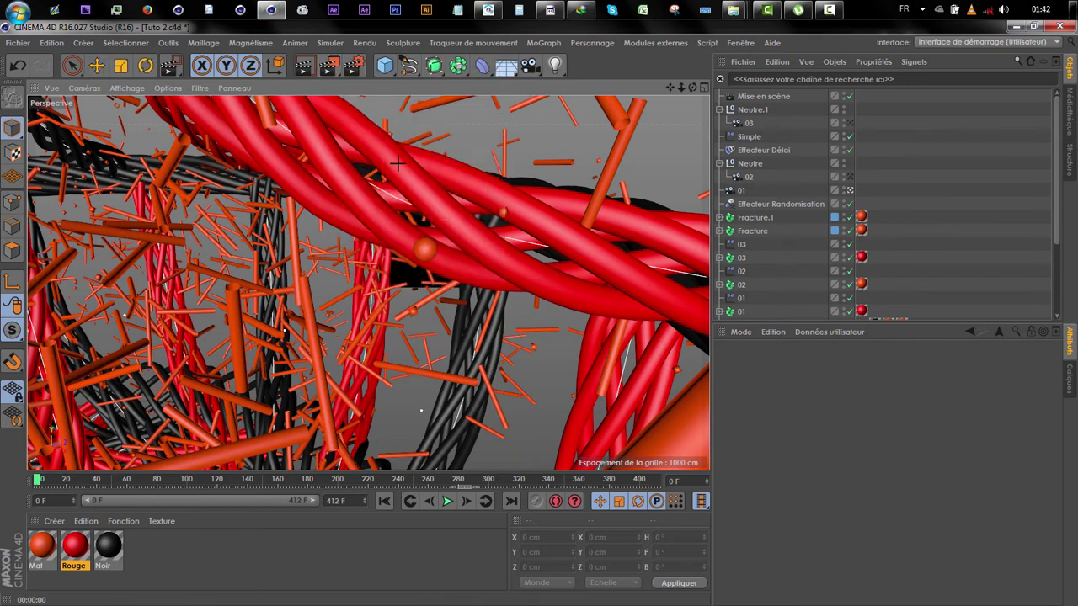
drag(350, 124, 656, 308)
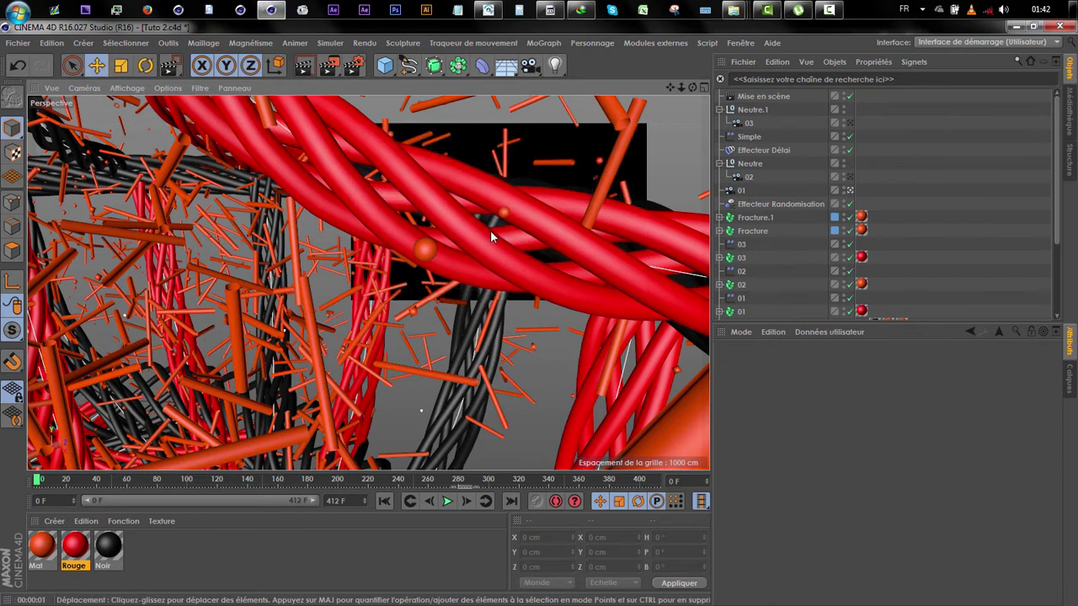
Check the animation around frame 264, select the Randomisation effector and play briefly from frame 0.
click(435, 479)
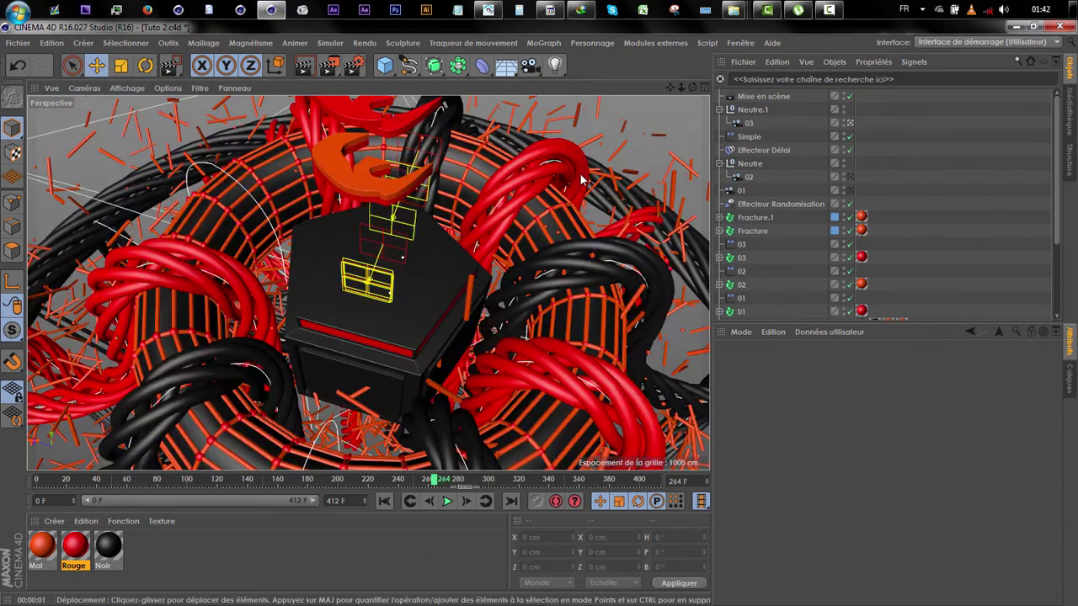
click(729, 208)
click(421, 481)
drag(268, 485, 35, 486)
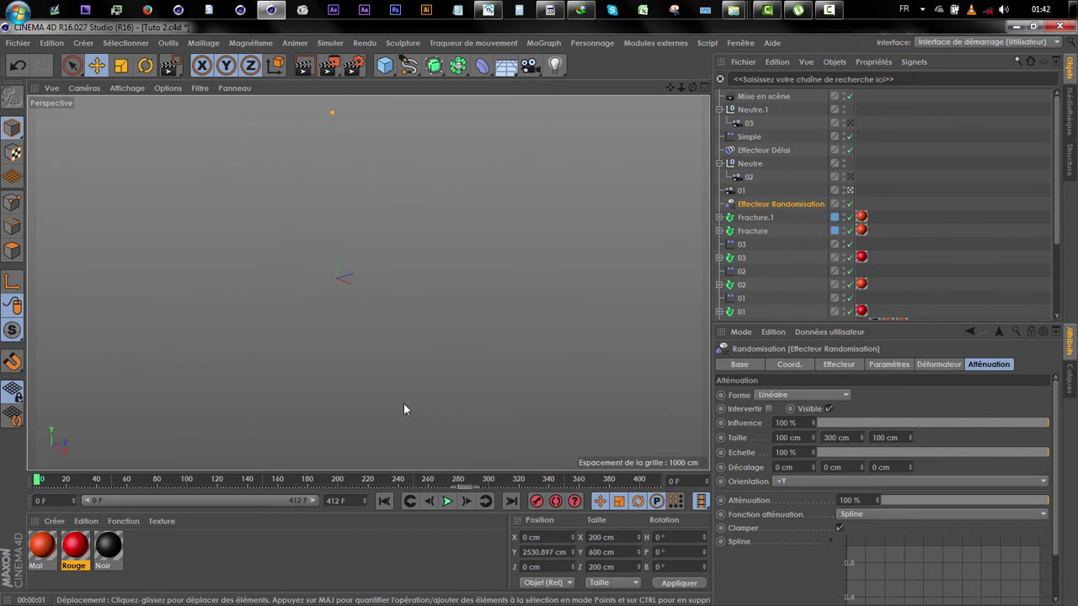
click(447, 502)
click(448, 505)
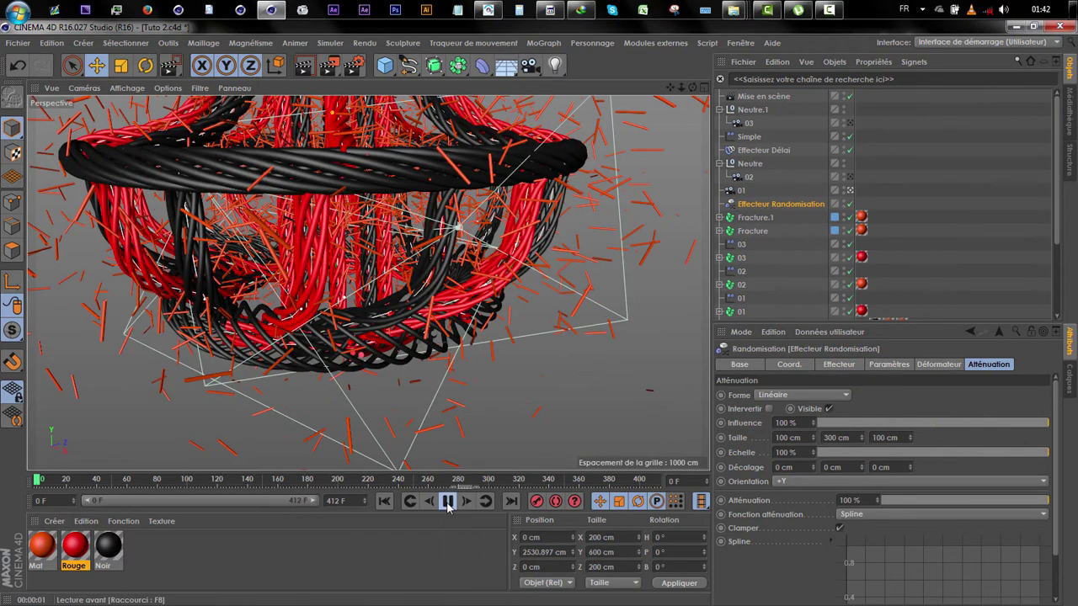
click(447, 504)
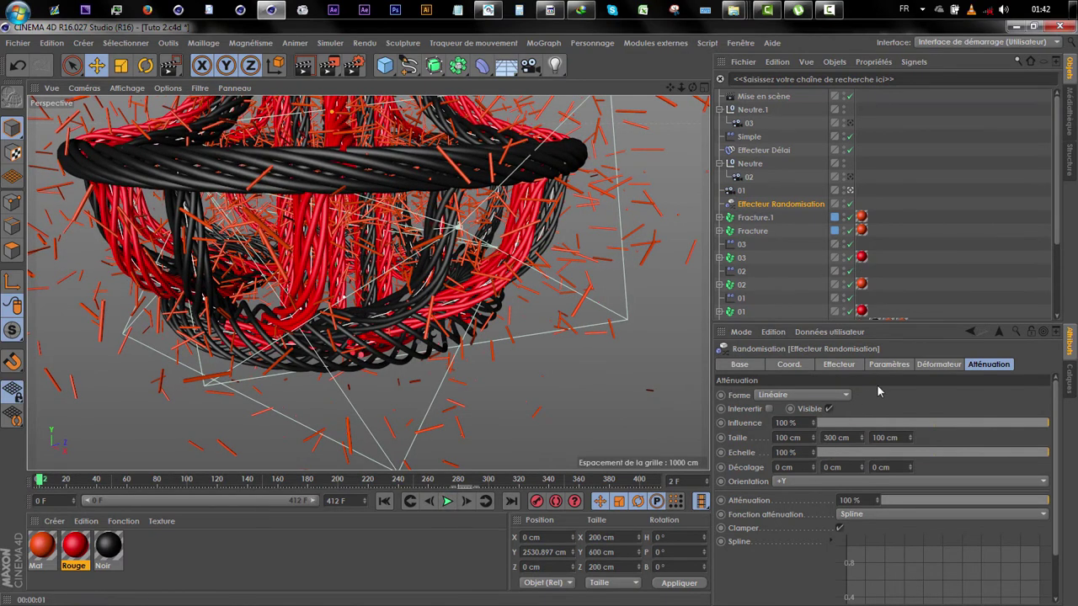
Show the Randomisation effector's transformation parameters and rename the effector as Noise.
click(890, 364)
double_click(790, 204)
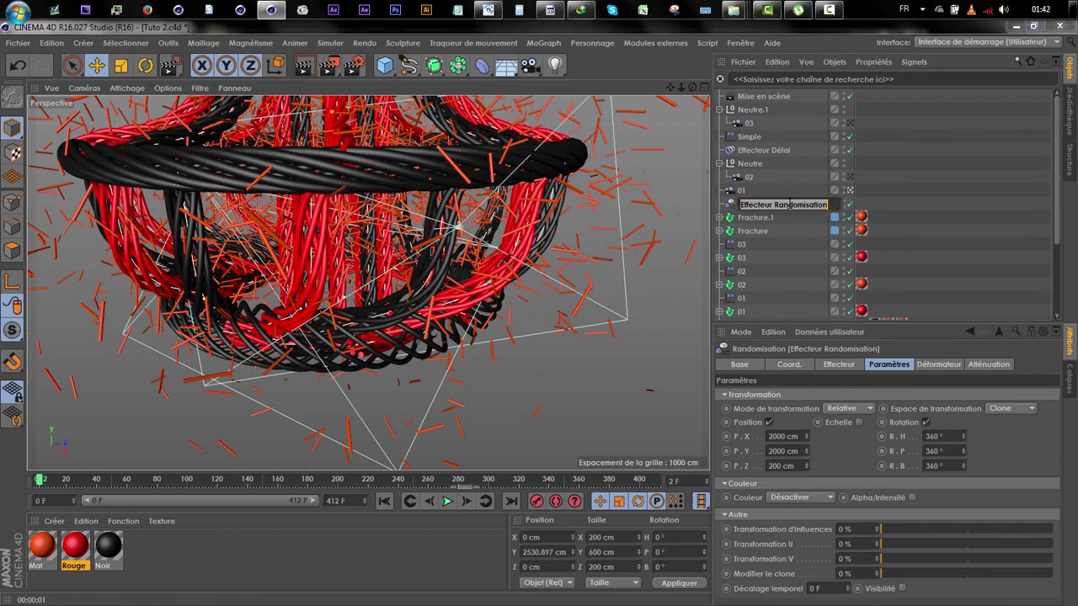
text(Npoise)
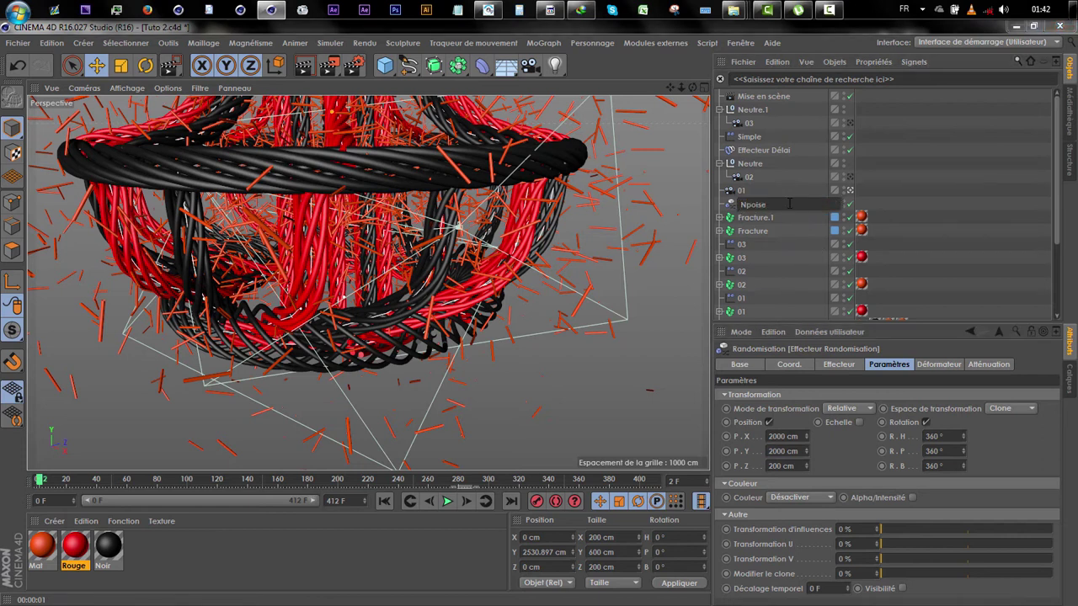
key(Left)
key(Left)
key(BackSpace)
click(836, 465)
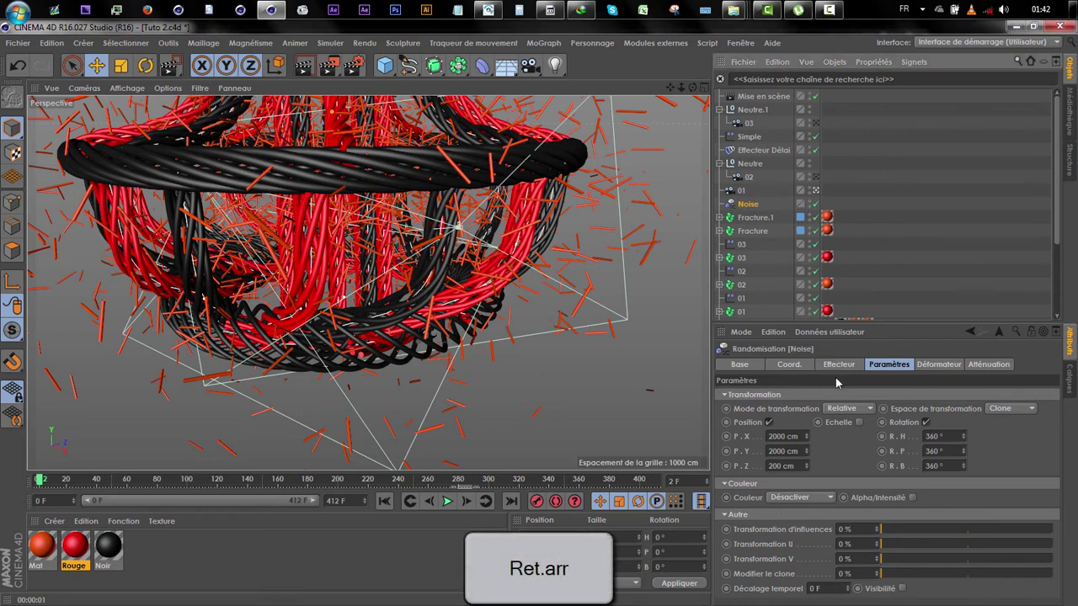
Set the Noise effector's randomisation mode to Bruit and play the animation to preview the motion.
click(840, 367)
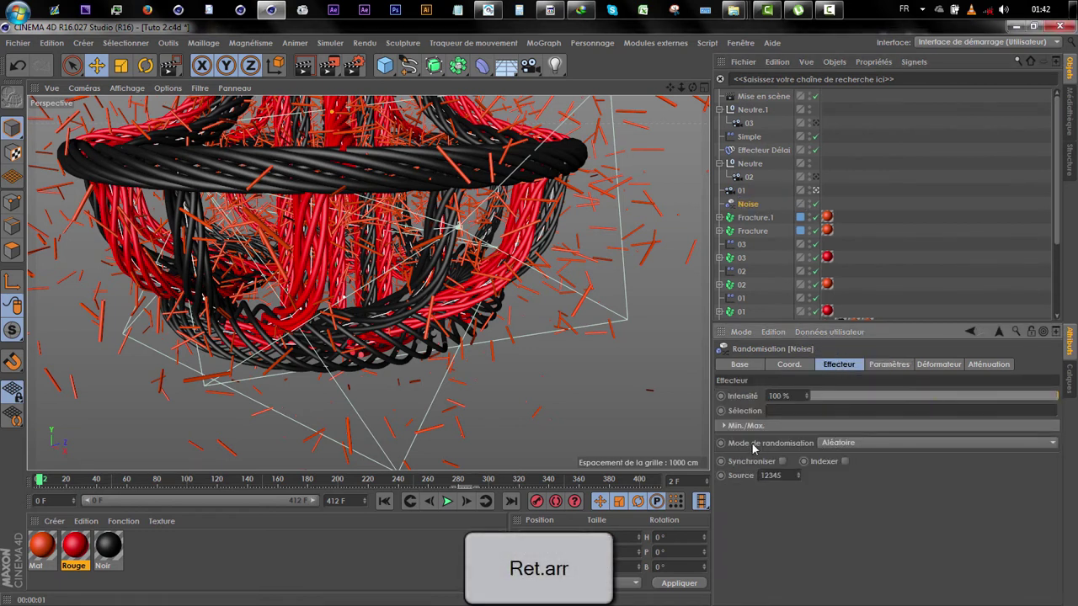
click(868, 442)
click(852, 511)
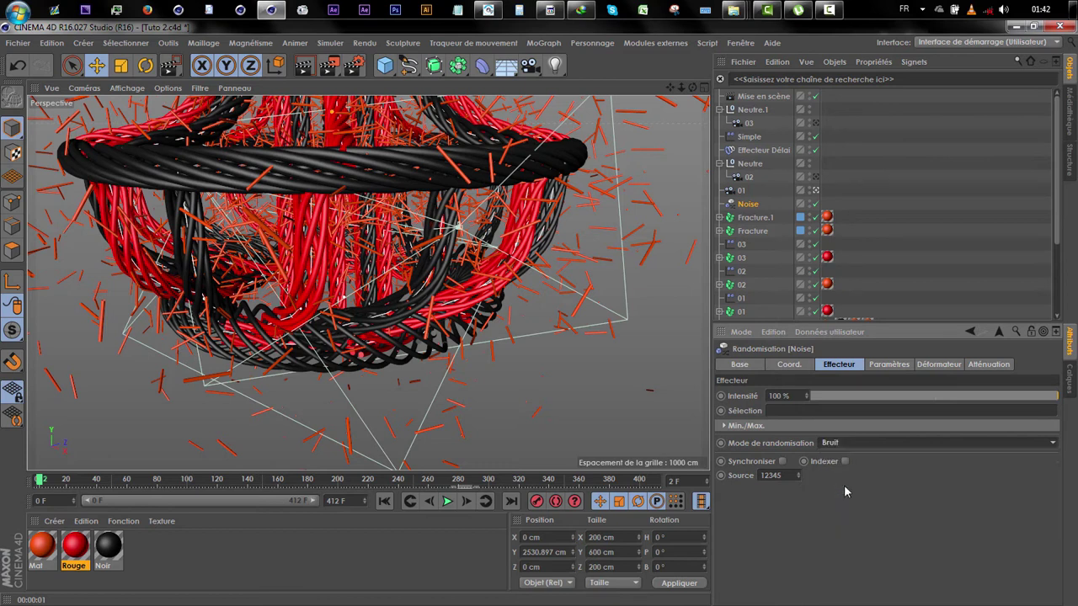
click(447, 502)
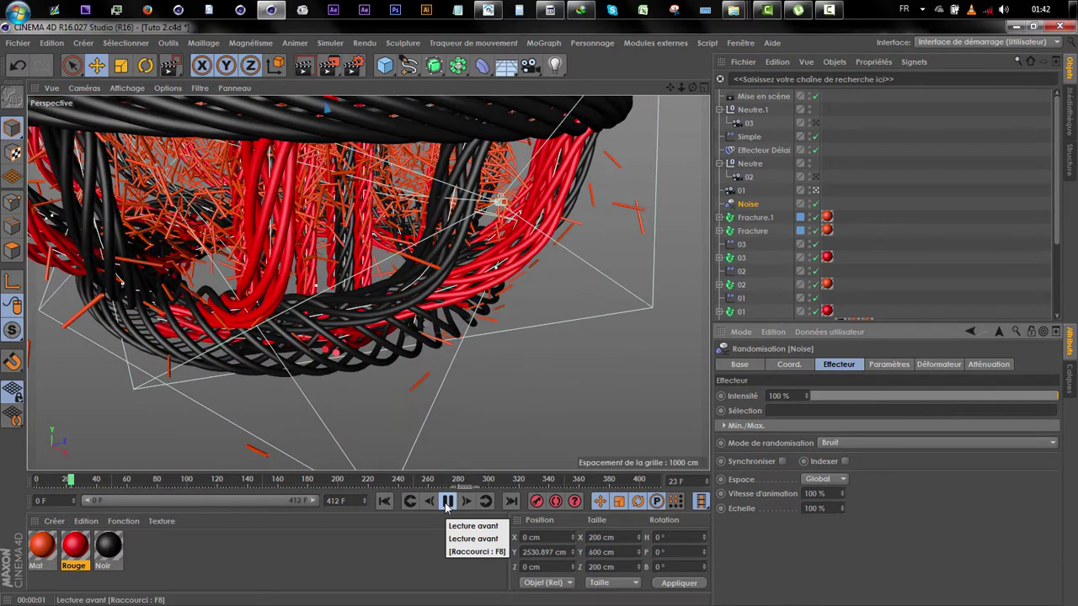
click(447, 501)
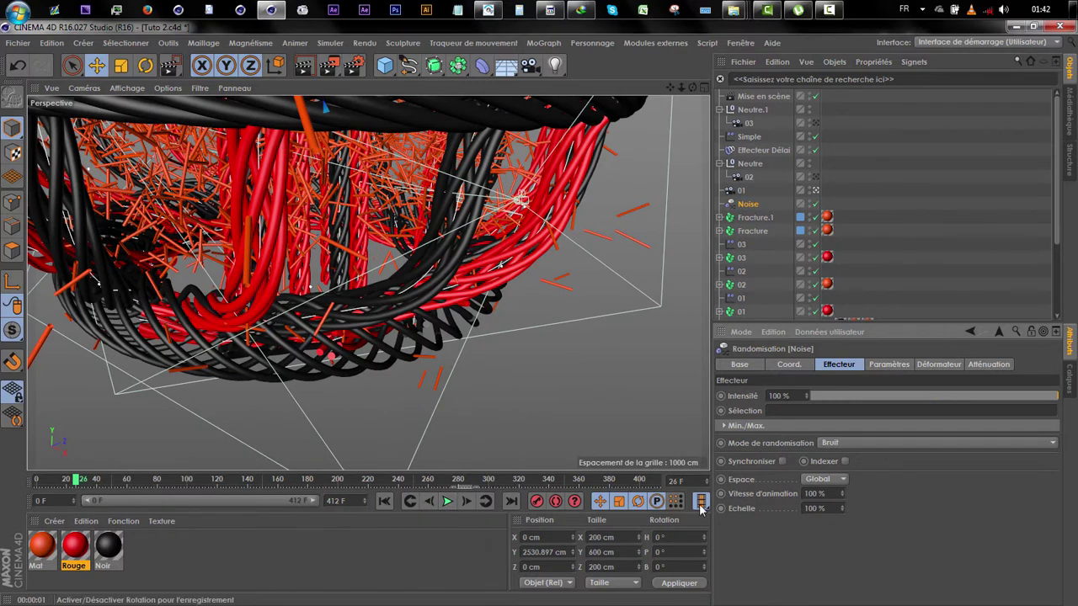
Set the render output's last frame to 60 F in the render settings.
click(355, 65)
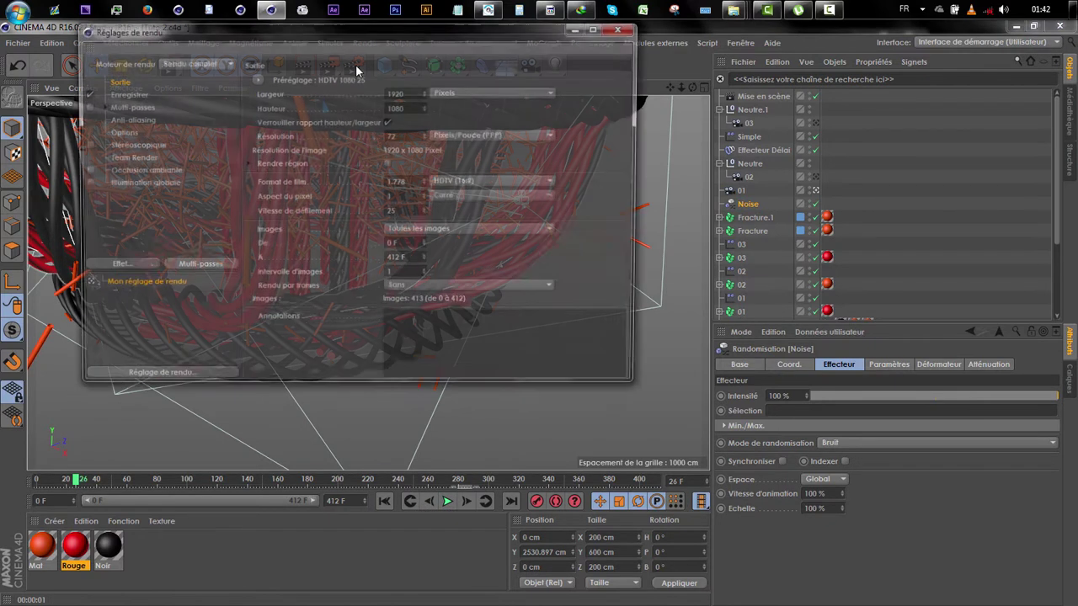
drag(365, 260, 350, 257)
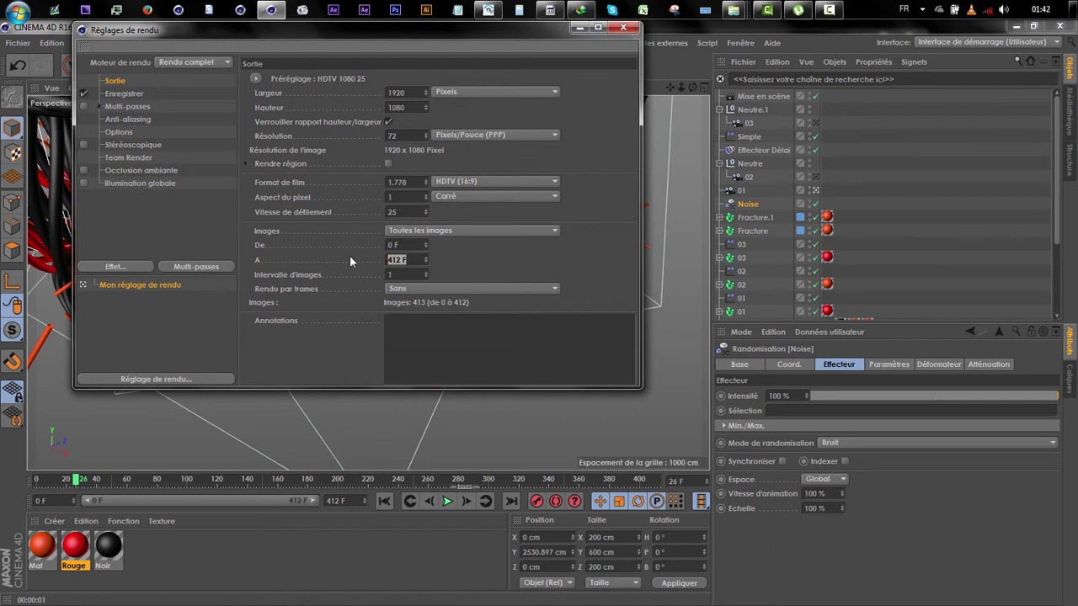
text(60)
key(Return)
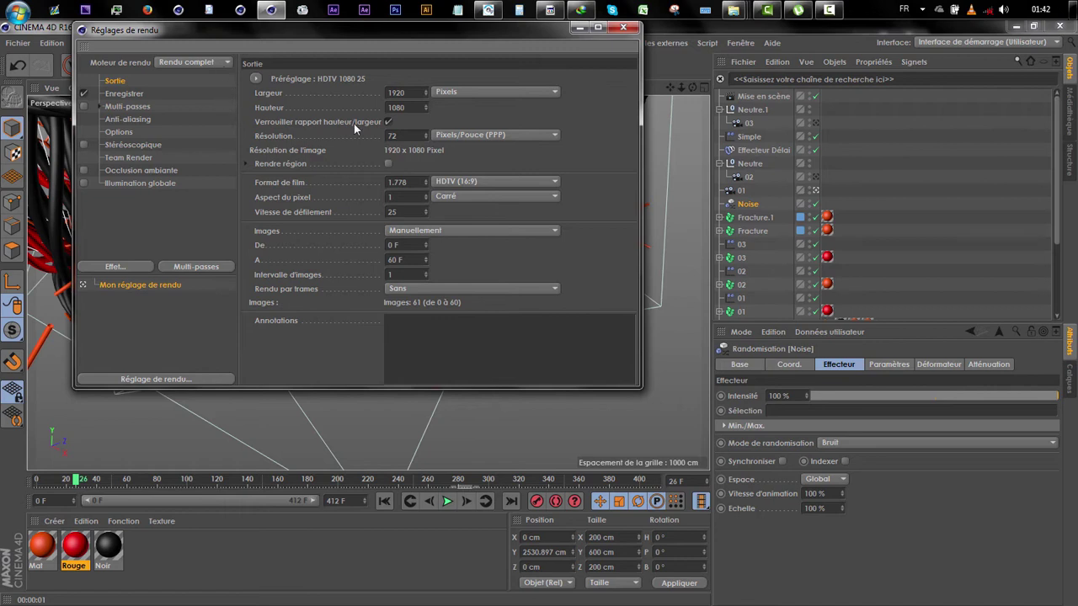
Set the render output height to 540 pixels with the aspect ratio locked.
text(360)
key(BackSpace)
key(BackSpace)
key(BackSpace)
text(540)
click(627, 190)
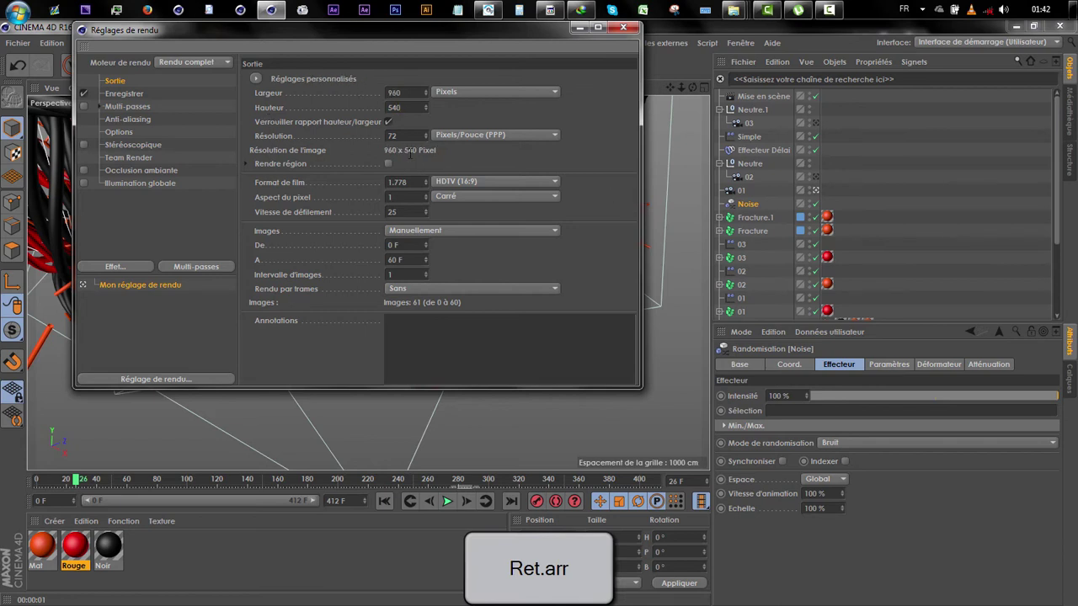
Set the render engine to Aperçu logiciel and close the render settings.
click(201, 61)
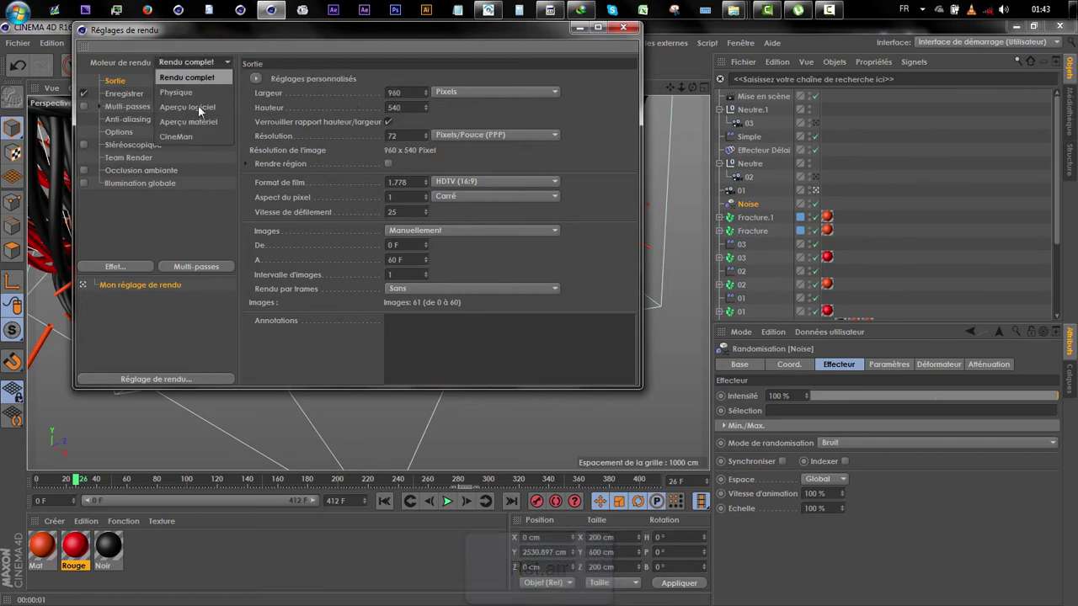
click(202, 107)
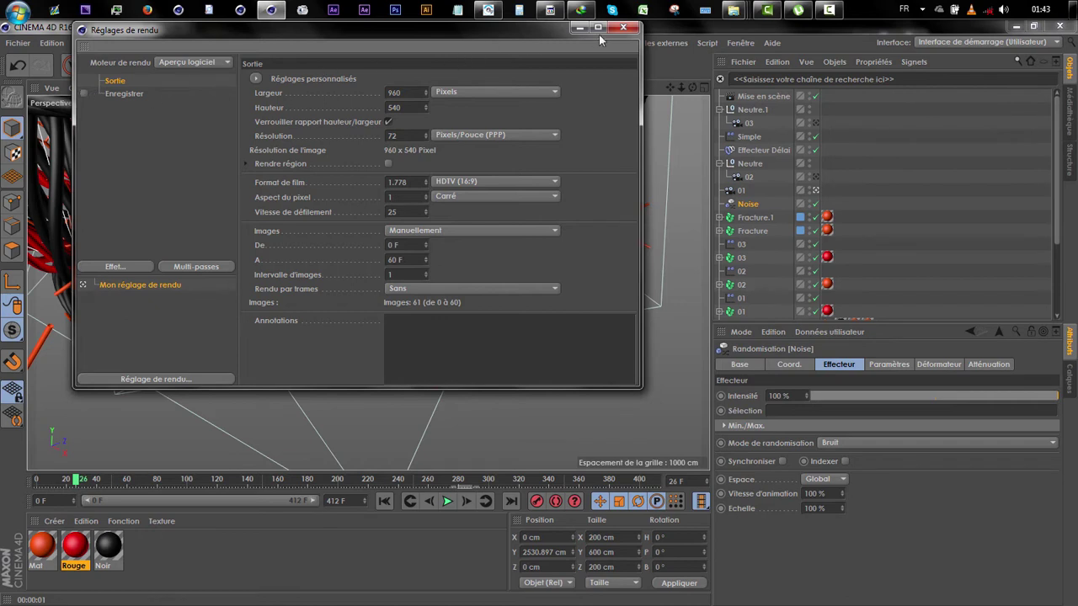
click(623, 27)
Render the animation without saving it to a file and play the rendered frames in the enlarged render viewer.
click(329, 65)
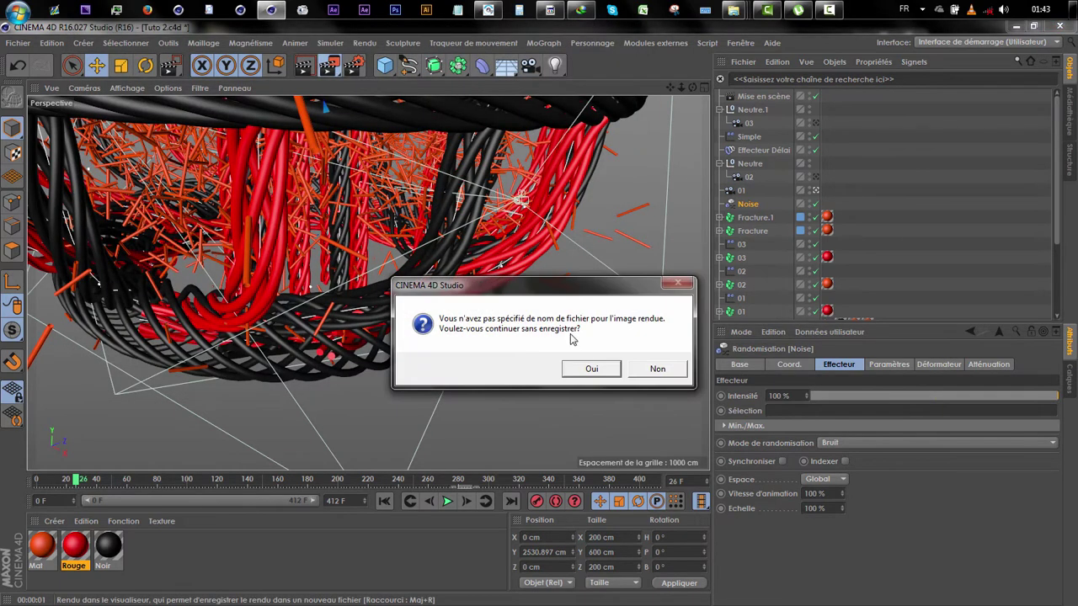
click(589, 370)
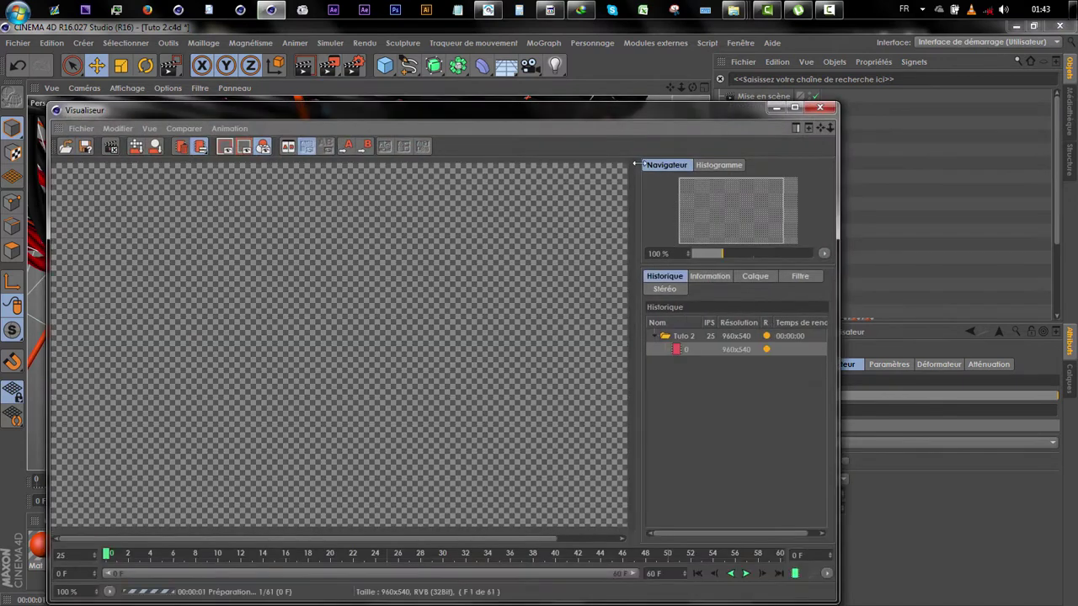
drag(640, 123, 700, 76)
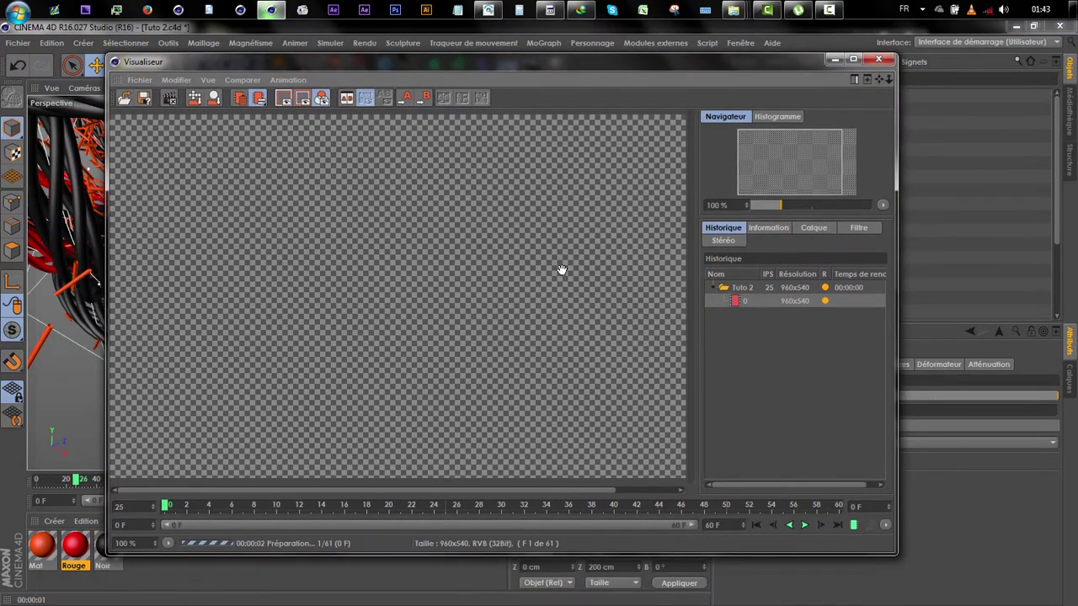
click(853, 59)
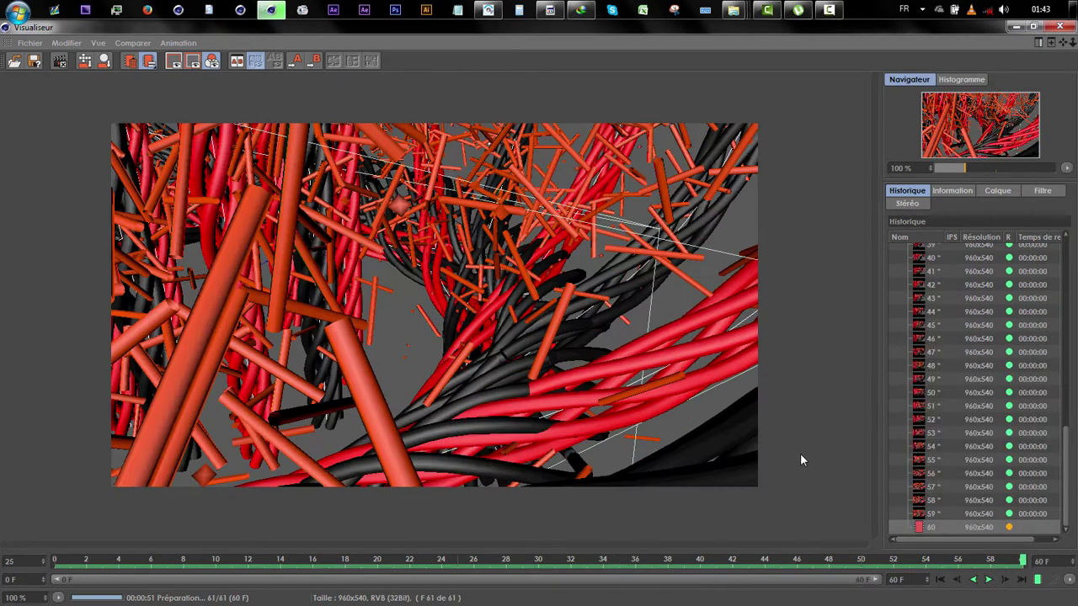
click(988, 580)
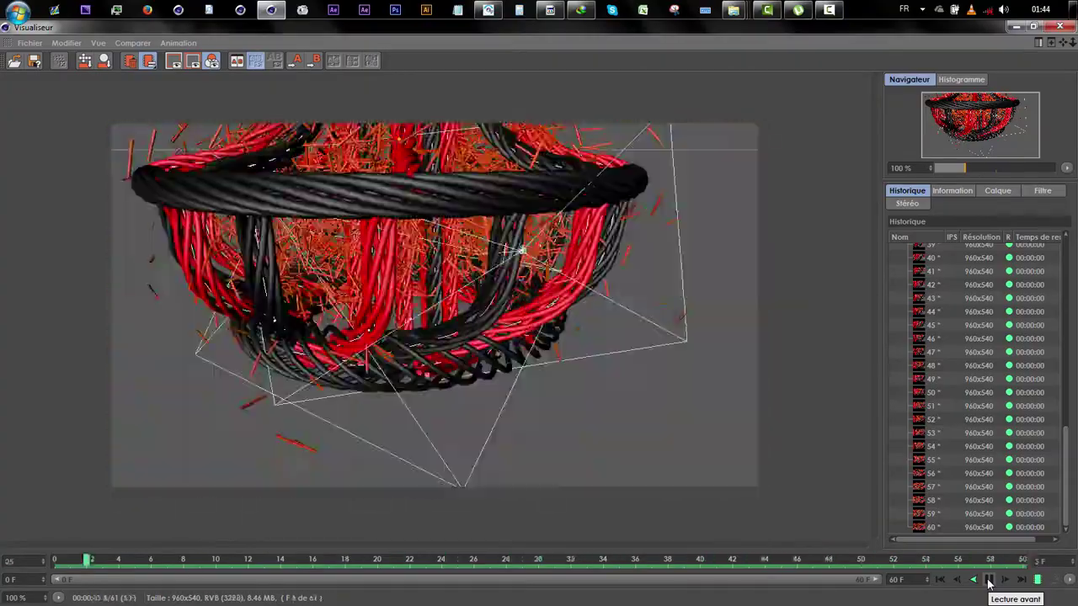
click(988, 580)
click(1015, 26)
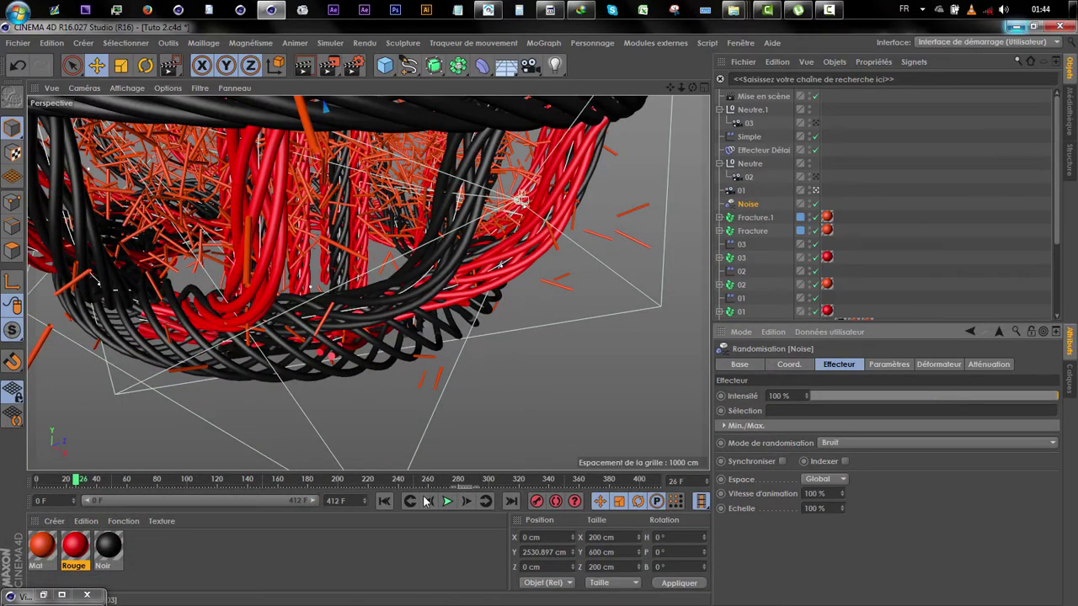
Set the Noise effector's animation speed to 10% and play the animation in the viewport.
click(447, 501)
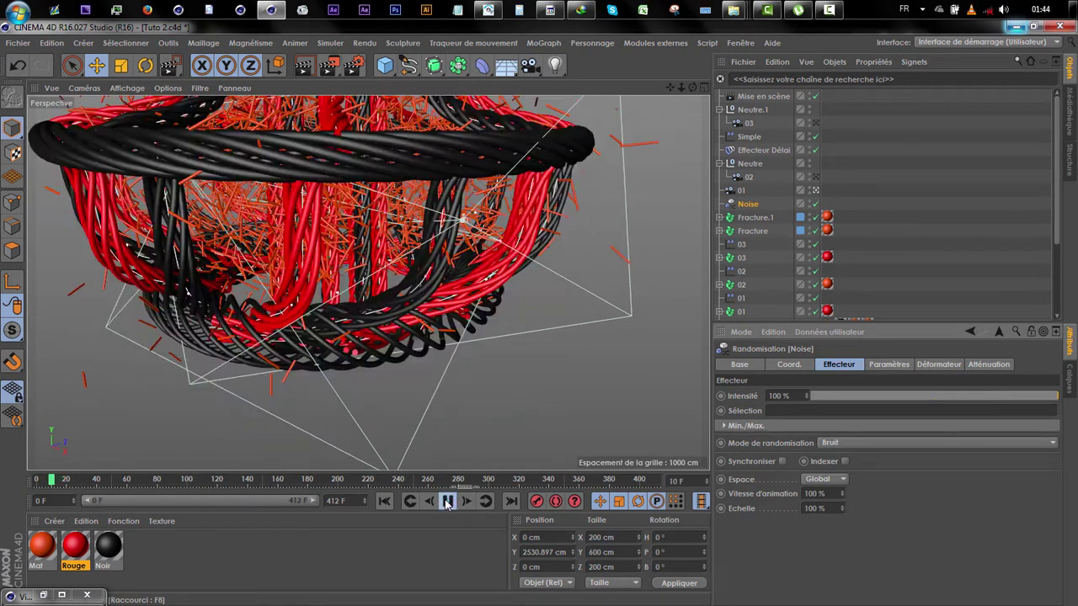
click(447, 501)
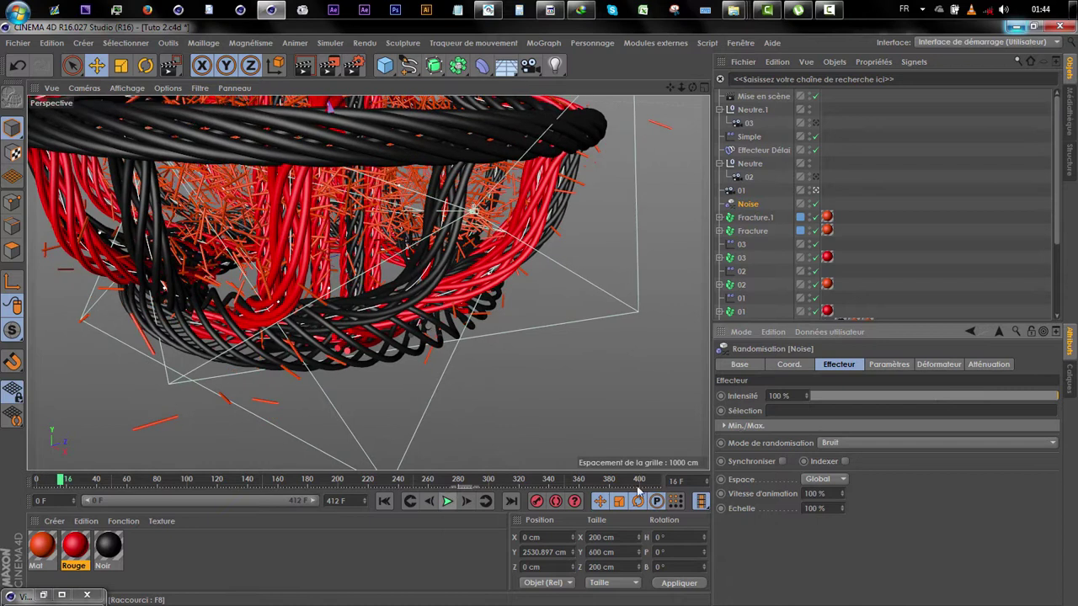
click(820, 496)
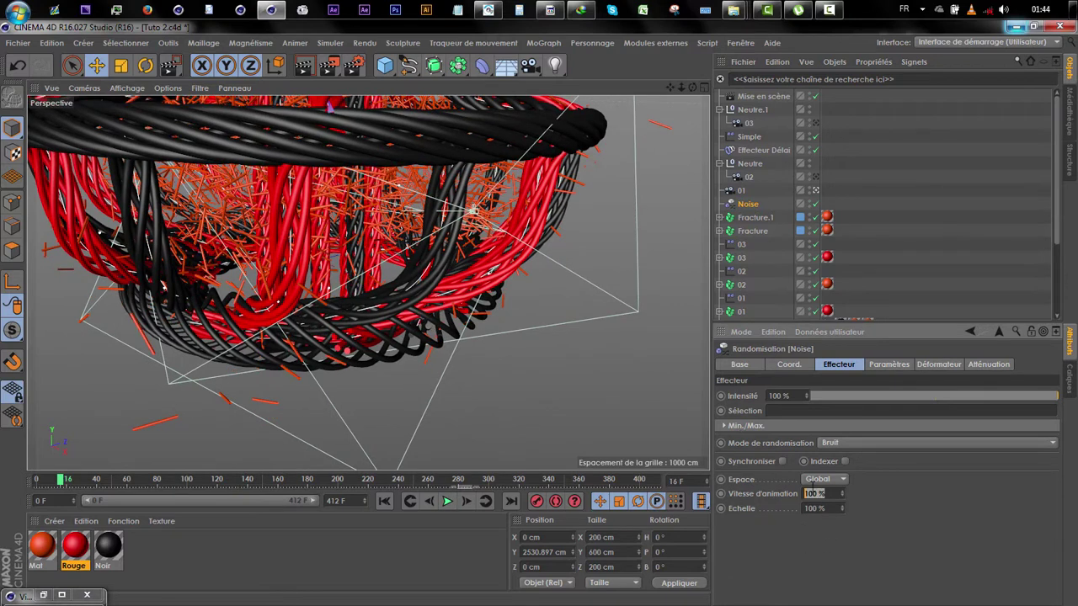
text(10)
click(447, 502)
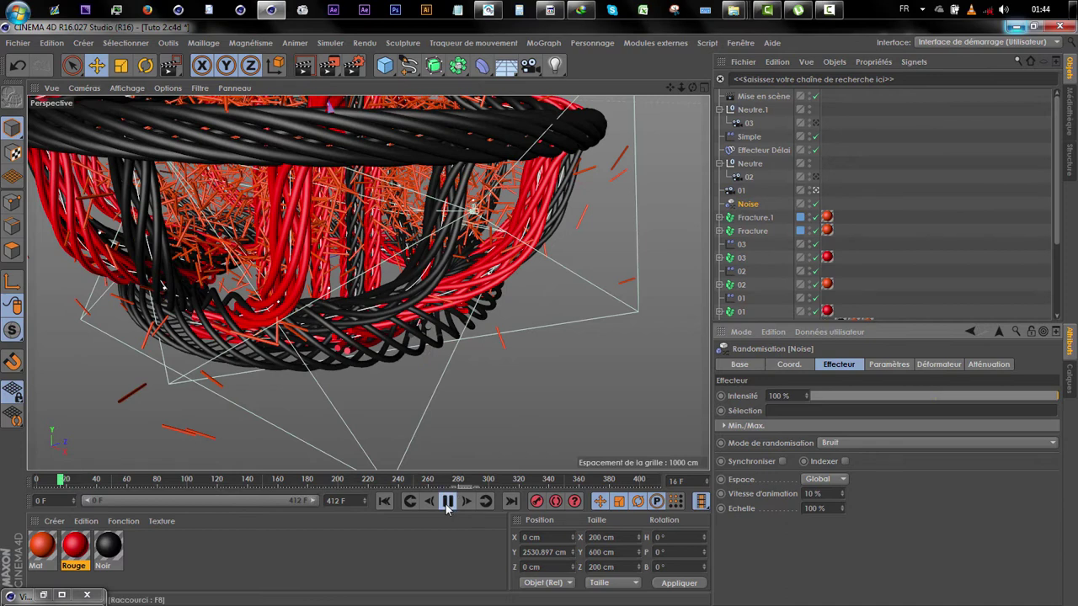
Replay the rendered preview from near its start in the render viewer to judge the motion of the pieces.
click(62, 595)
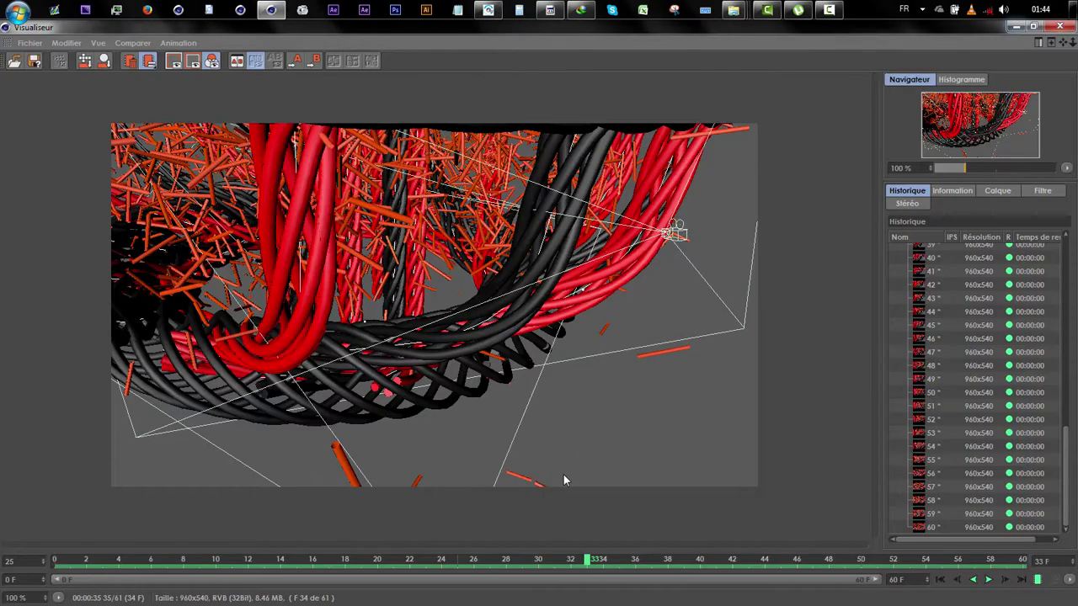
drag(512, 565, 2, 572)
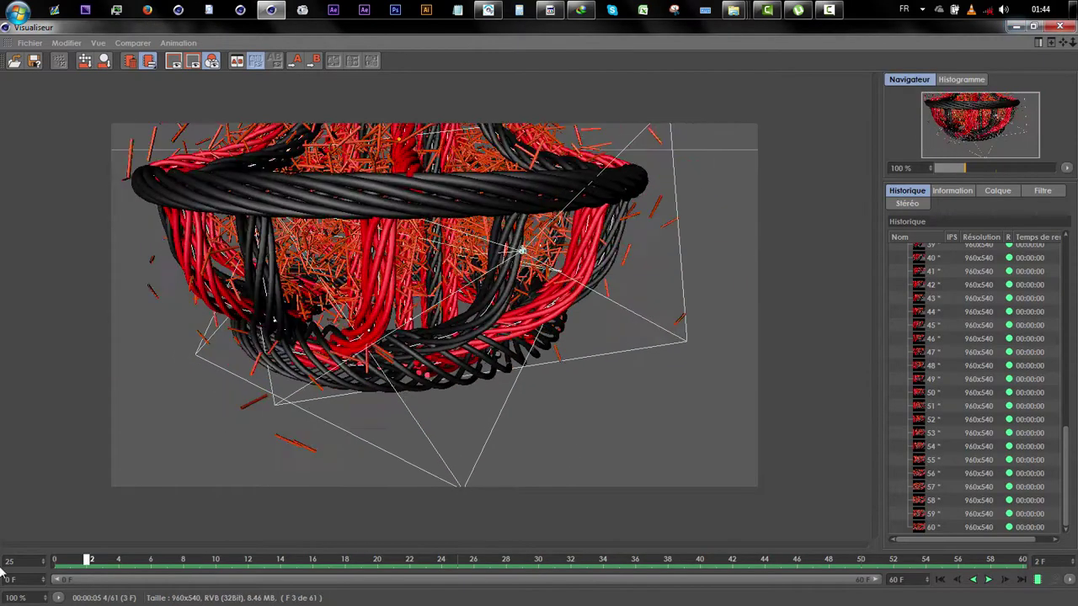
click(989, 579)
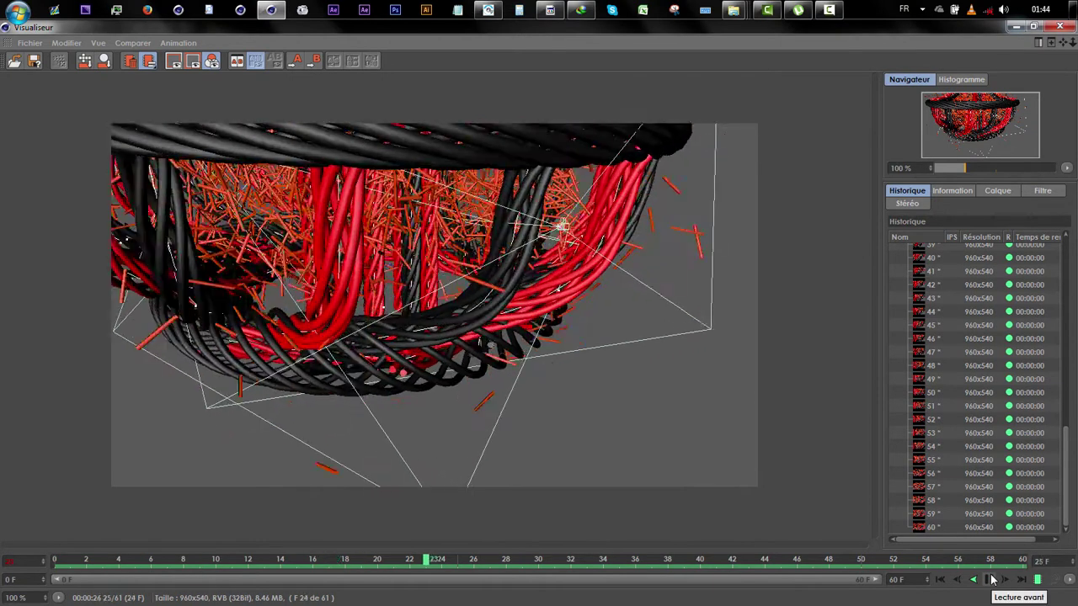
click(1016, 26)
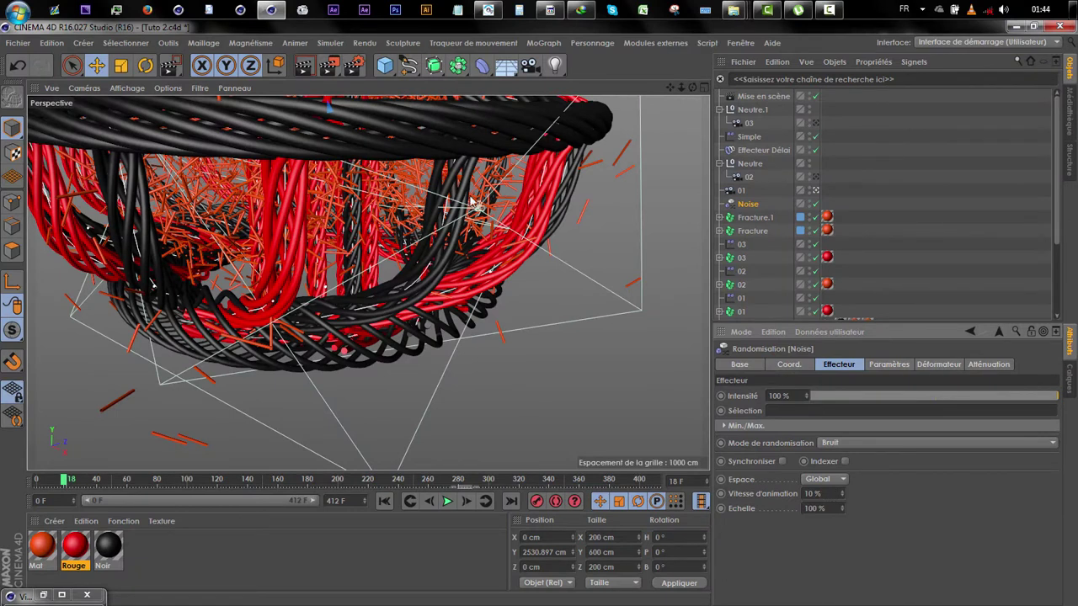
Render the animation again without saving it to a file and check the new preview's playback.
key(shift+r)
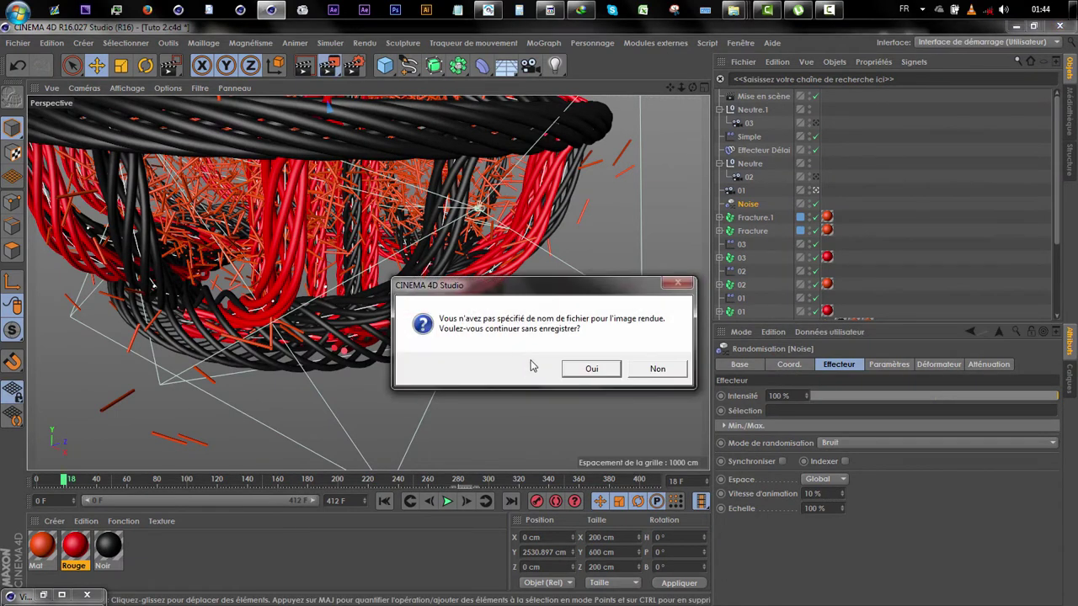
click(583, 368)
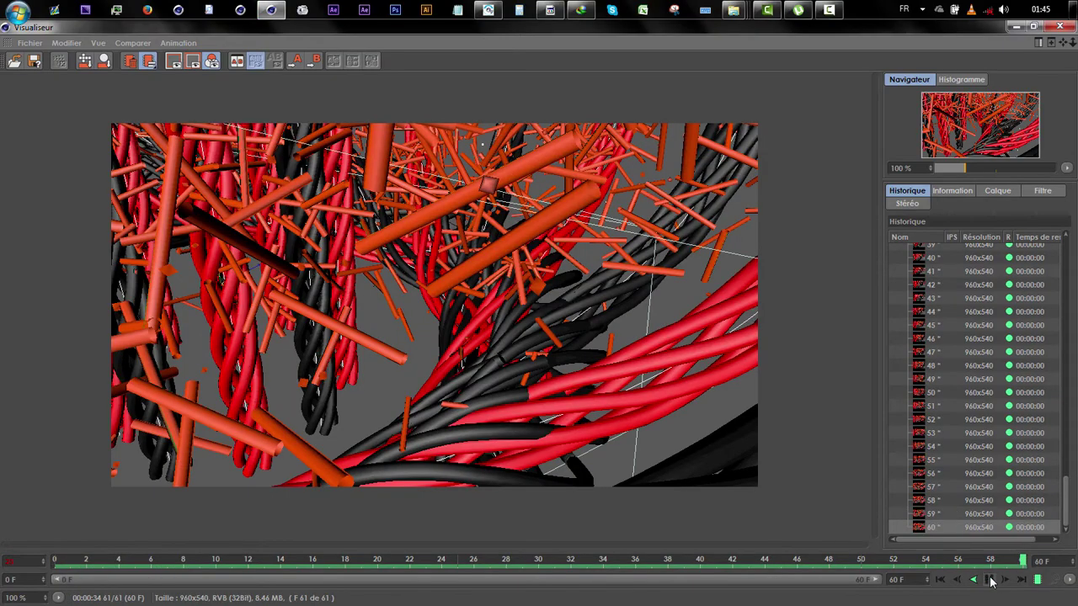
click(991, 580)
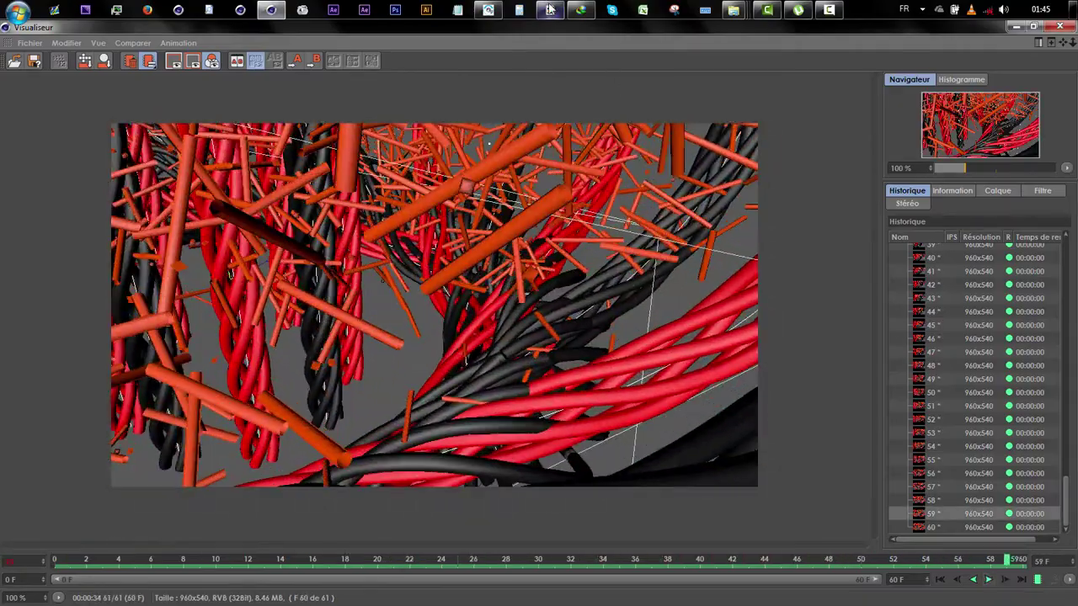
Switch to VLC and play the reference video 075-Fuzzkilleur.mp4 to compare the speed of the floating pieces.
click(549, 10)
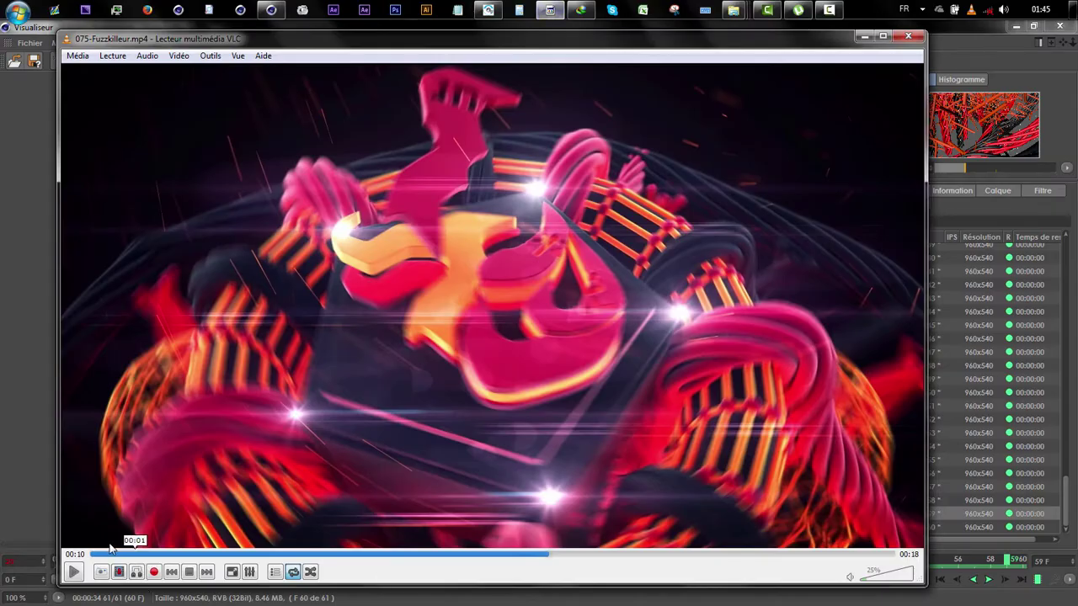
click(74, 573)
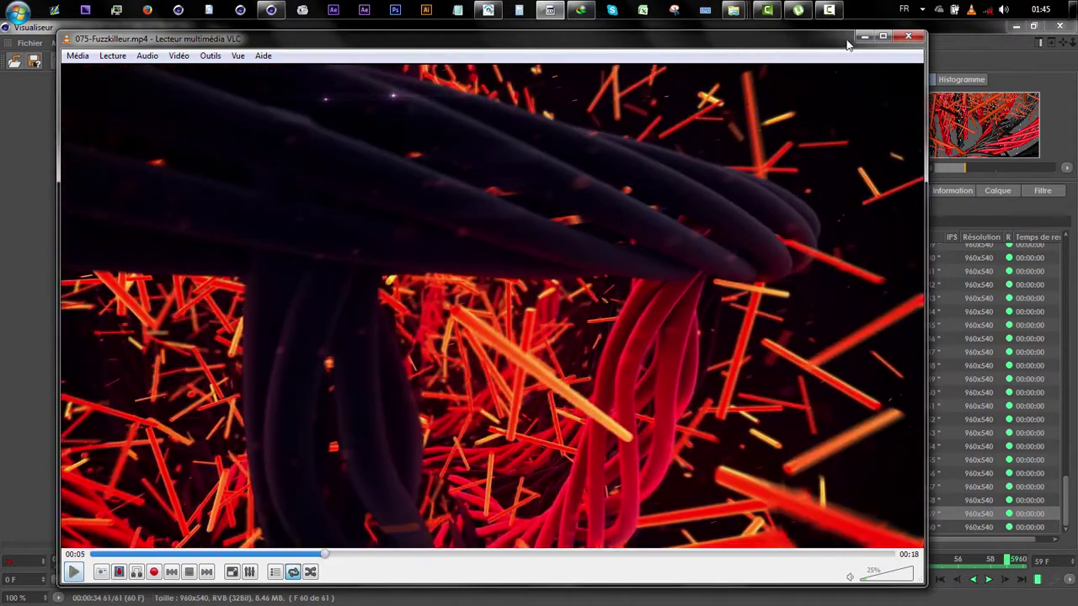
click(864, 37)
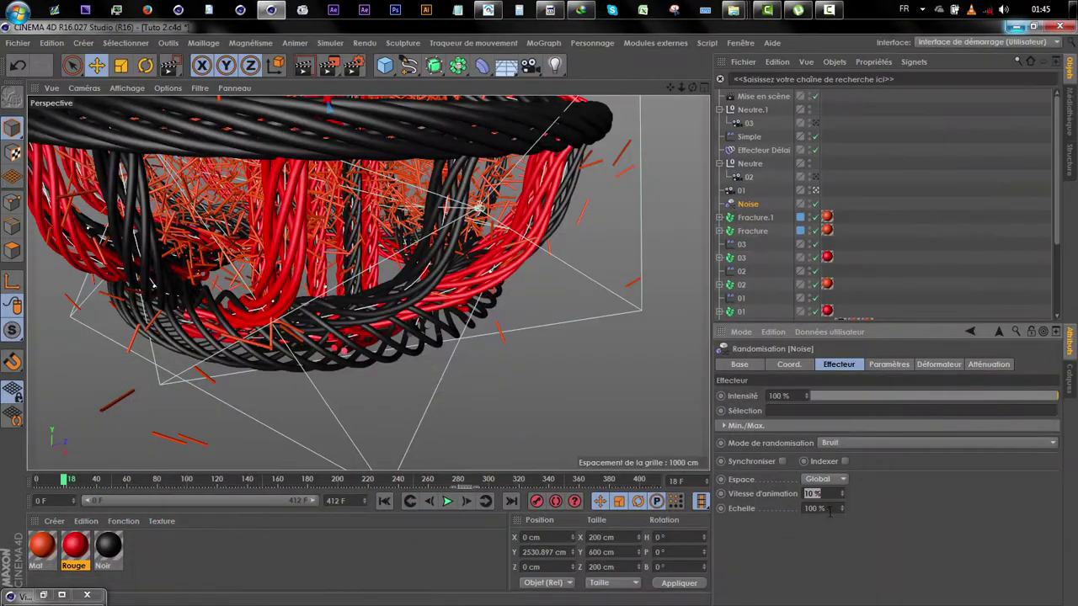
Set the Noise effector's animation speed to 5%.
click(831, 509)
double_click(813, 494)
key(Return)
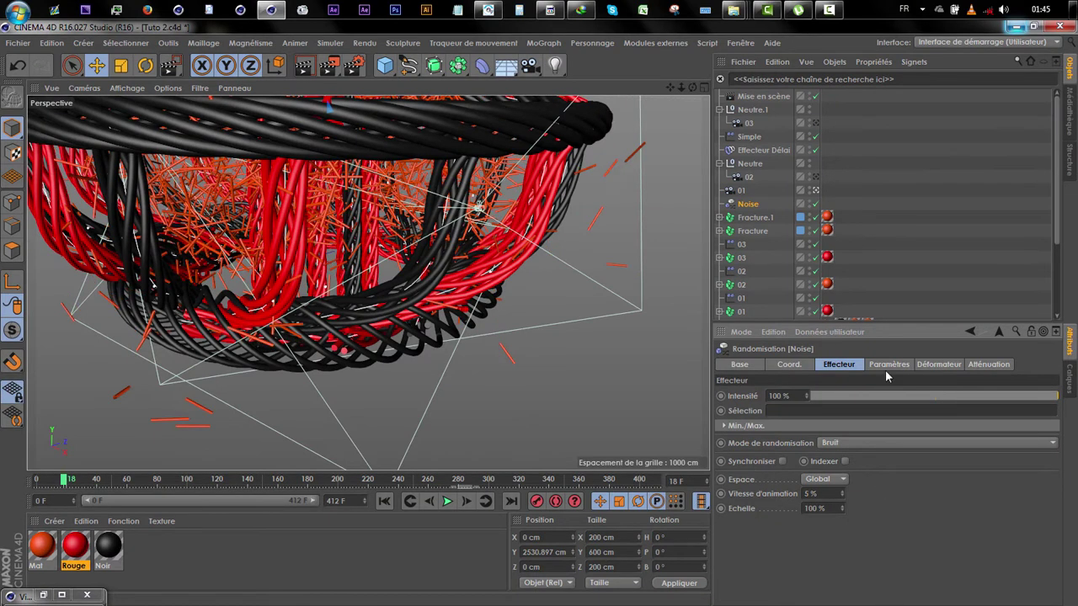
Show the Noise effector's falloff settings, return to frame 0 and raise the effector to about 2727 cm in Y.
click(987, 365)
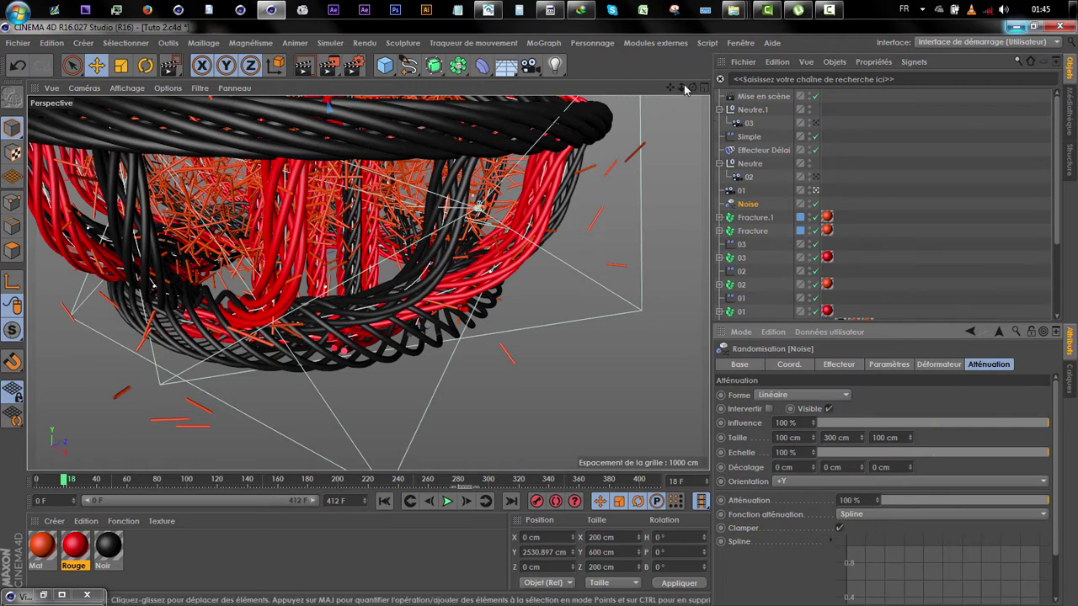
drag(681, 88, 353, 271)
click(385, 501)
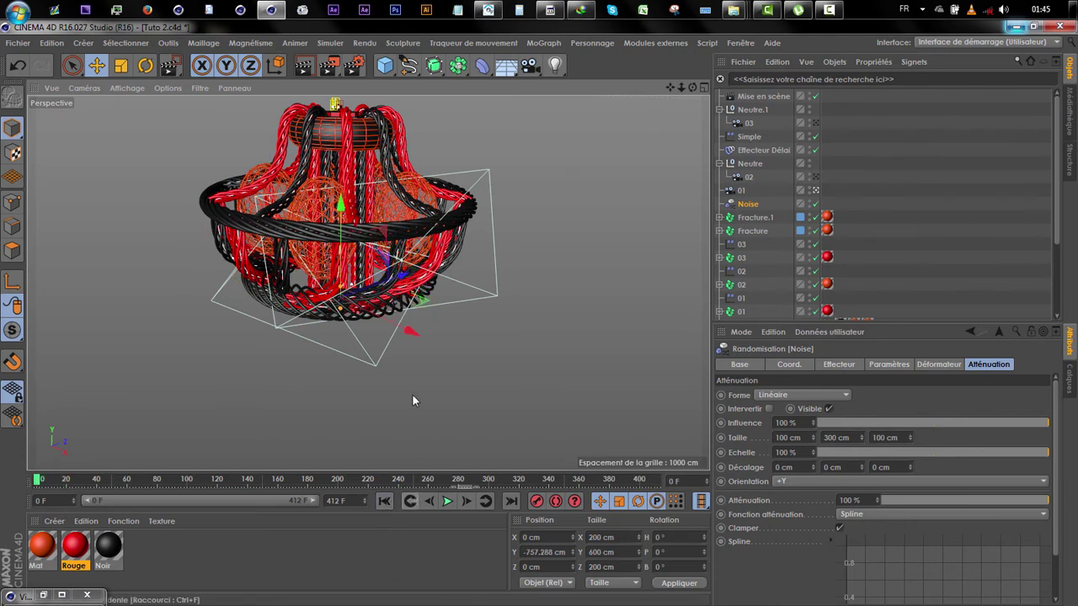
scroll(346, 201, up, 2)
drag(335, 240, 304, 210)
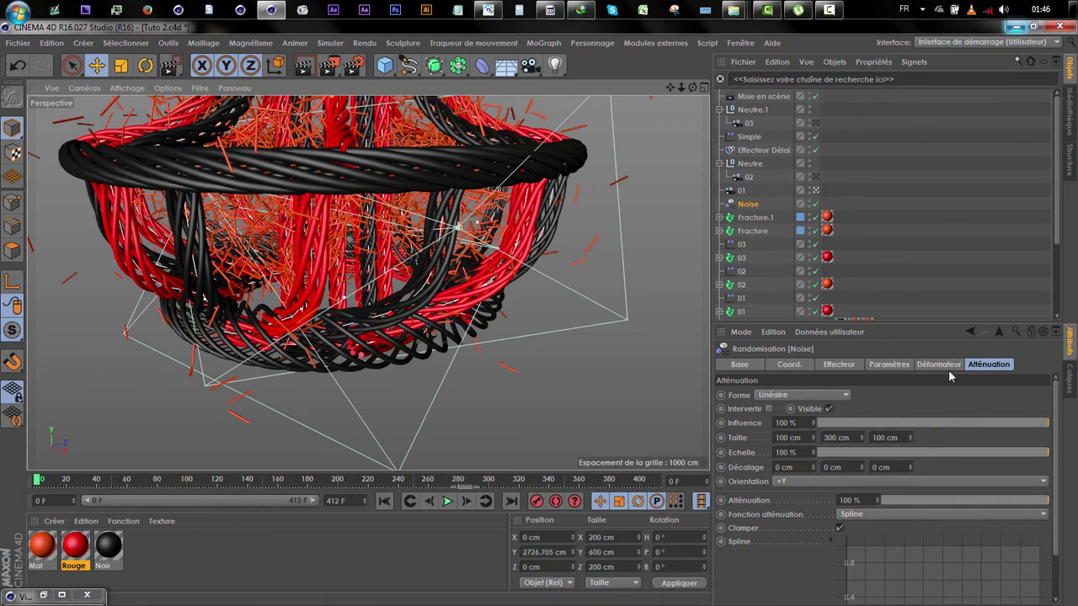
Set the Noise effector's P.X, P.Y and P.Z position variation to 6000 cm each.
click(891, 364)
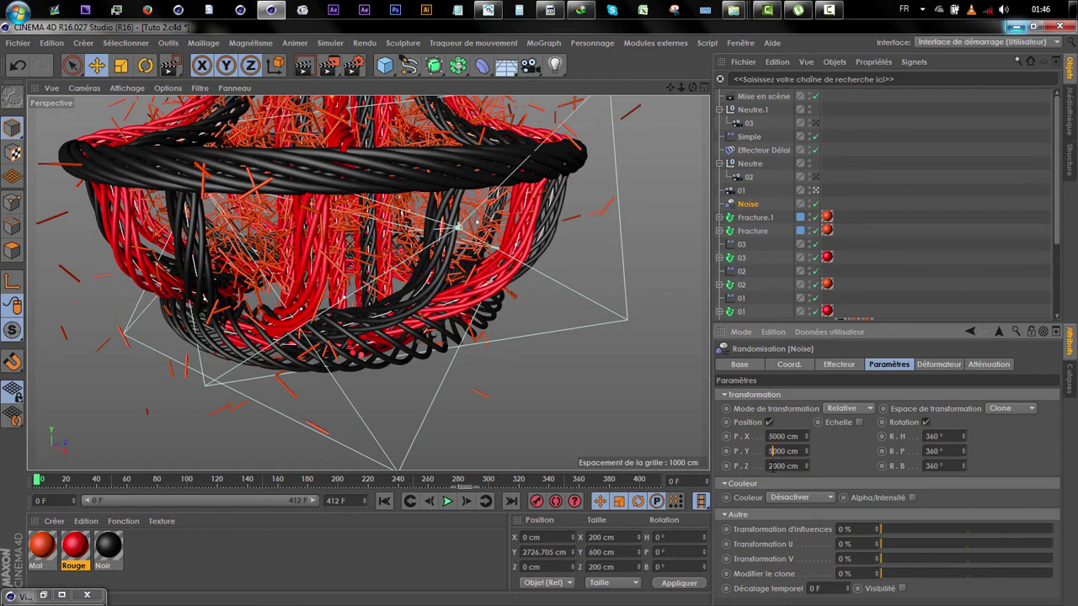
drag(773, 467, 758, 468)
text(5)
click(832, 464)
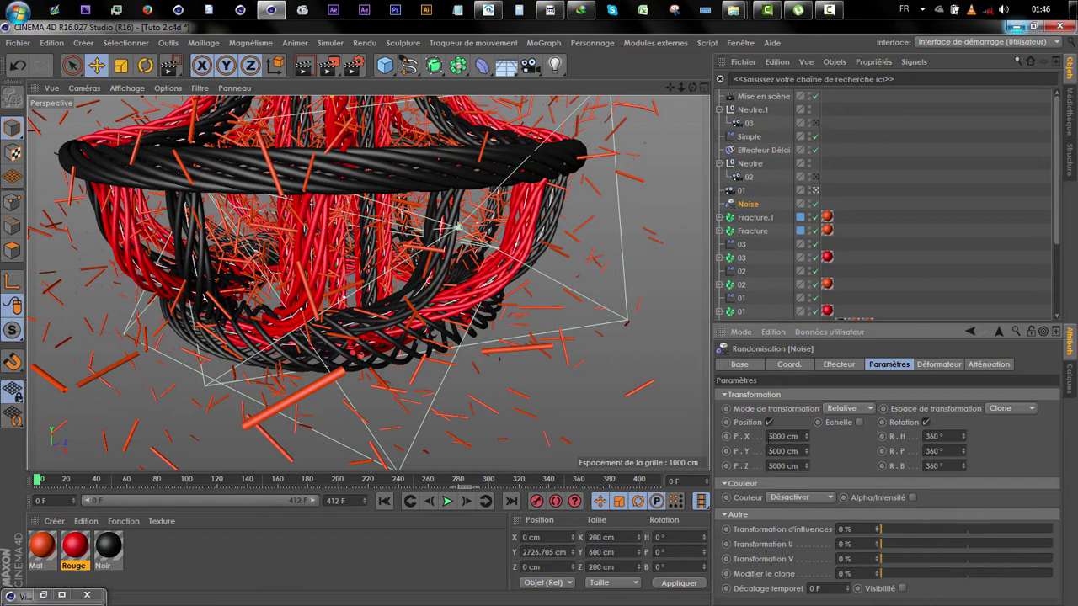
text(6)
text(6)
drag(774, 452, 757, 470)
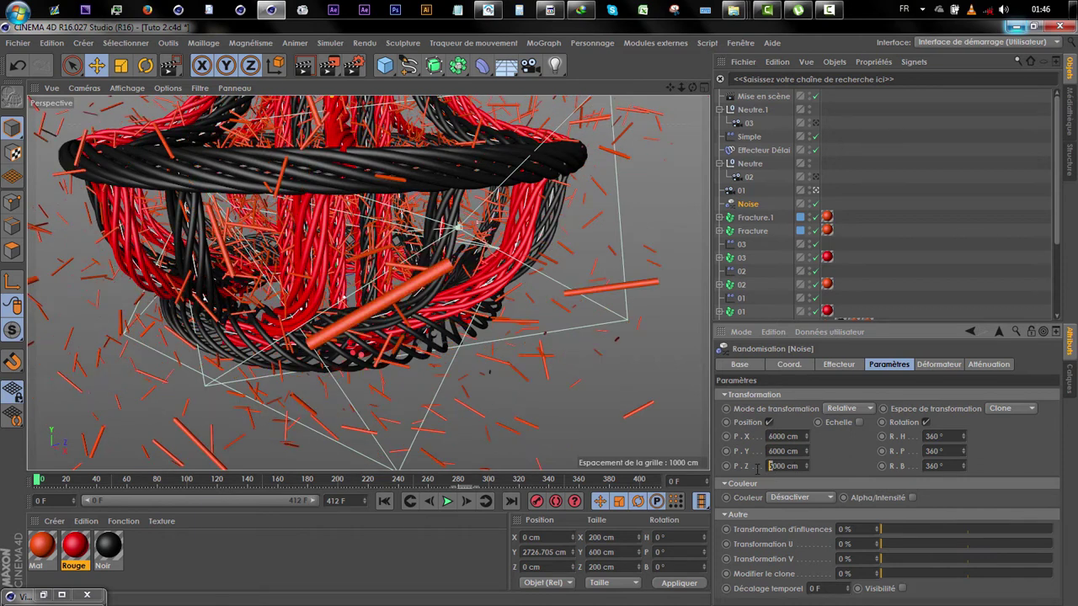
click(847, 456)
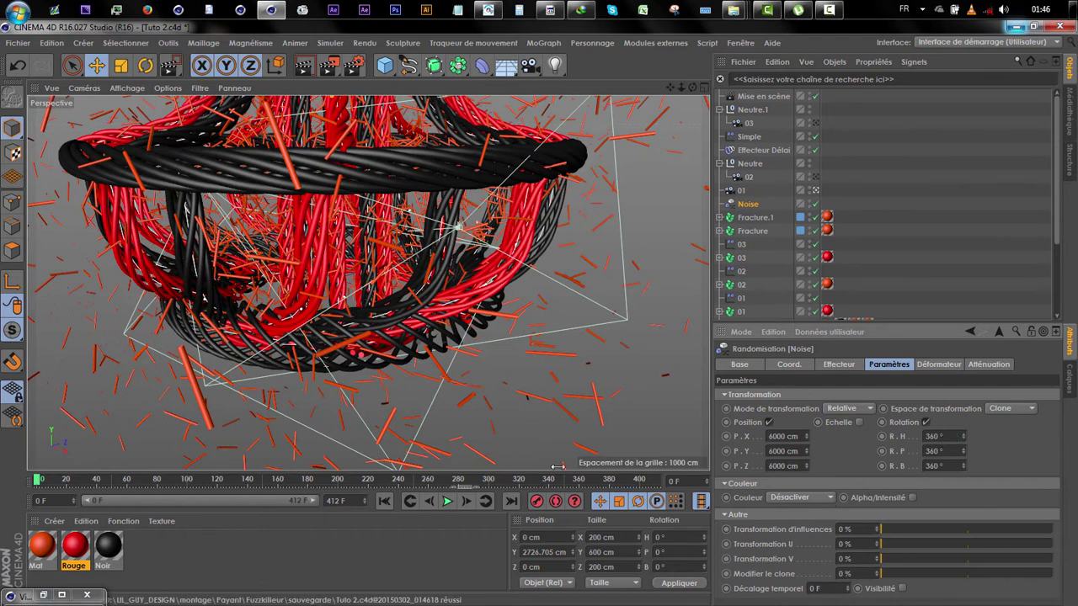
Set the Noise effector's R.H, R.P and R.B rotation variation to 720° each.
drag(945, 437, 838, 448)
text(720)
key(Tab)
text(7)
drag(948, 469, 873, 475)
text(720)
key(Return)
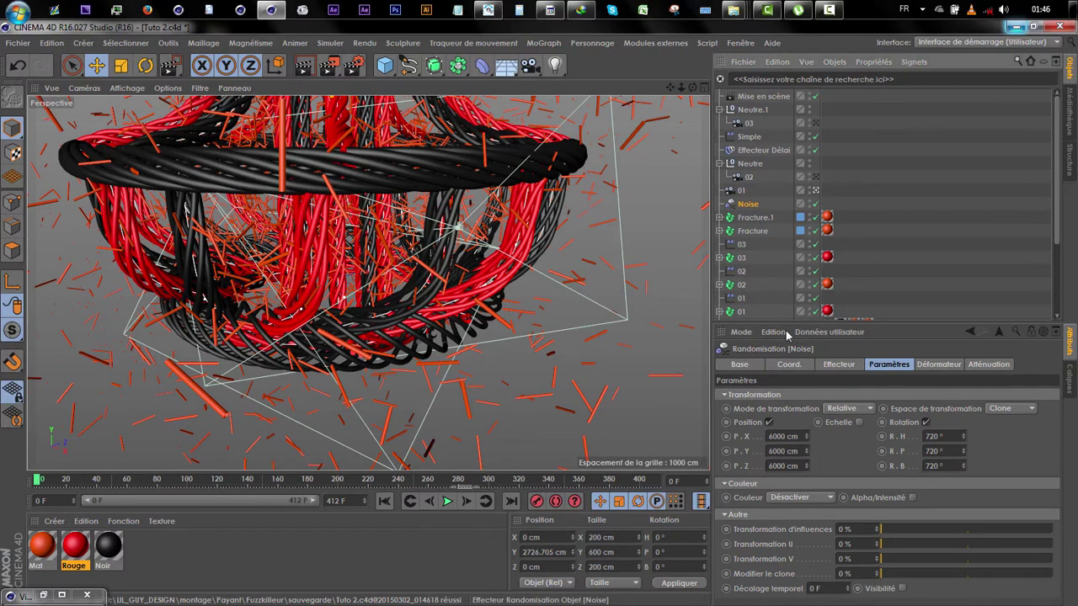
Keyframe the Noise effector's position, scale and rotation at frame 0 and move the playhead to between frames 80 and 100.
click(787, 367)
click(536, 501)
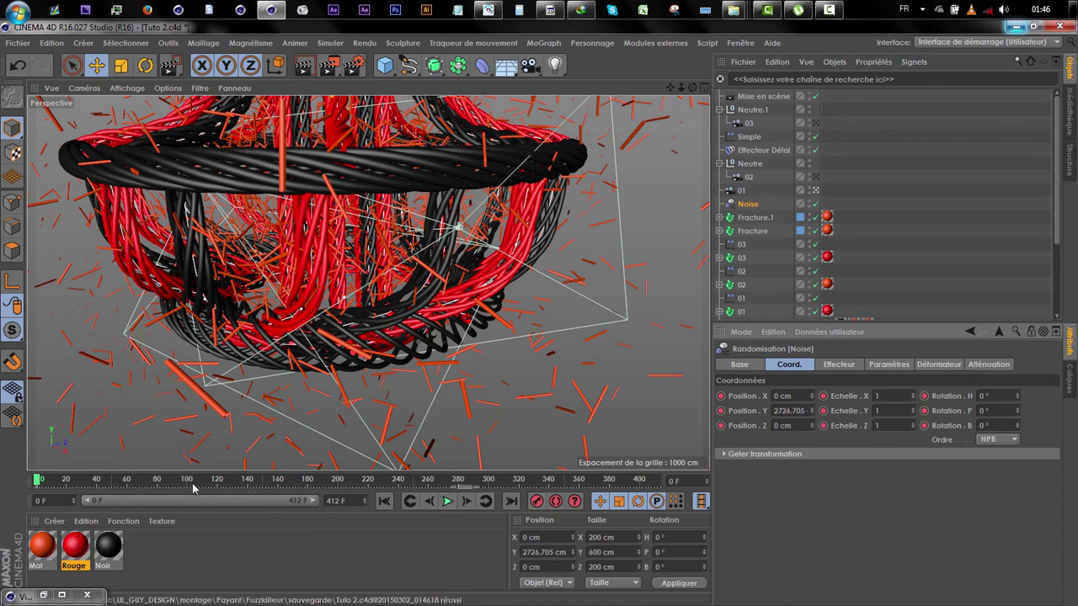
click(165, 482)
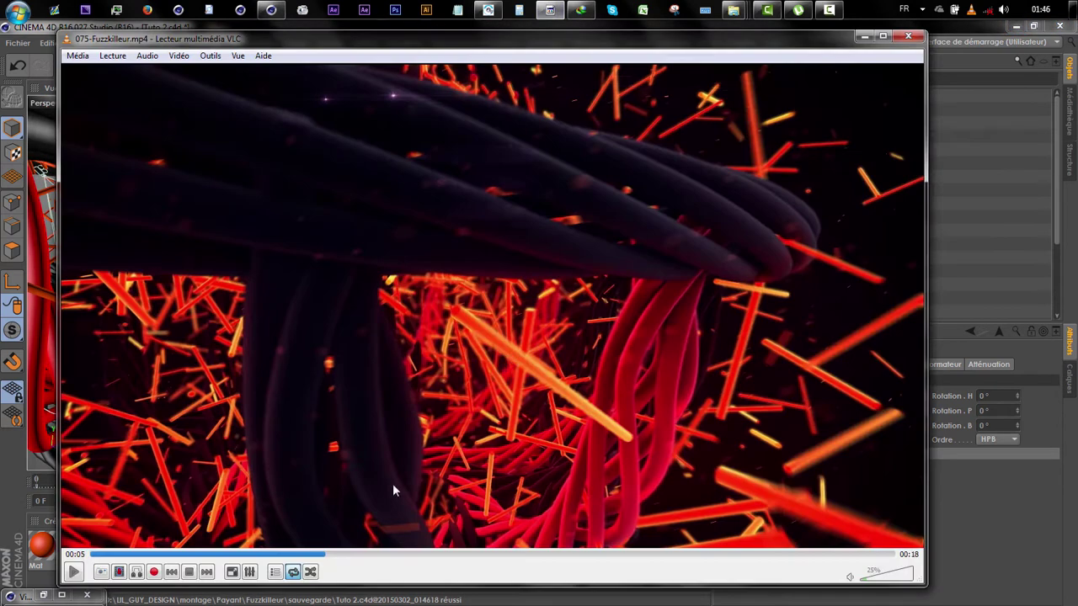
Play and pause the VLC reference video 075-Fuzzkilleur.mp4 to study when the scattered pieces gather on the spheres.
key(space)
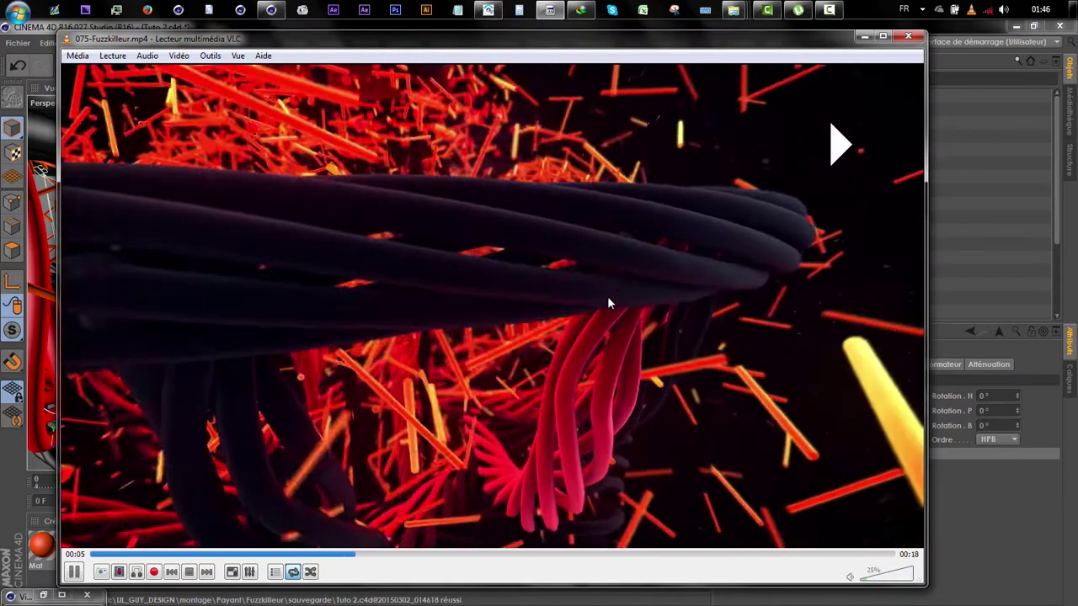
key(space)
key(space)
key(space)
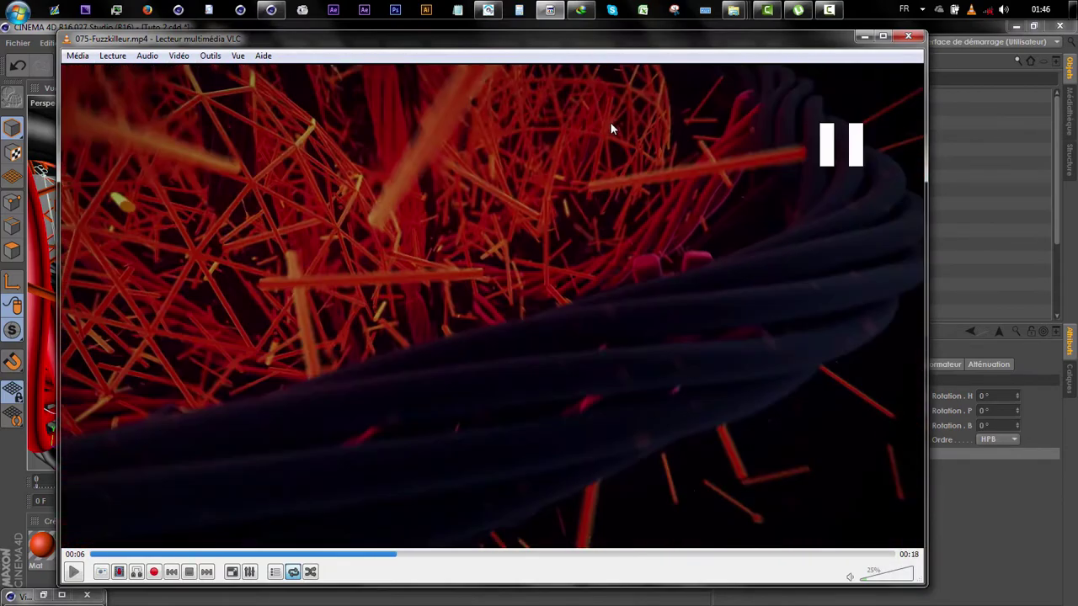
Play and pause the VLC reference video to find when the spheres are fully assembled, and return to Cinema 4D.
key(space)
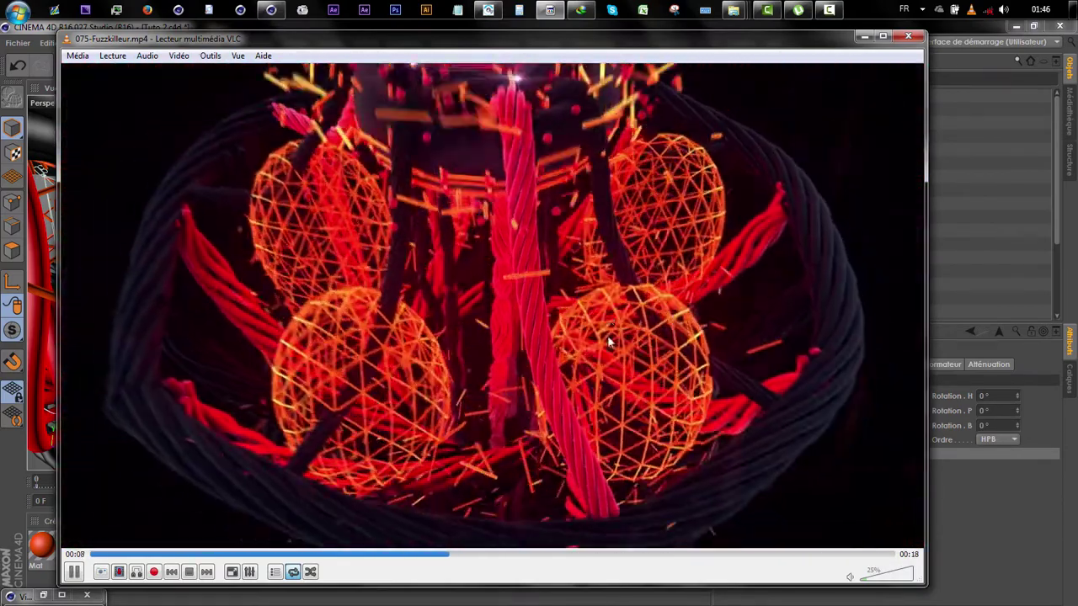
key(space)
key(space)
key(space)
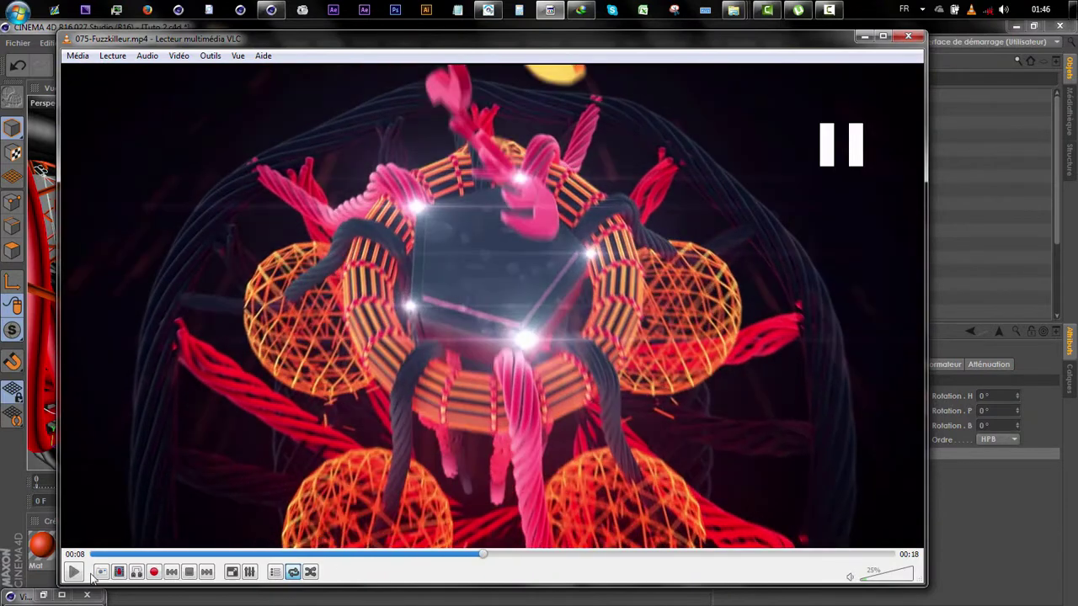
key(space)
key(space)
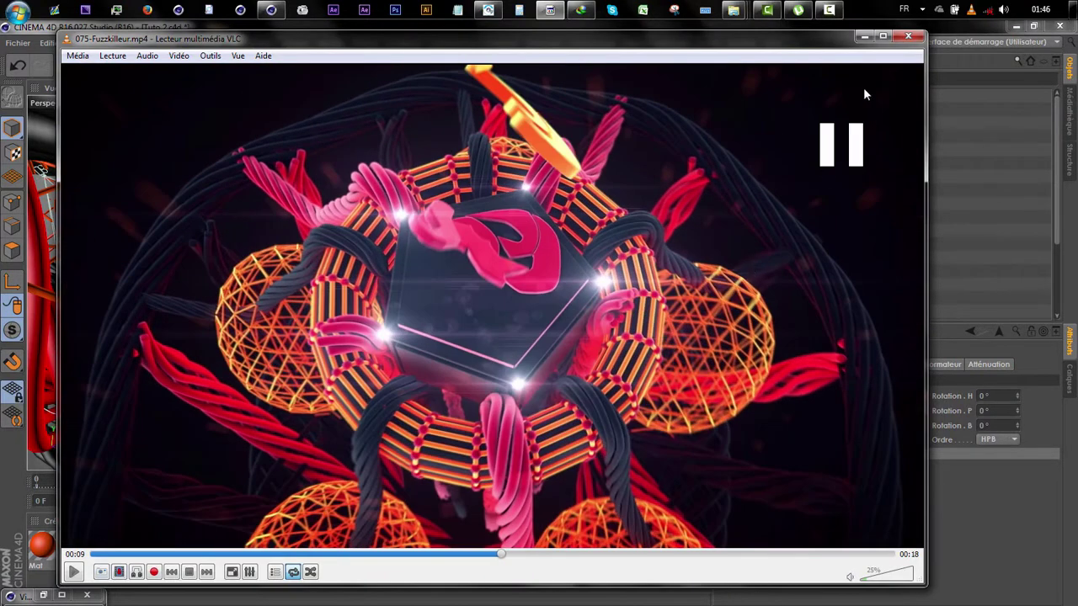
click(864, 37)
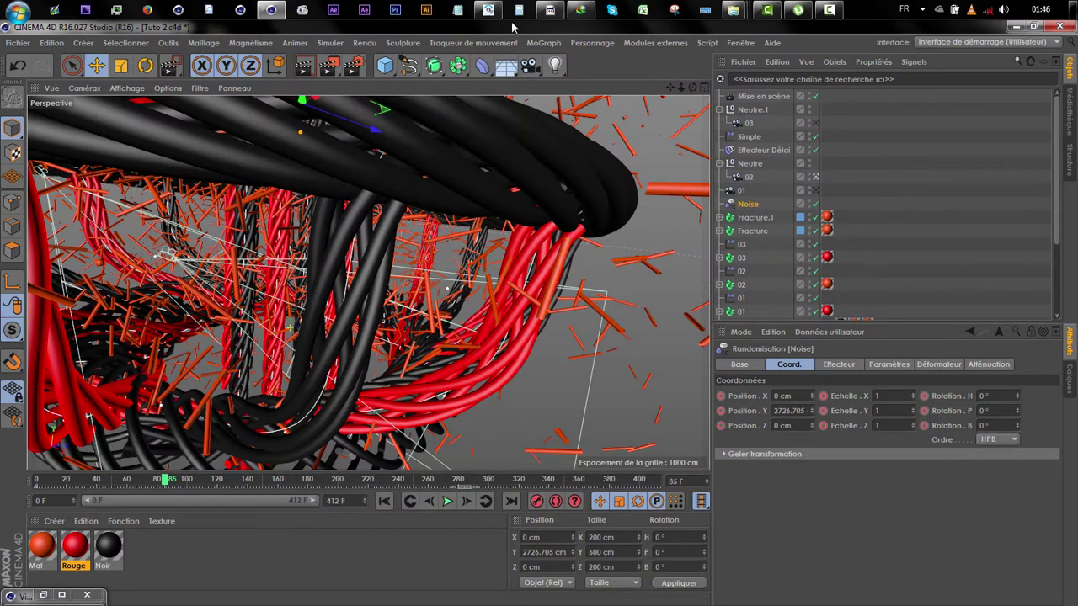
Work out the end frame, 200, with the calculator and move the Cinema 4D playhead to frame 199.
click(518, 10)
text(5)
key(Return)
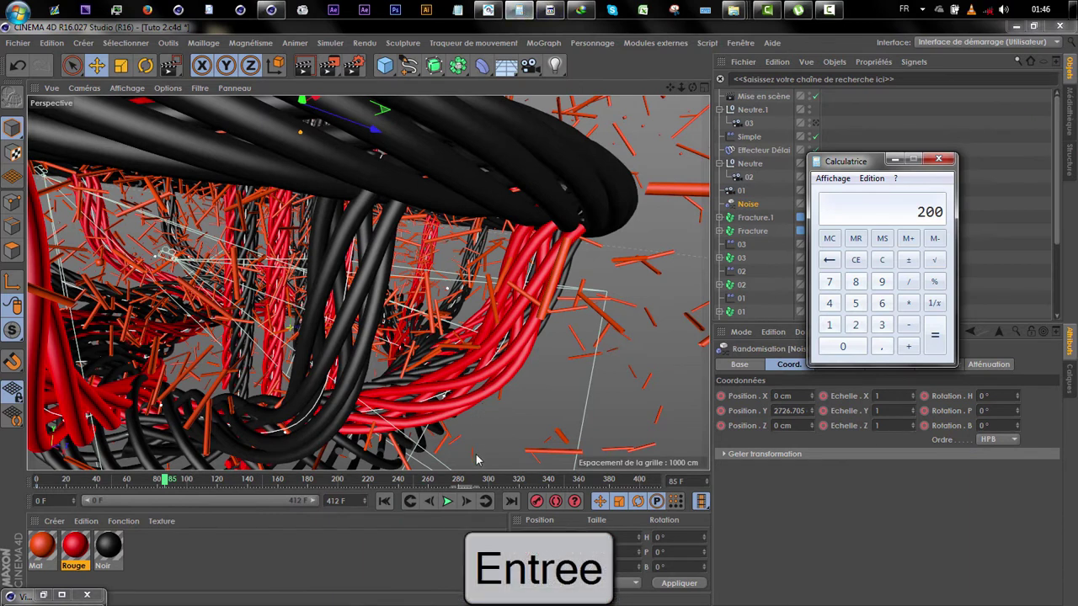
click(337, 481)
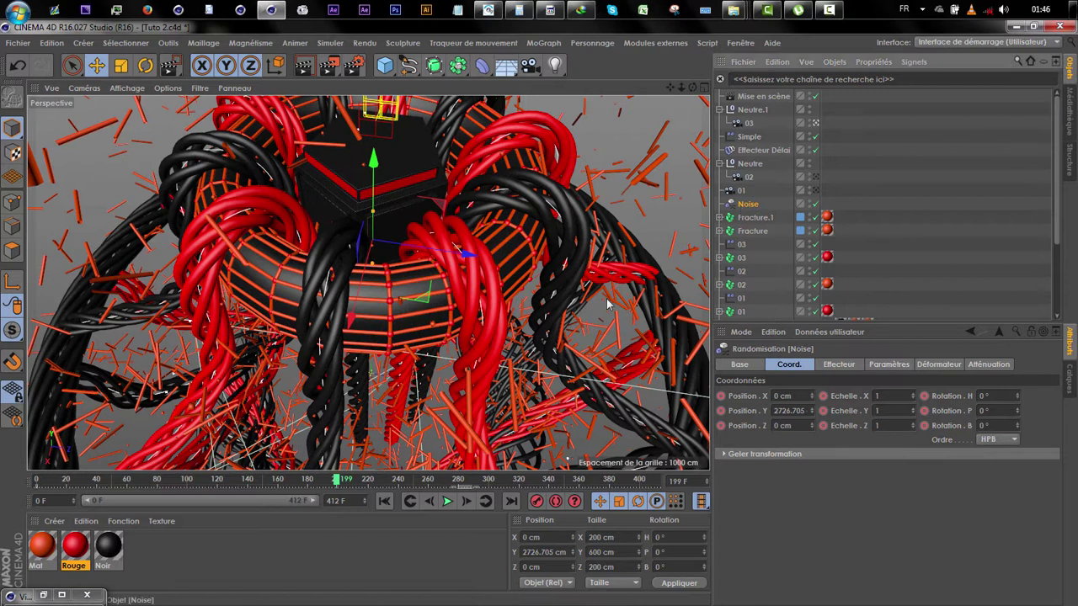
Lower the Noise effector along Y to about -410 cm, keeping X at 0 cm, and keyframe it at frame 199.
mouse_move(353, 331)
mouse_down()
mouse_move(348, 312)
mouse_move(373, 247)
mouse_up()
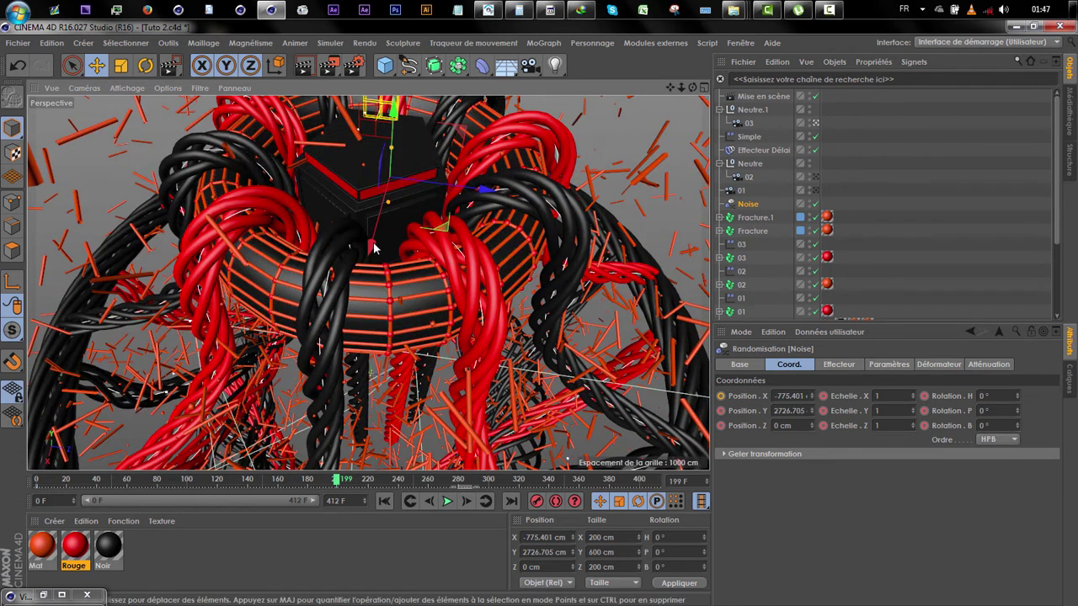
right_click(811, 396)
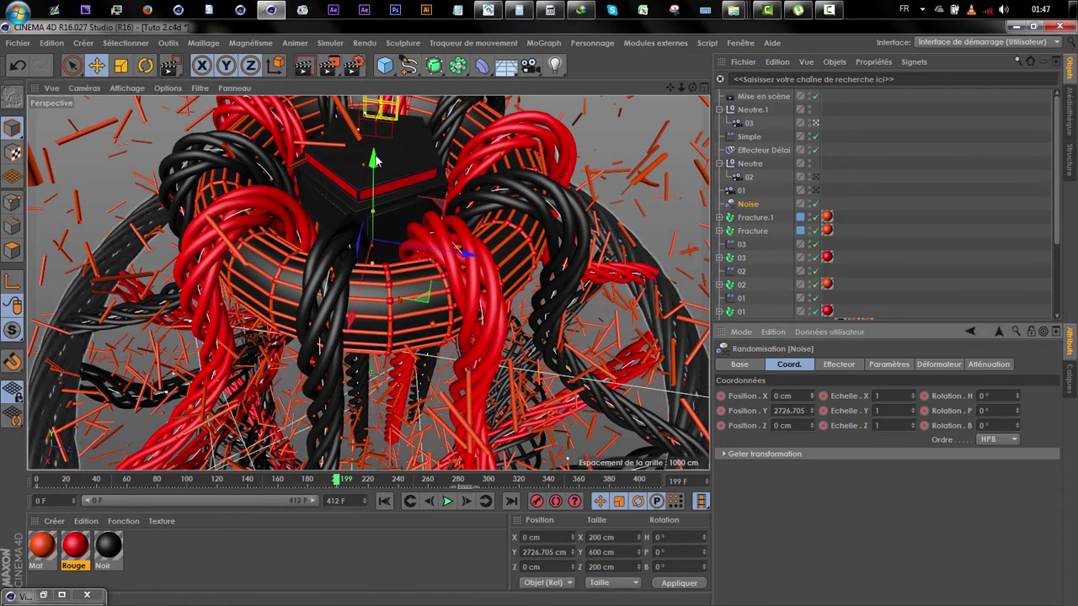
drag(376, 154, 380, 86)
drag(692, 88, 692, 57)
drag(365, 142, 367, 434)
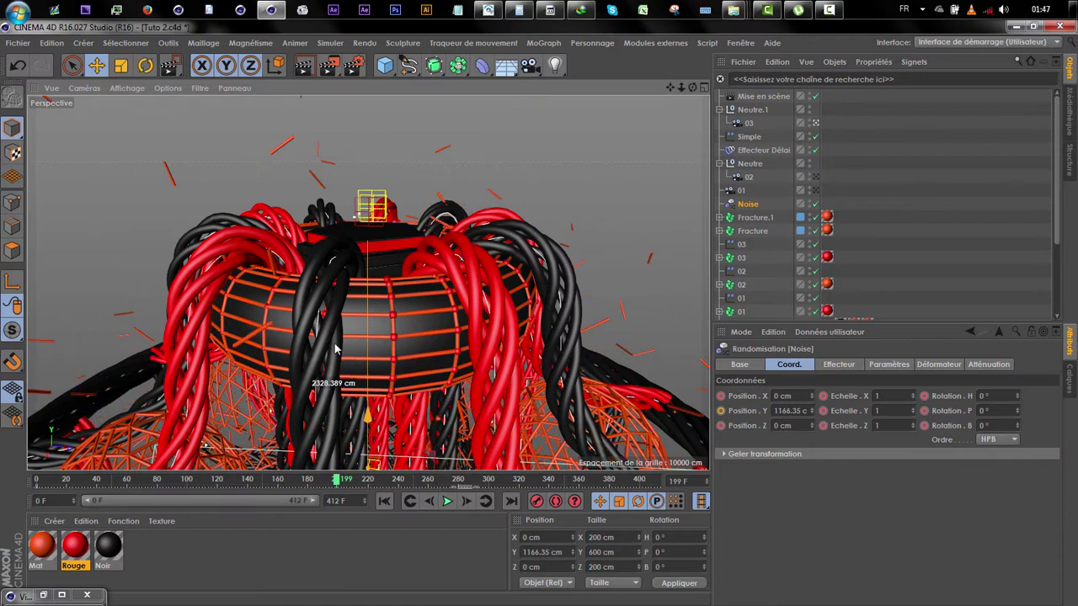
scroll(266, 251, down, 4)
scroll(266, 251, down, 3)
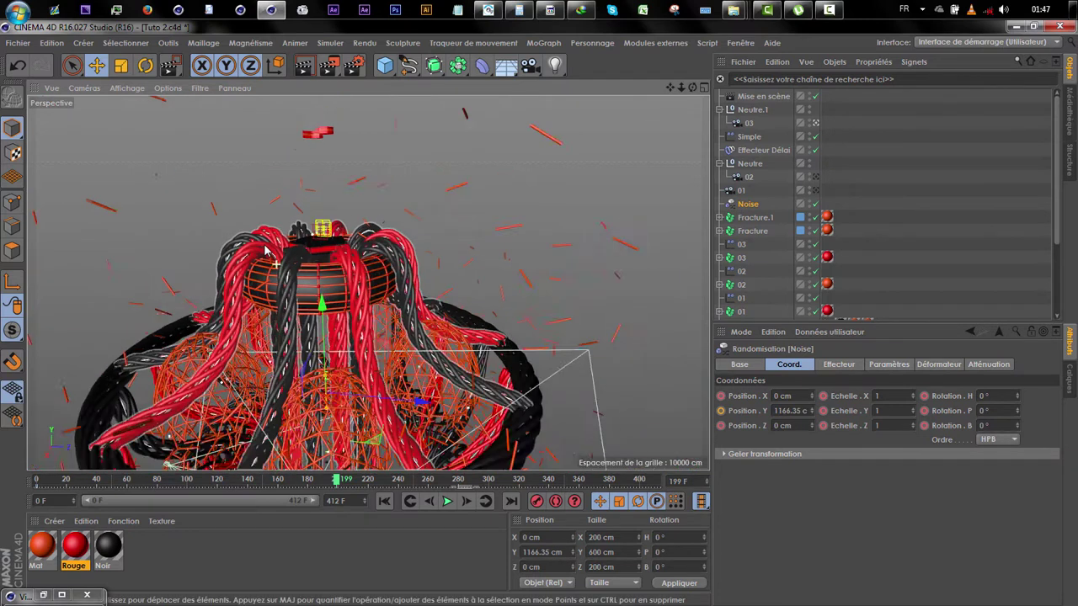
drag(318, 295, 322, 386)
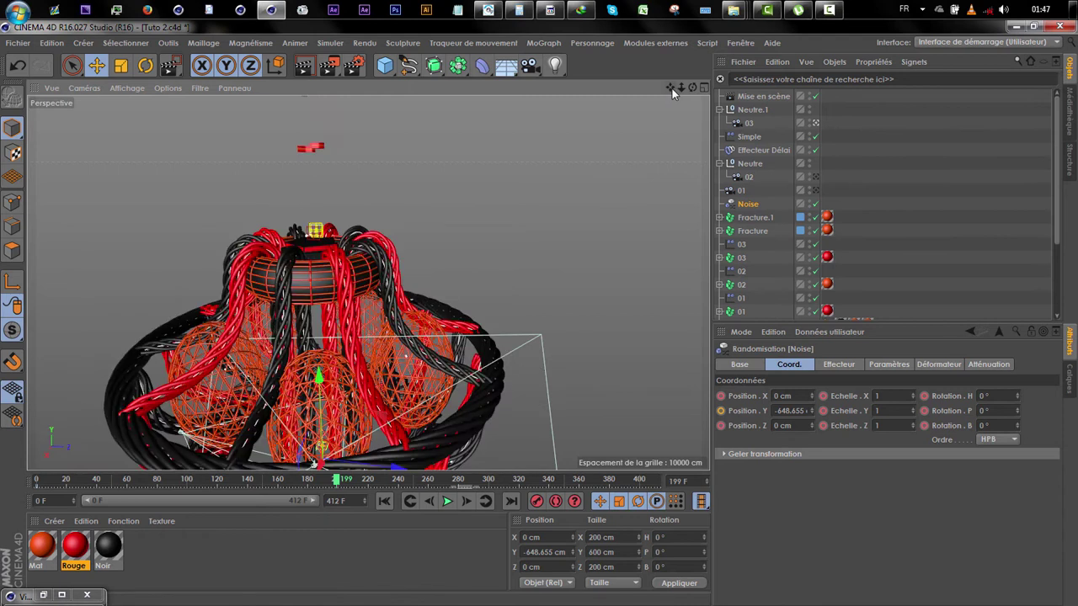
drag(670, 87, 735, 2)
drag(692, 87, 686, 49)
drag(383, 326, 384, 315)
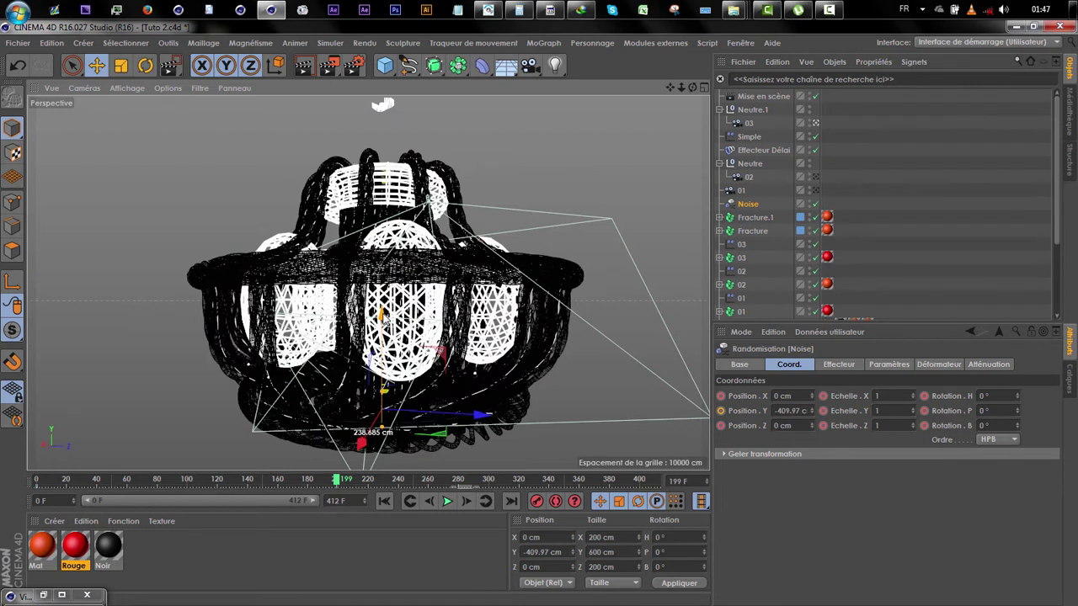
click(537, 502)
Play the animation from frame 0 to preview the Noise effector's descent.
click(408, 505)
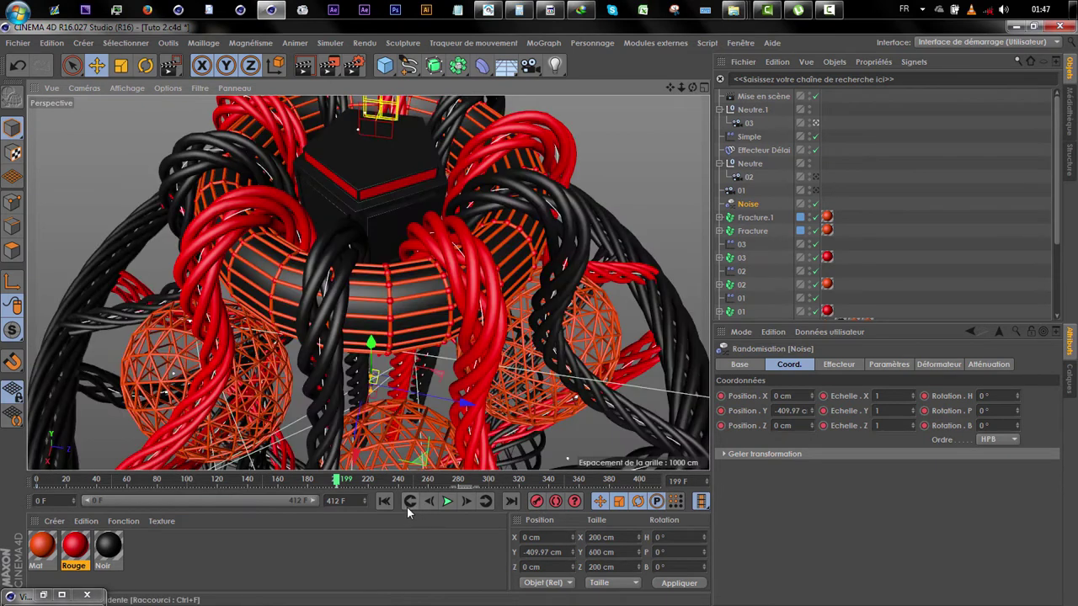
click(383, 502)
click(447, 501)
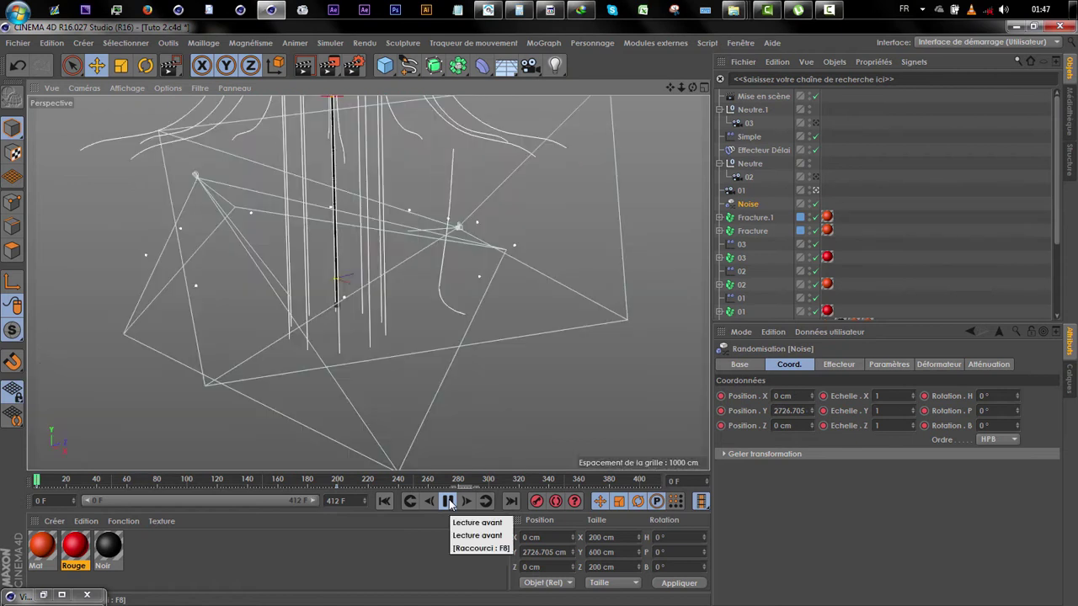
click(448, 502)
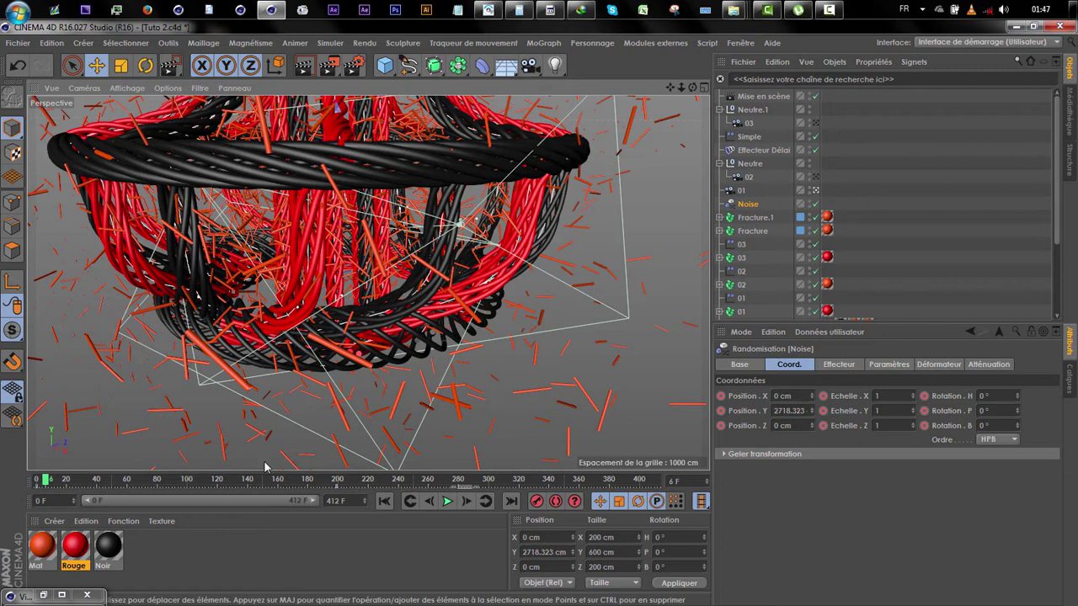
Set the render range to frames 0 to 200 and the output height to 240 pixels with the aspect ratio locked.
click(357, 67)
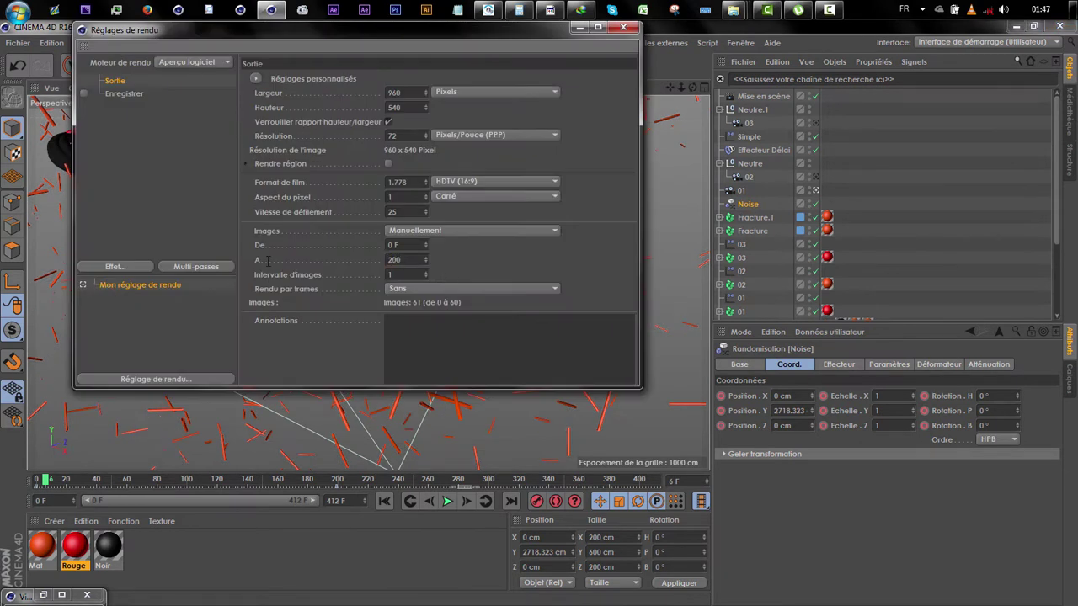
click(624, 28)
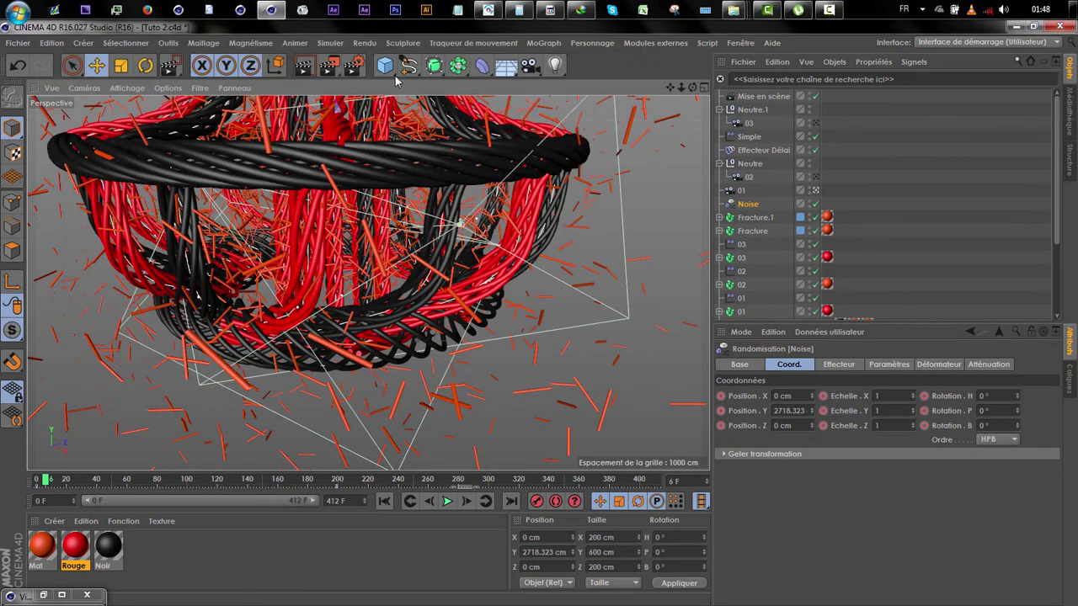
key(ctrl+b)
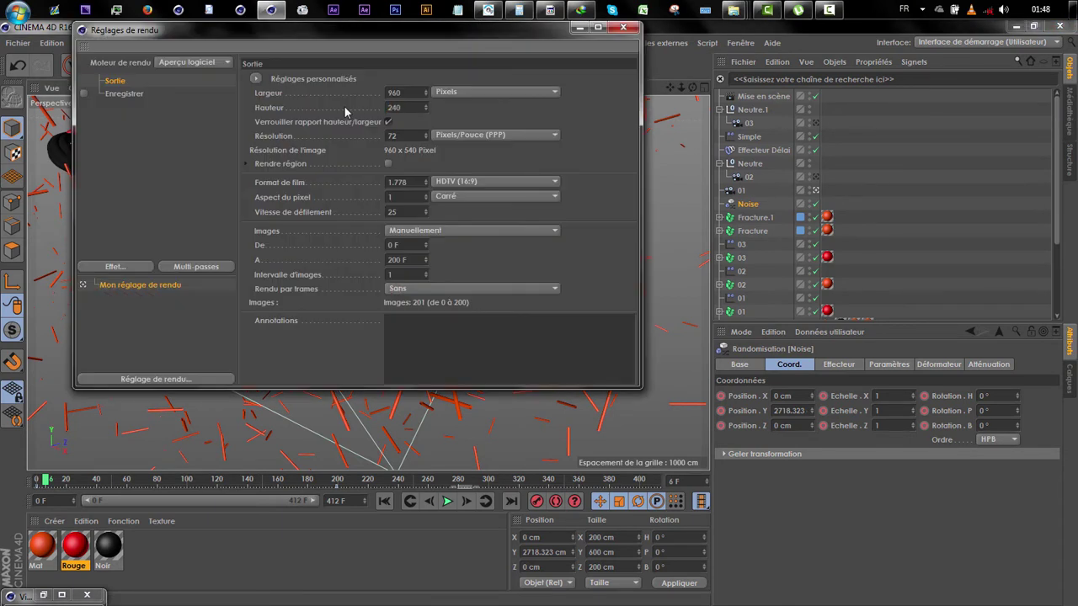
text(240)
key(Return)
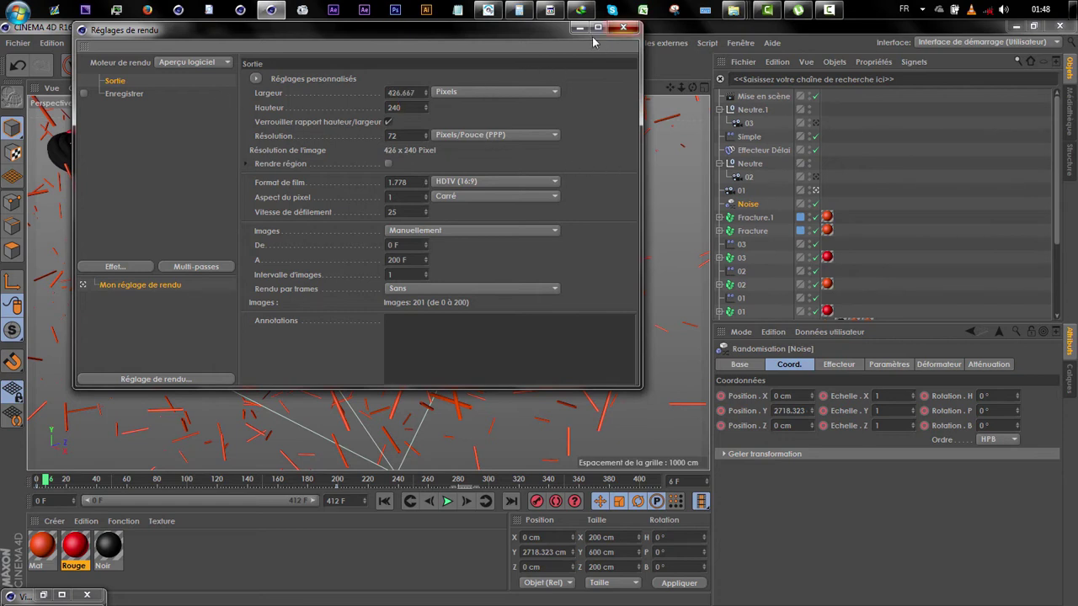
click(624, 28)
Render the frame range without saving to a file, play the rendered preview and return to the scene.
click(330, 65)
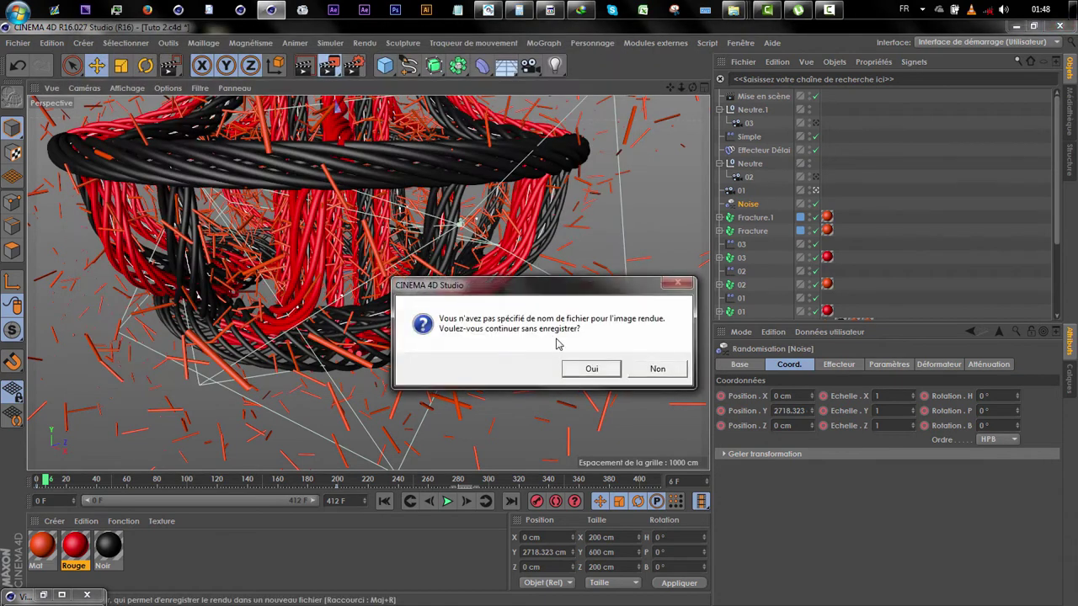
click(592, 370)
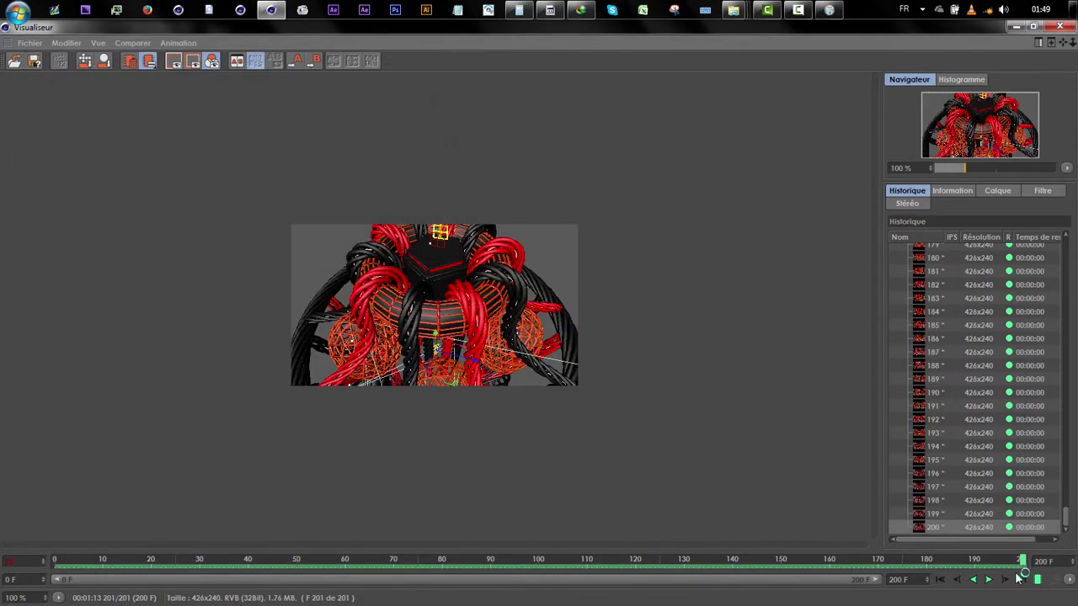
click(989, 579)
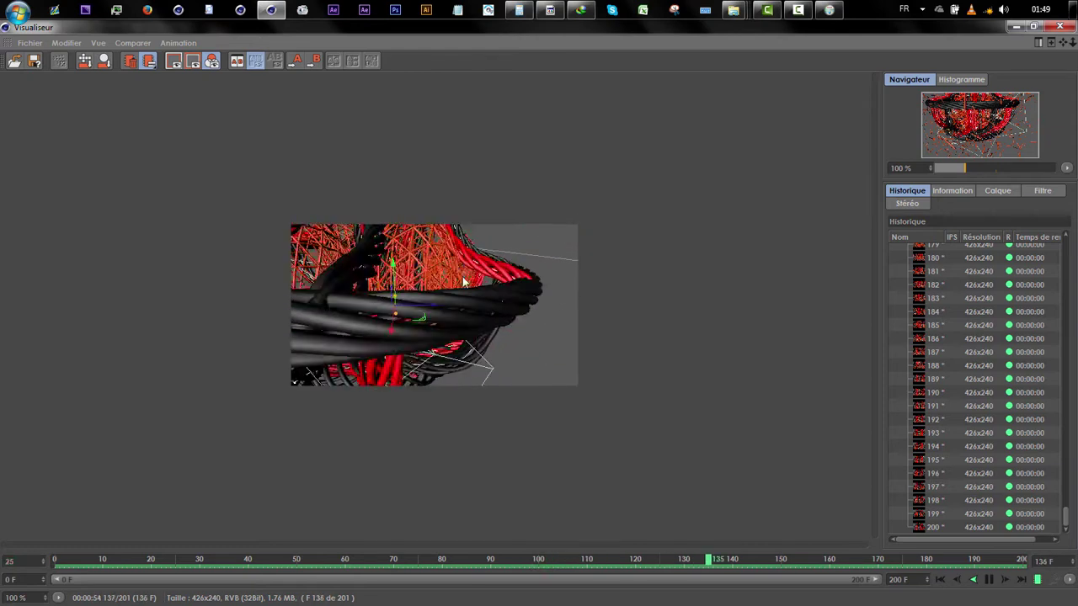
click(988, 579)
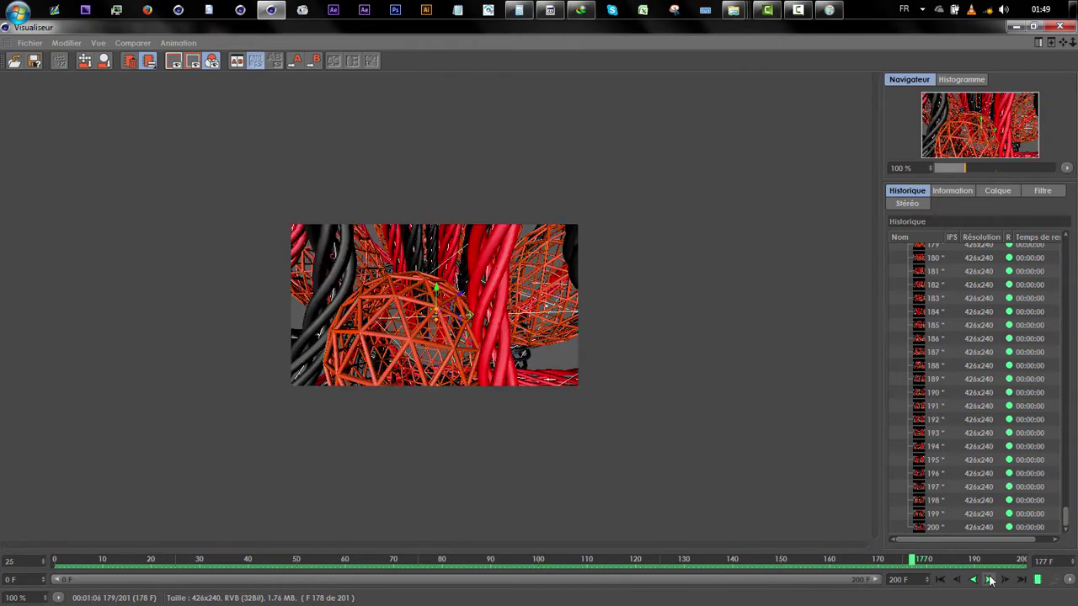
click(1015, 28)
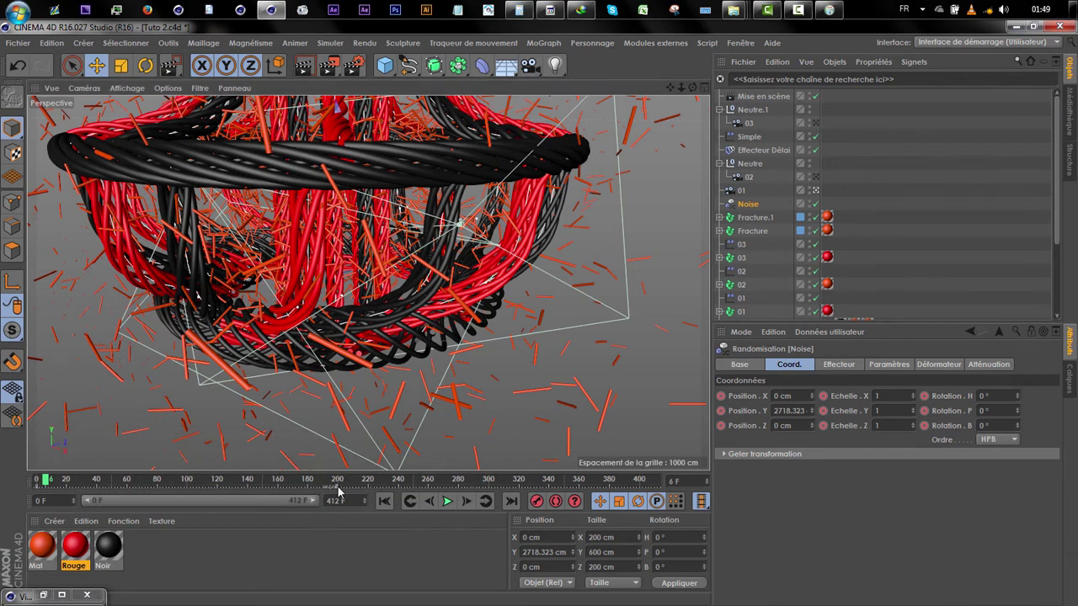
Delay the Noise effector's final keyframe to frame 283, checking the assembly of the pieces around frames 182 to 198.
drag(348, 493, 428, 496)
click(311, 480)
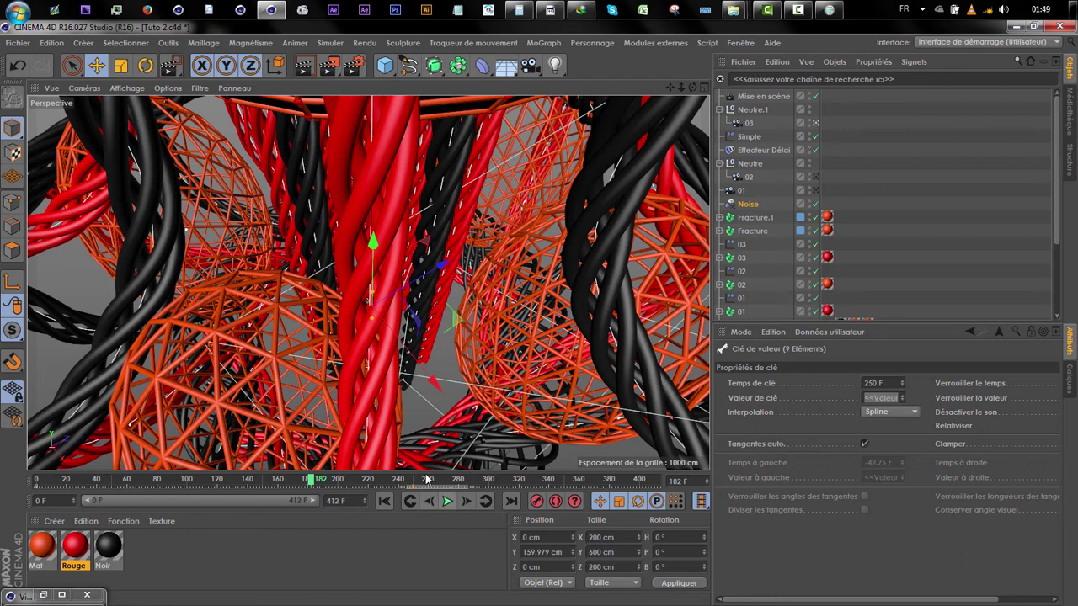
drag(326, 480, 335, 481)
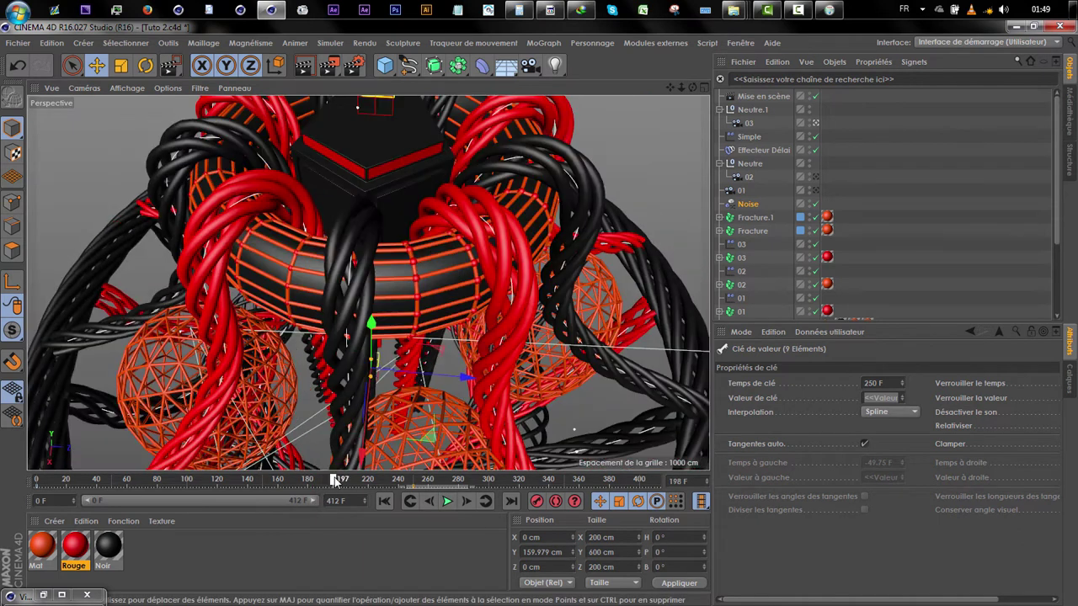
drag(426, 496, 469, 494)
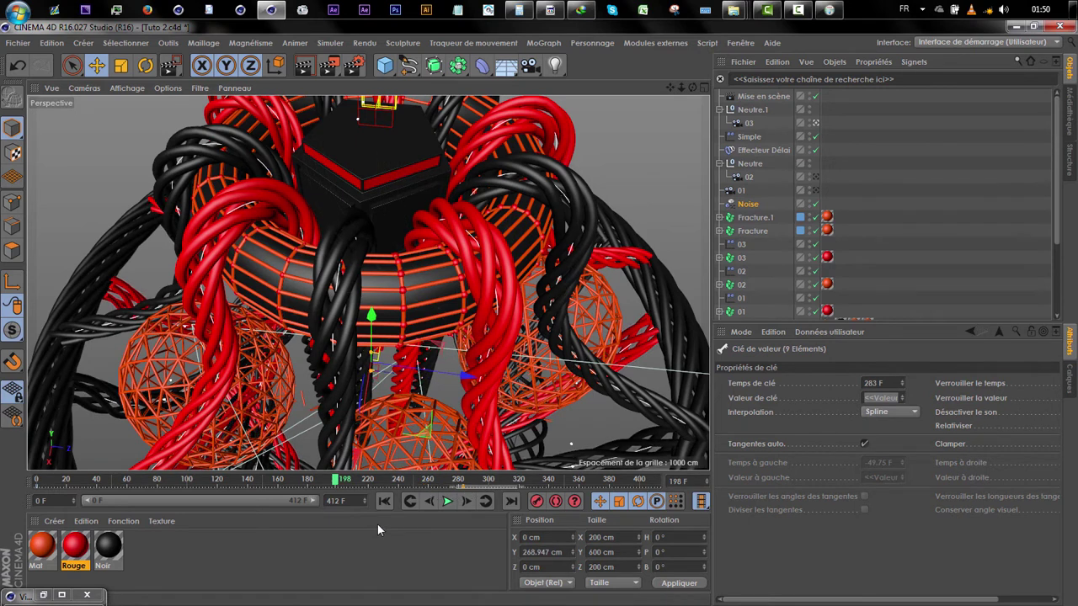
Play the animation and select Fracture.1 to check how its pieces assemble with the new timing.
click(448, 501)
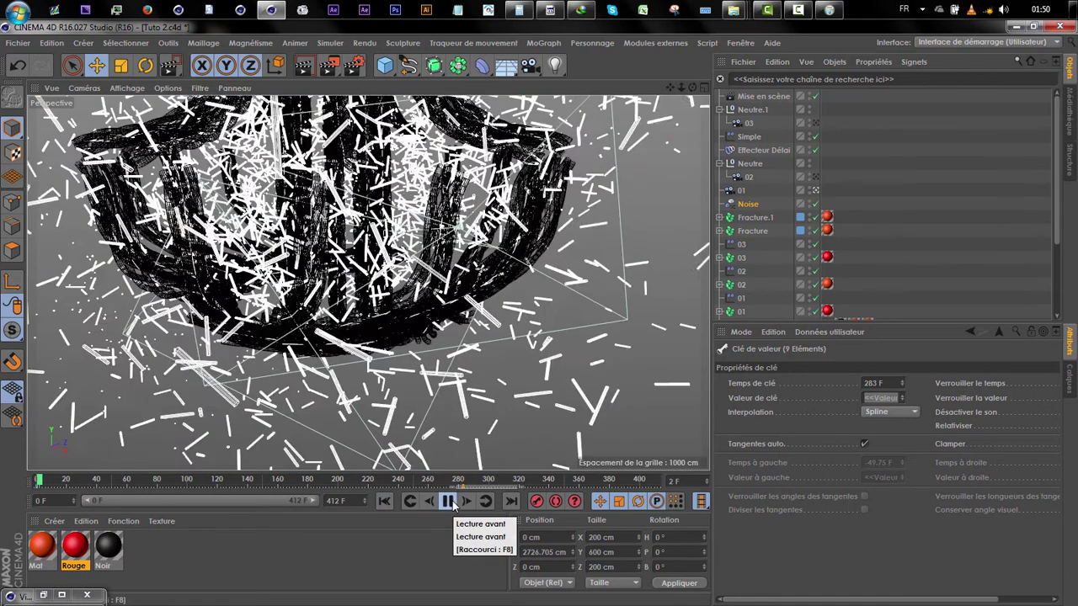
click(449, 501)
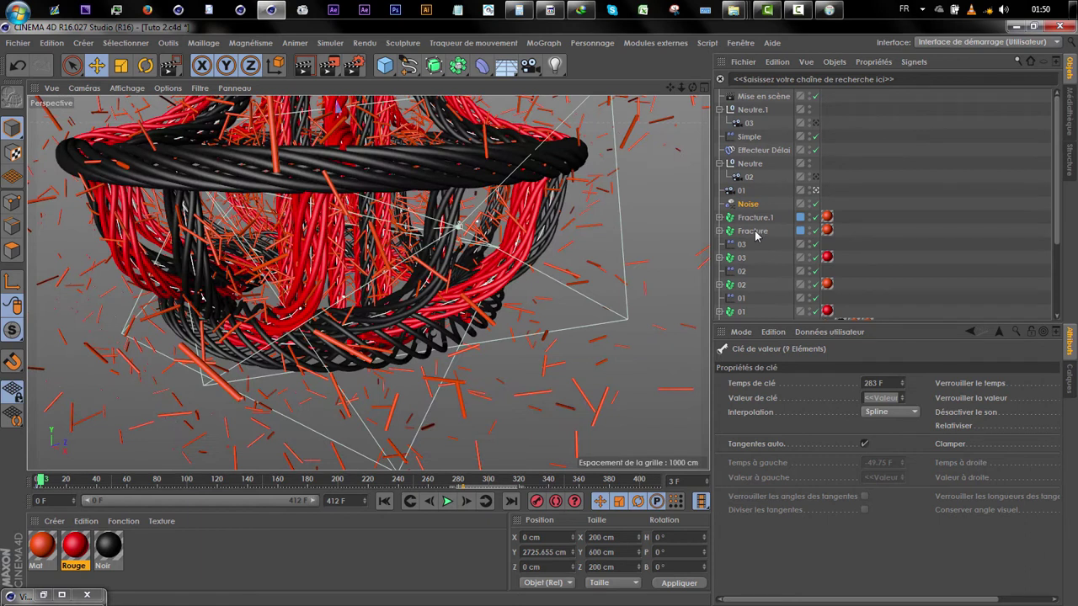
click(751, 231)
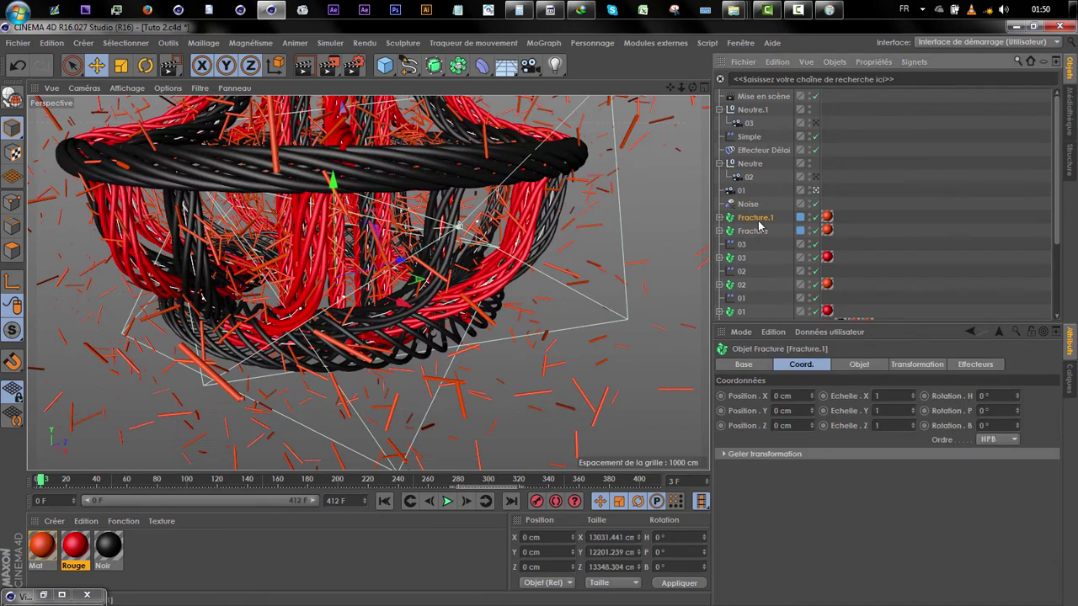
click(756, 218)
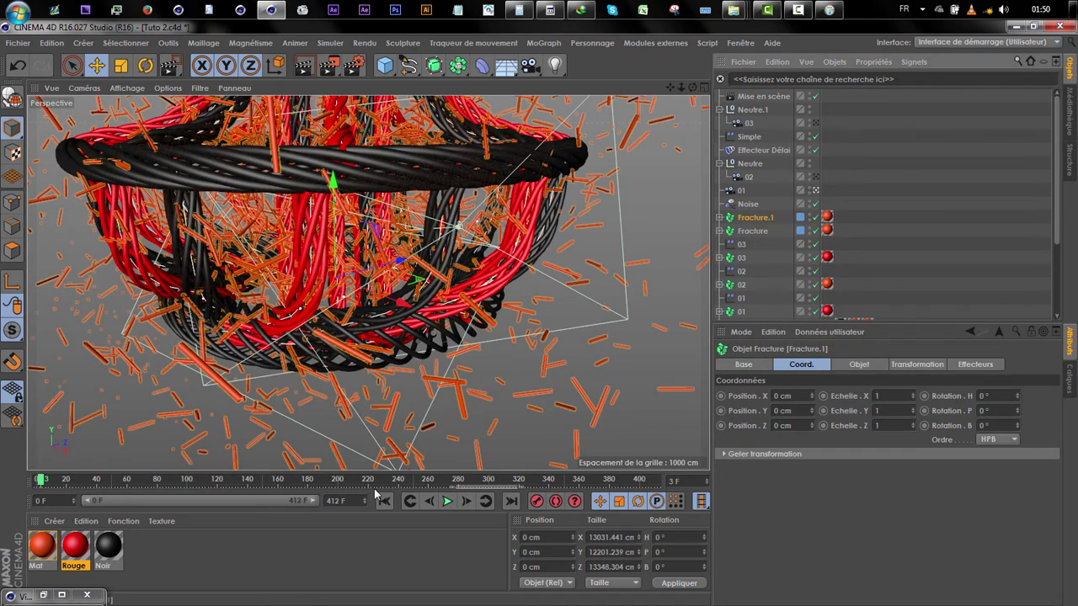
click(447, 502)
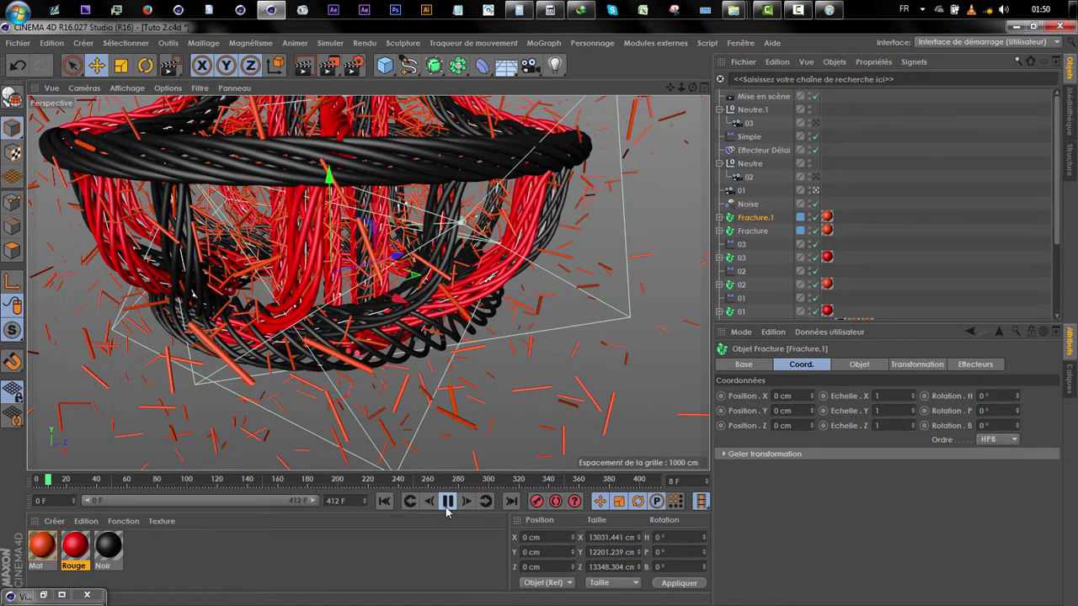
click(447, 502)
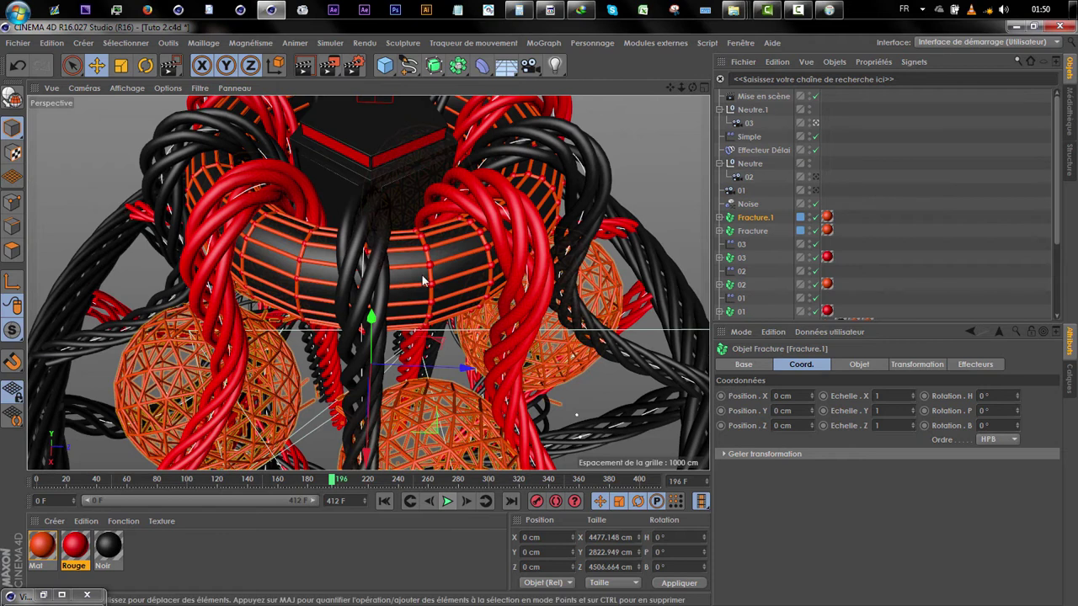
Replay the VLC reference video from an earlier point to compare how the pieces gather on the spheres and torus.
click(550, 9)
click(354, 554)
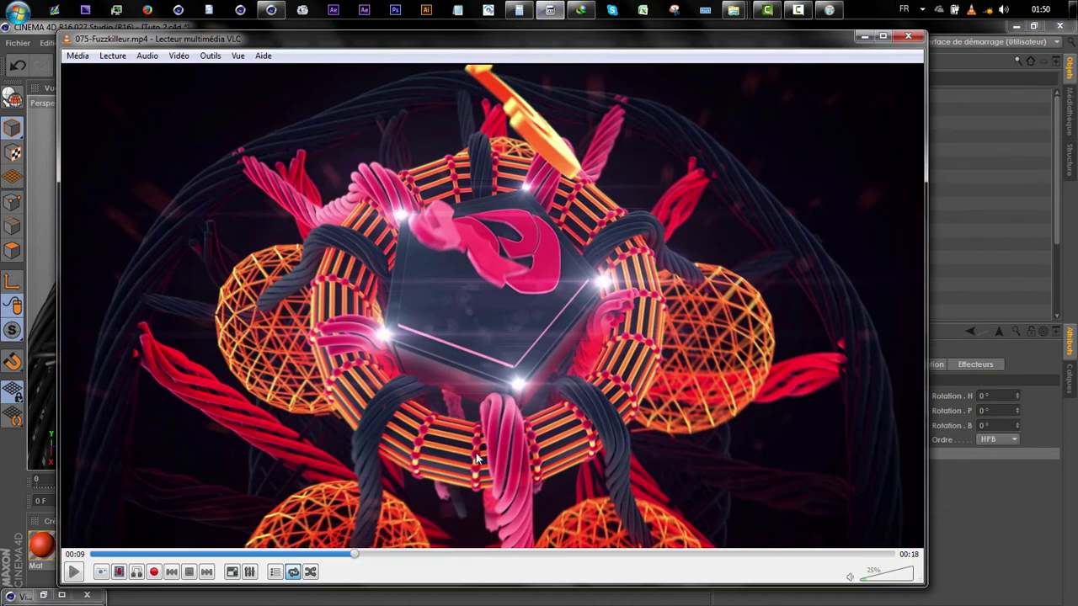
key(space)
key(space)
key(space)
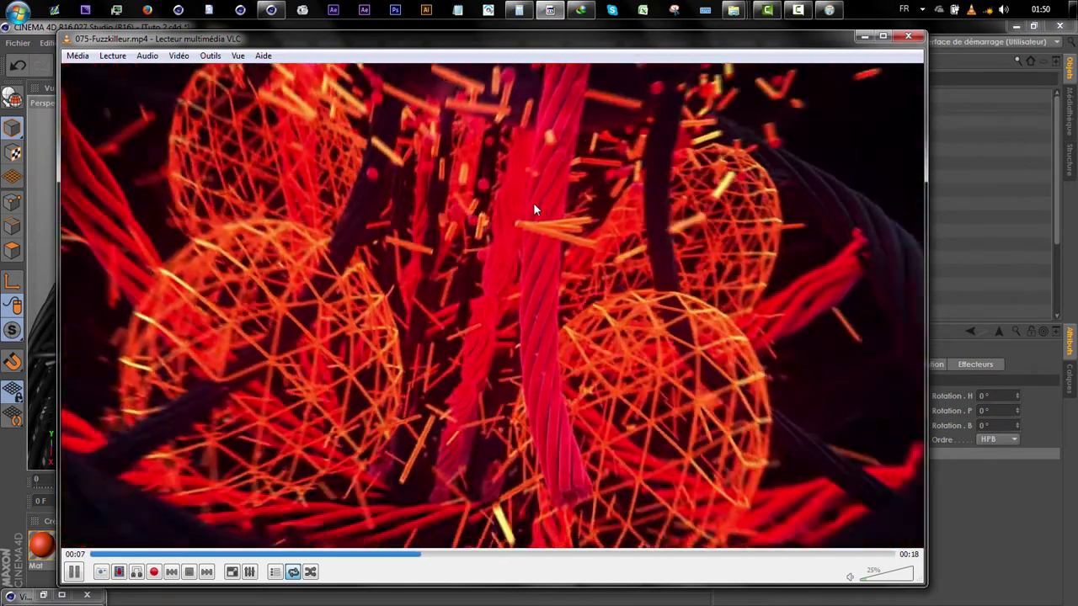
Play the reference video in short bursts up to the assembled torus, then return to the Cinema 4D scene.
key(space)
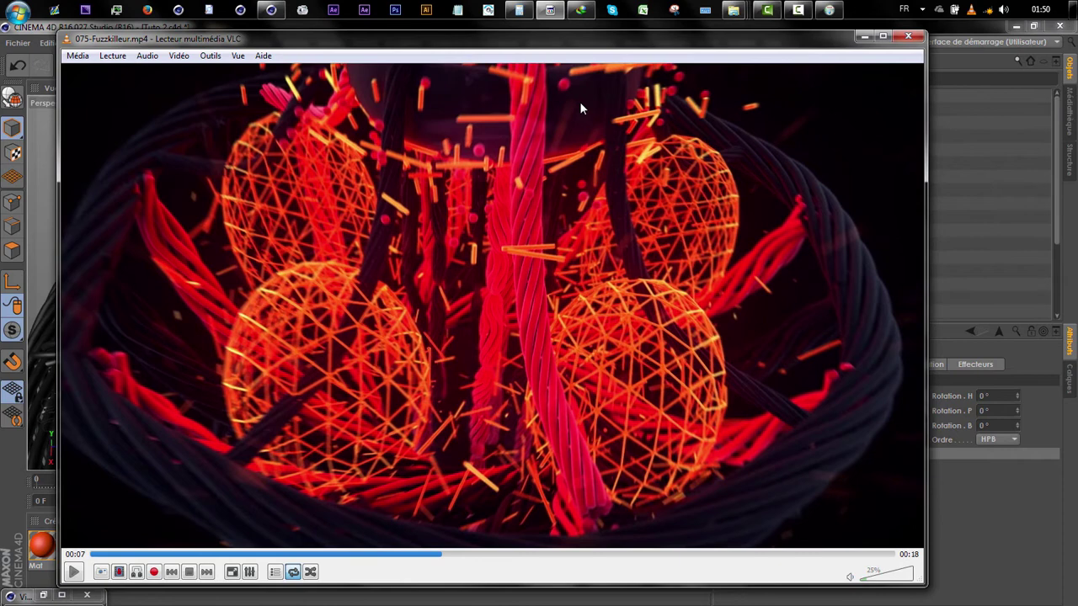
key(space)
key(space)
key(space)
key(space)
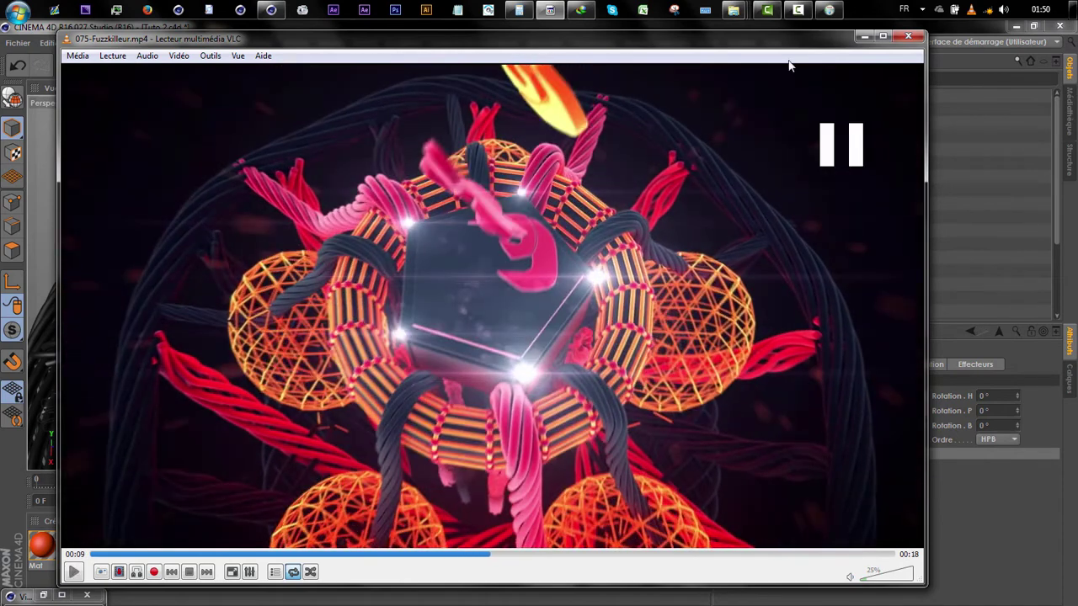
click(866, 37)
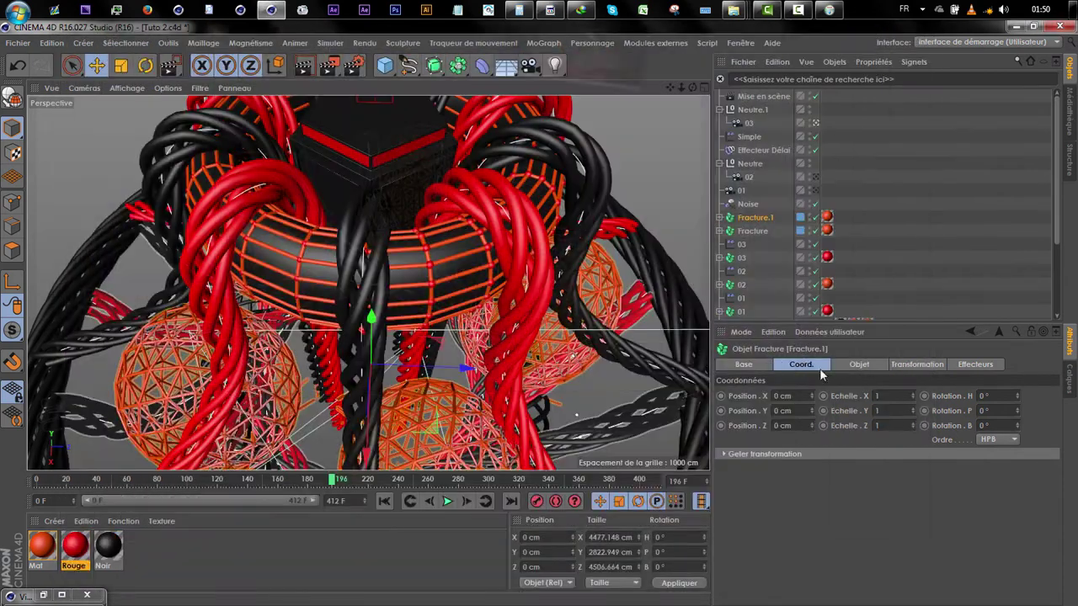
Duplicate the Noise effector and assign the copy, Noise.1, to the effectors of the Fracture object.
click(752, 230)
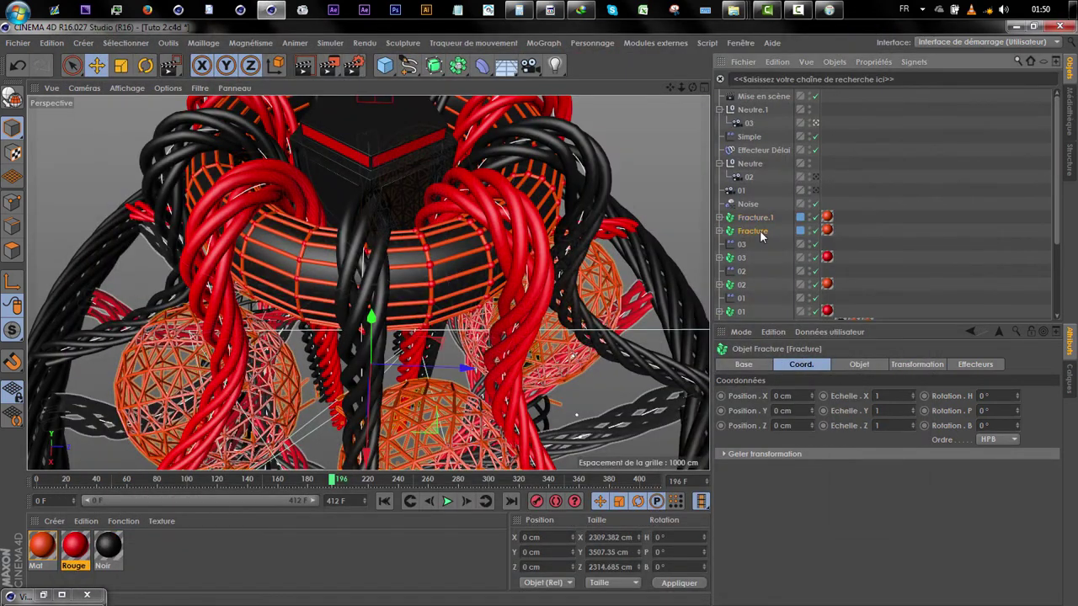
click(961, 365)
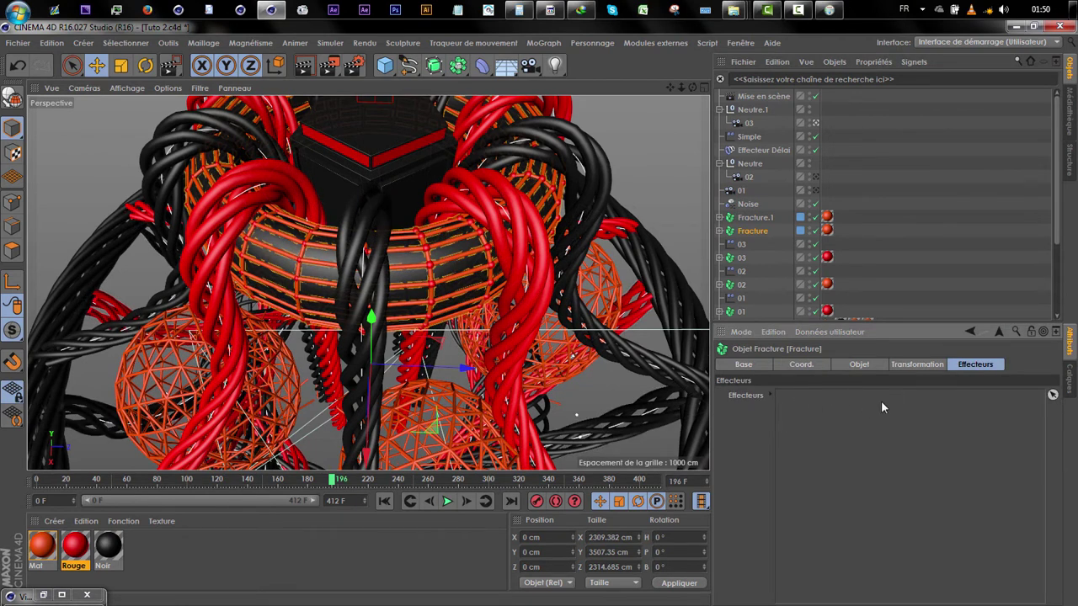
click(752, 218)
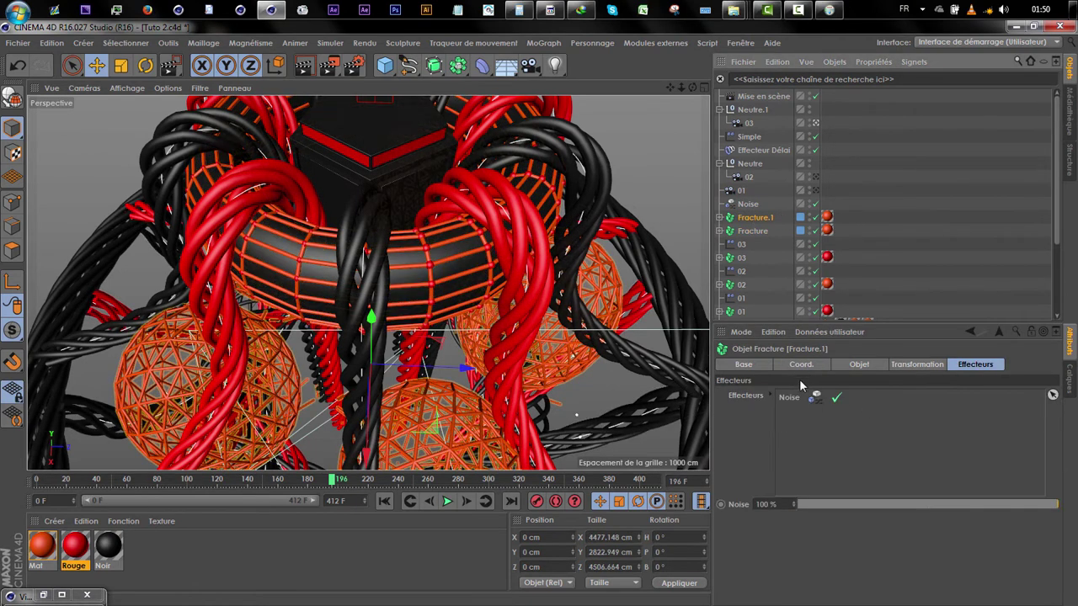
click(751, 233)
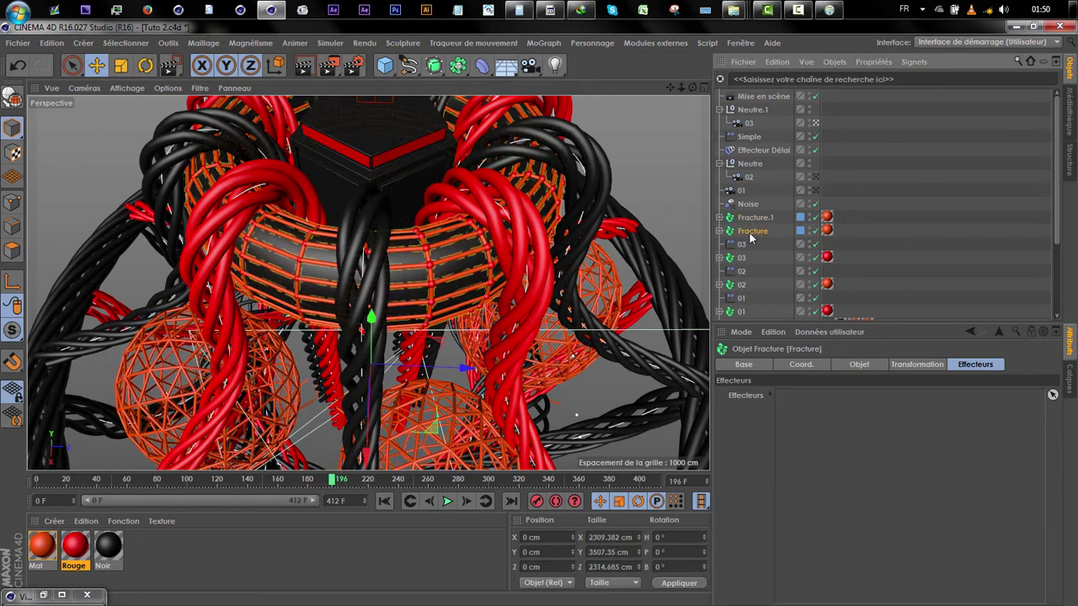
click(749, 204)
ctrl+drag(751, 214, 796, 395)
click(752, 244)
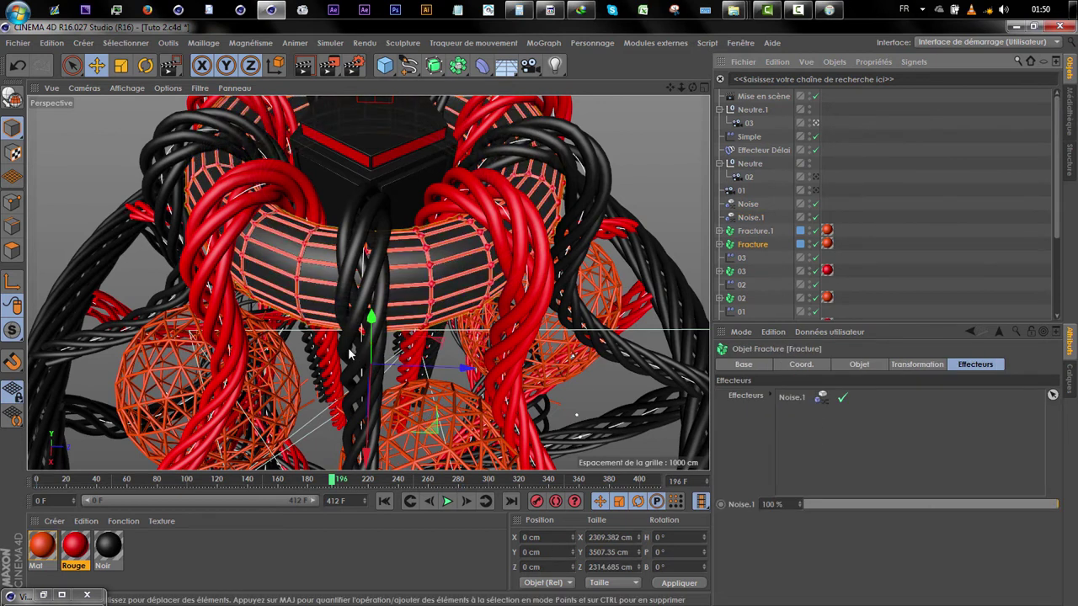
Raise the Noise.1 effector to about Y 3051 cm and set its X, Y and Z position variation to 1000 cm each.
drag(372, 312, 376, 208)
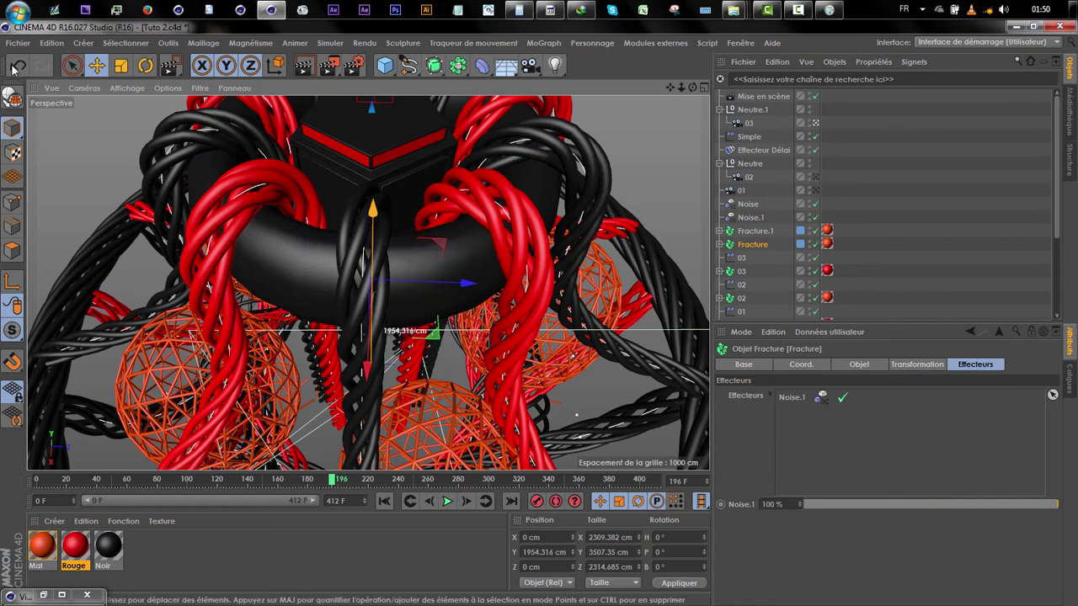
key(ctrl+z)
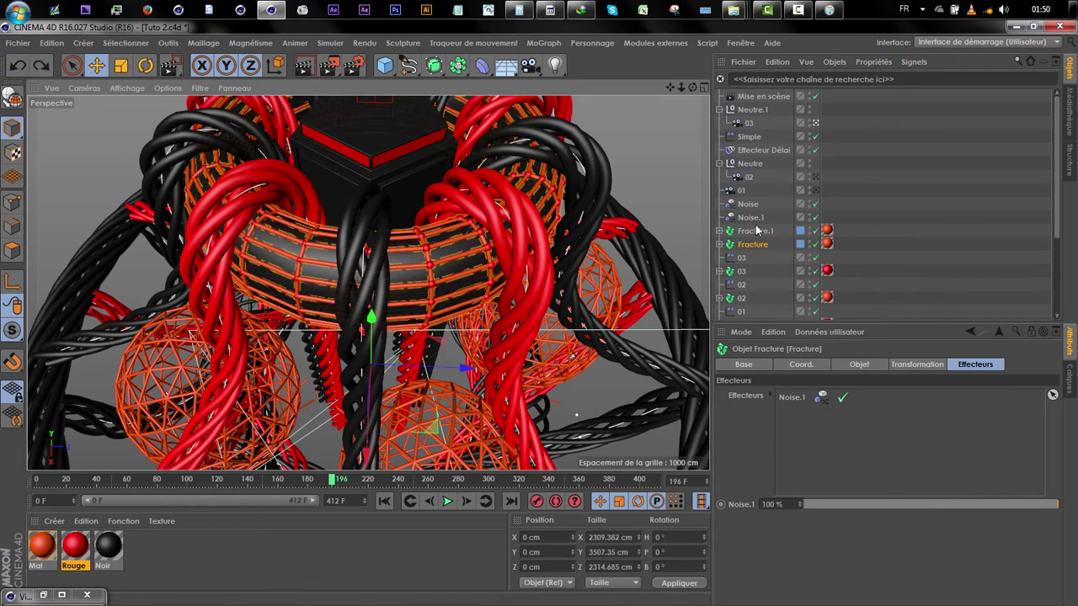
click(750, 218)
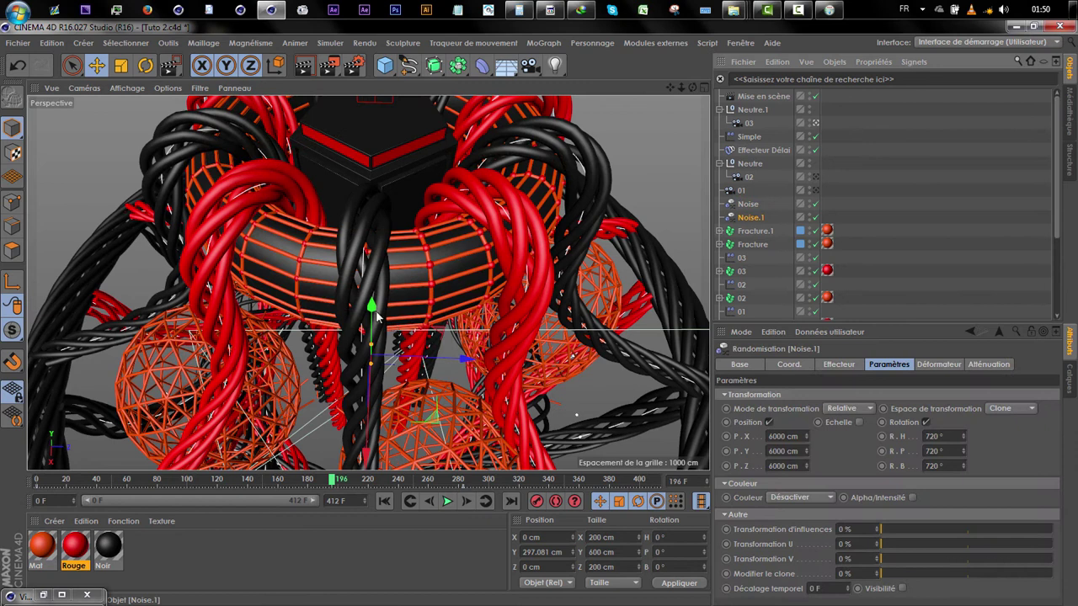
drag(376, 316, 382, 91)
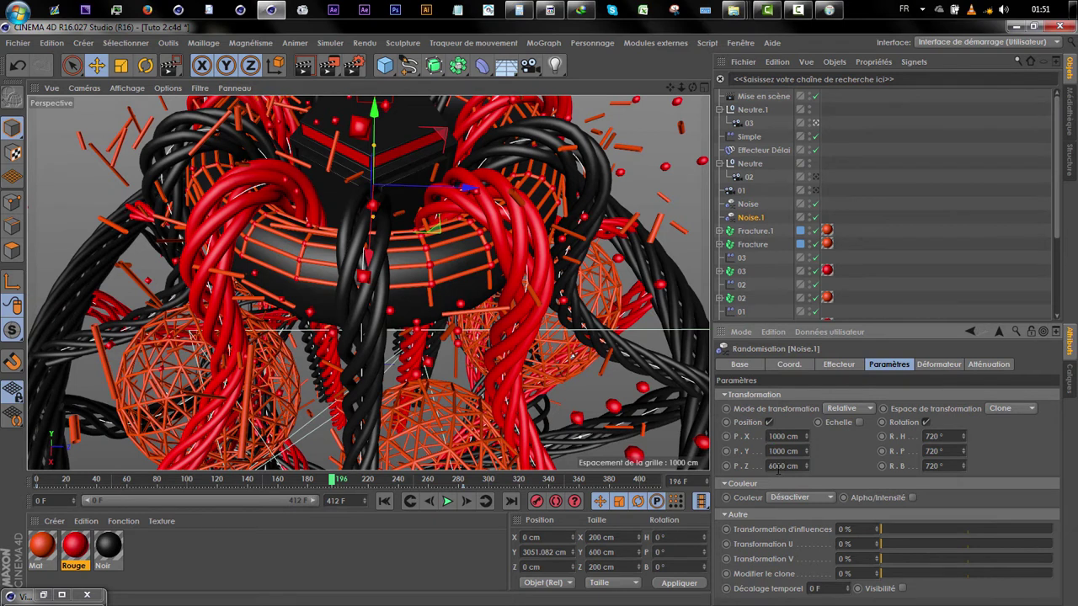
drag(776, 468, 771, 469)
text(0)
key(Return)
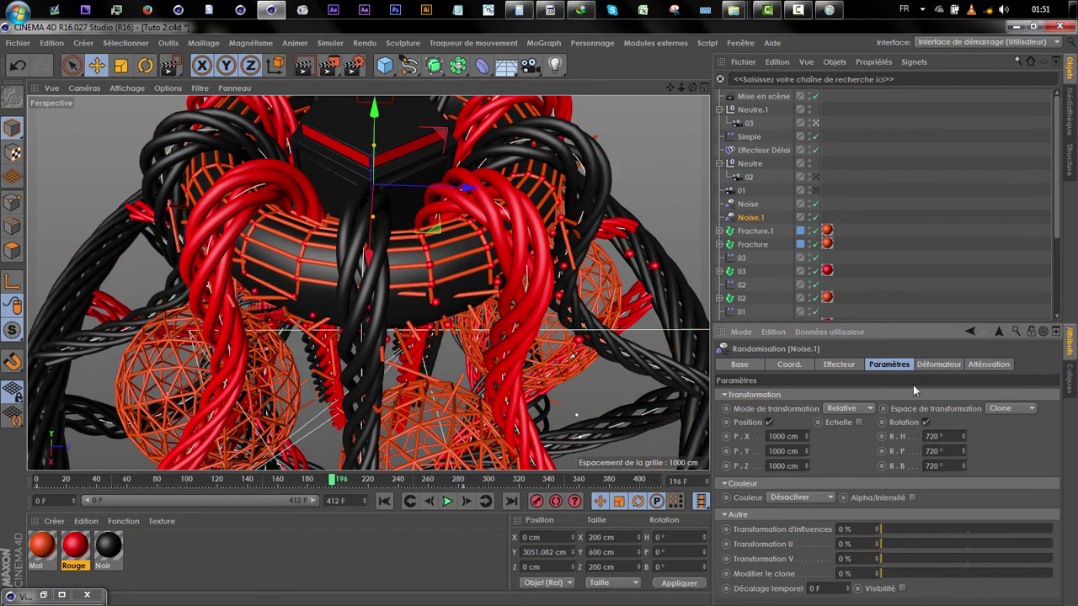
Set the Noise.1 falloff orientation to -Y and lower the effector towards the torus.
click(988, 363)
click(805, 483)
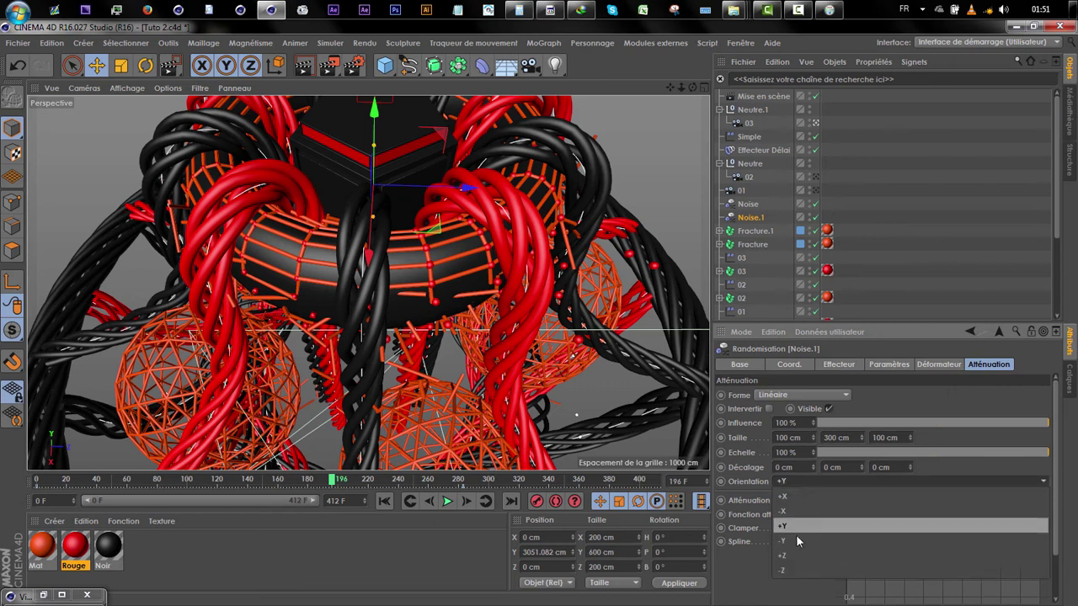
click(795, 534)
drag(378, 130, 381, 187)
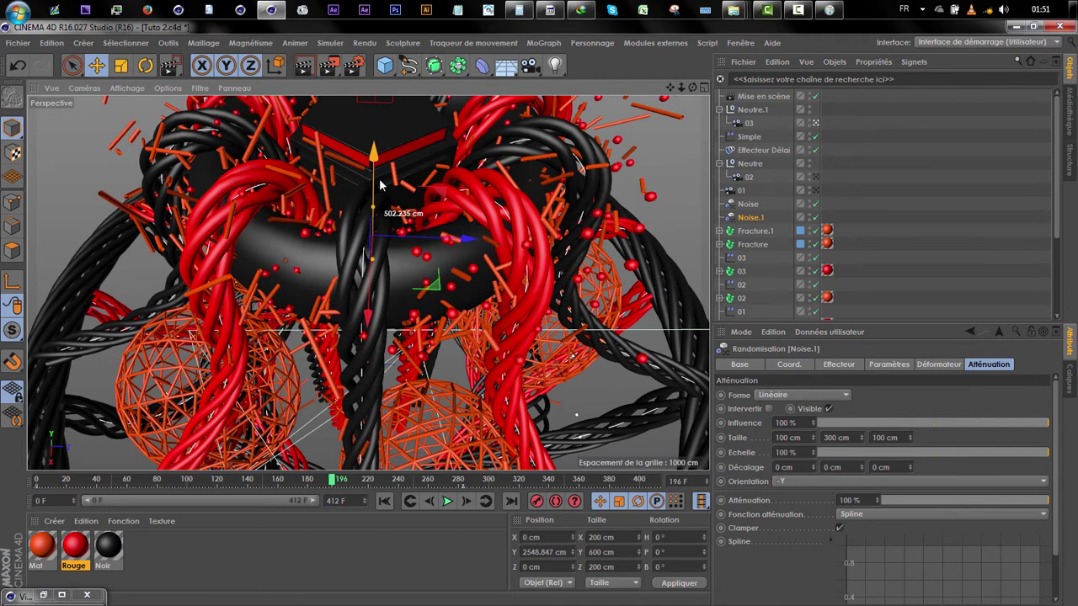
Keyframe Noise.1 raised to about Y 3837 cm at frame 214, checking the torus pieces back to frame 177.
click(249, 482)
click(447, 501)
click(447, 502)
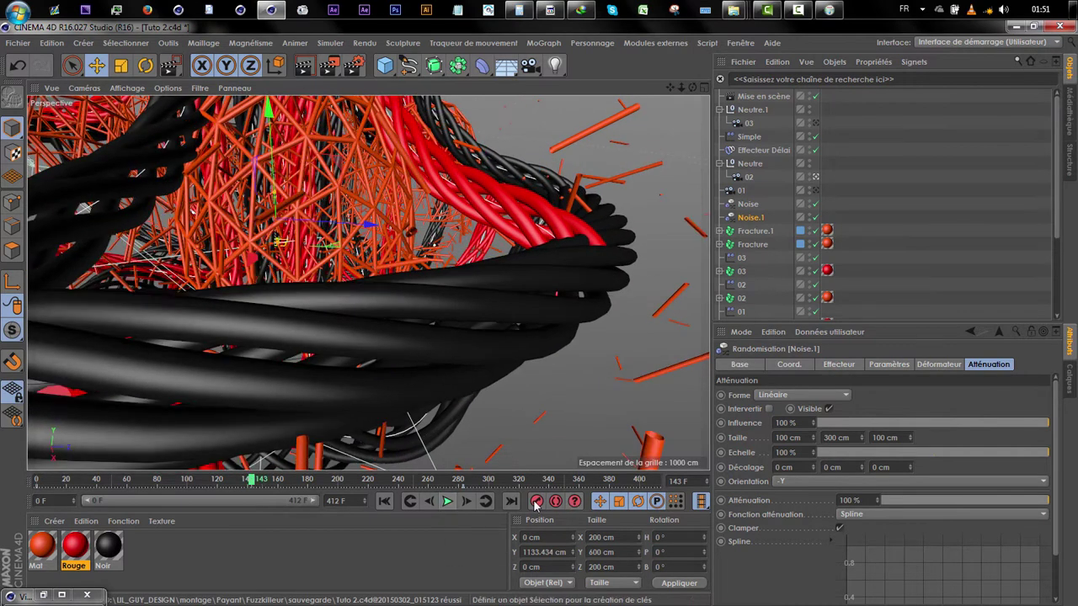
click(447, 503)
click(447, 503)
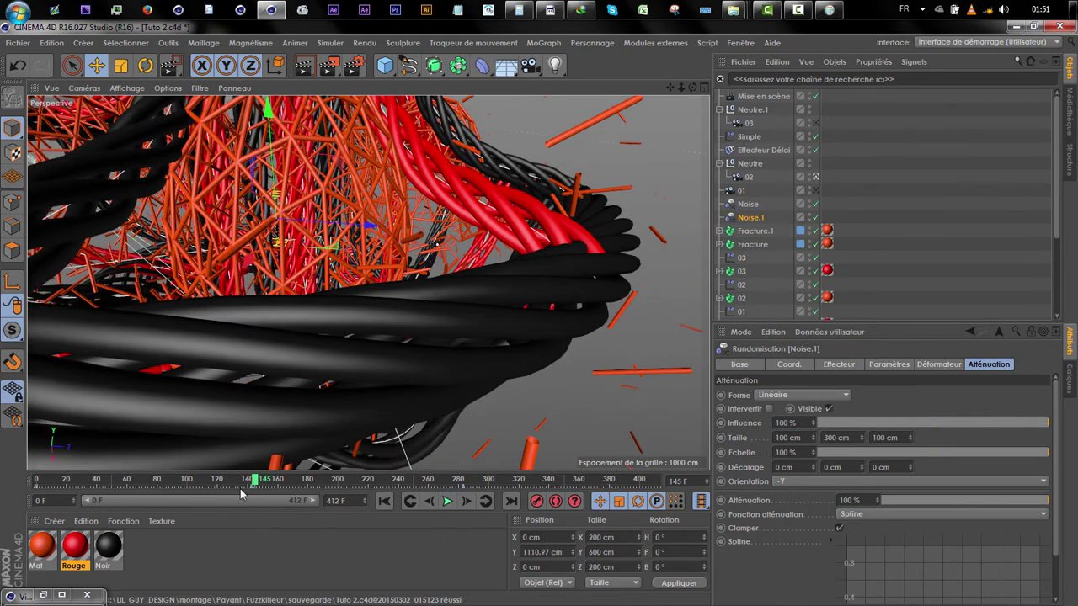
drag(267, 485, 363, 484)
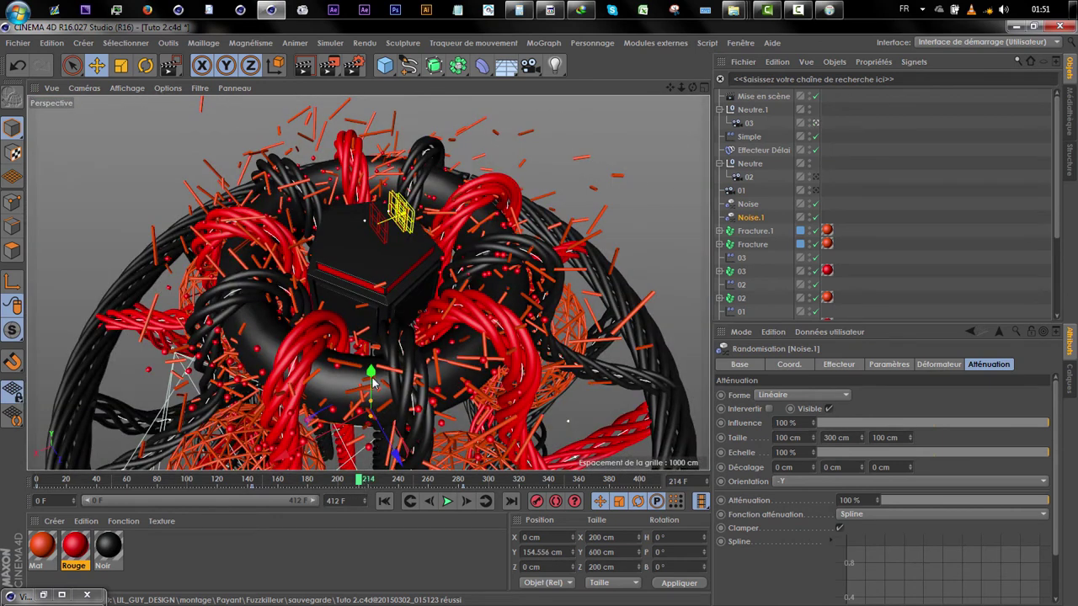
drag(374, 376, 382, 128)
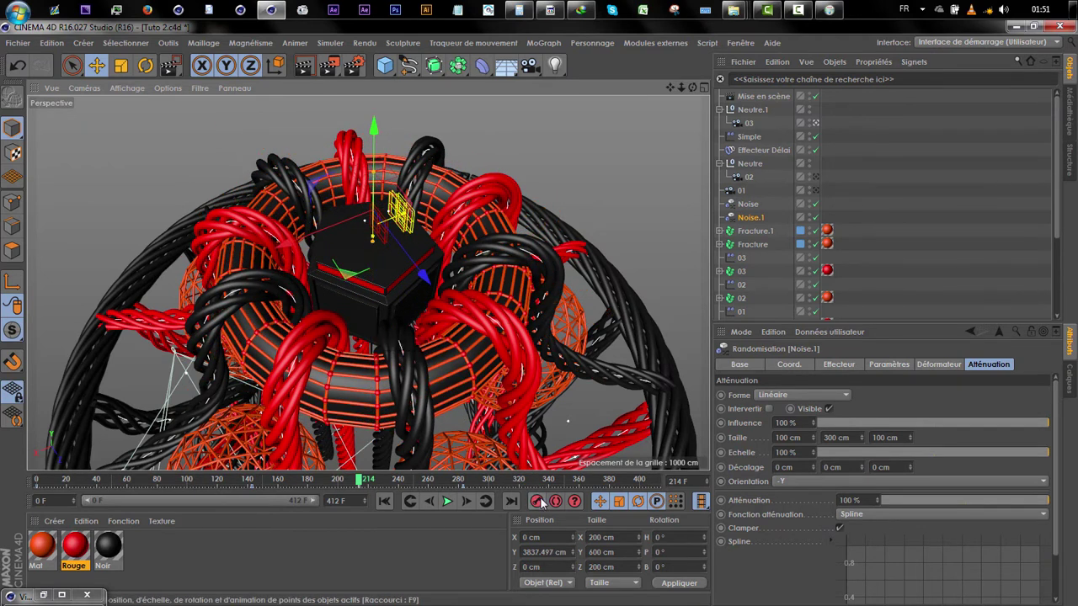
drag(364, 484, 327, 482)
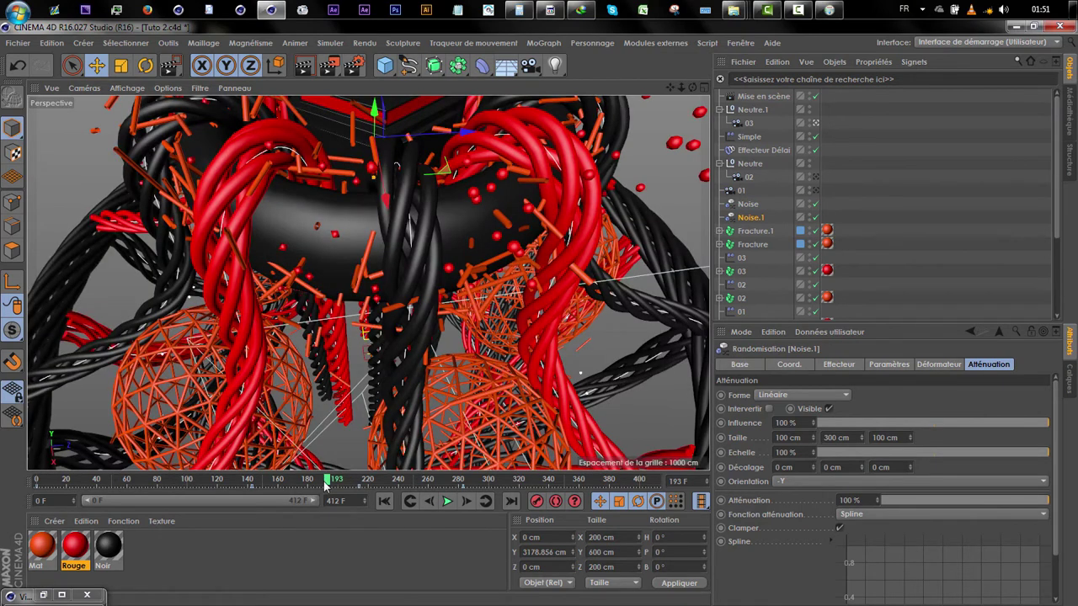
drag(318, 488, 304, 487)
Add a Delay effector to both Fracture.1 and Fracture.
drag(776, 261, 760, 231)
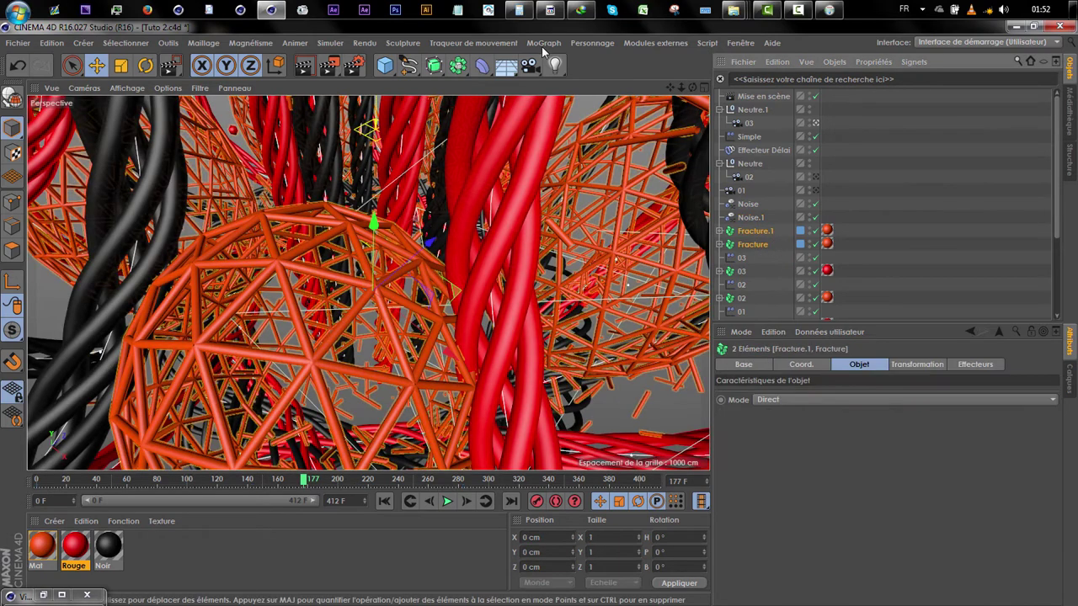
click(543, 43)
mouse_move(590, 64)
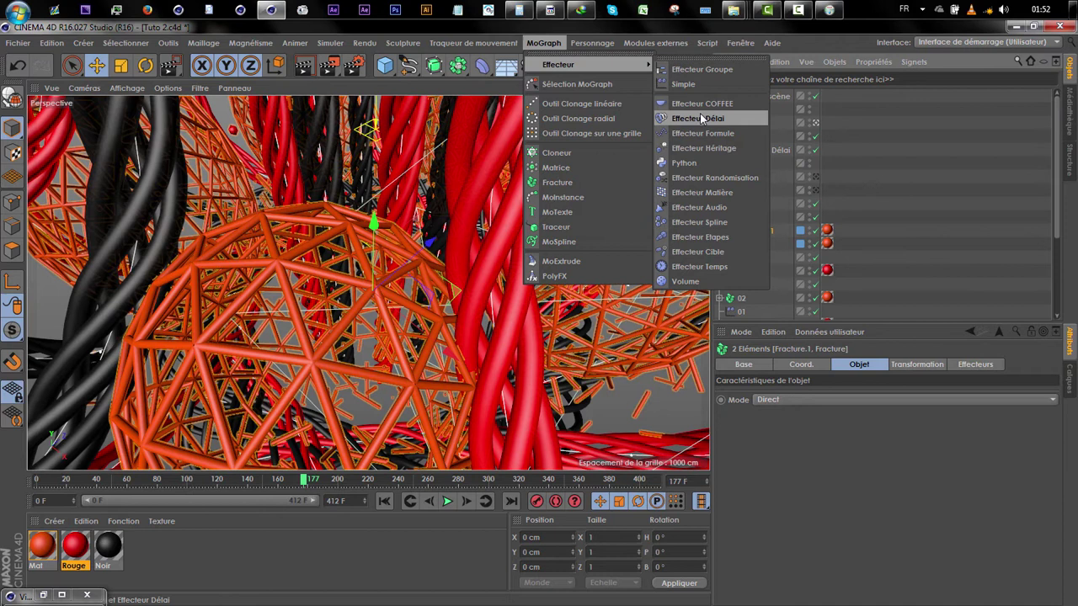
click(699, 118)
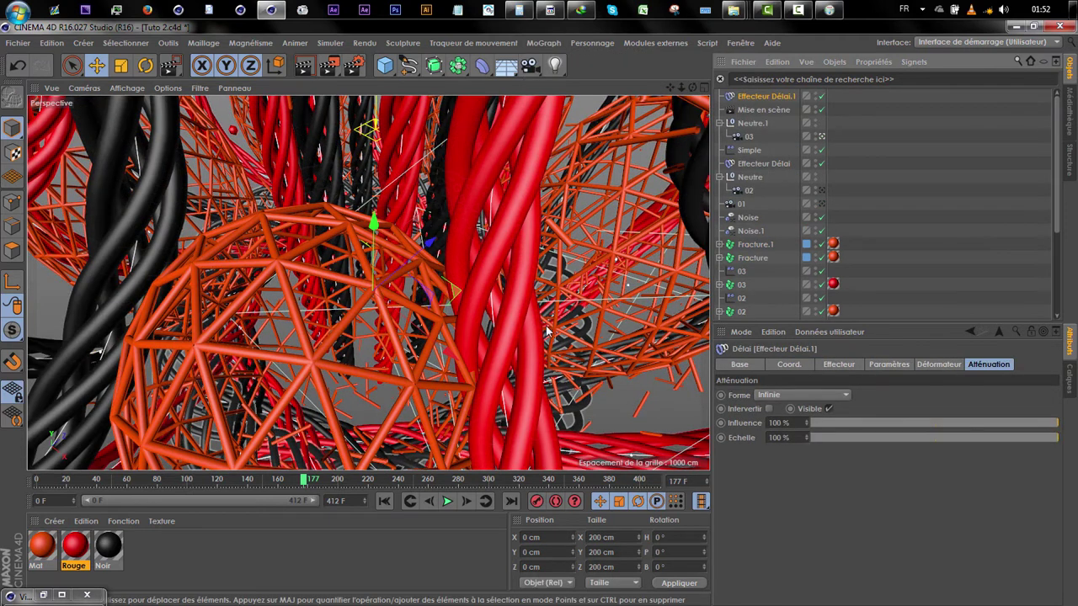
Start rendering the frame range without saving to a file, review the earlier preview up to frame 196 and return to the scene.
click(328, 65)
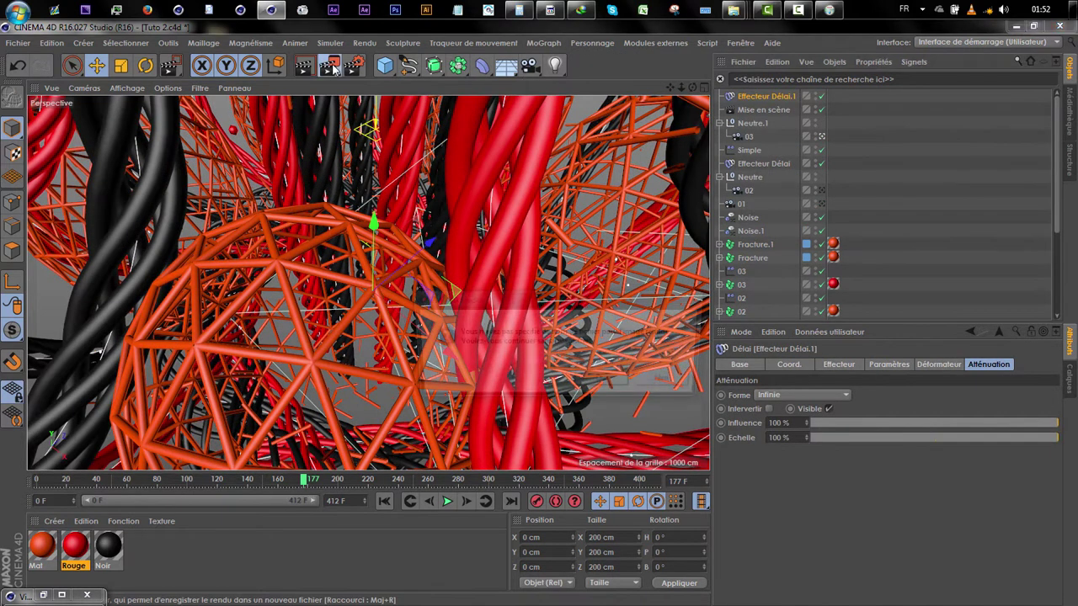
click(606, 382)
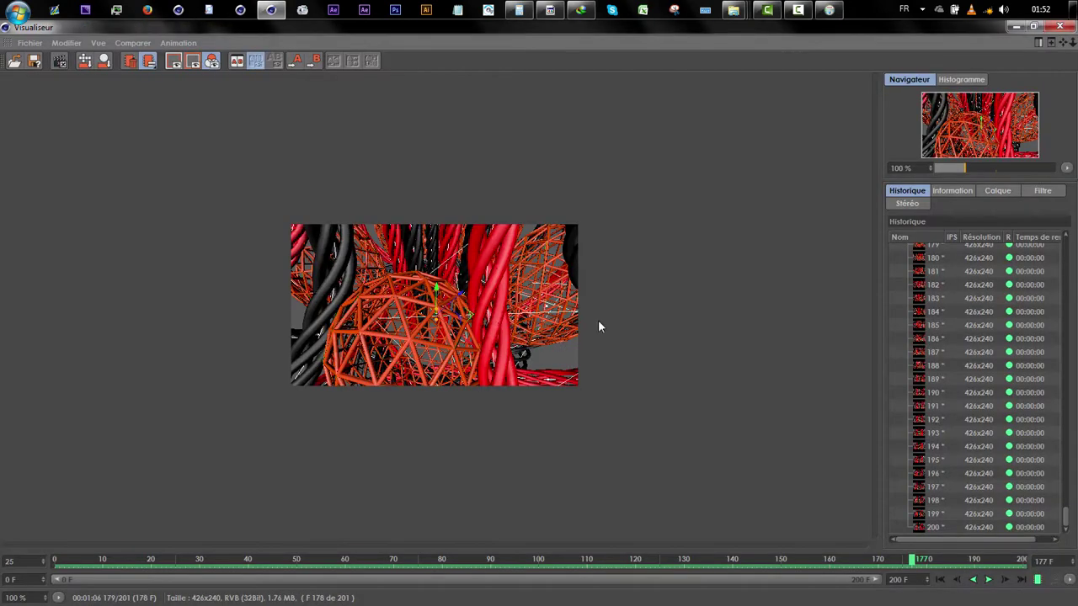
click(988, 580)
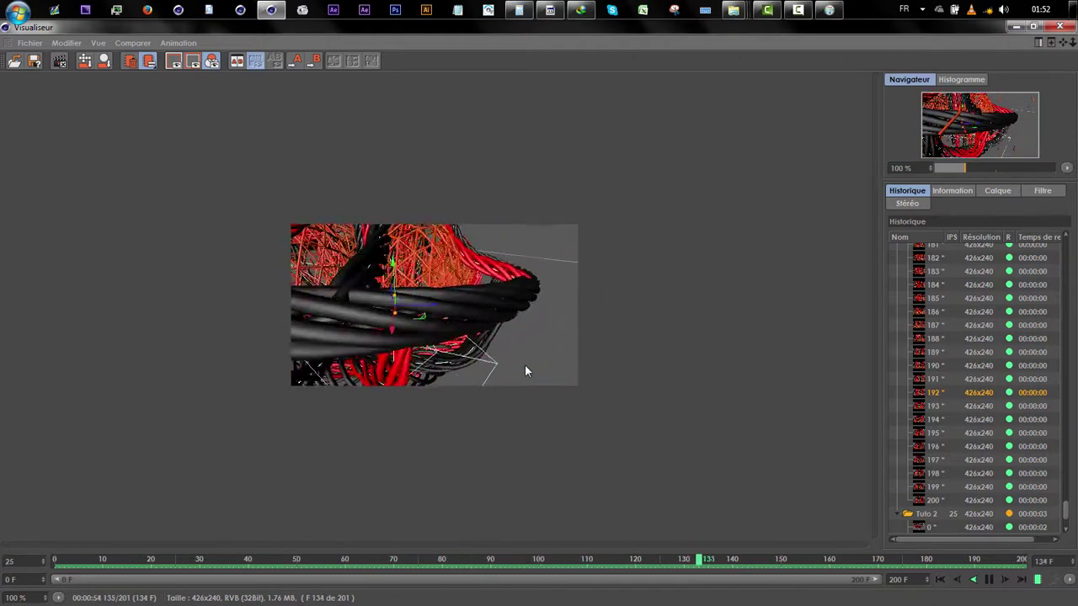
click(420, 566)
drag(420, 567, 1004, 568)
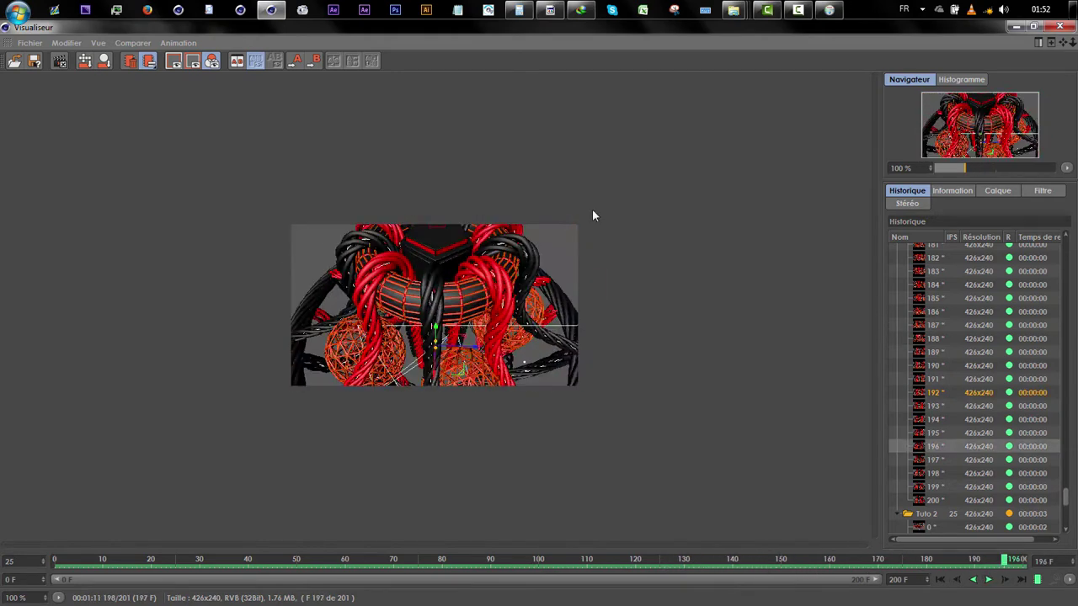
click(1016, 26)
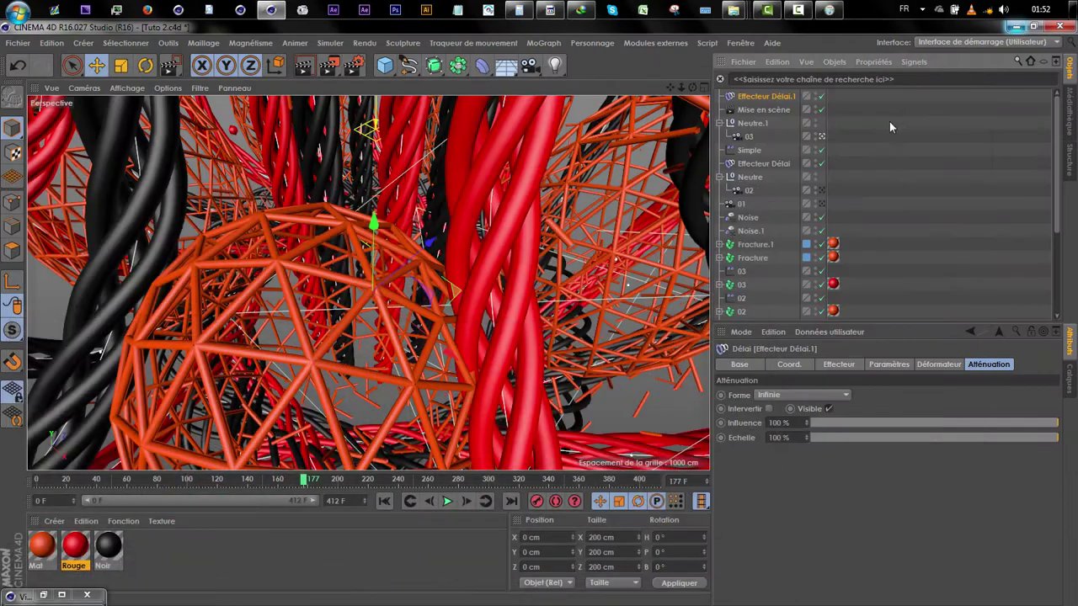
Set the animation speed of both Noise and Noise.1 to 2 % and save the scene as Tuto 4.c4d.
drag(748, 217, 749, 229)
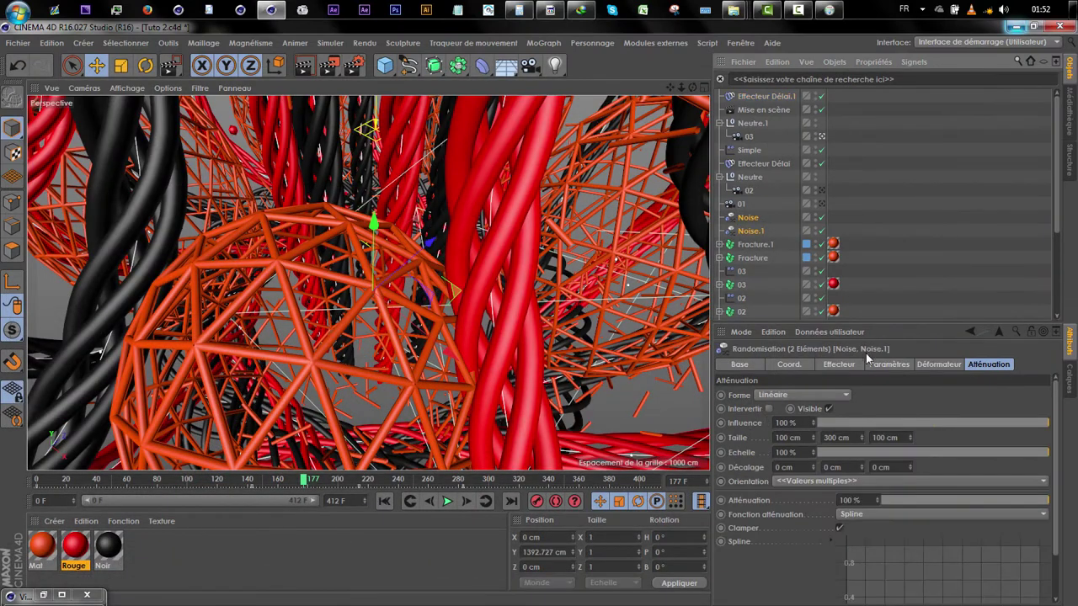
click(888, 364)
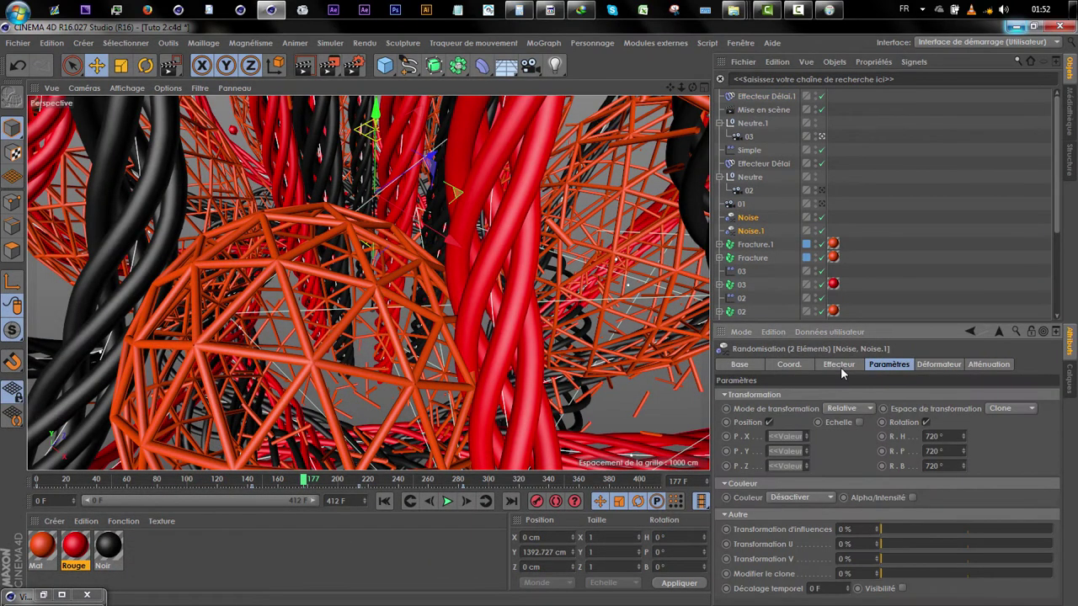
click(841, 365)
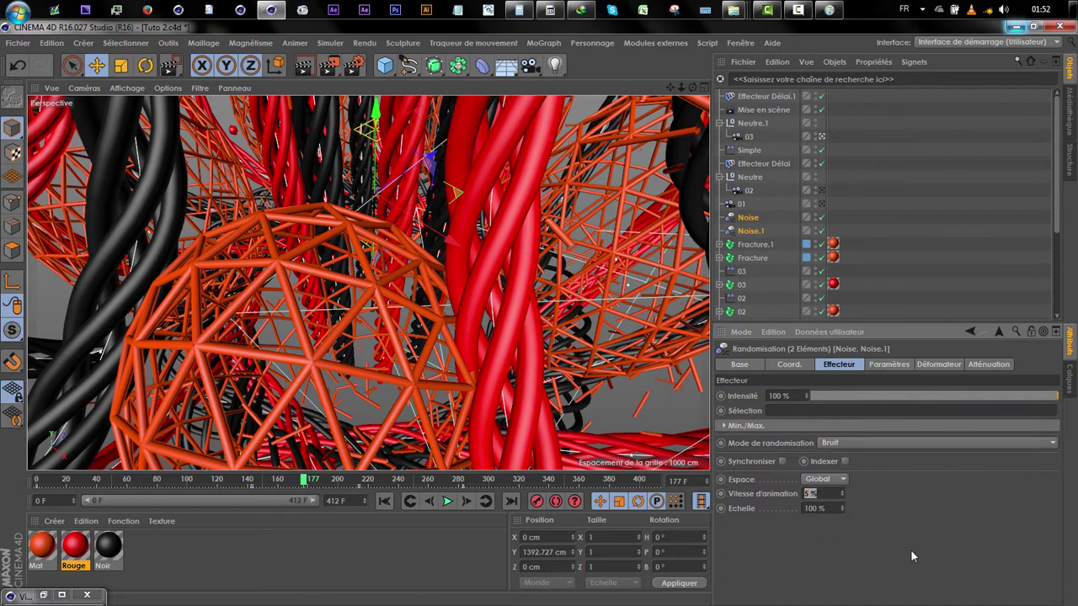
text(12)
key(Return)
click(18, 42)
click(71, 192)
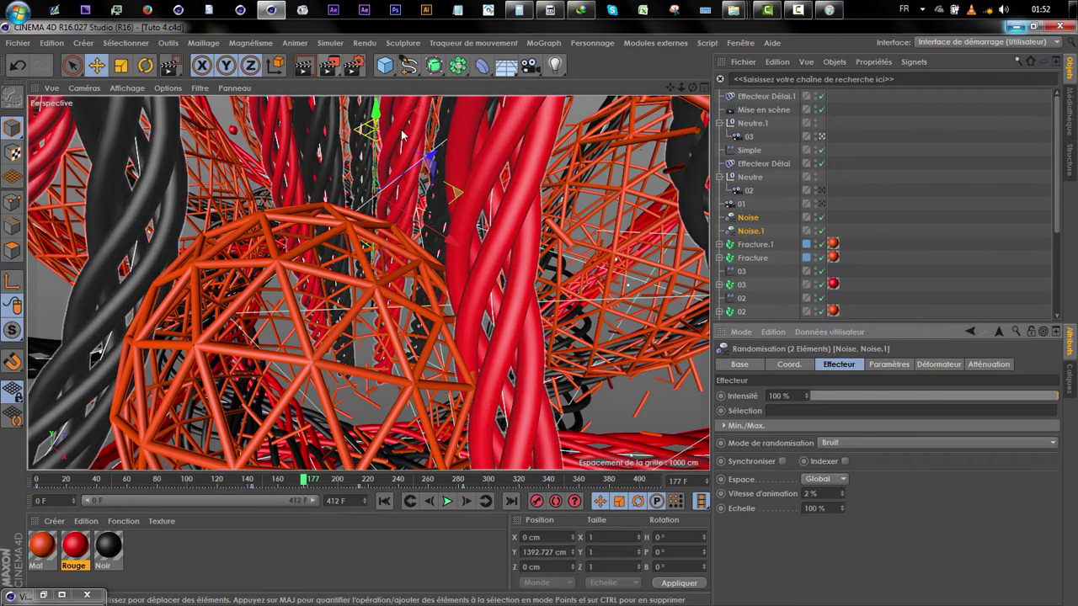
Reopen the render viewer, select the new render and play its frames to check how the torus and sphere pieces assemble.
click(65, 596)
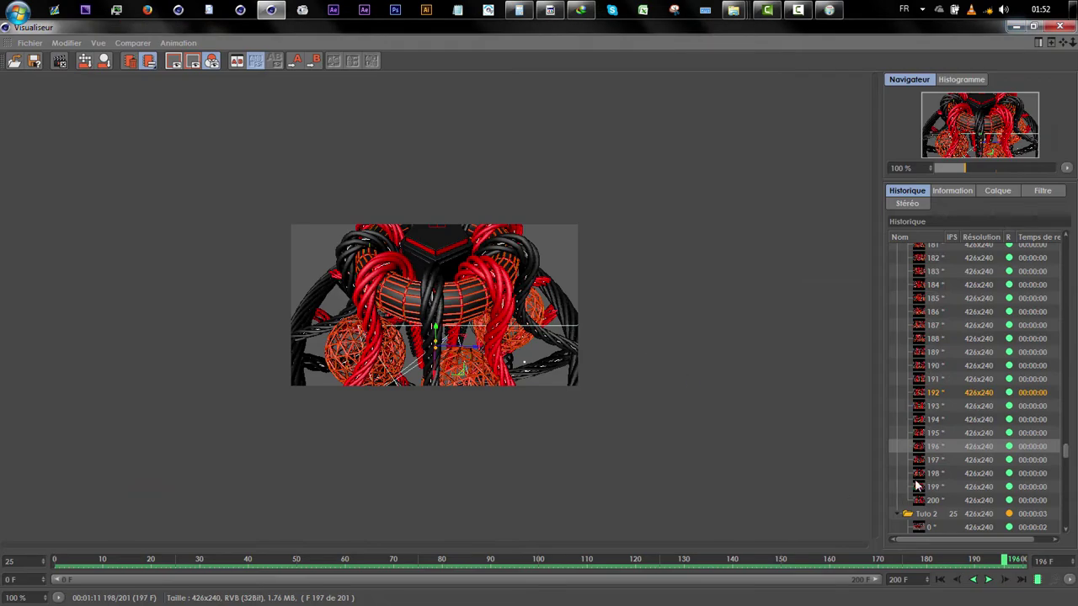
click(923, 527)
click(1008, 581)
click(1022, 581)
click(955, 581)
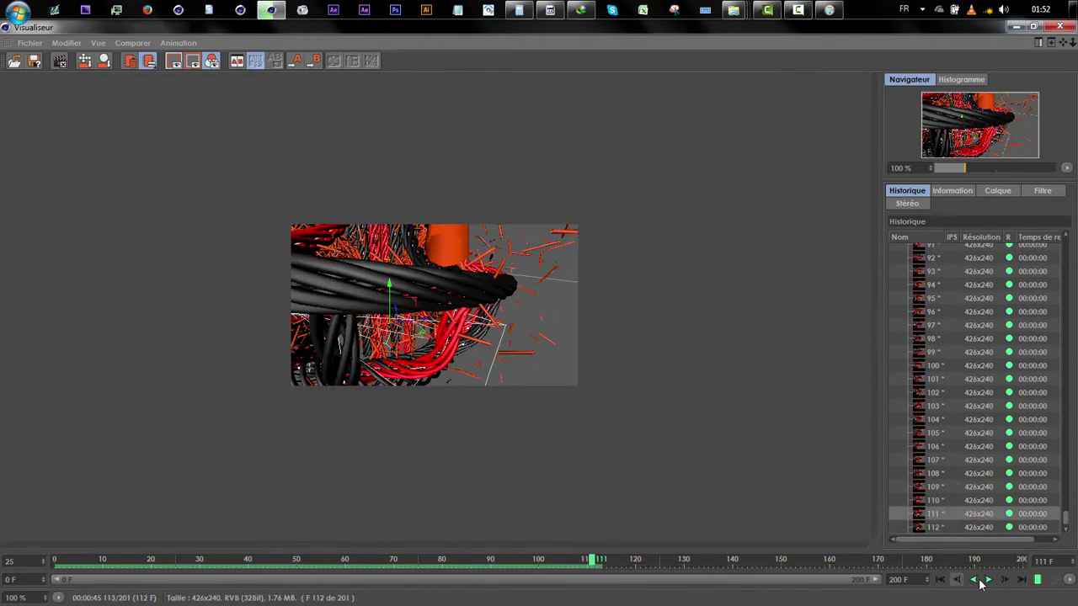
click(975, 581)
click(988, 581)
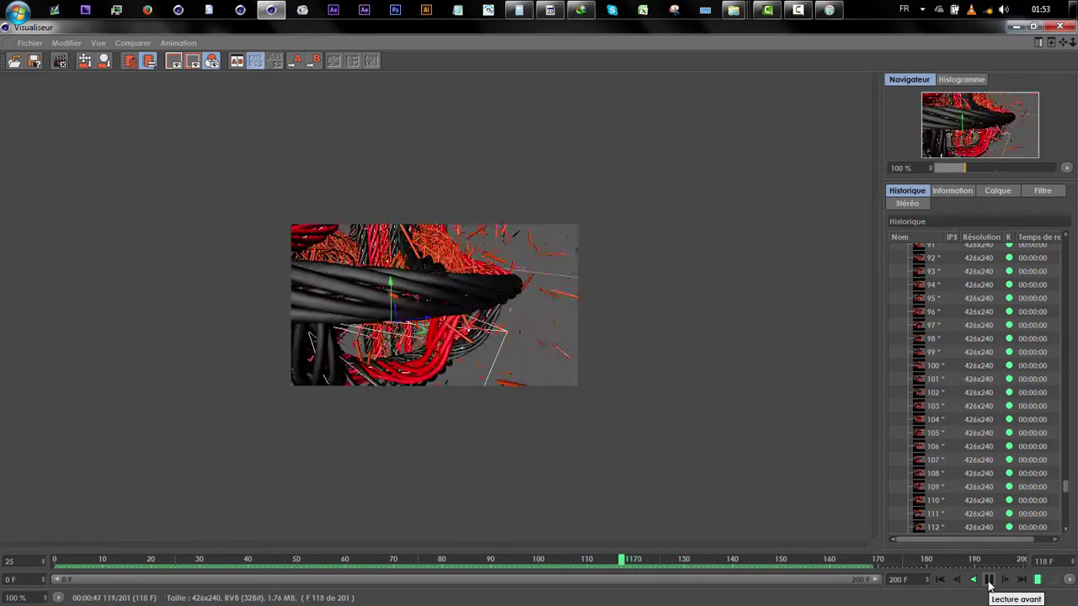
Scrub through the rendered preview, replay it from frame 0 to check the camera movement and return to the scene.
mouse_move(640, 559)
mouse_down()
mouse_move(392, 552)
mouse_move(423, 547)
mouse_up()
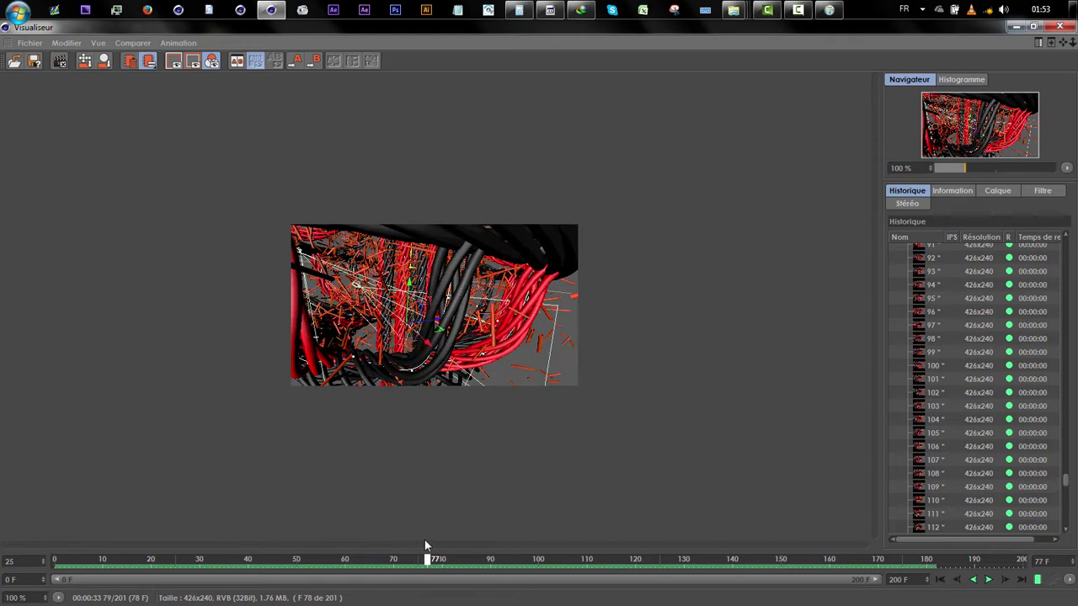
drag(487, 551, 441, 551)
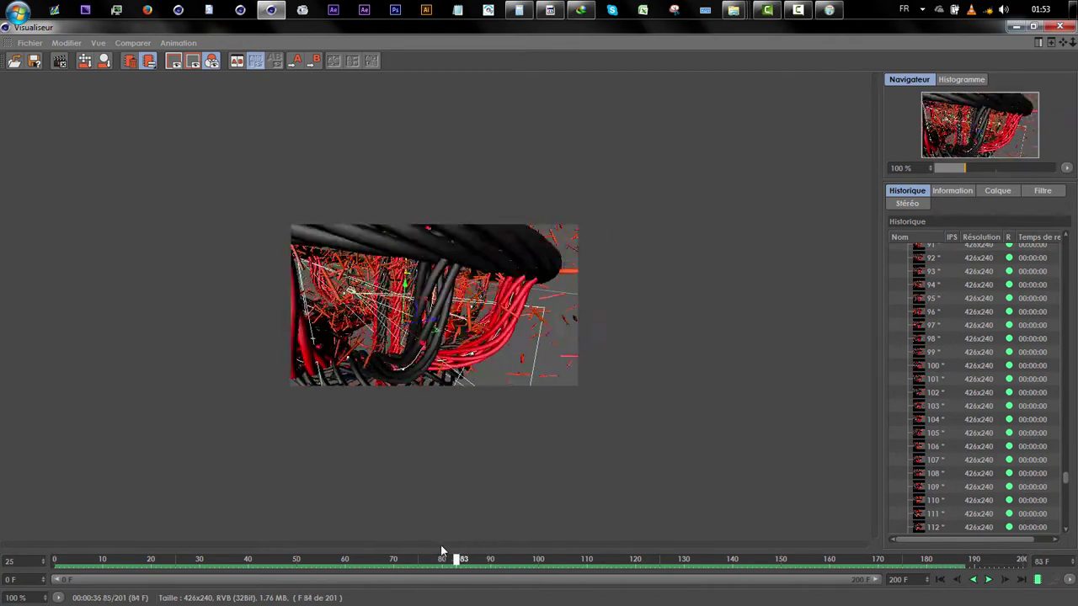
mouse_move(367, 549)
mouse_down()
mouse_move(328, 550)
mouse_move(481, 553)
mouse_up()
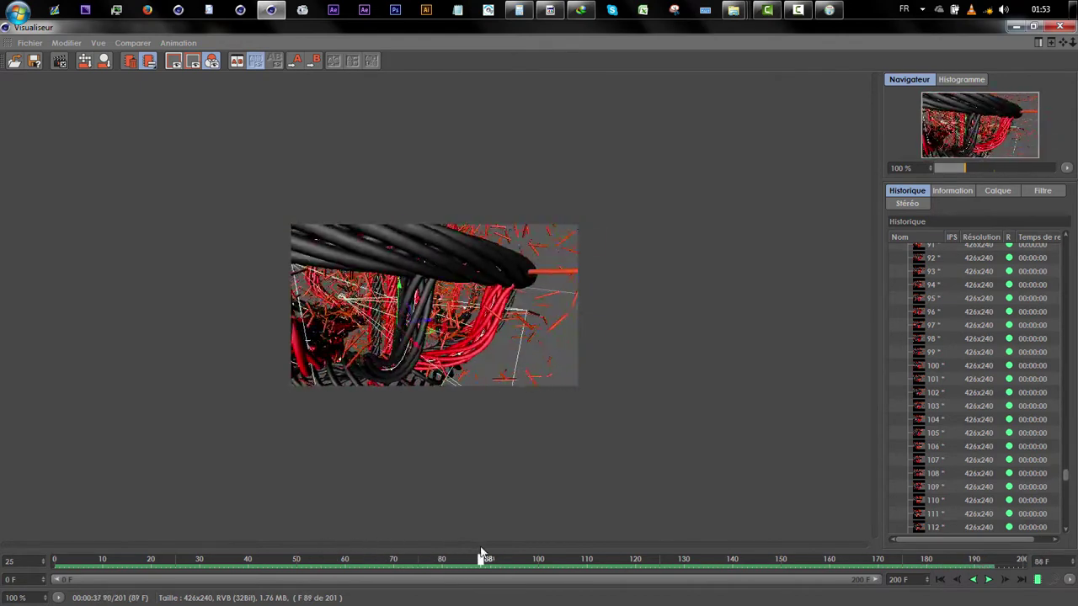
mouse_move(364, 549)
mouse_down()
mouse_move(328, 549)
mouse_move(660, 555)
mouse_up()
mouse_move(746, 554)
mouse_down()
mouse_move(849, 562)
mouse_move(728, 563)
mouse_up()
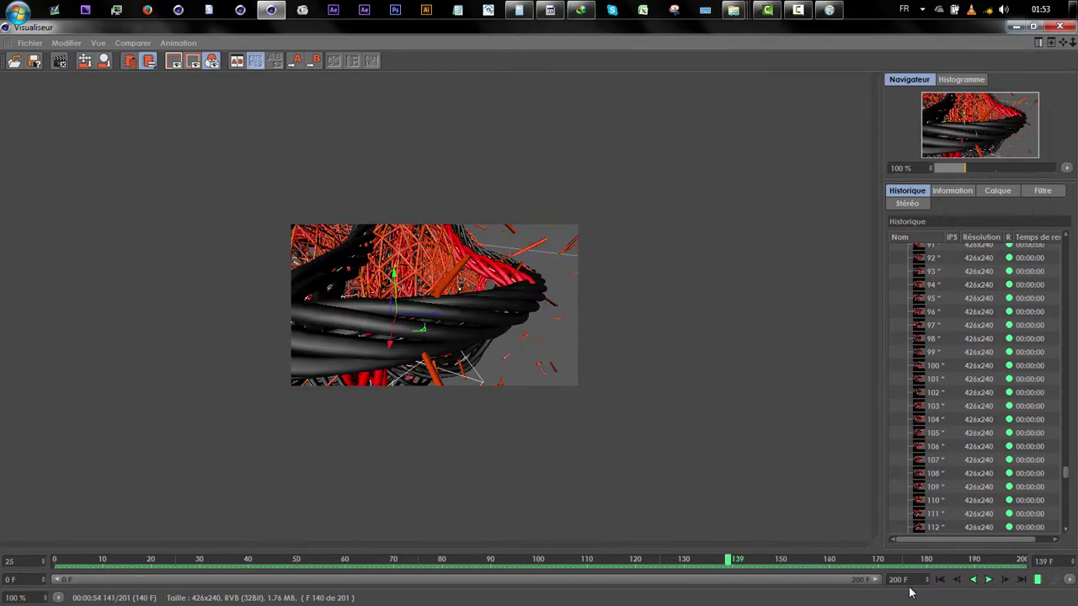
click(989, 580)
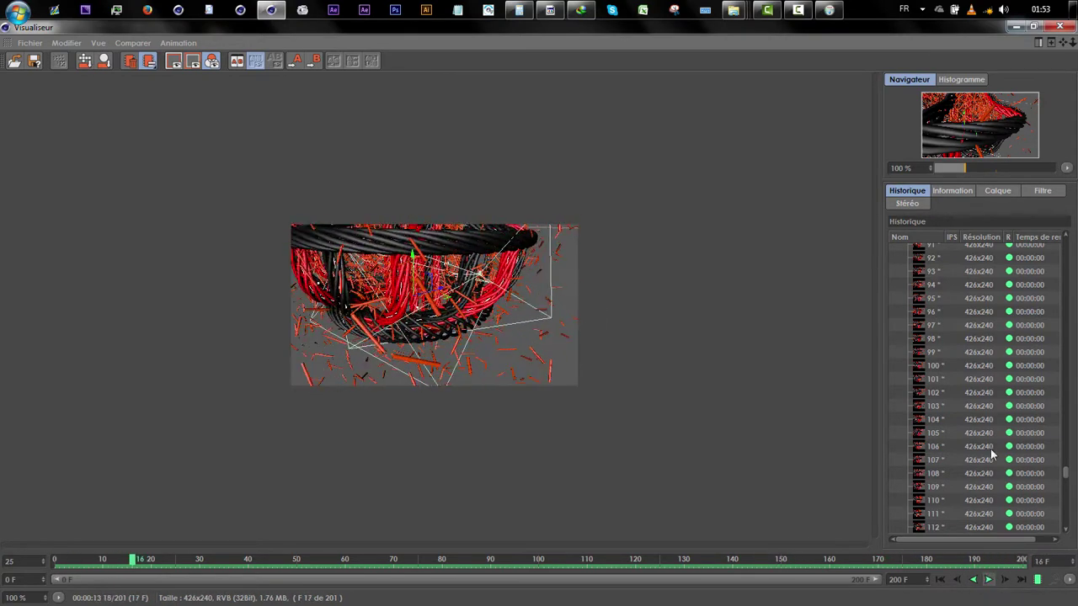
click(940, 582)
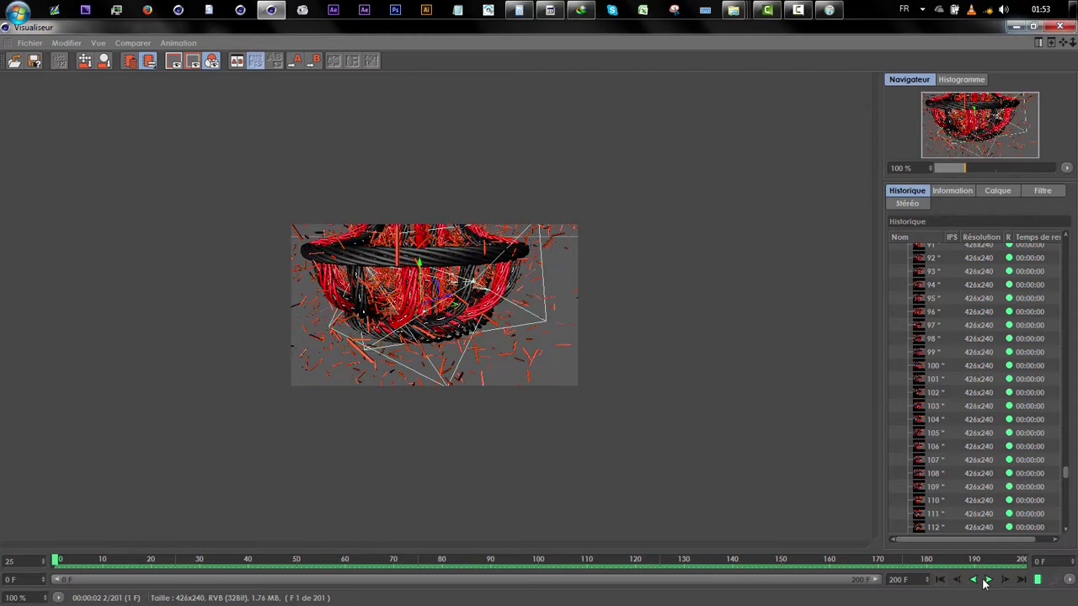
click(990, 580)
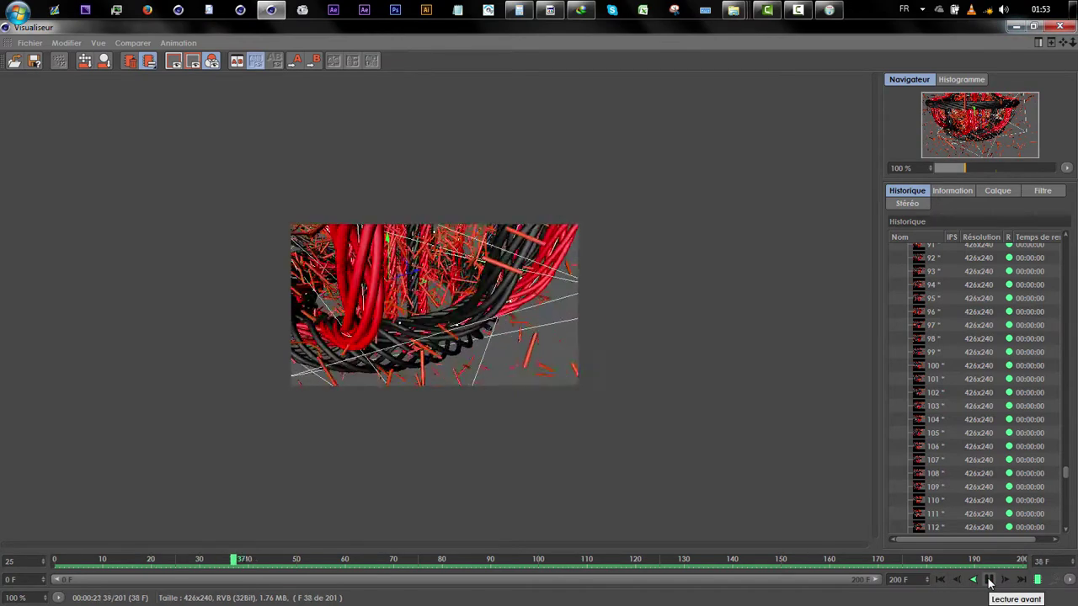
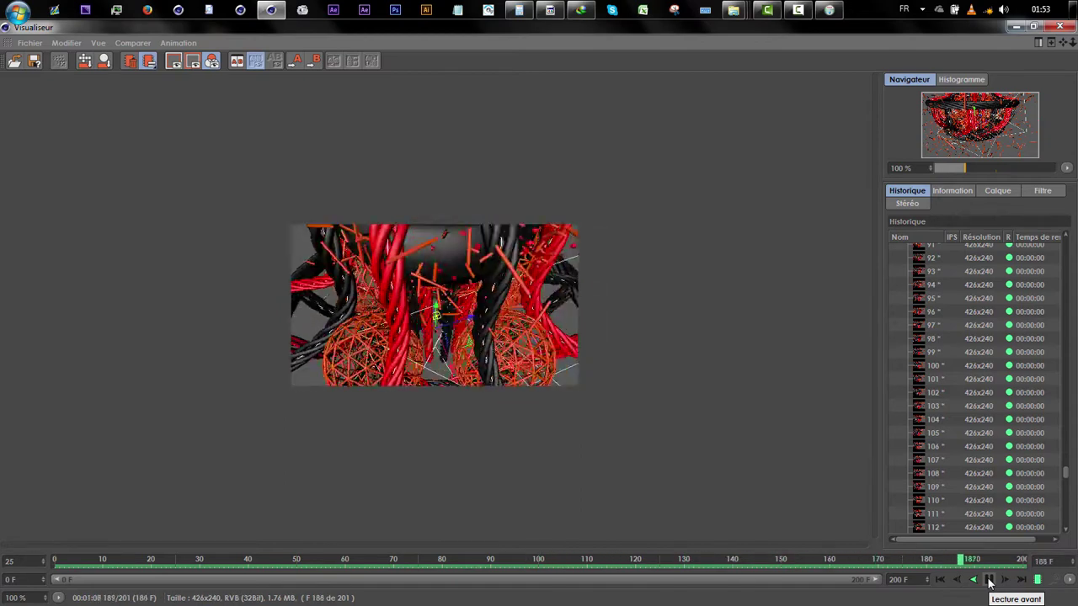
click(1016, 27)
click(329, 65)
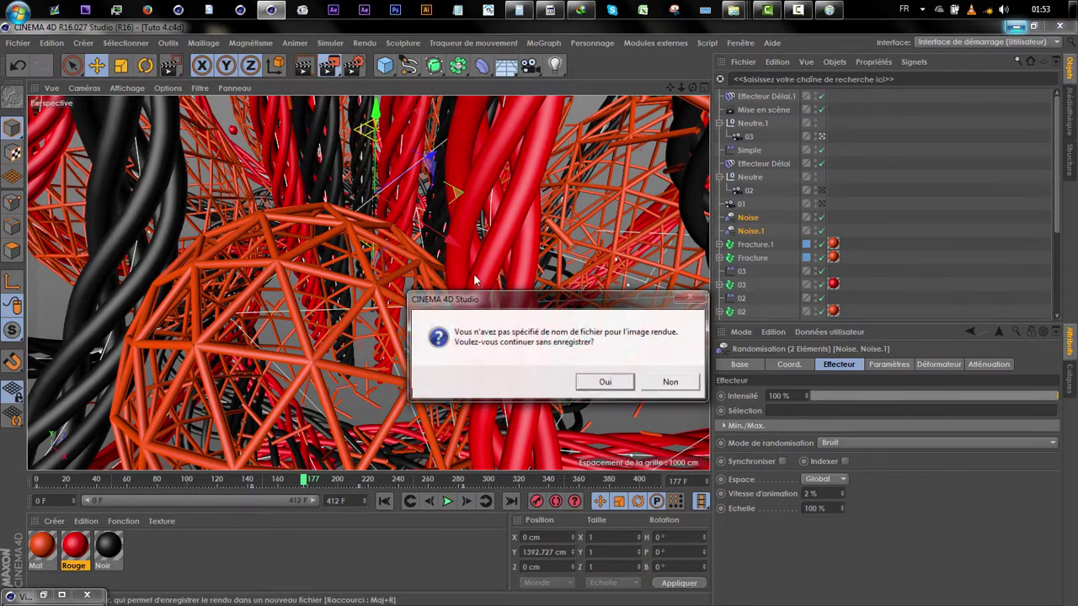
click(671, 383)
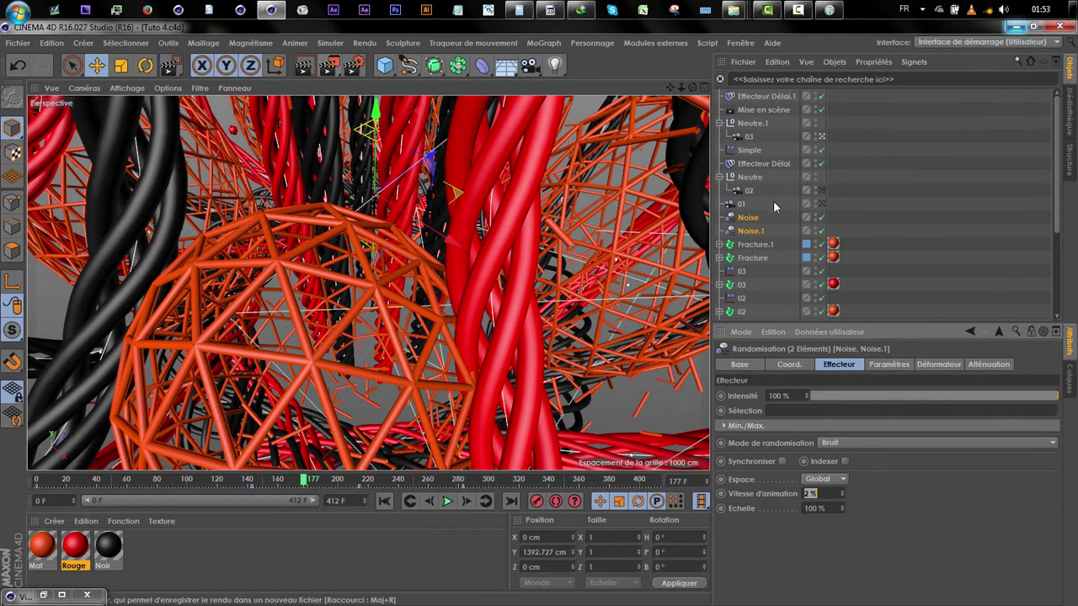
Move to frame 76 and show the Position X function curve of the camera 02 under Neutre.
click(748, 191)
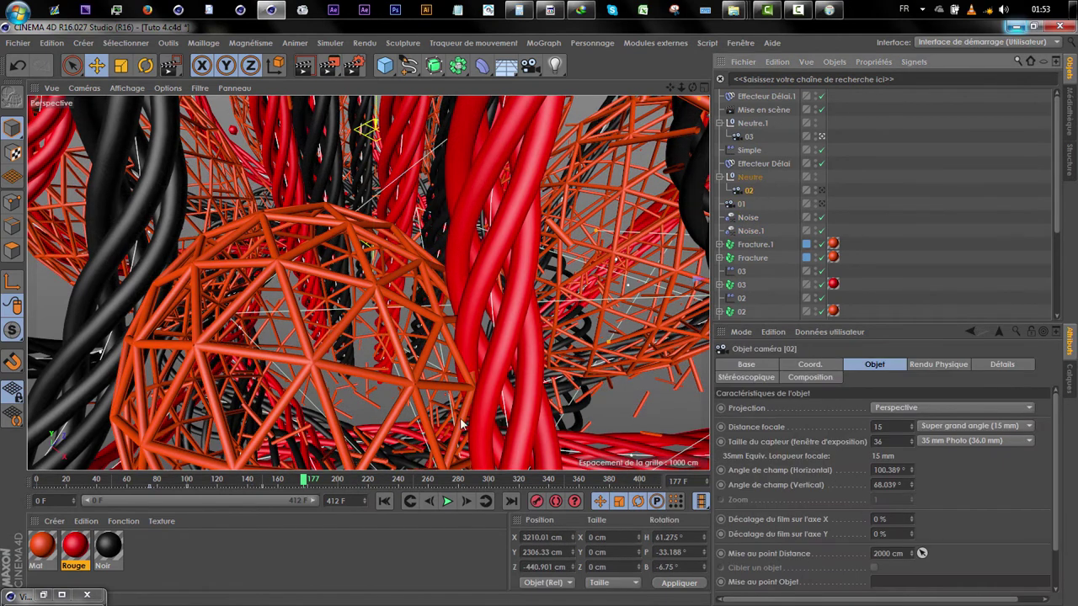
click(410, 501)
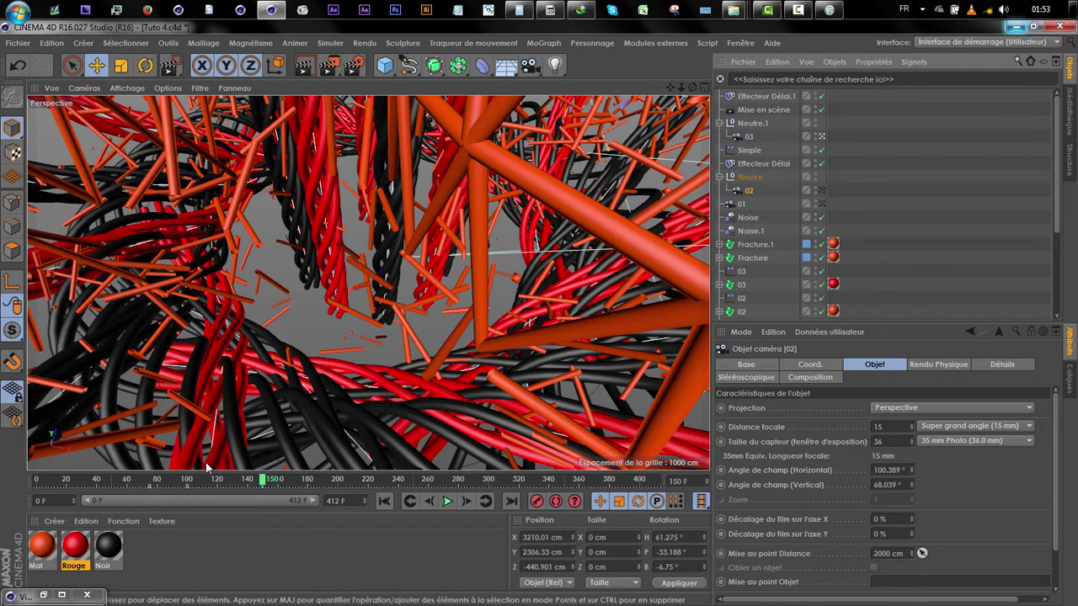
click(154, 483)
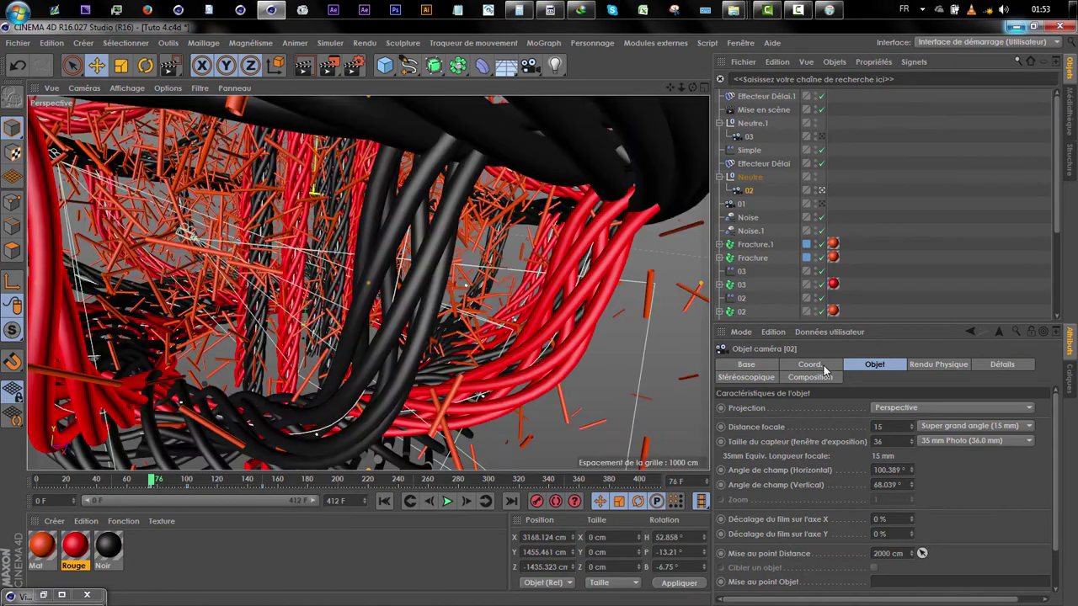
click(823, 367)
right_click(766, 409)
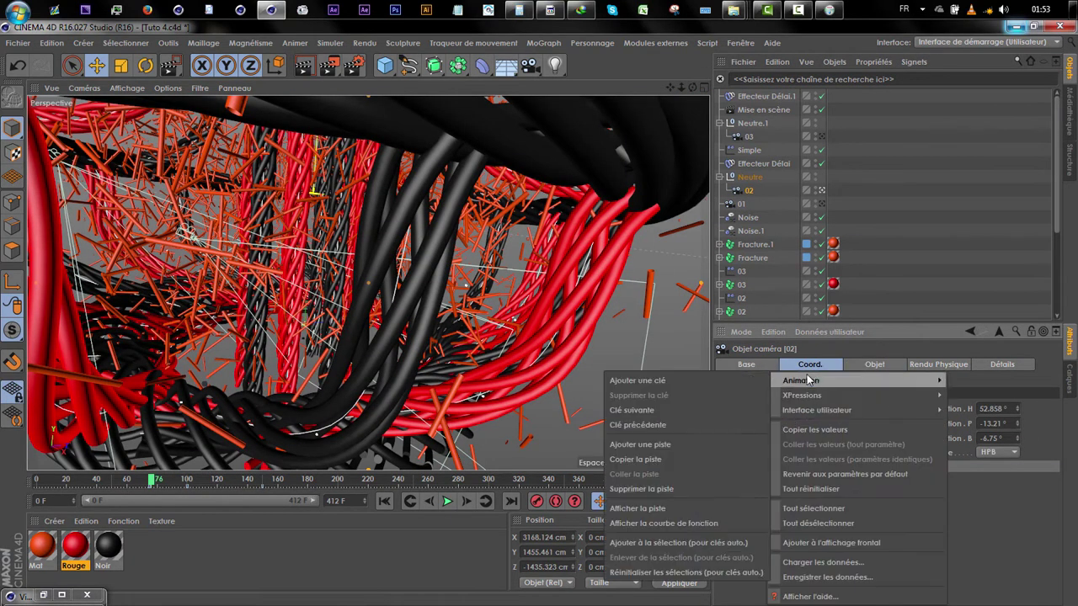
click(1041, 497)
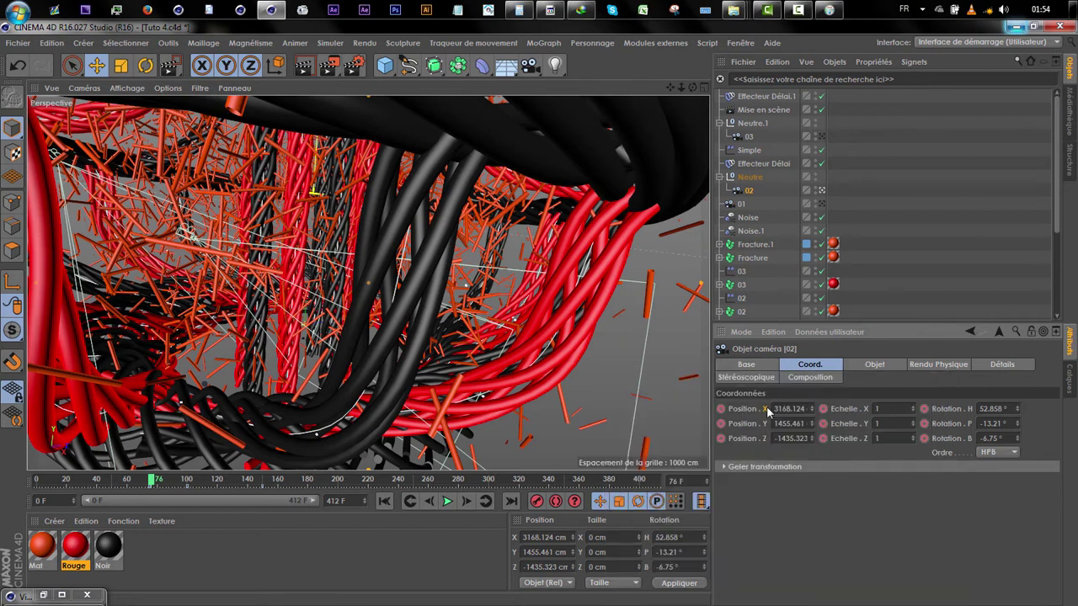
right_click(768, 410)
mouse_move(796, 381)
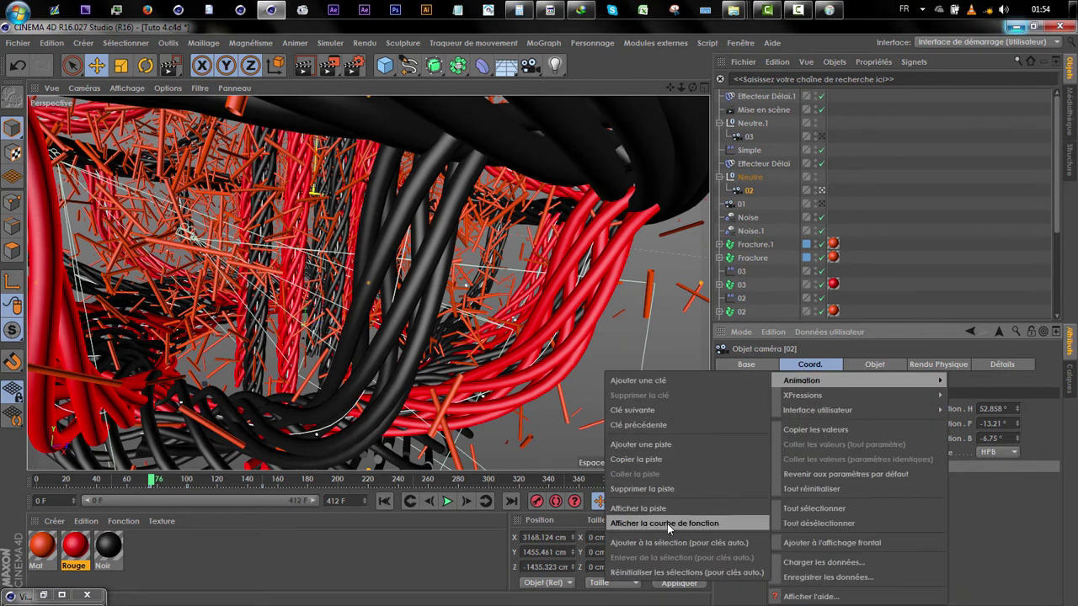
click(720, 523)
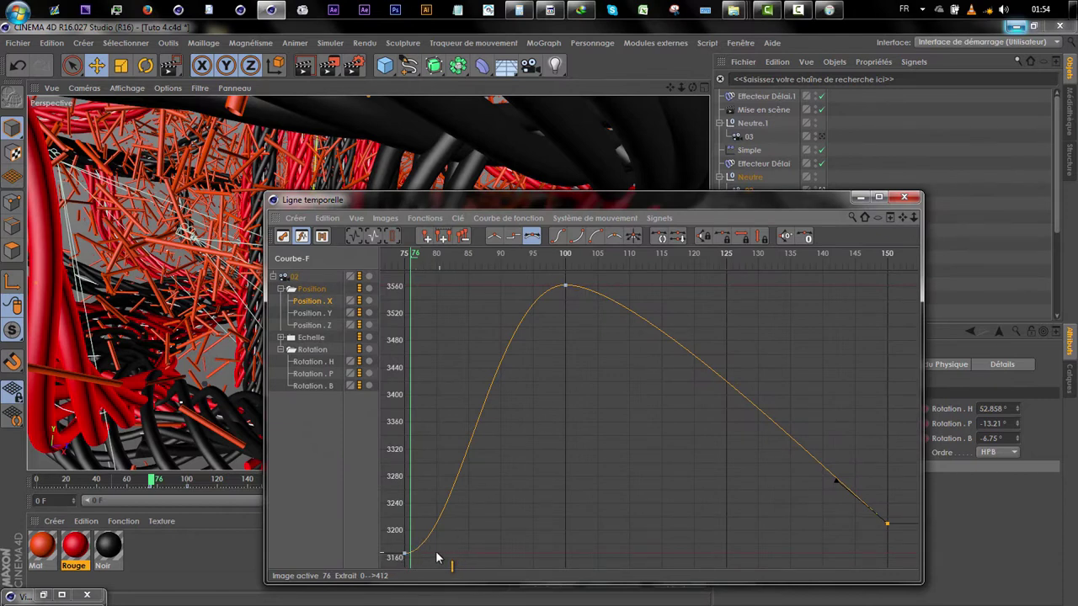
Raise the starting tangents at frame 75 on camera 02's Position X and Position Y curves so the motion begins without easing in.
click(410, 554)
drag(443, 554, 412, 542)
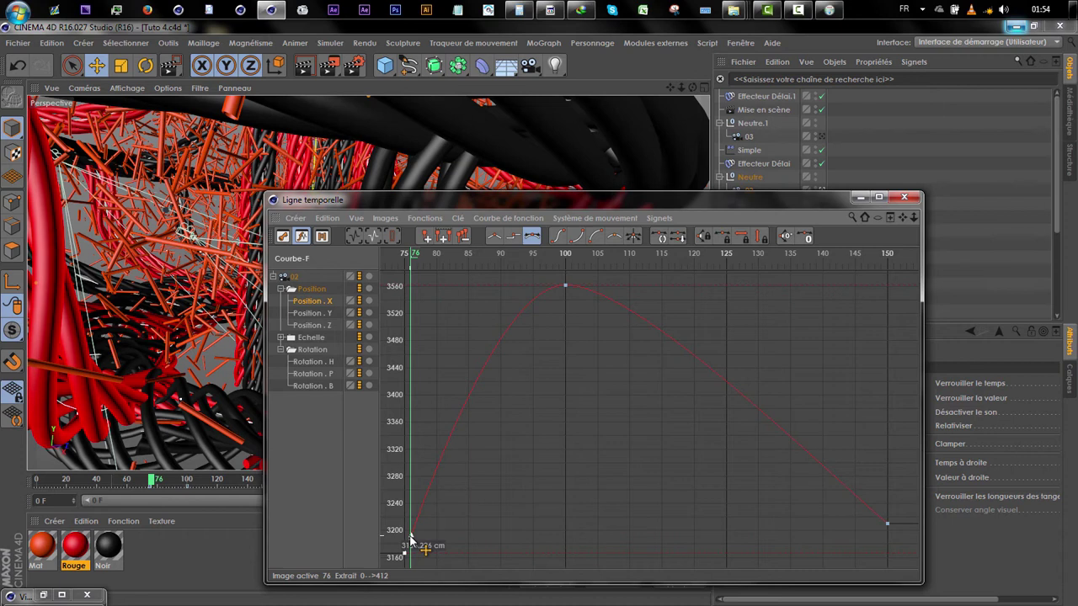
click(411, 540)
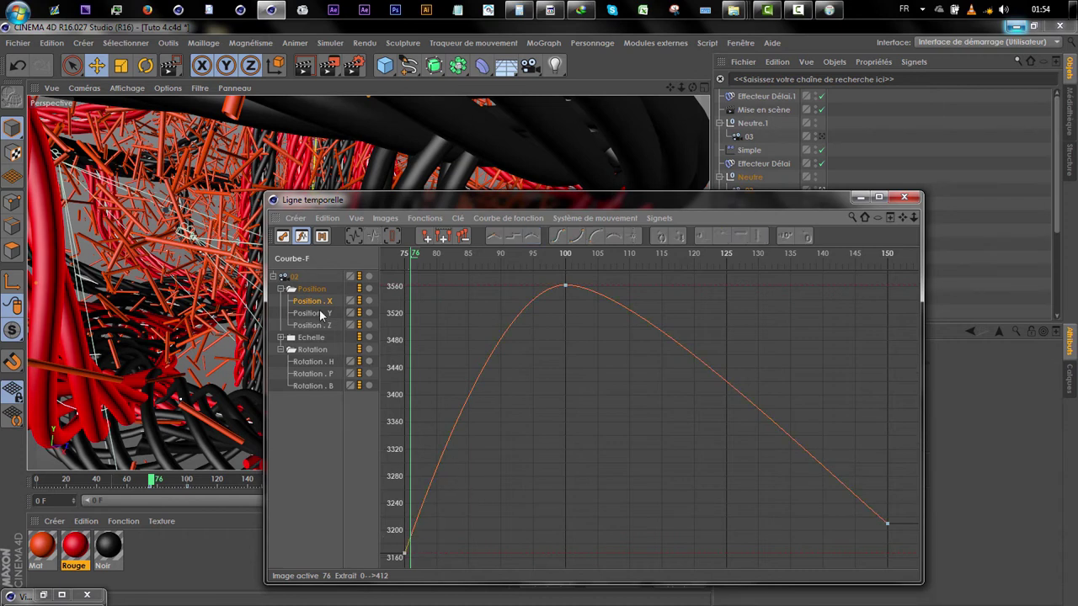
click(320, 313)
key(h)
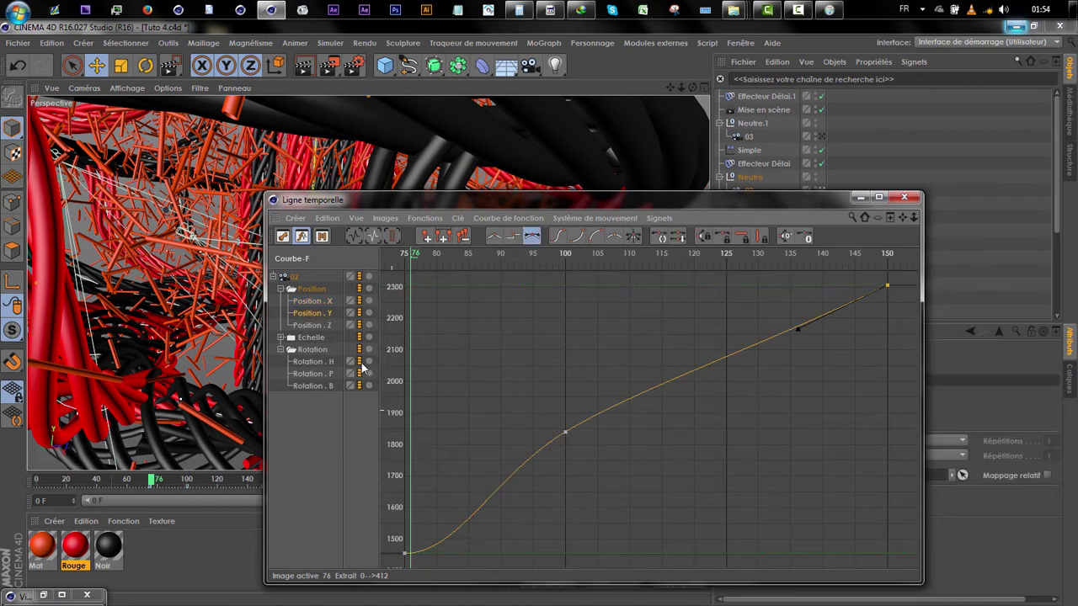
drag(441, 576, 383, 538)
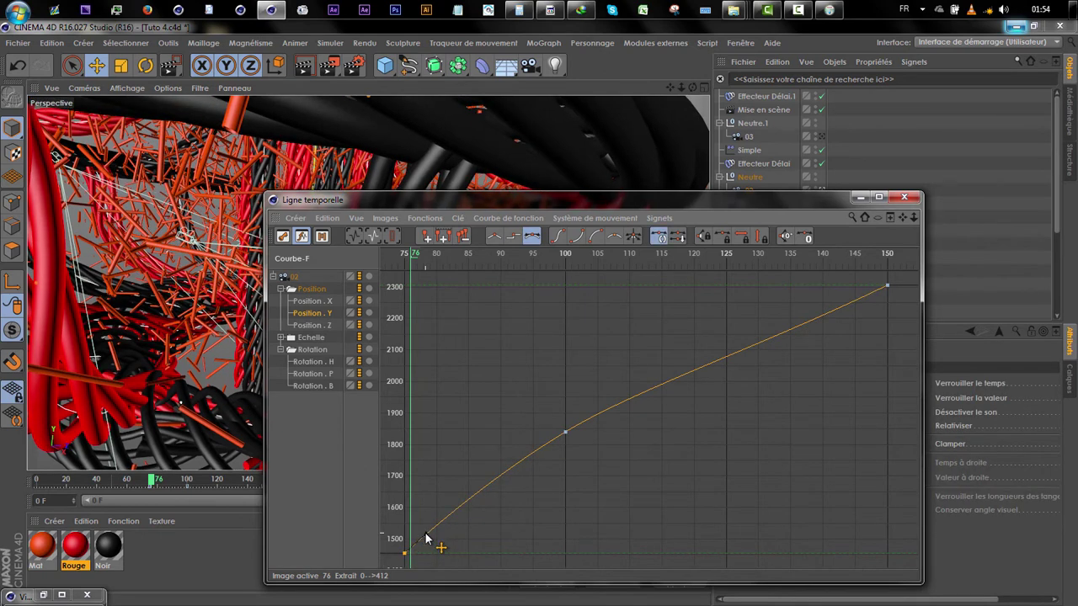
Adjust camera 02's Position Z curve by raising the frame 75 tangent slightly and shortening the frame 100 tangents.
click(309, 325)
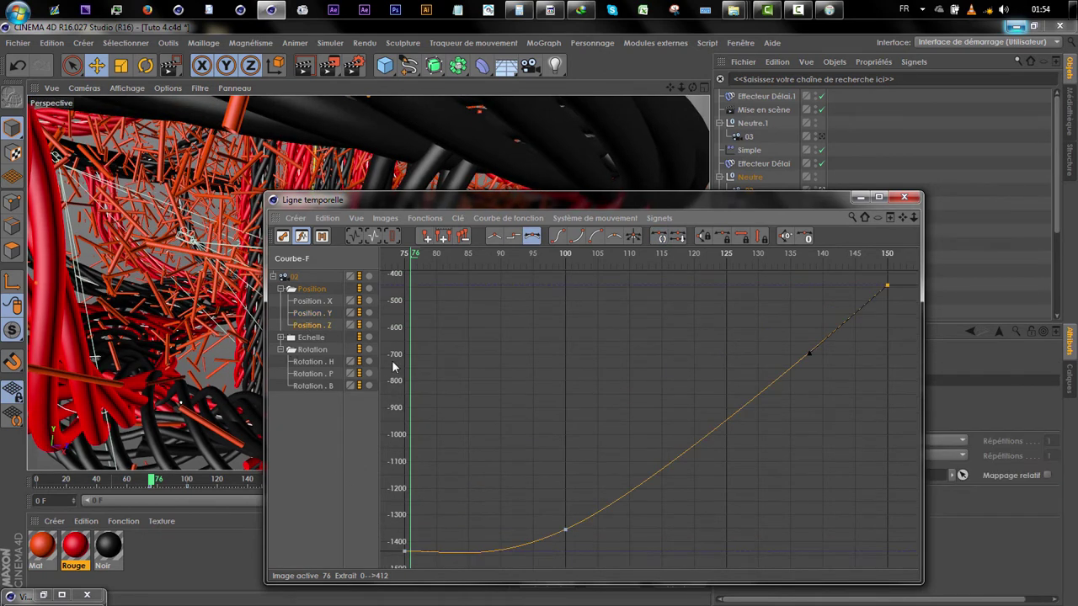
drag(360, 522, 381, 522)
drag(446, 552, 448, 546)
click(565, 530)
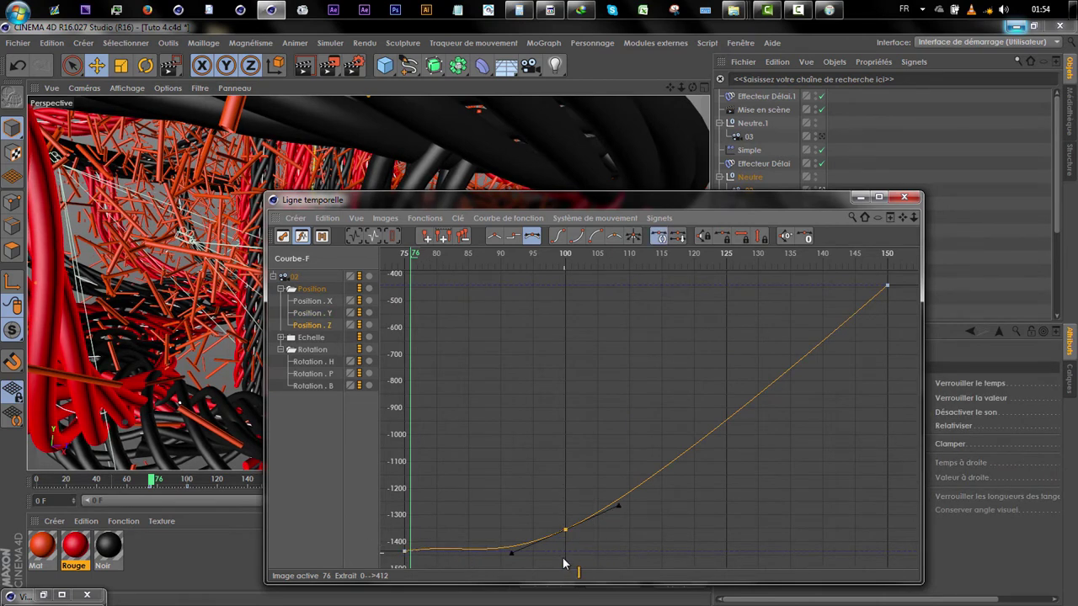
drag(514, 555, 520, 551)
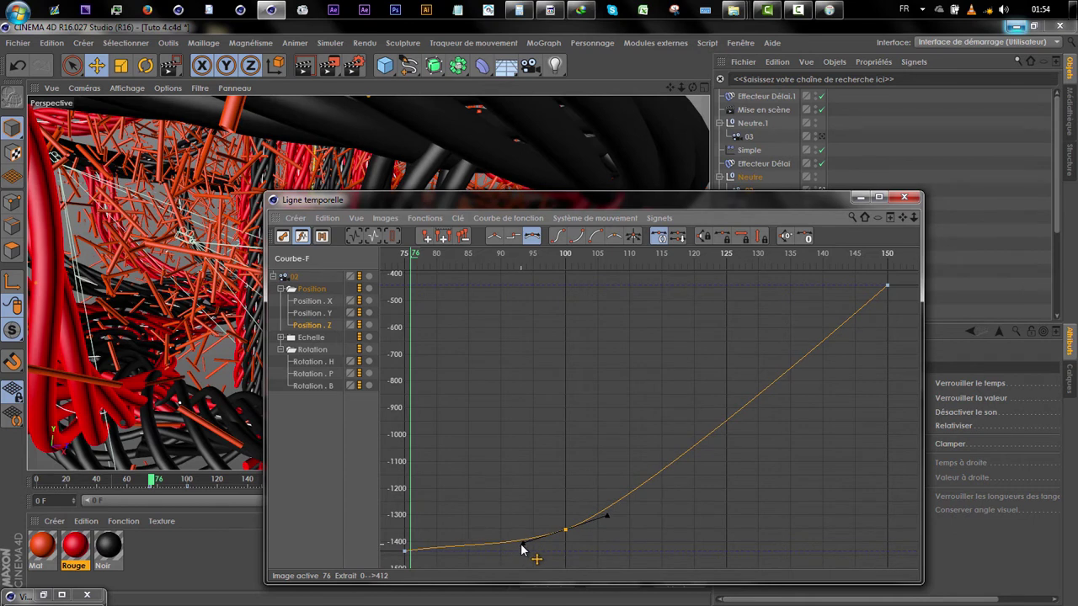
Steepen the downward starting tangent of camera 02's Rotation H curve at frame 75, check the Rotation P and B curves, and minimize the timeline.
click(320, 362)
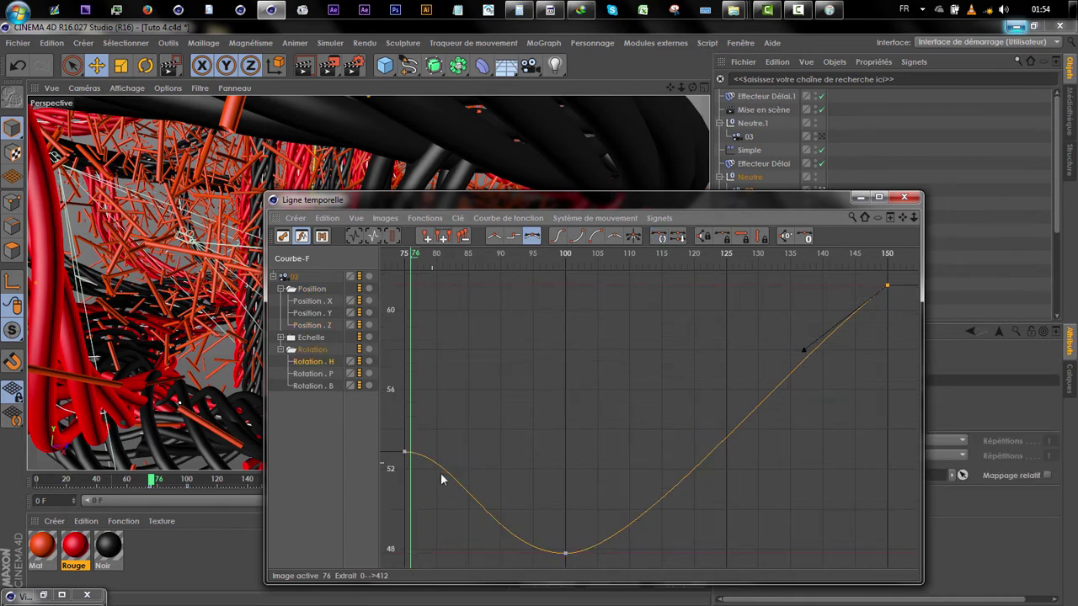
drag(440, 445, 432, 482)
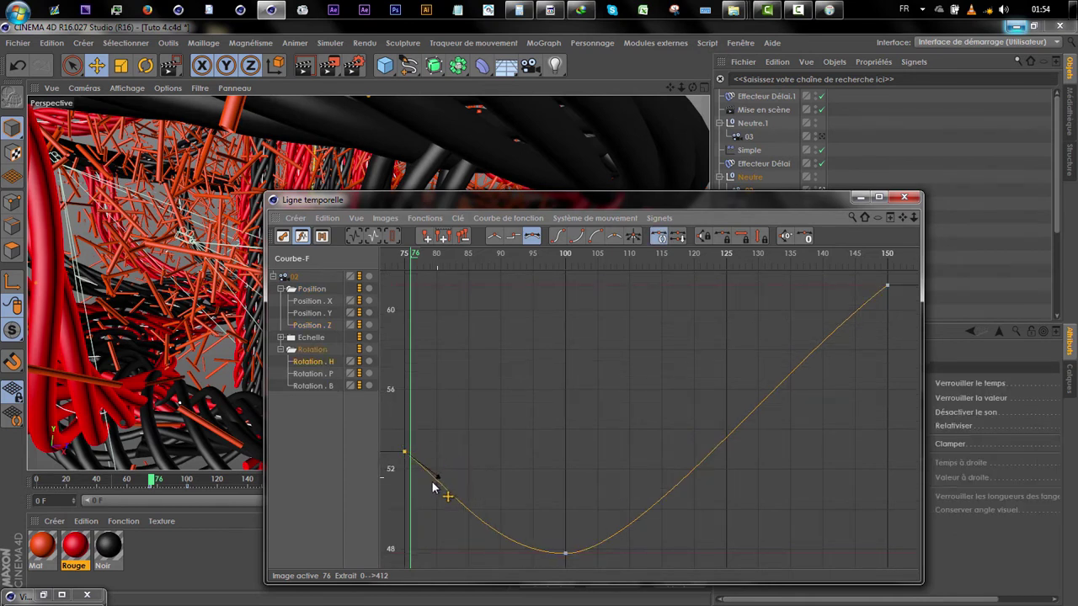
click(324, 374)
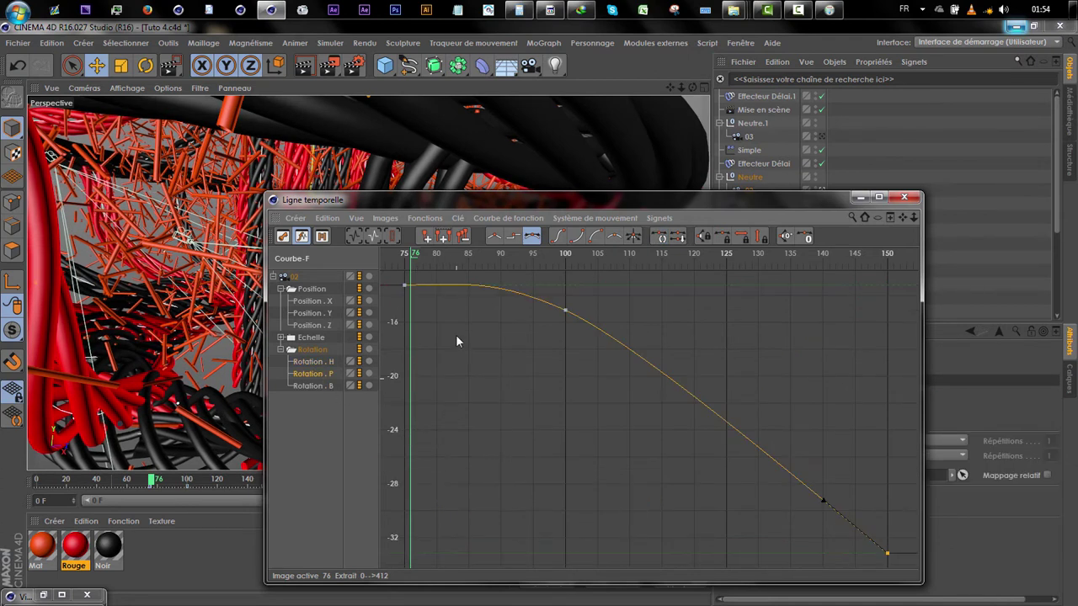
drag(387, 258, 389, 261)
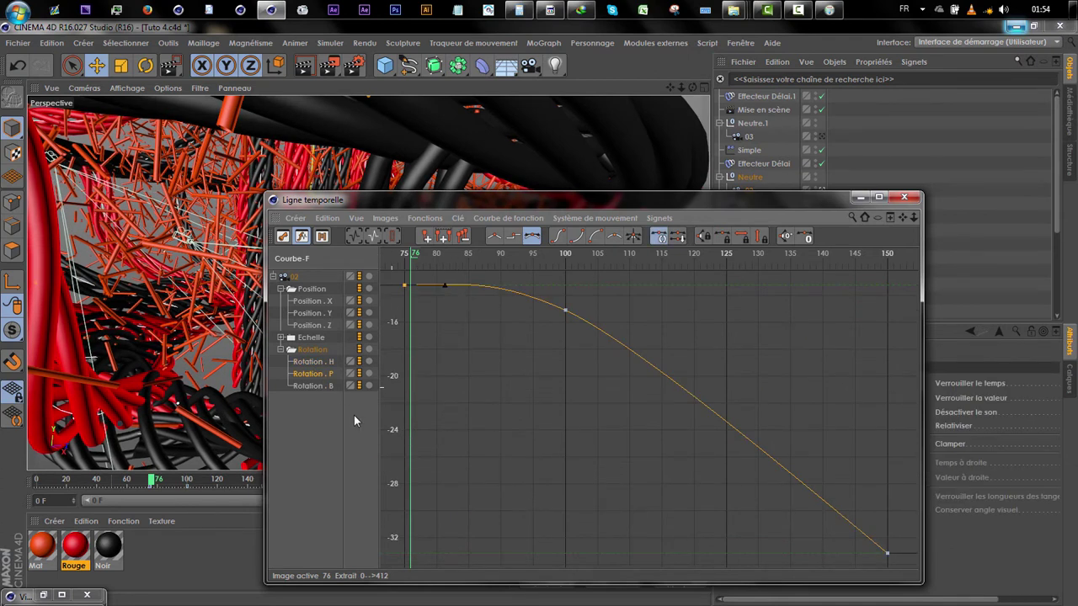
click(326, 385)
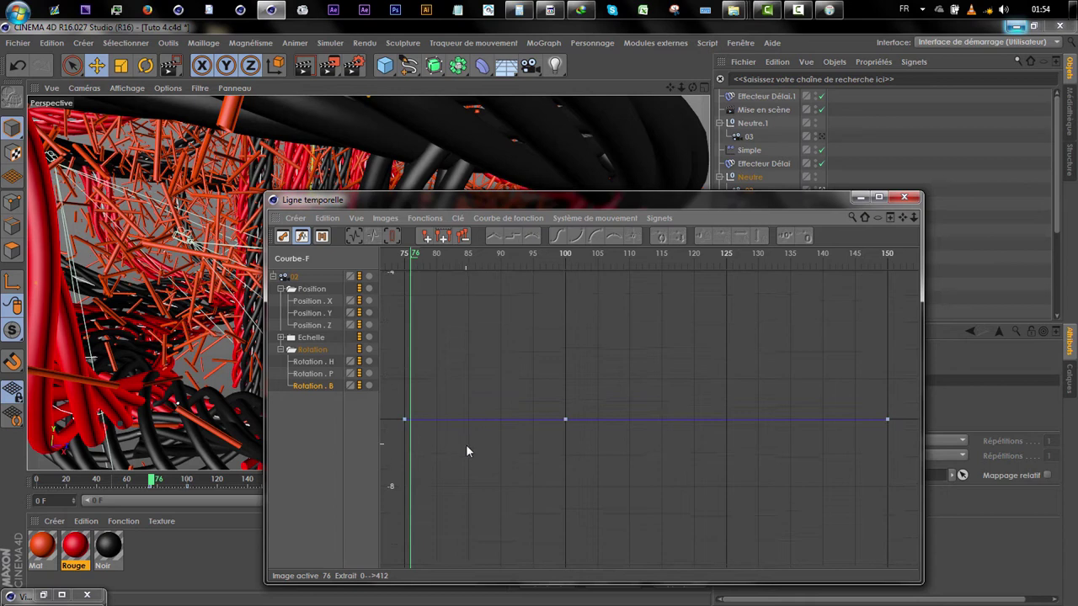
click(864, 198)
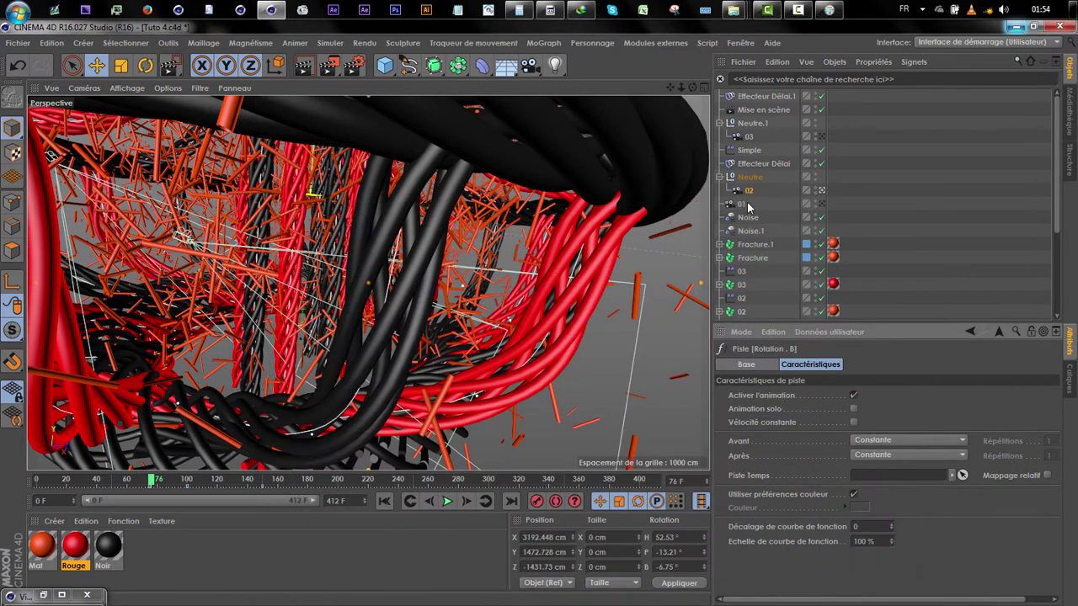
Try flattening the end tangent at frame 150 on camera 02's Position Z curve, and undo it.
click(746, 137)
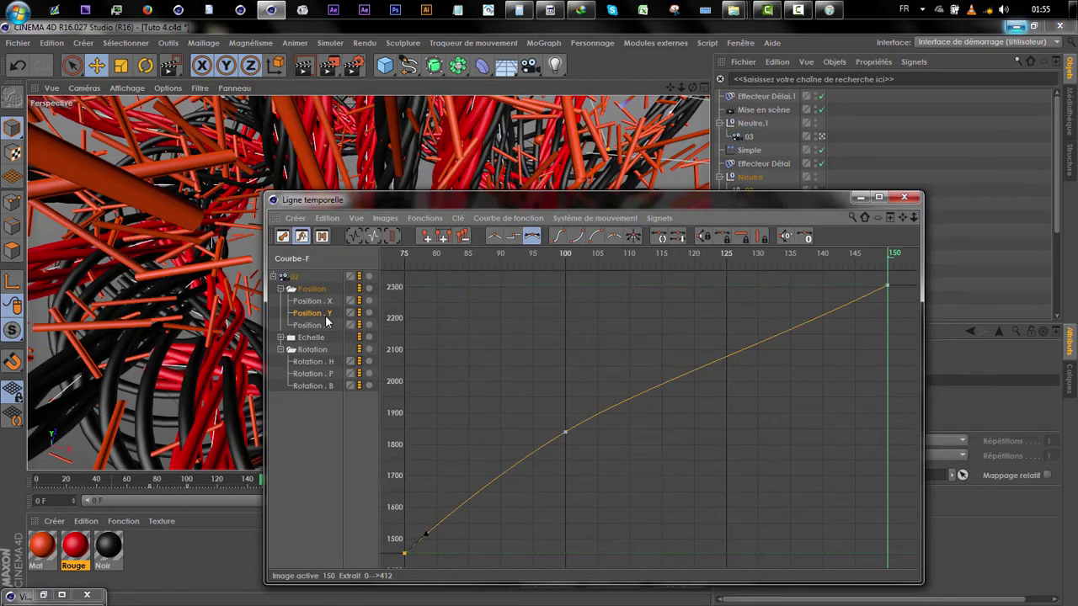
click(321, 326)
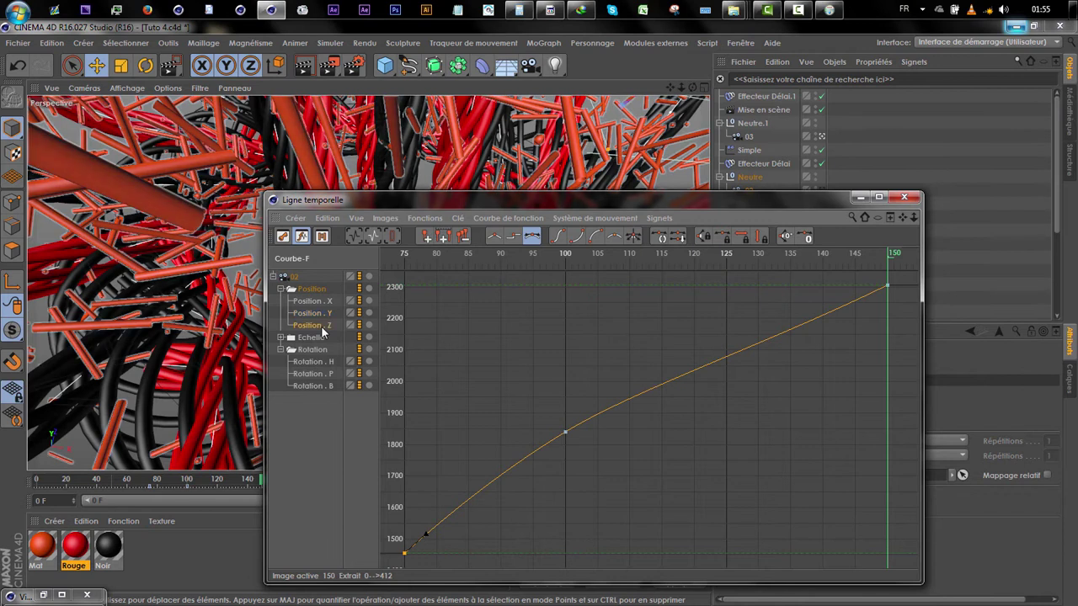
click(889, 289)
drag(807, 354, 804, 280)
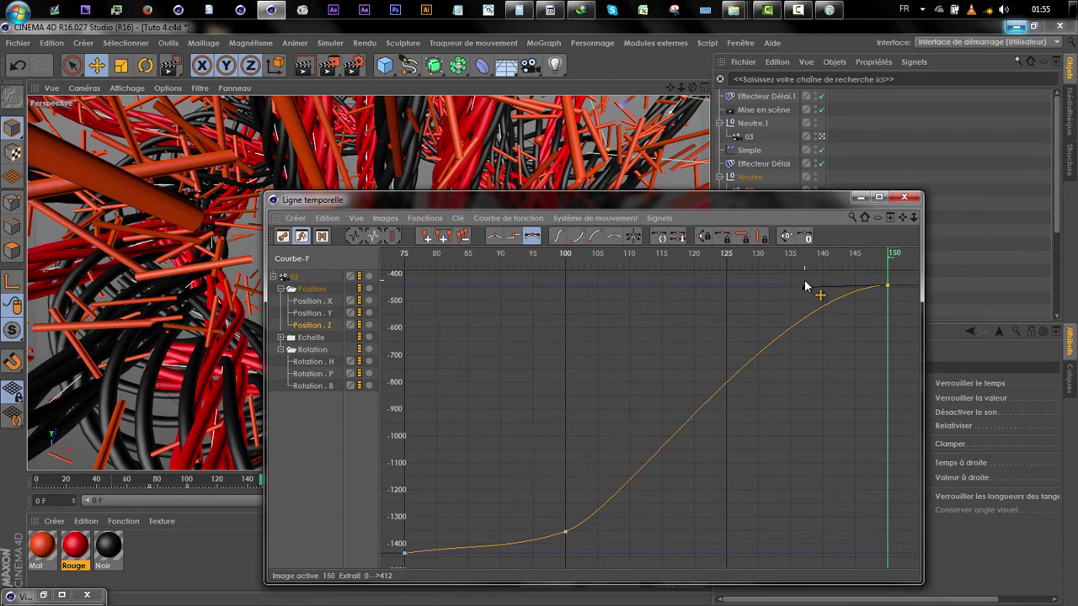
key(z)
key(ctrl+z)
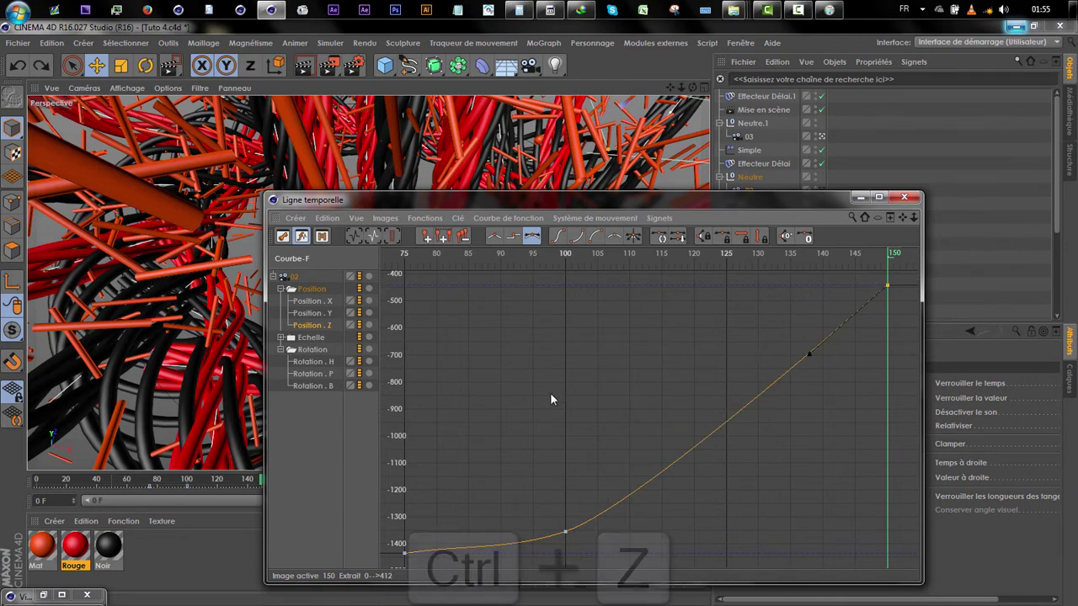
Review camera 02's Rotation H, P and B curves and close the timeline.
click(306, 362)
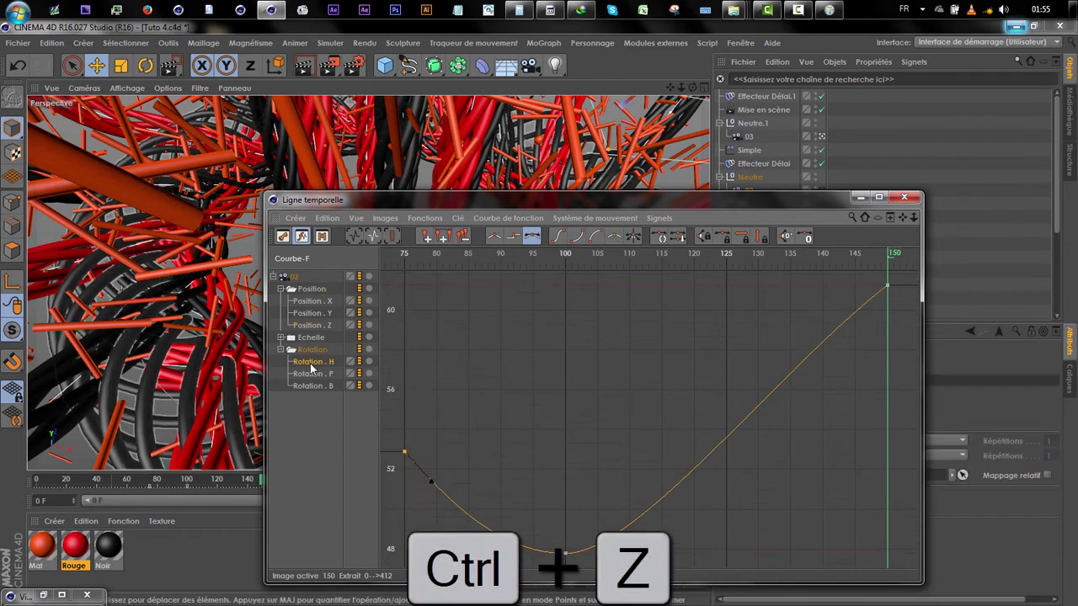
click(309, 374)
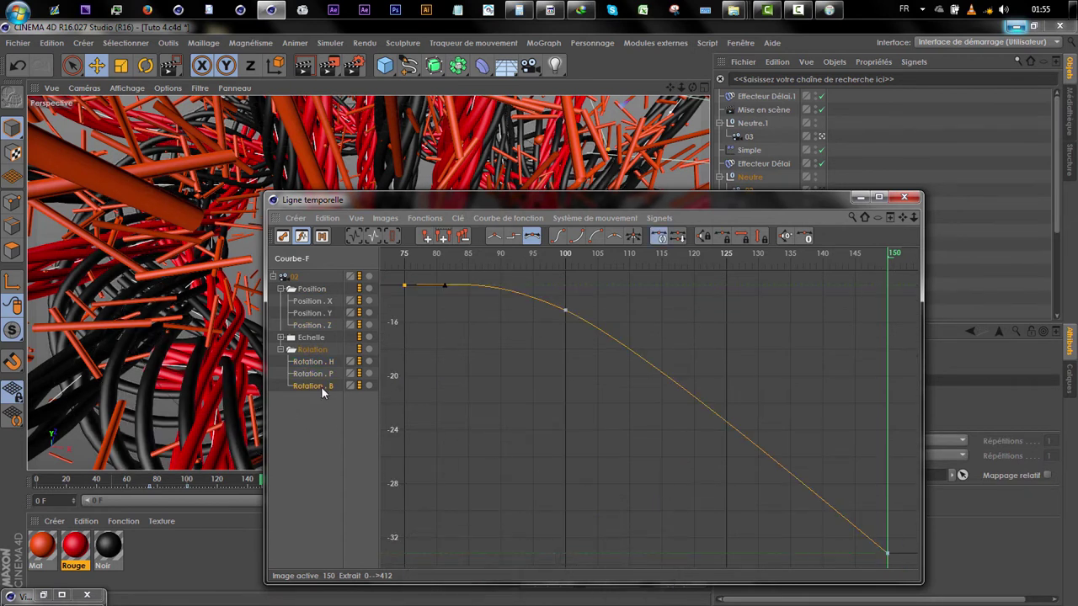
click(321, 385)
click(903, 197)
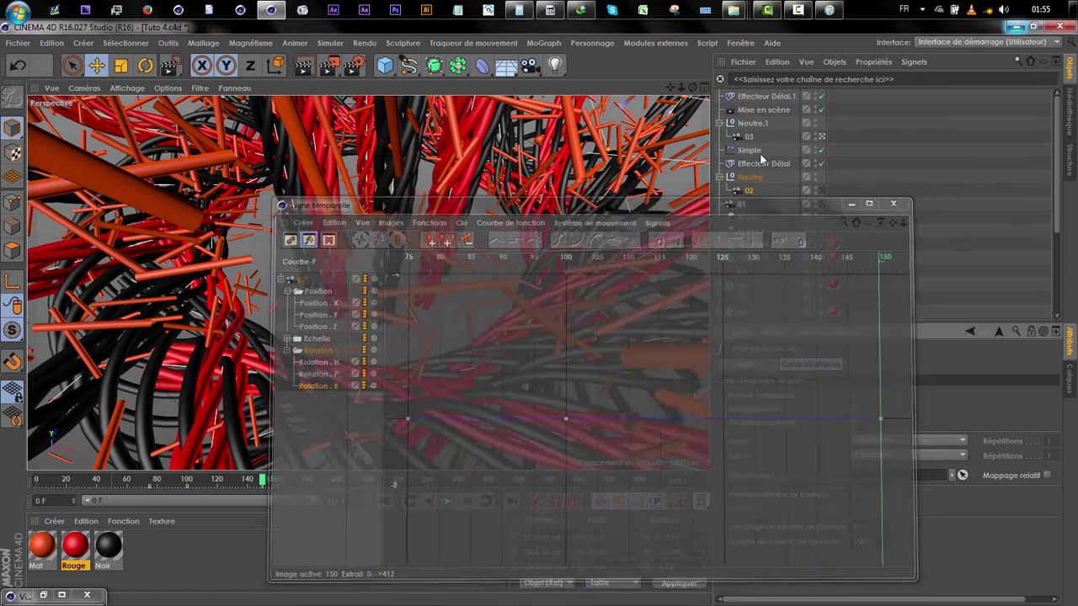
Open camera 03's Position X function curve and inspect its last key at frame 401.
click(749, 136)
click(810, 364)
right_click(769, 407)
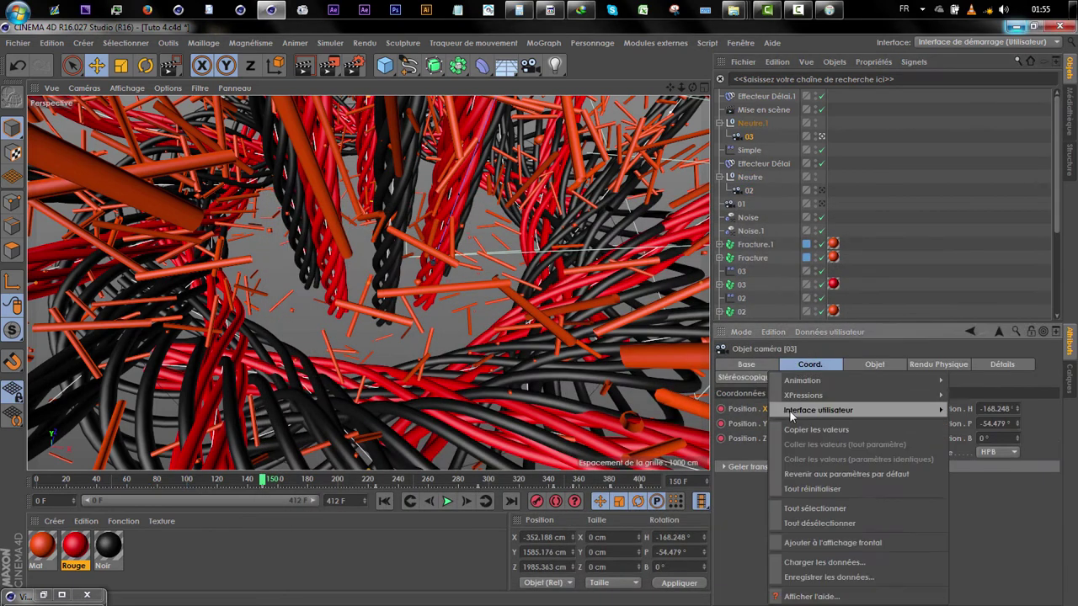
click(655, 526)
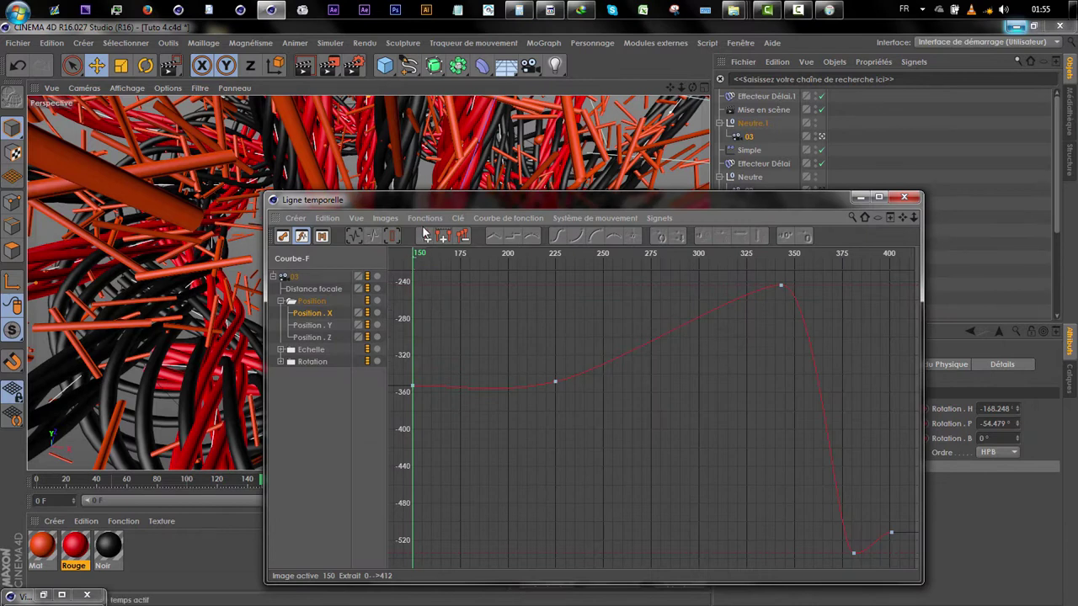
drag(637, 200, 918, 294)
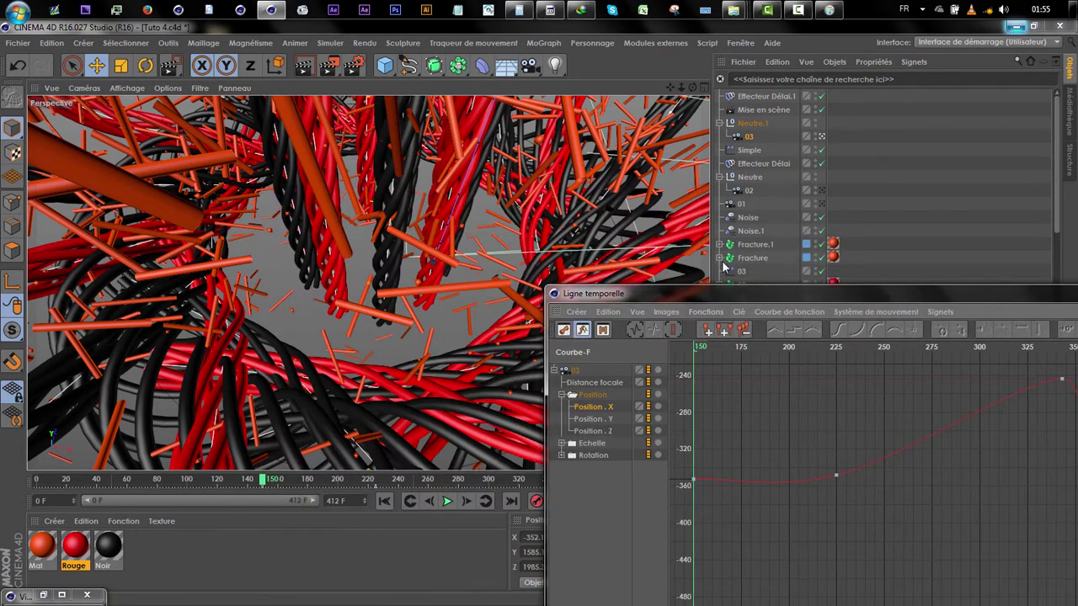
drag(710, 291, 489, 178)
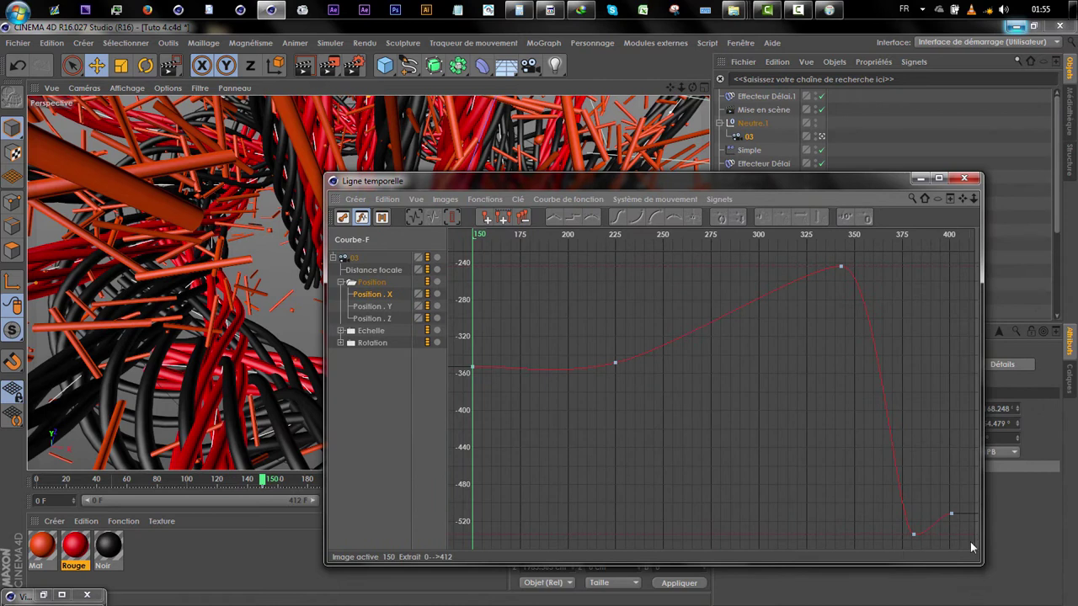
click(951, 512)
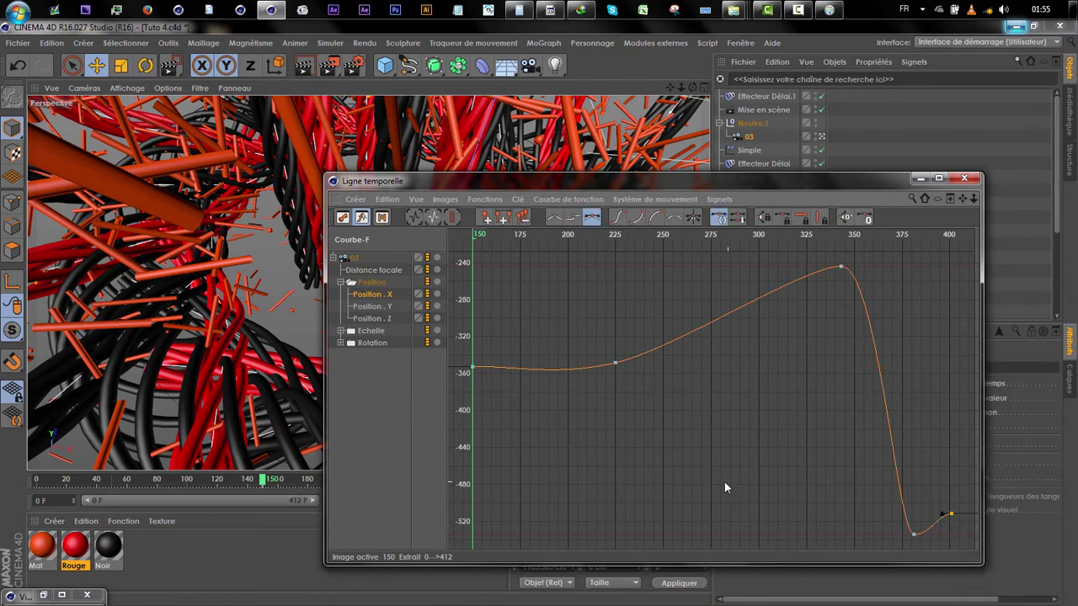
click(590, 390)
Raise the frame 150 starting tangent on camera 03's Position Y curve and shorten the frame 225 tangents on its Position Z curve.
click(375, 307)
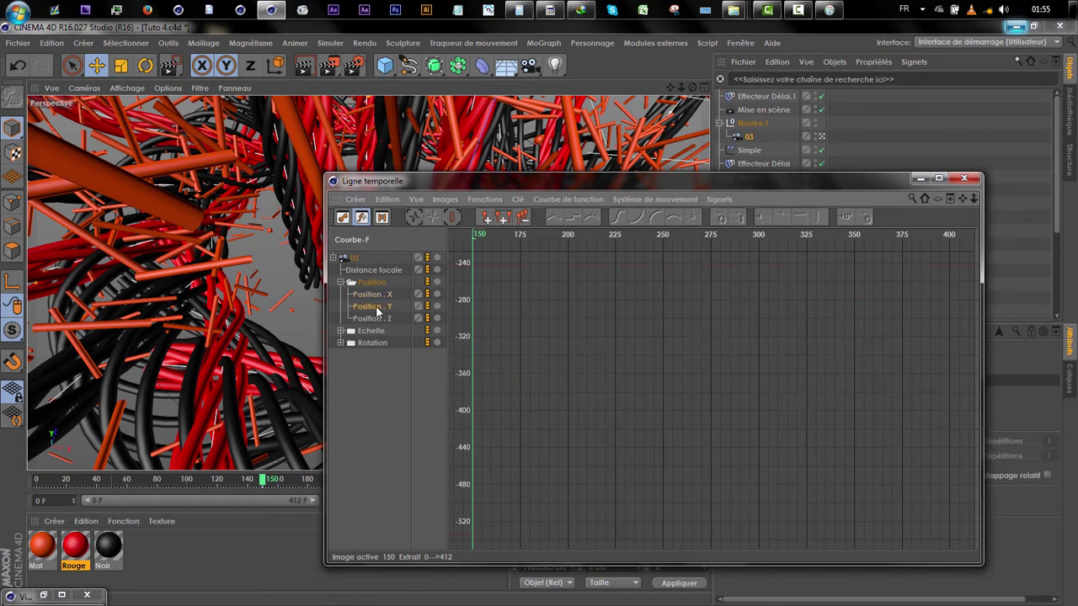
drag(432, 429, 434, 431)
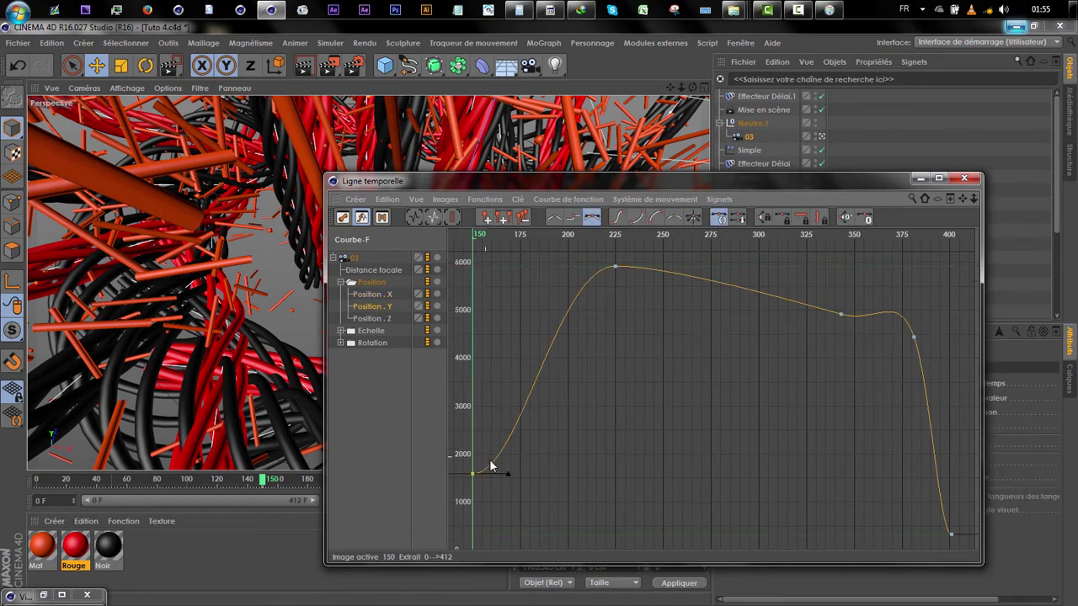
drag(502, 448, 484, 431)
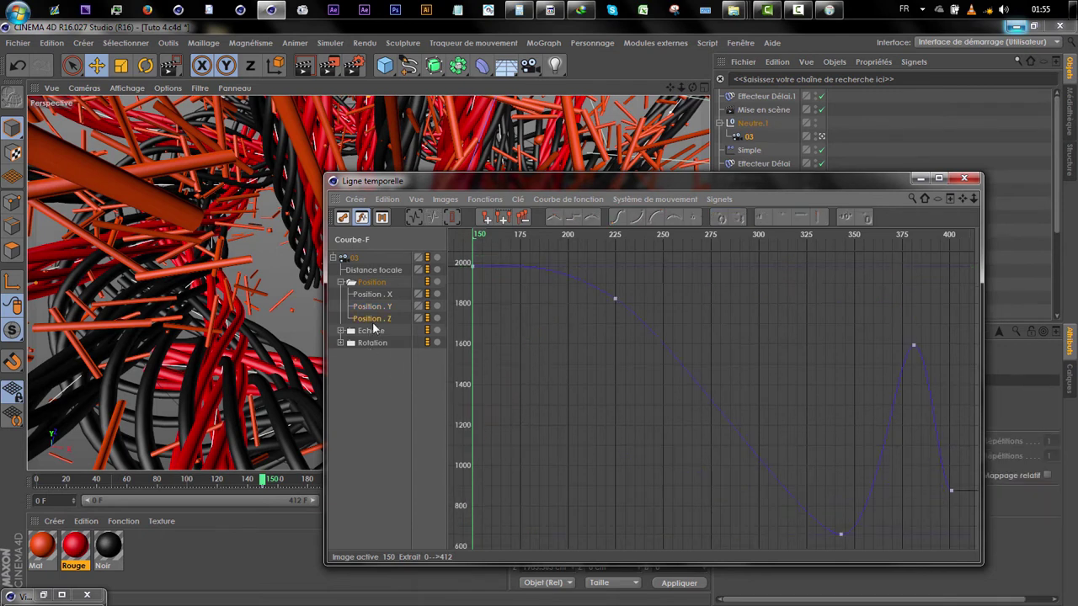
click(612, 299)
drag(573, 277, 594, 288)
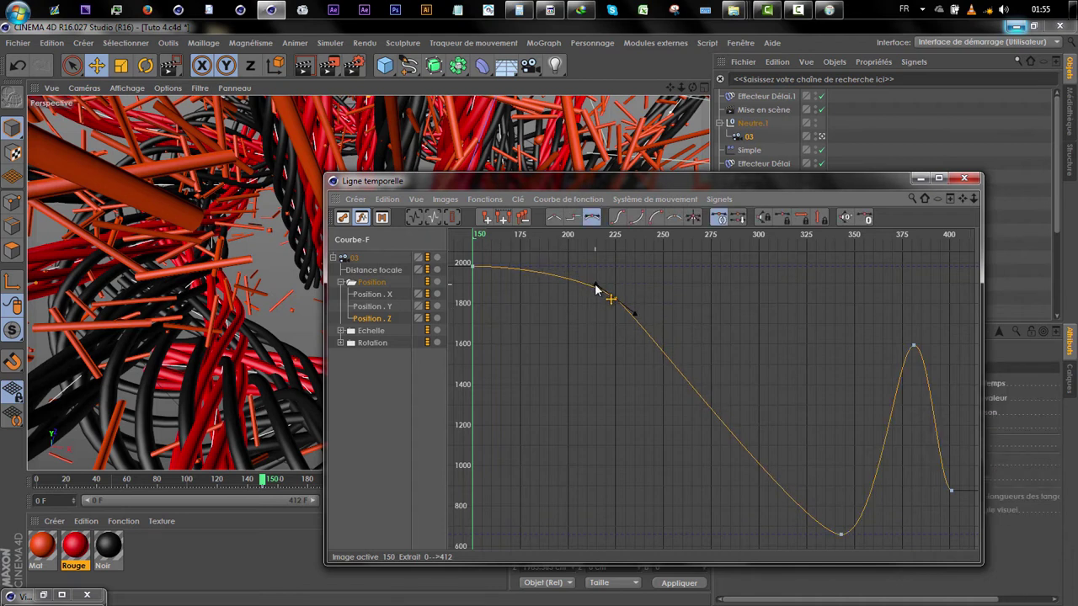
Adjust camera 03's Rotation H curve by tilting the frame 225 tangents and lowering the starting tangent at frame 150 slightly.
click(340, 342)
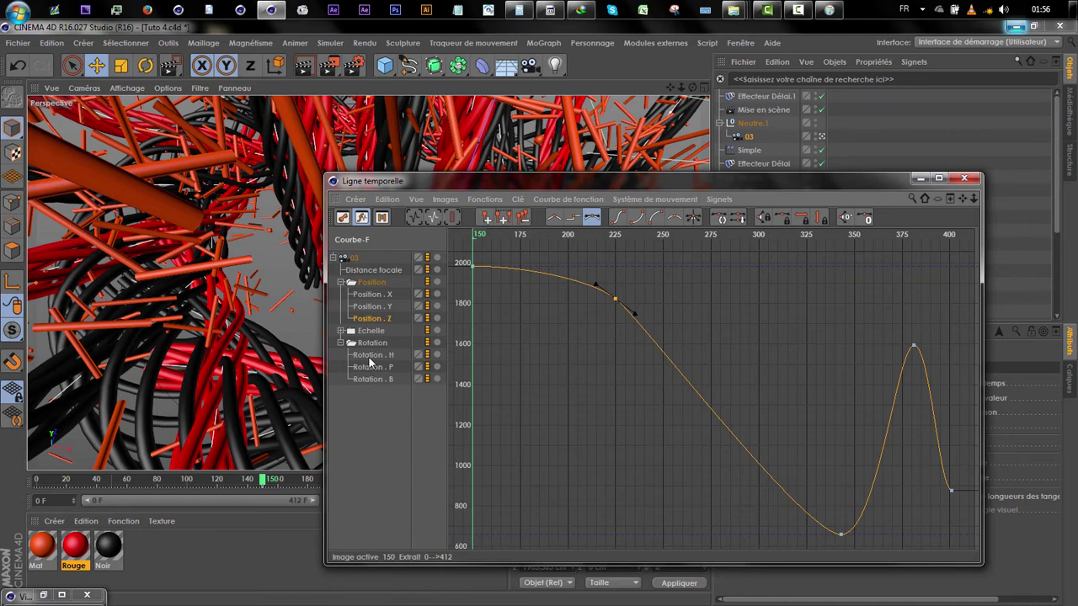
click(373, 355)
click(615, 511)
mouse_move(600, 517)
mouse_down()
mouse_move(578, 539)
mouse_move(590, 542)
mouse_move(592, 531)
mouse_up()
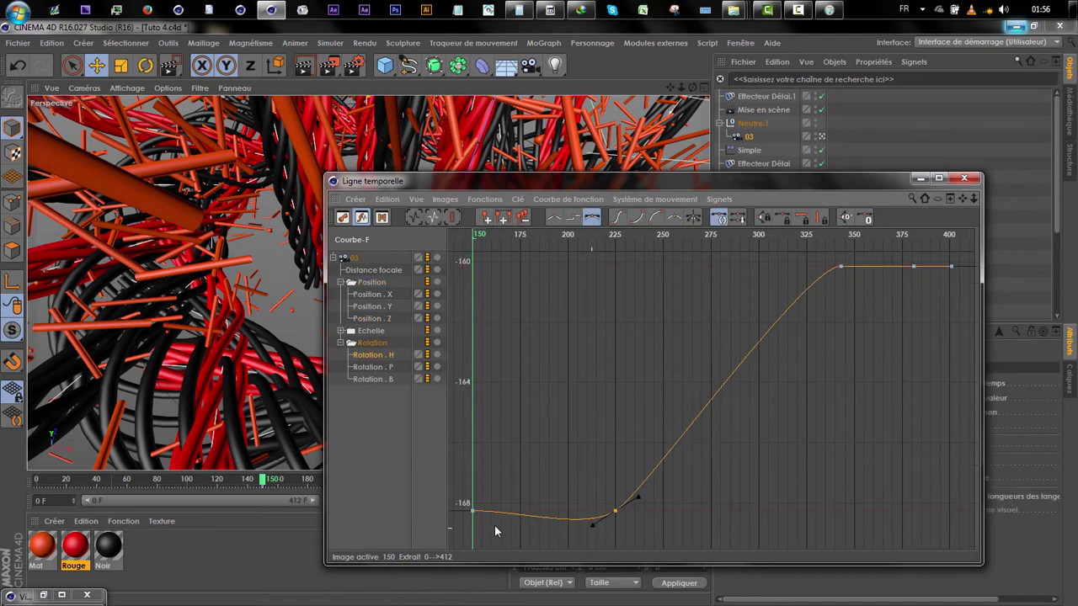
drag(423, 529, 422, 530)
drag(509, 512, 510, 515)
Check camera 03's Rotation P and B curves, and preview the animation from frame 150 with the timeline closed.
click(378, 368)
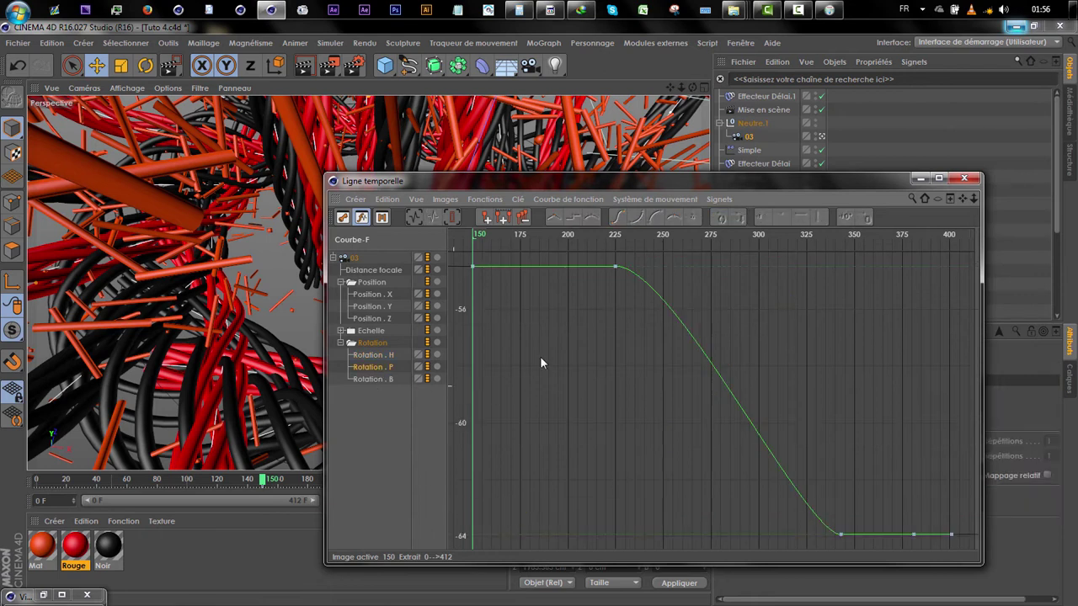
click(382, 383)
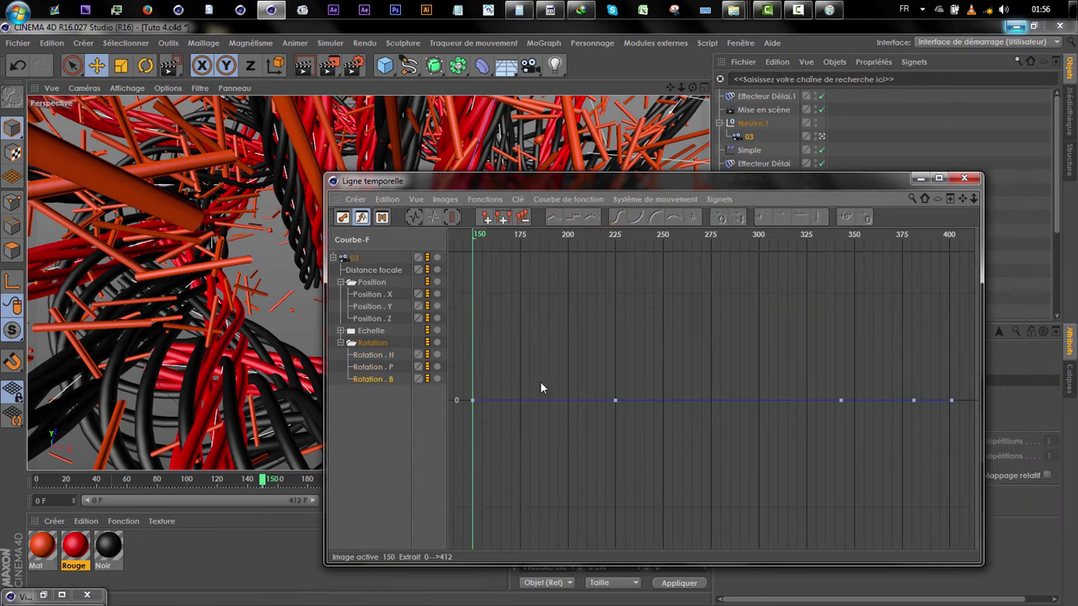
click(964, 178)
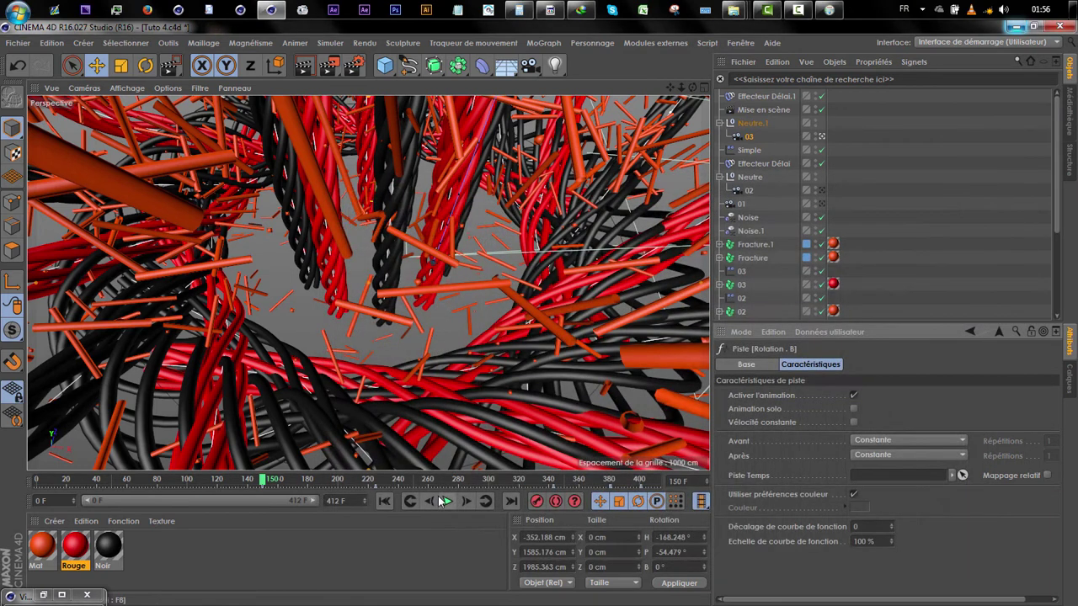
click(449, 501)
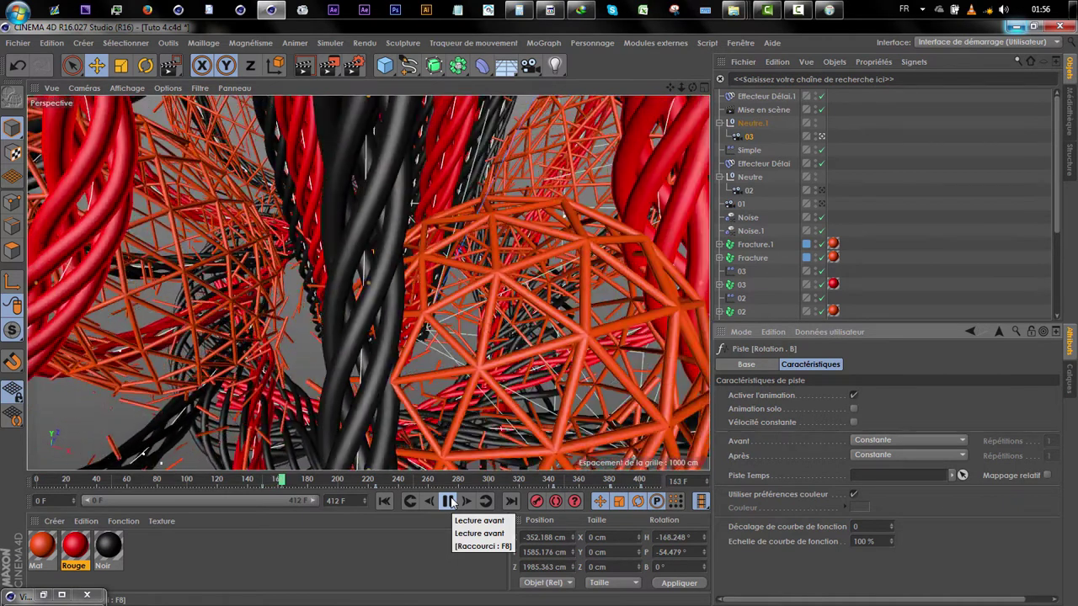
click(449, 500)
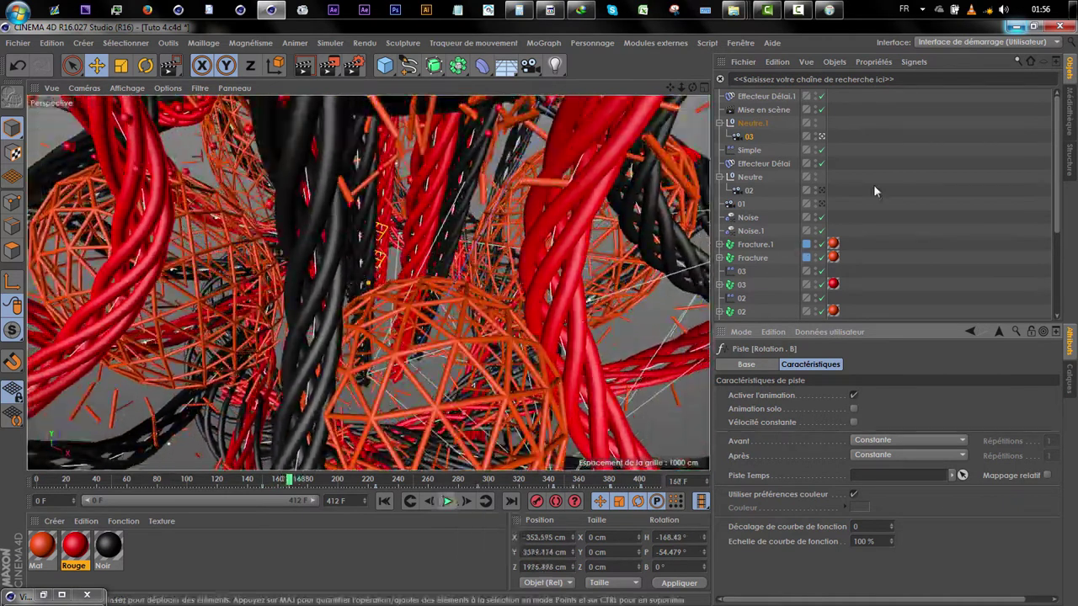
Go to camera 03's final keyframe at frame 401 and set the project's end frame to 401.
click(353, 65)
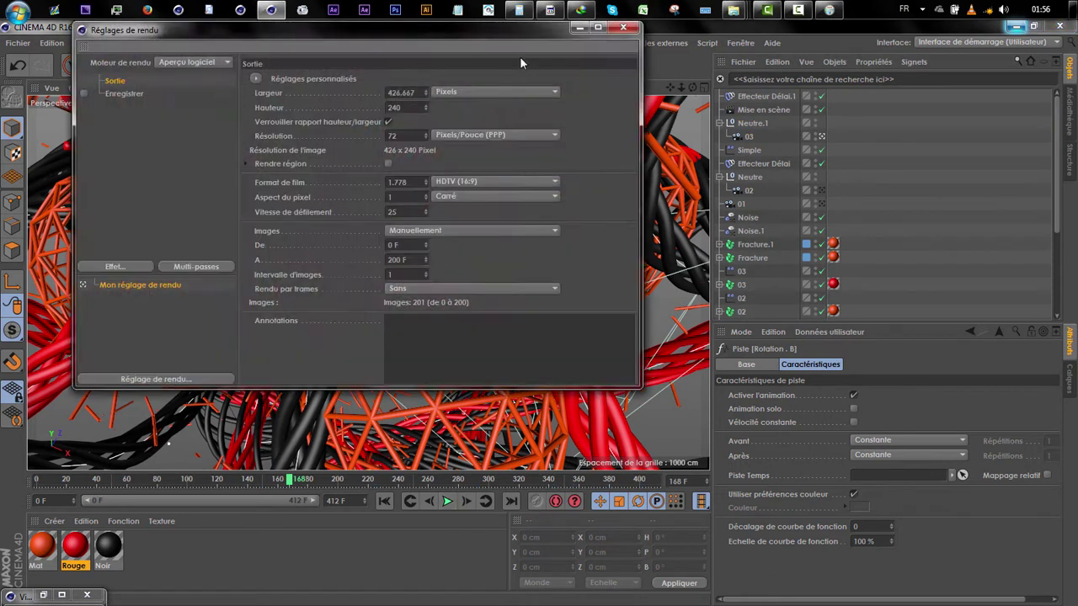
click(638, 27)
click(748, 137)
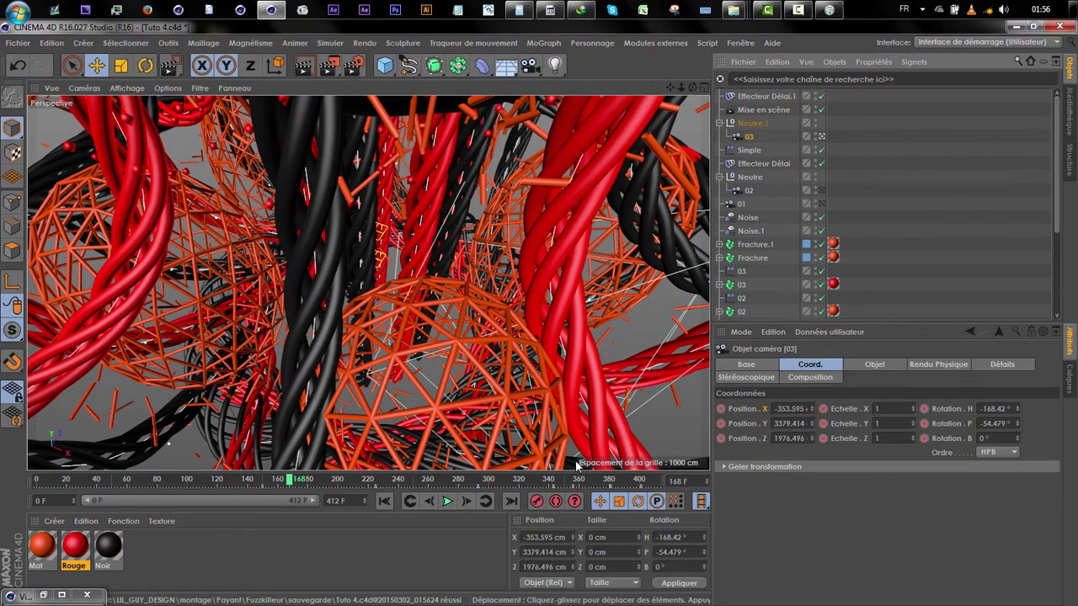
click(644, 484)
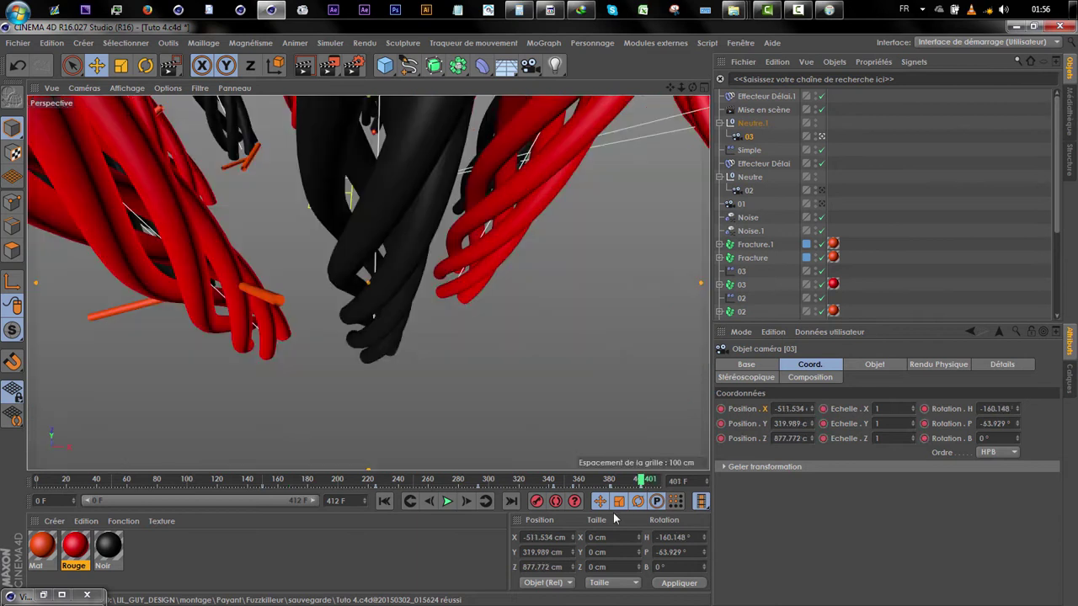
drag(347, 502, 246, 512)
text(401)
key(Return)
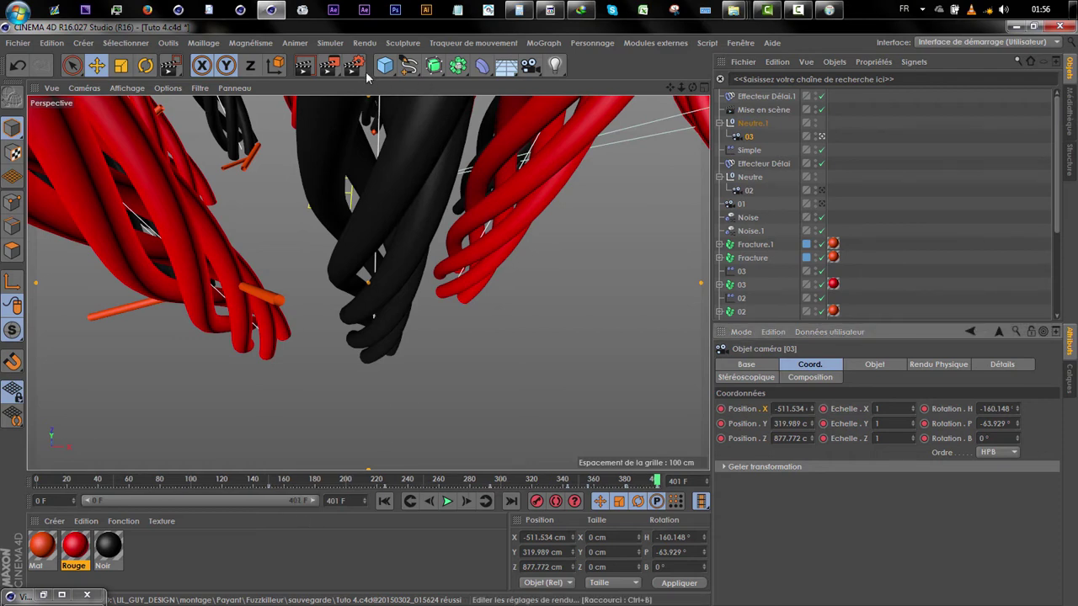
Set the render output range to all frames (Toutes les images).
click(353, 65)
click(419, 232)
click(472, 261)
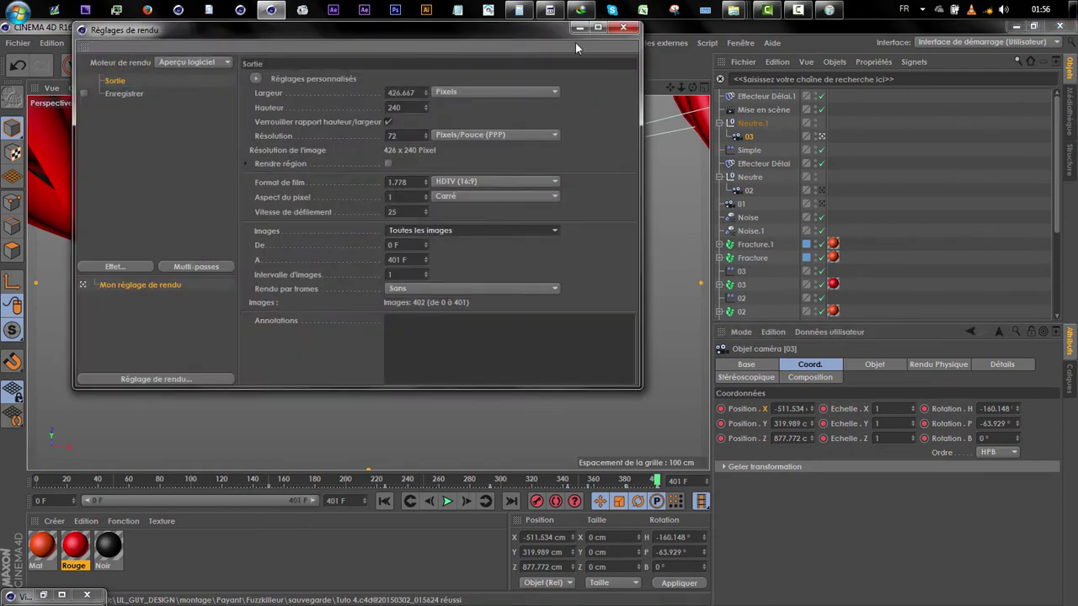
click(623, 28)
Render the animation in the Picture Viewer without saving, and scrub through the rendered frames to check the camera motion.
click(329, 65)
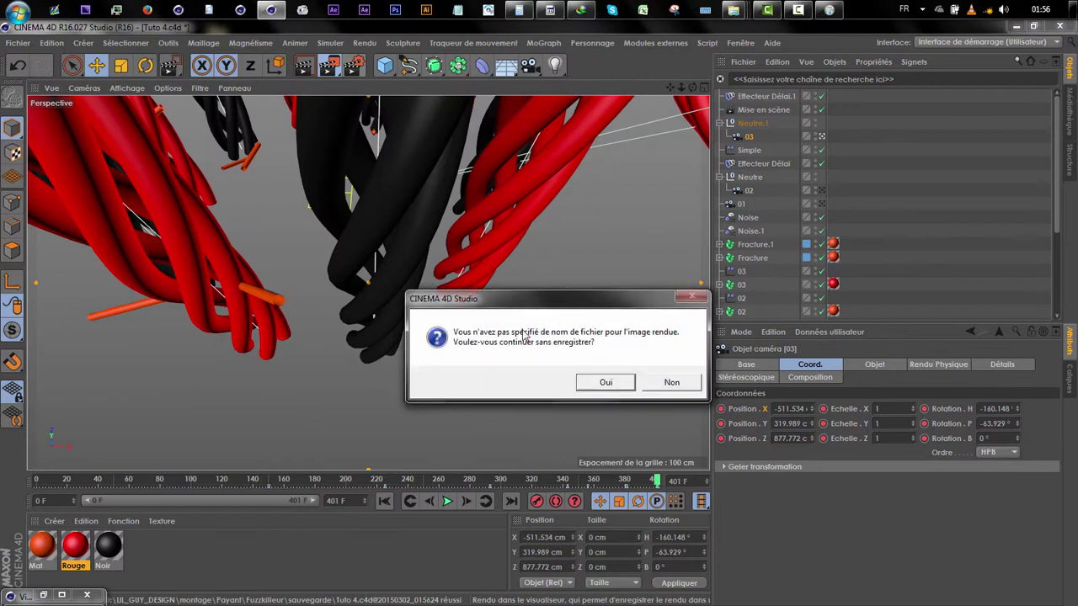
click(583, 385)
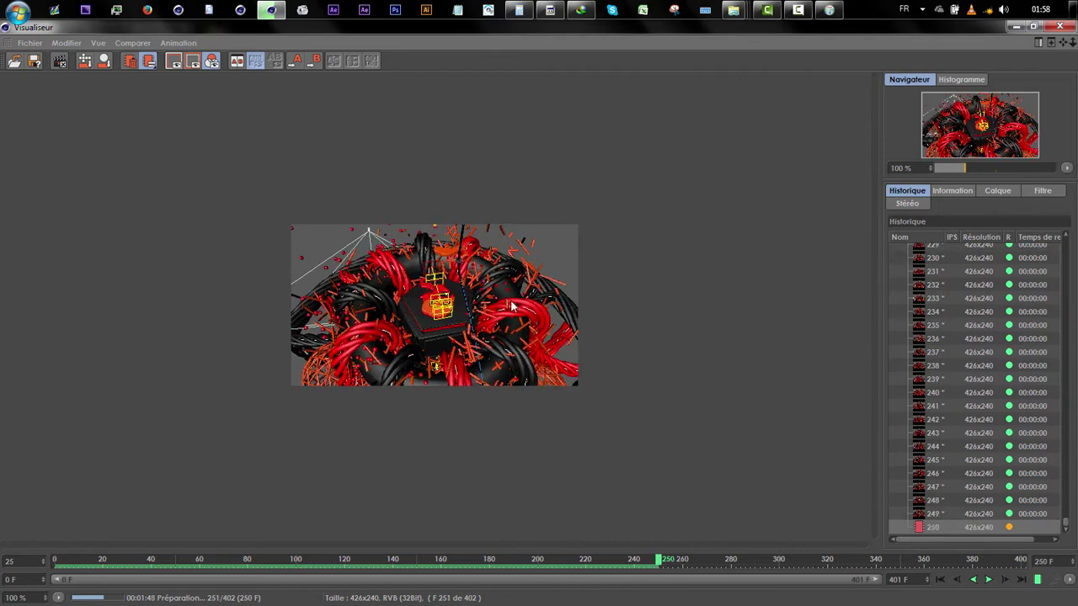
click(524, 560)
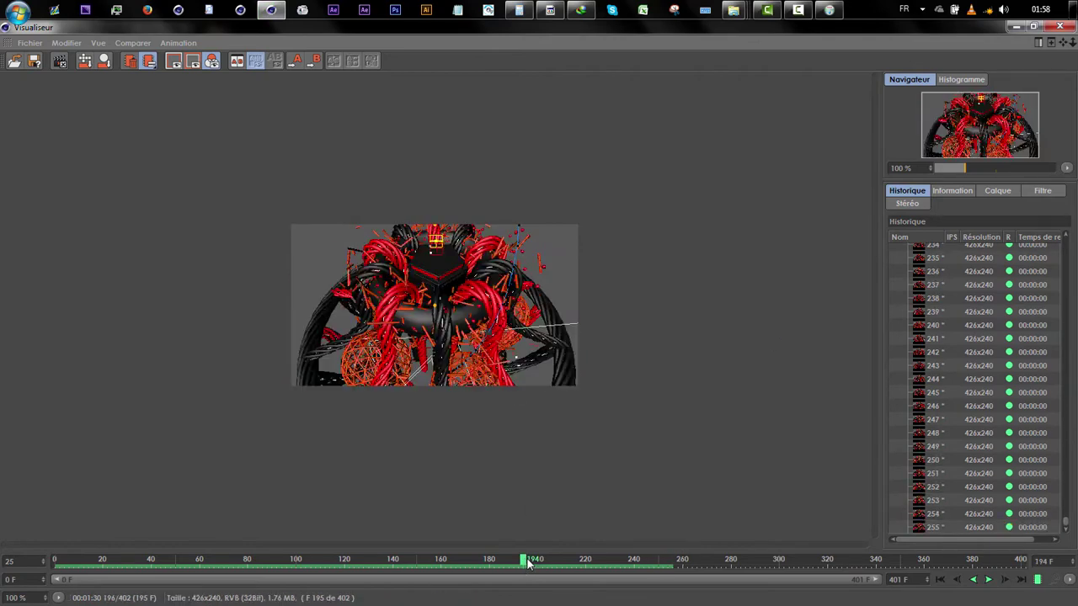
drag(547, 562, 810, 563)
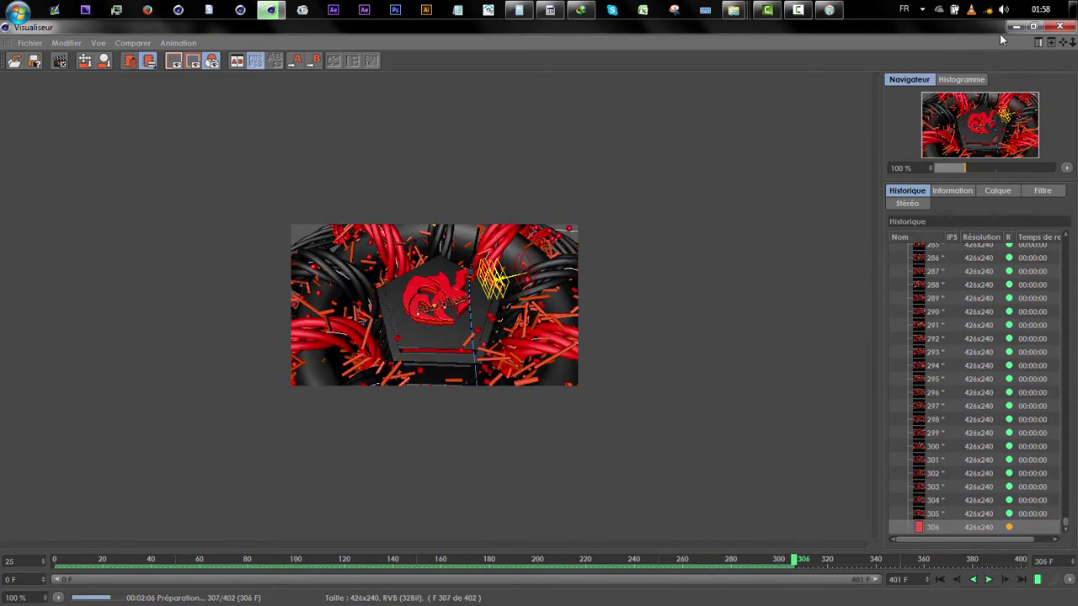
click(1017, 26)
Open the Noise.1 effector's Position Y function curve and scrub through the animation to compare its movement with the curve.
click(751, 230)
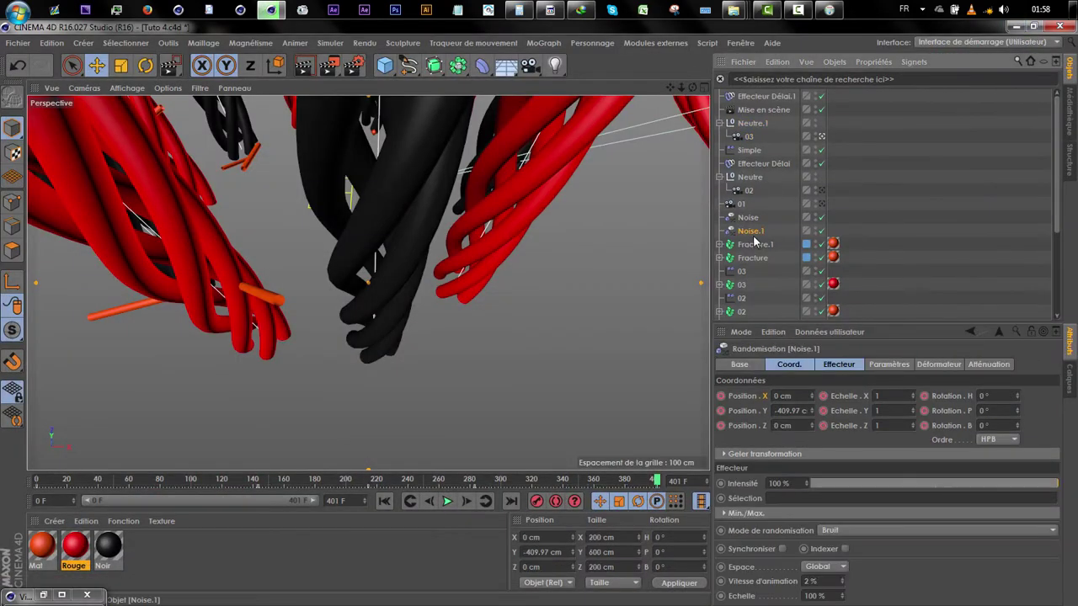
right_click(765, 414)
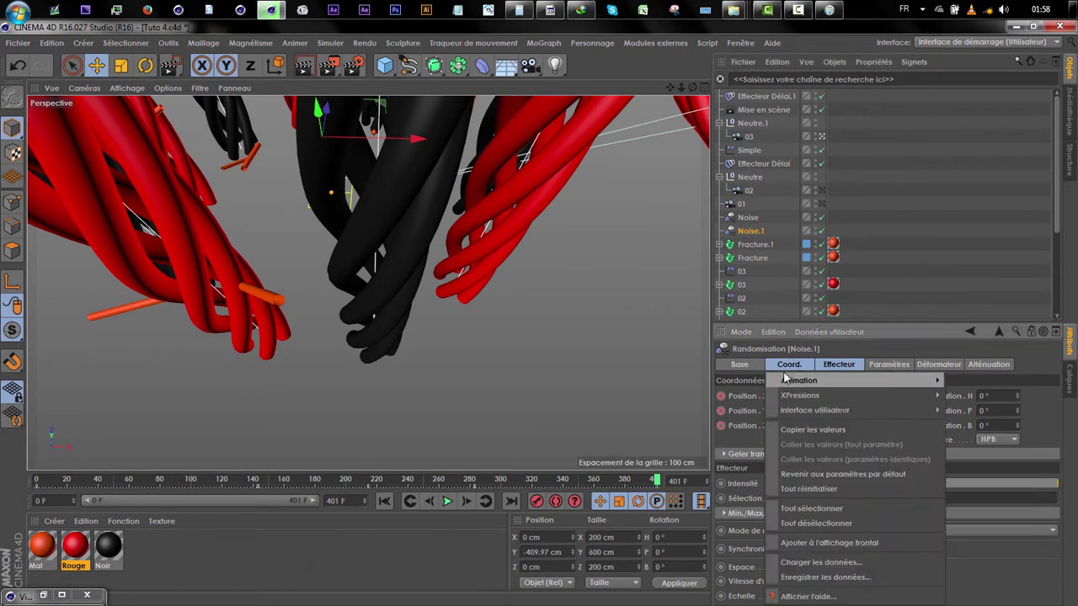
mouse_move(796, 380)
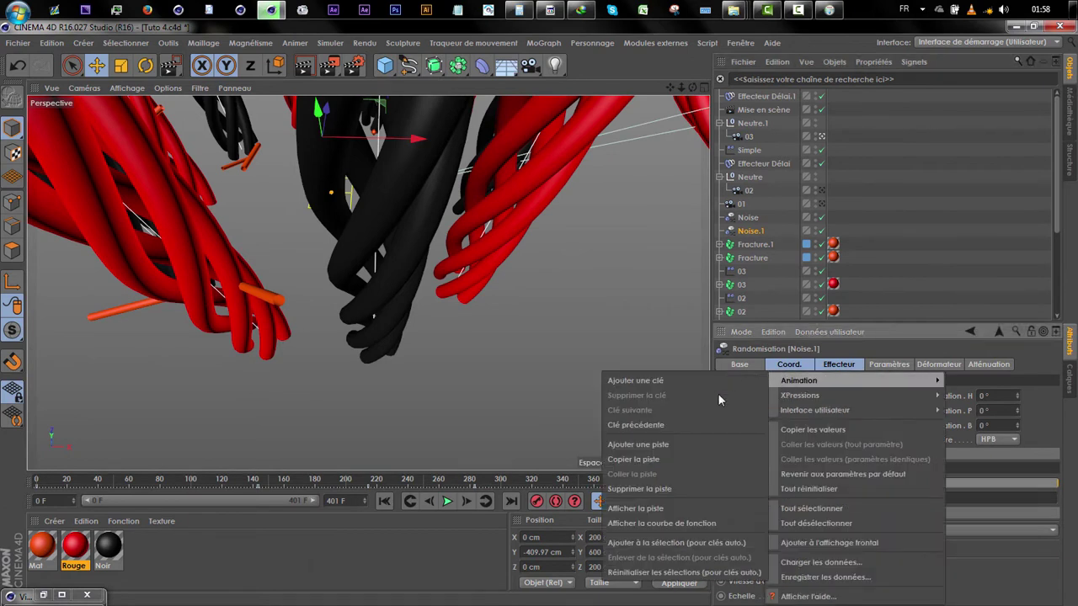
click(698, 523)
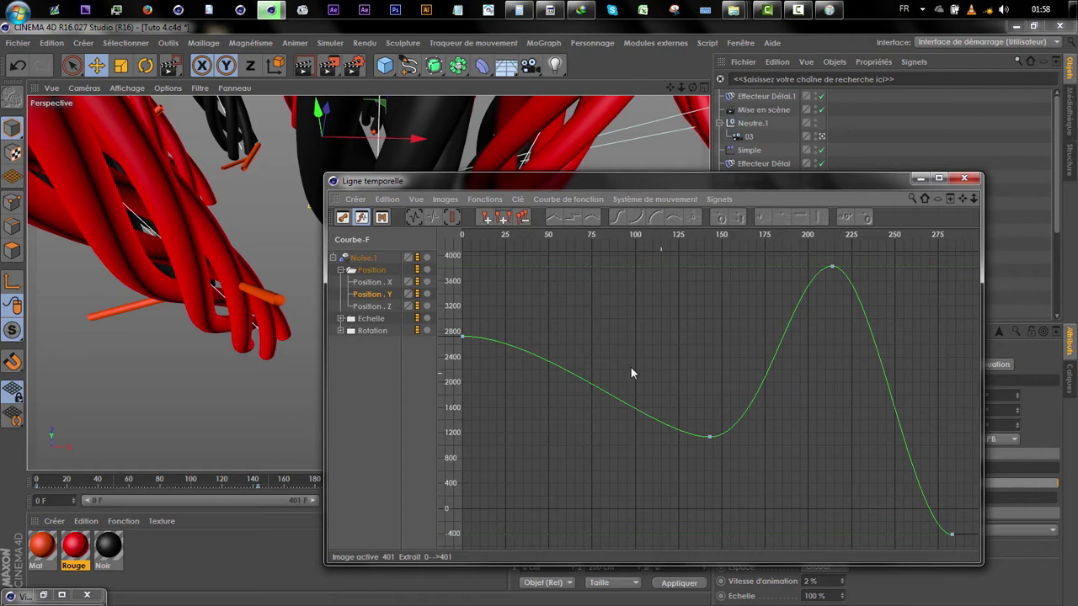
mouse_move(469, 240)
mouse_down()
mouse_move(577, 242)
mouse_move(455, 256)
mouse_up()
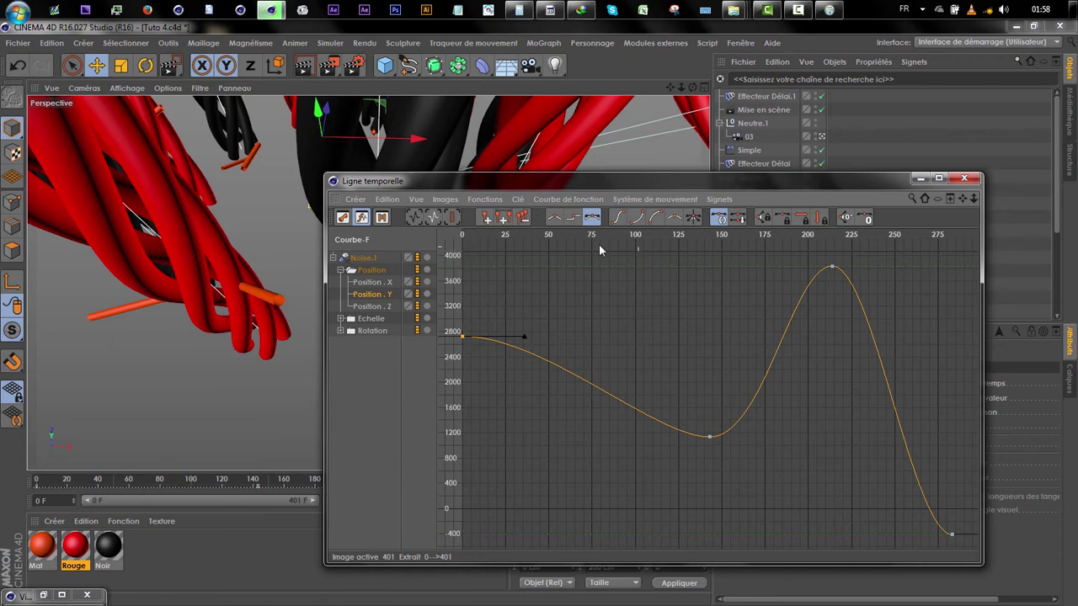
drag(623, 241, 701, 246)
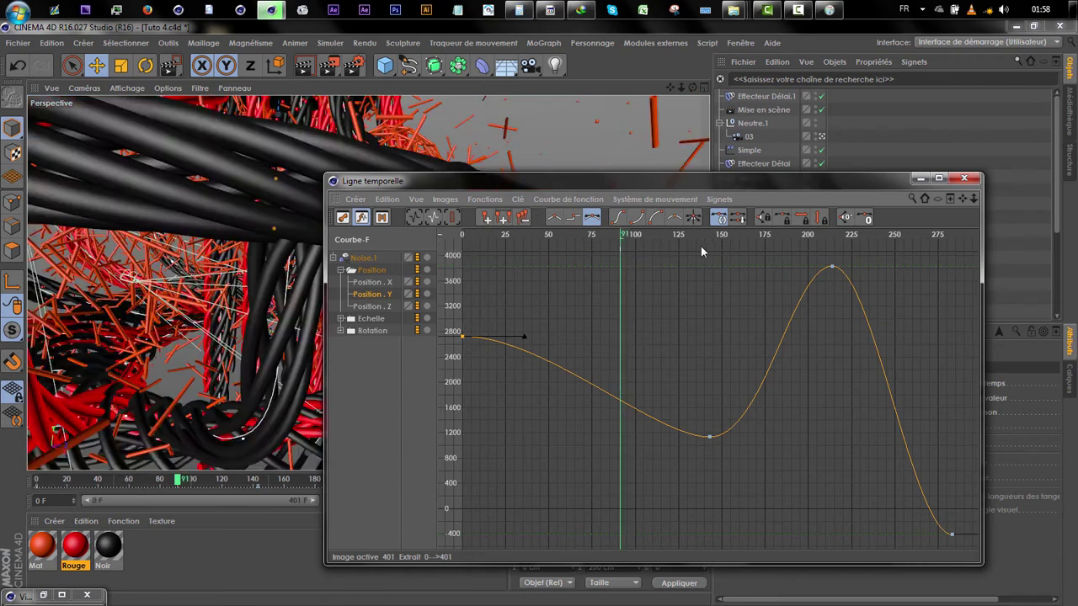
drag(714, 181, 436, 206)
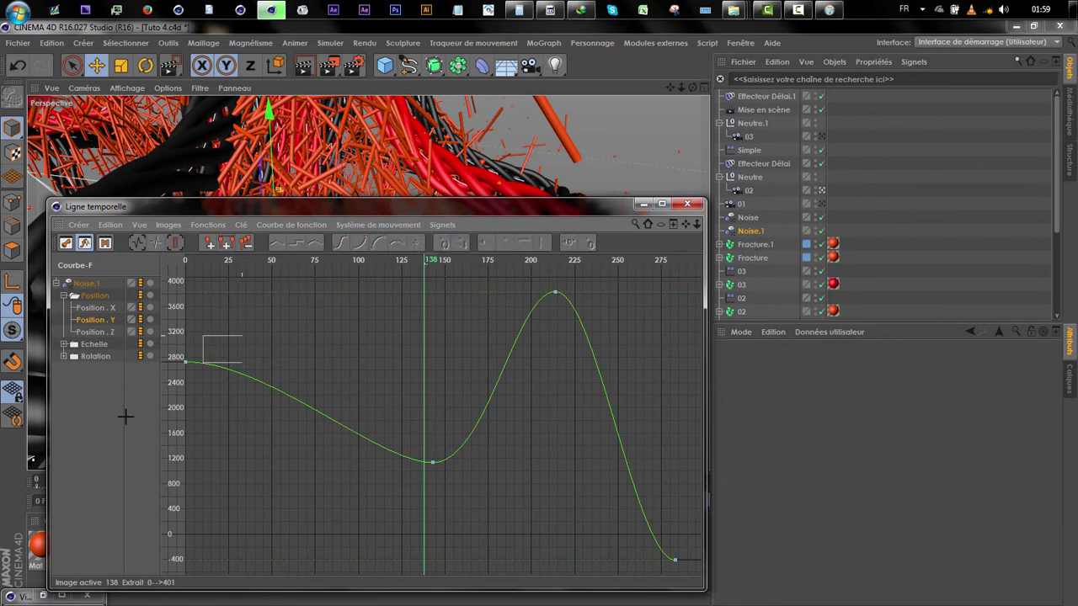
key(Delete)
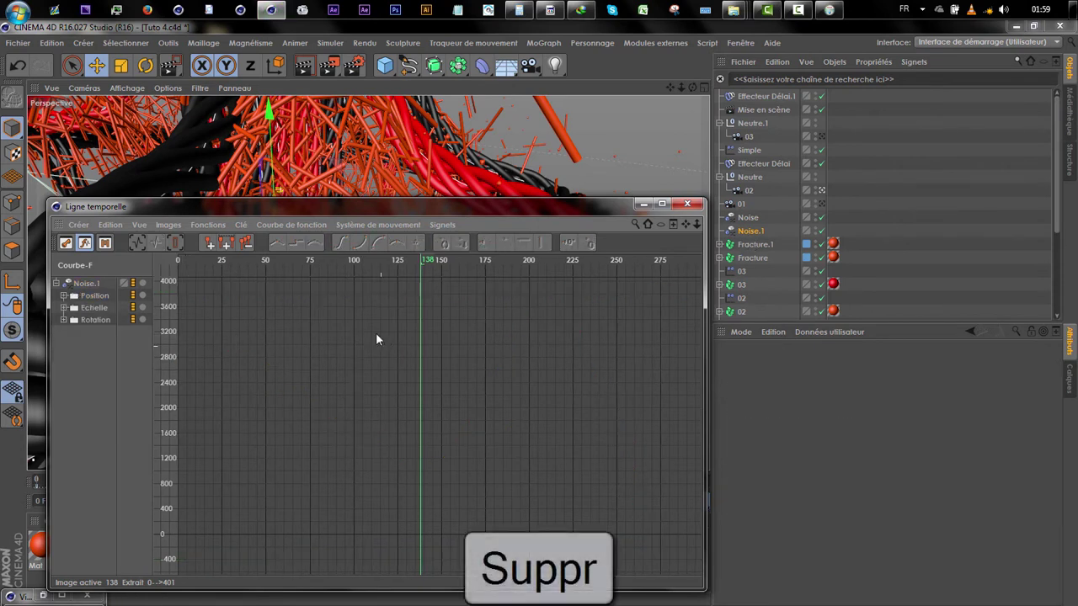
key(ctrl+z)
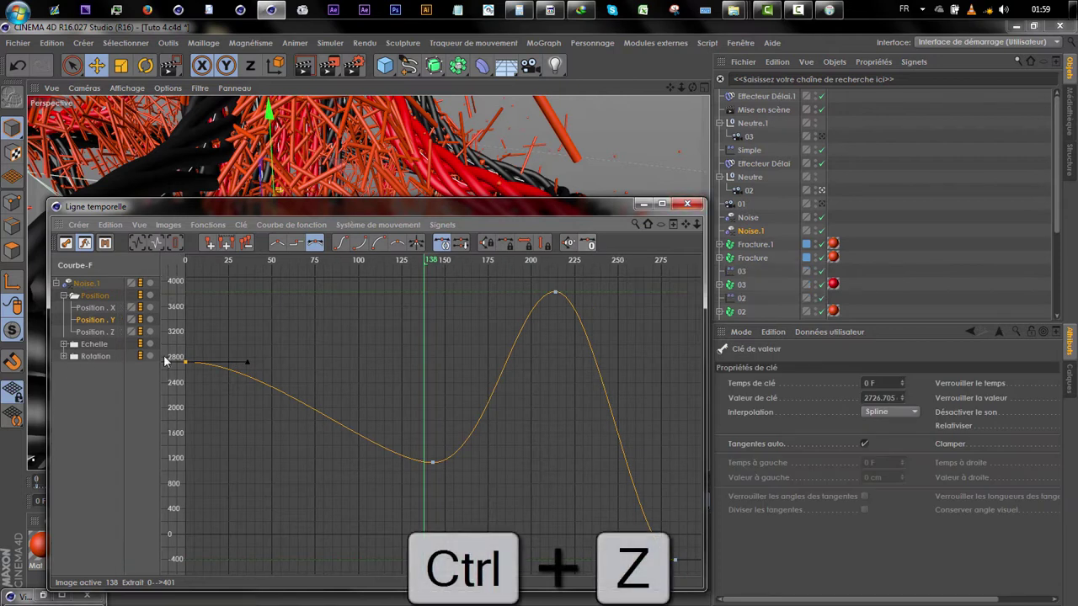
click(686, 205)
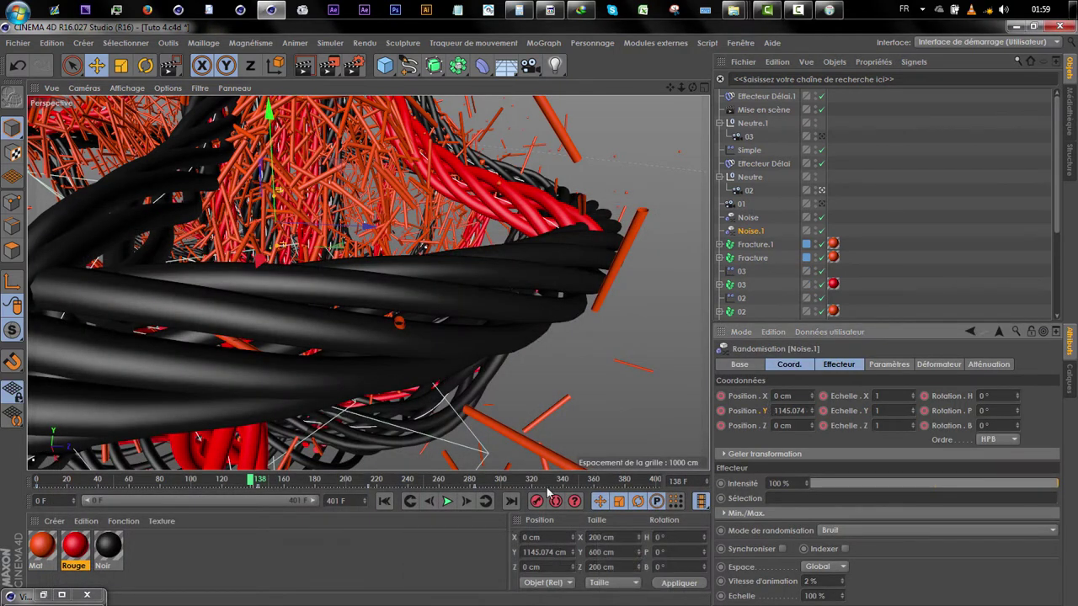
Delete the Noise.1 effector's Position Y key at frame 0.
click(410, 503)
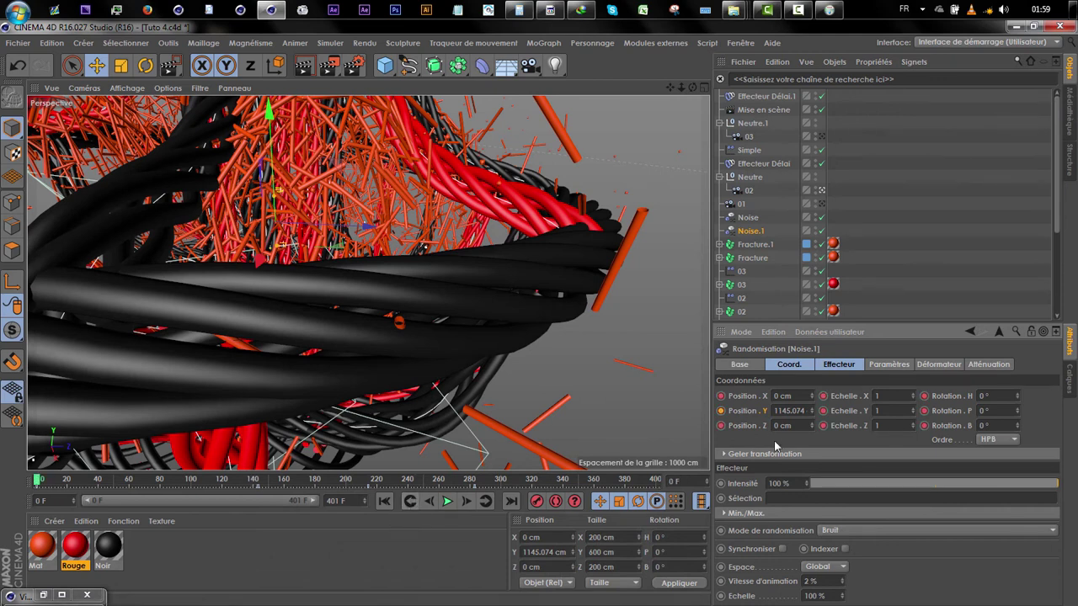
right_click(770, 417)
mouse_move(792, 380)
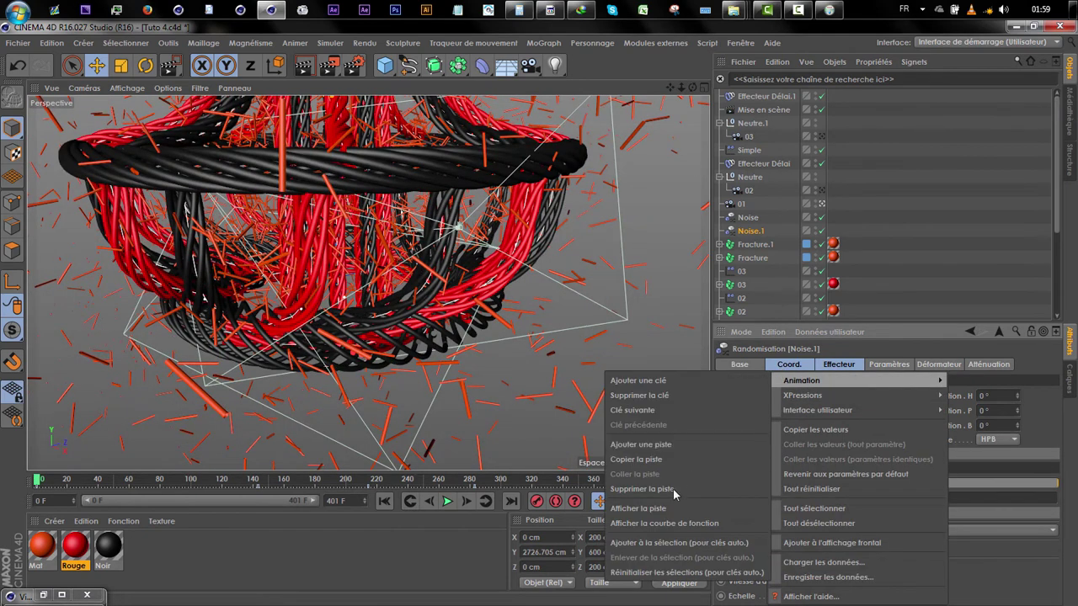
click(638, 395)
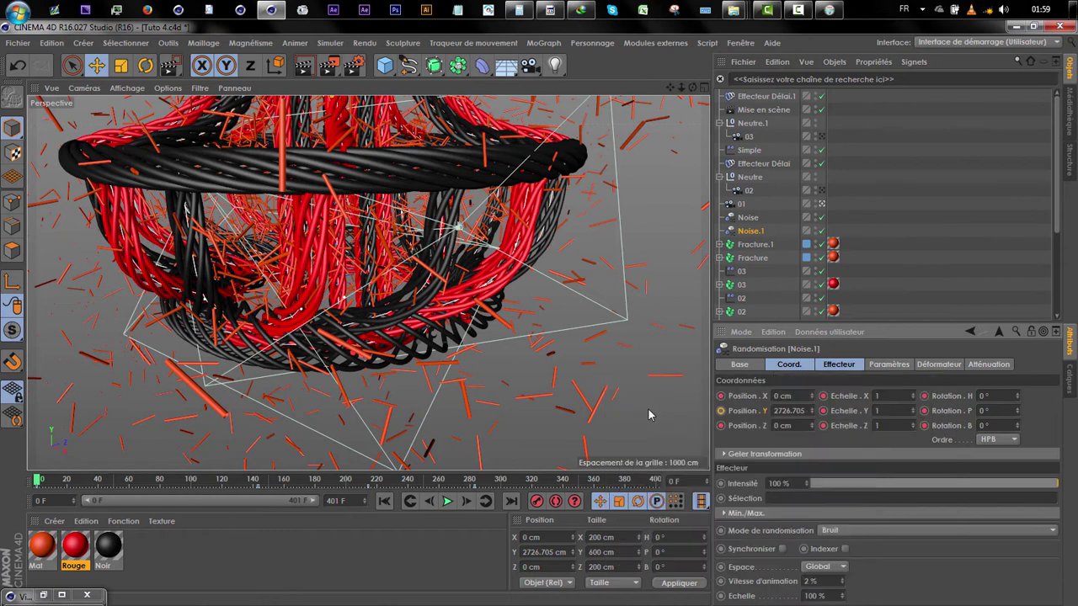
Go to the Noise.1 effector's last Position Y keyframe at frame 283 and delete that key.
click(493, 506)
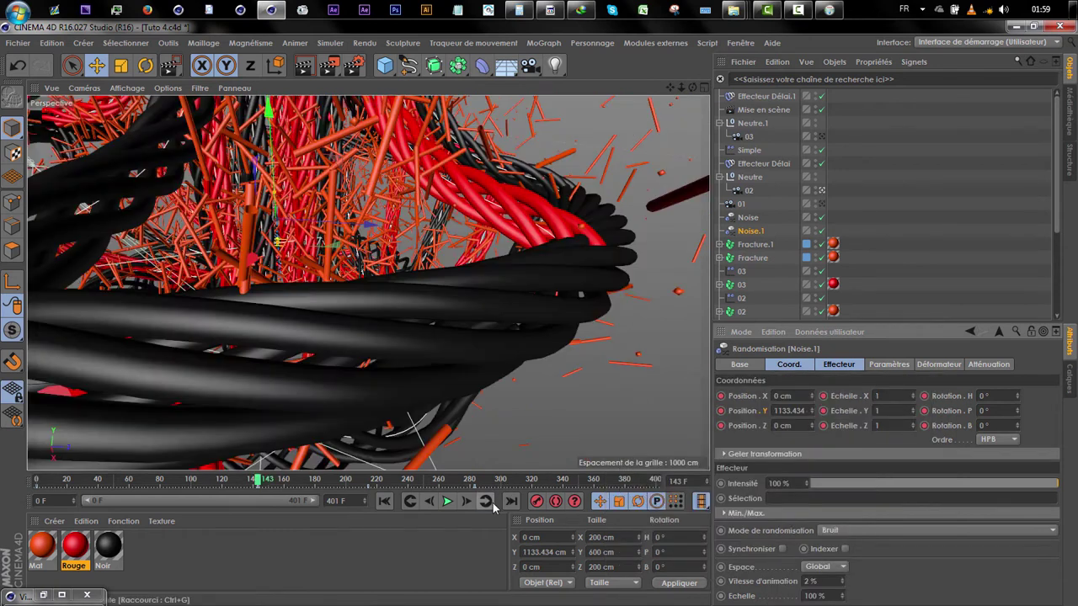
click(493, 506)
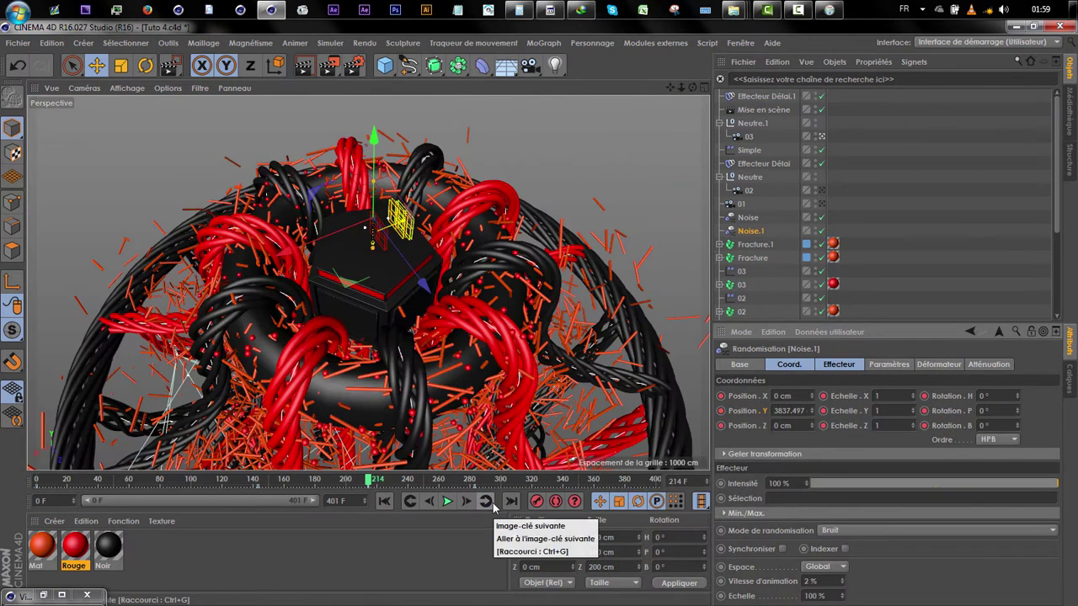
click(494, 506)
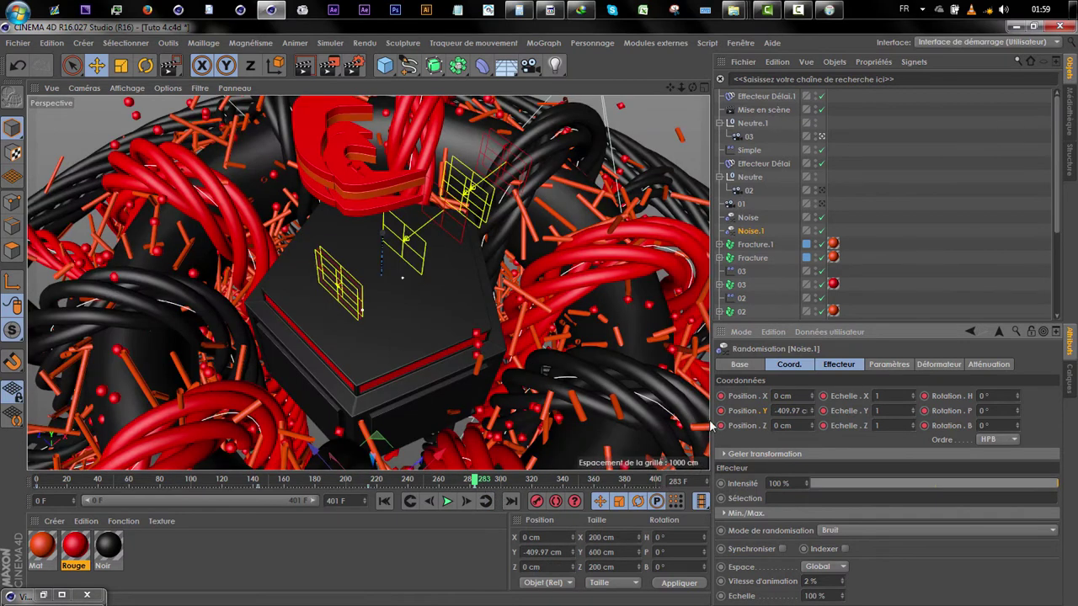
right_click(766, 412)
mouse_move(795, 380)
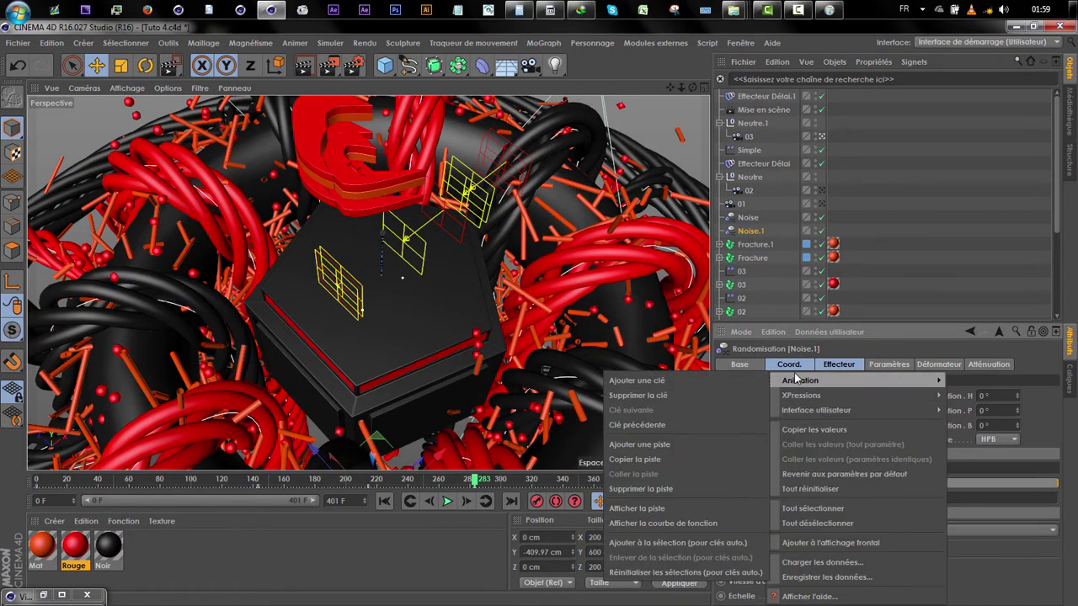
click(664, 393)
Display the Noise.1 effector's Position Y function curve to check its two remaining keys, and minimize the timeline.
right_click(771, 411)
mouse_move(782, 381)
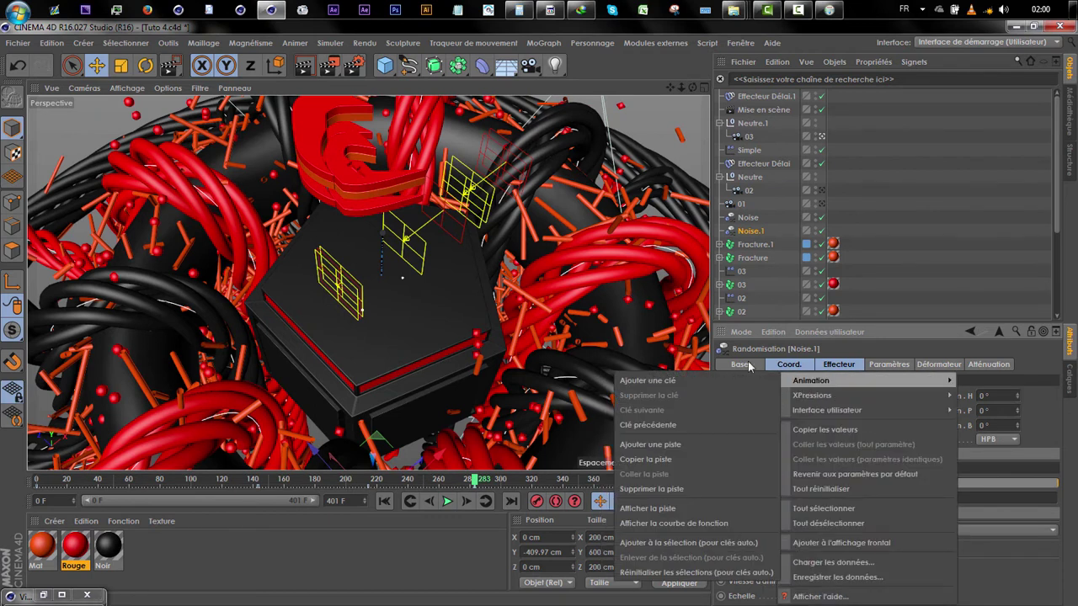
click(678, 523)
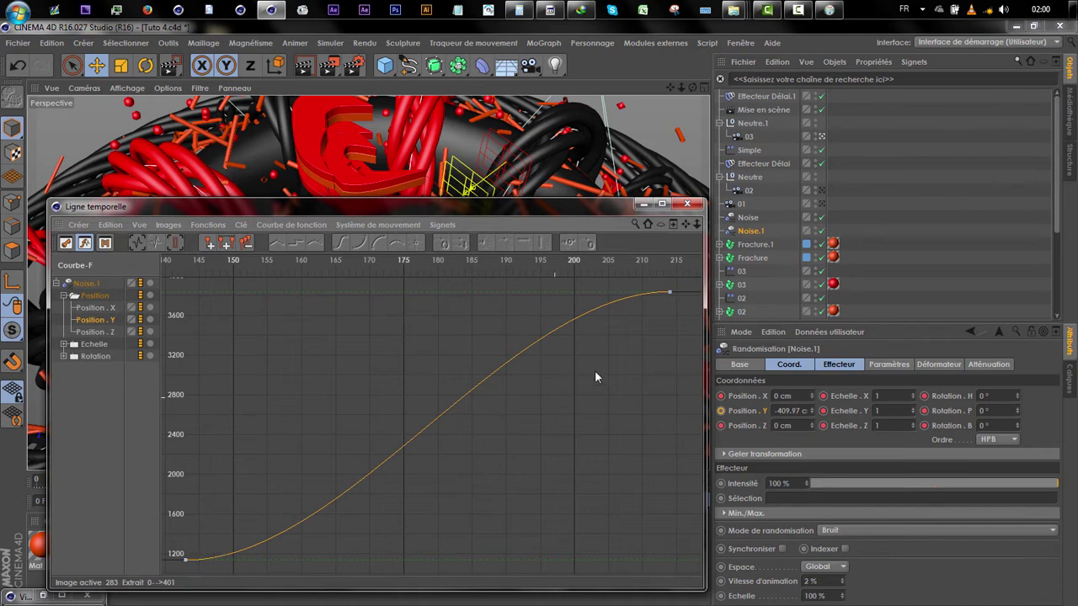
click(642, 204)
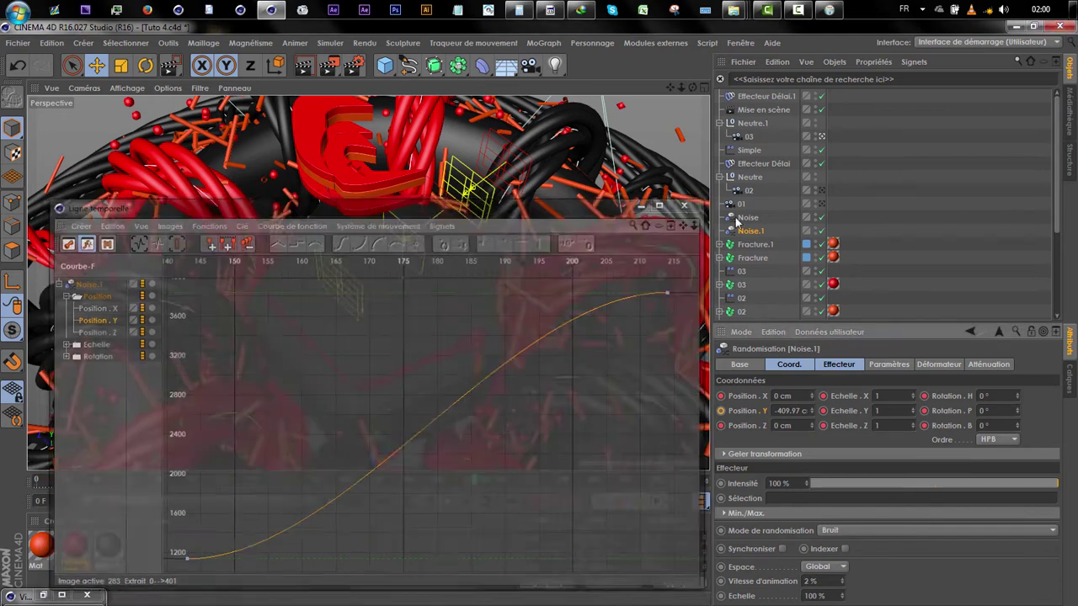
Display the Noise effector's Position Y function curve, scrub the animation against it, and close the timeline.
click(747, 217)
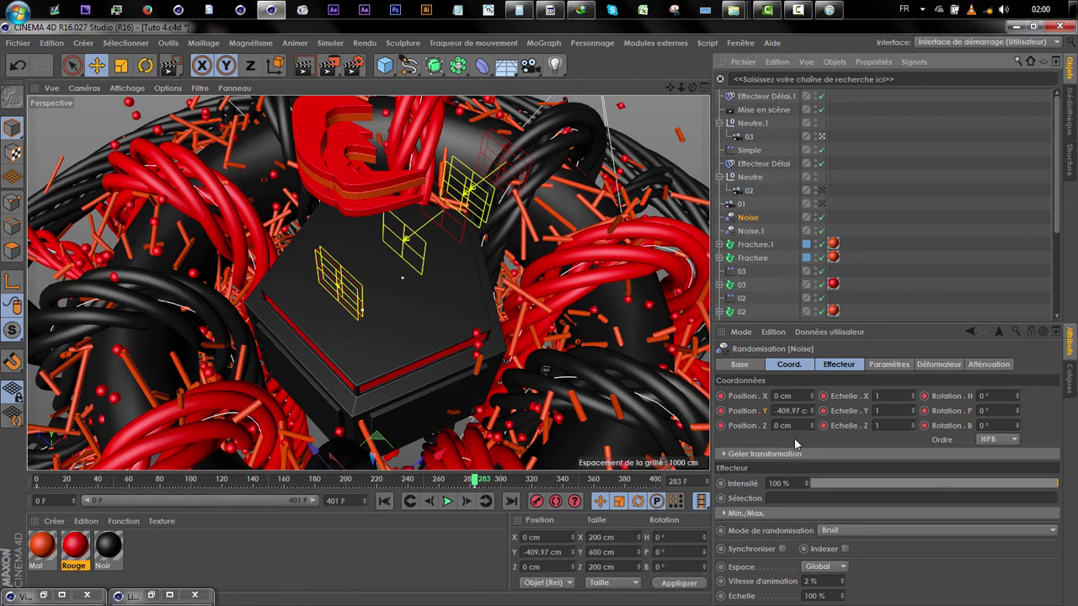
right_click(766, 416)
mouse_move(774, 379)
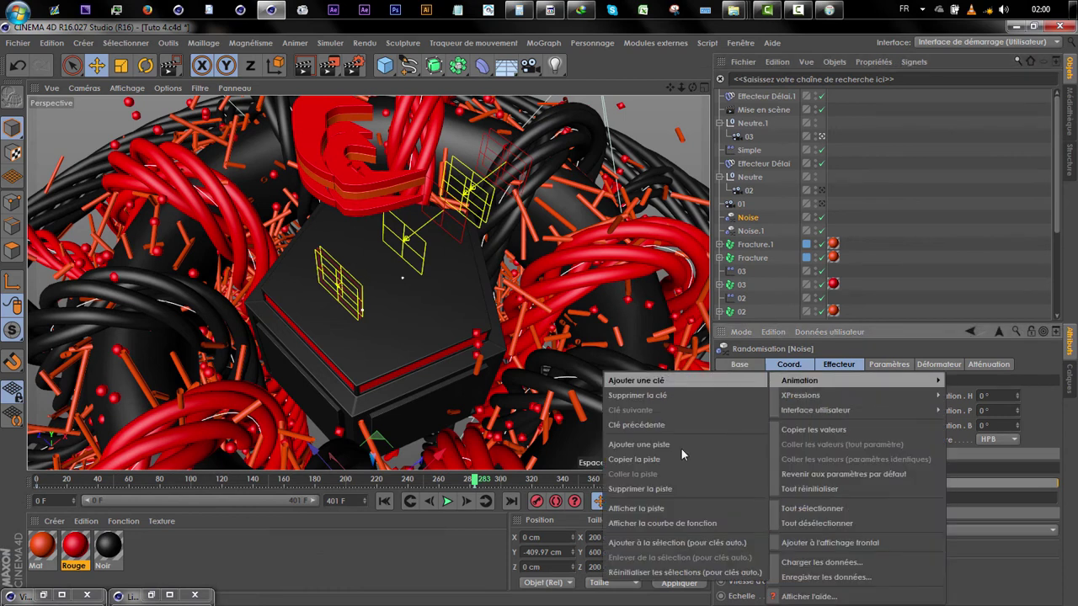
click(681, 517)
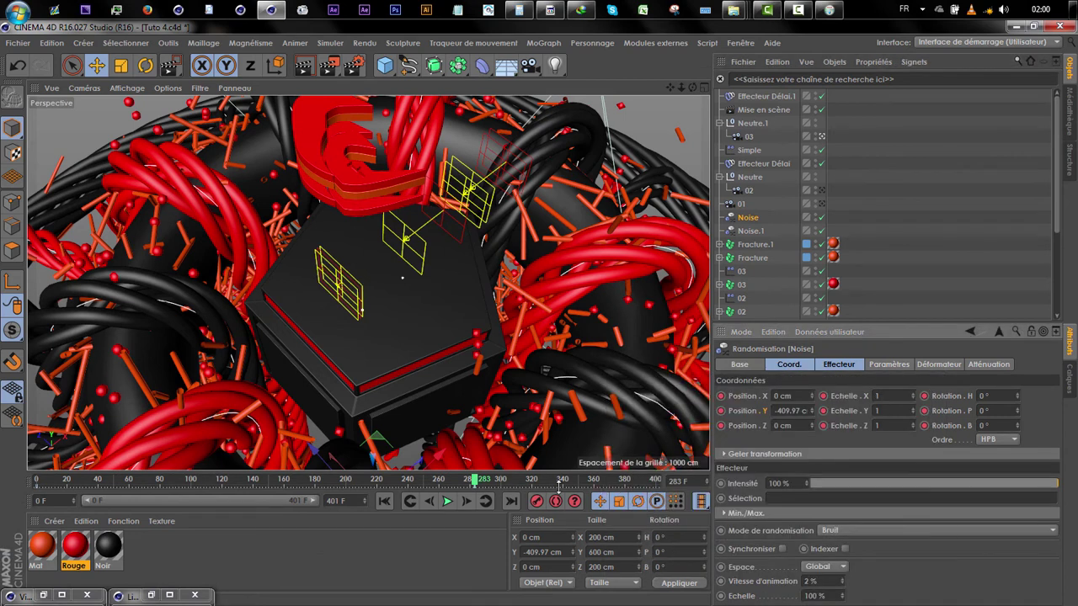
click(152, 595)
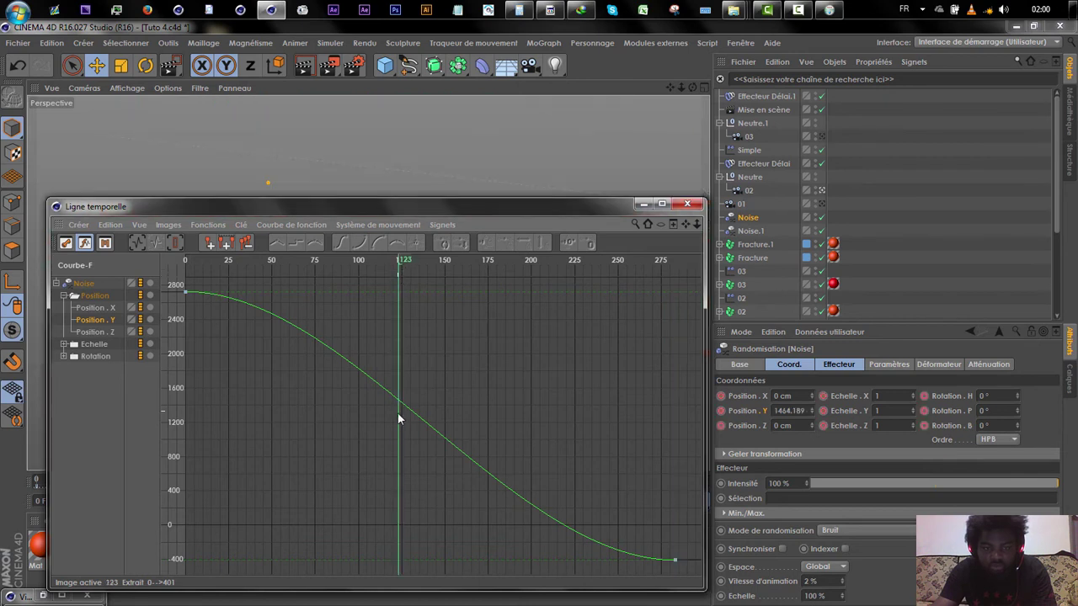
click(687, 203)
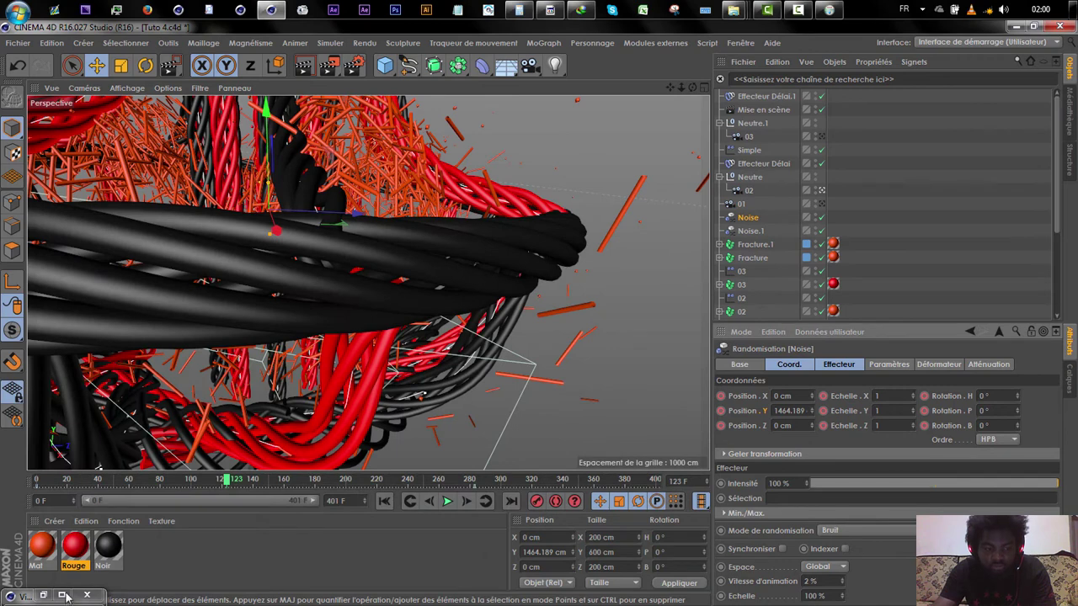
Reopen the minimized Picture Viewer to review the preview render, and clear the object selection.
click(64, 595)
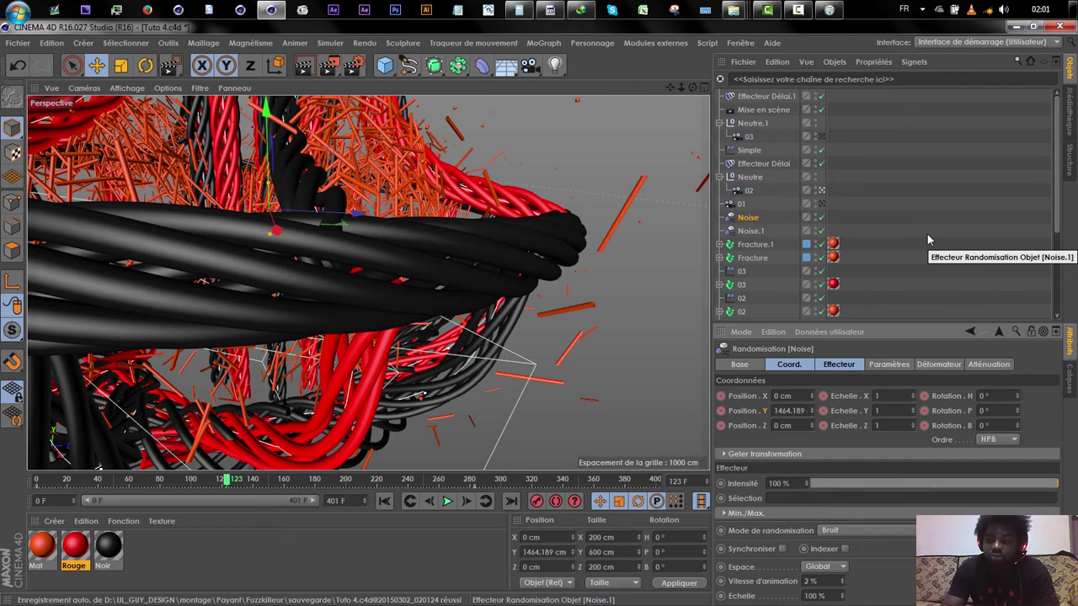
click(917, 255)
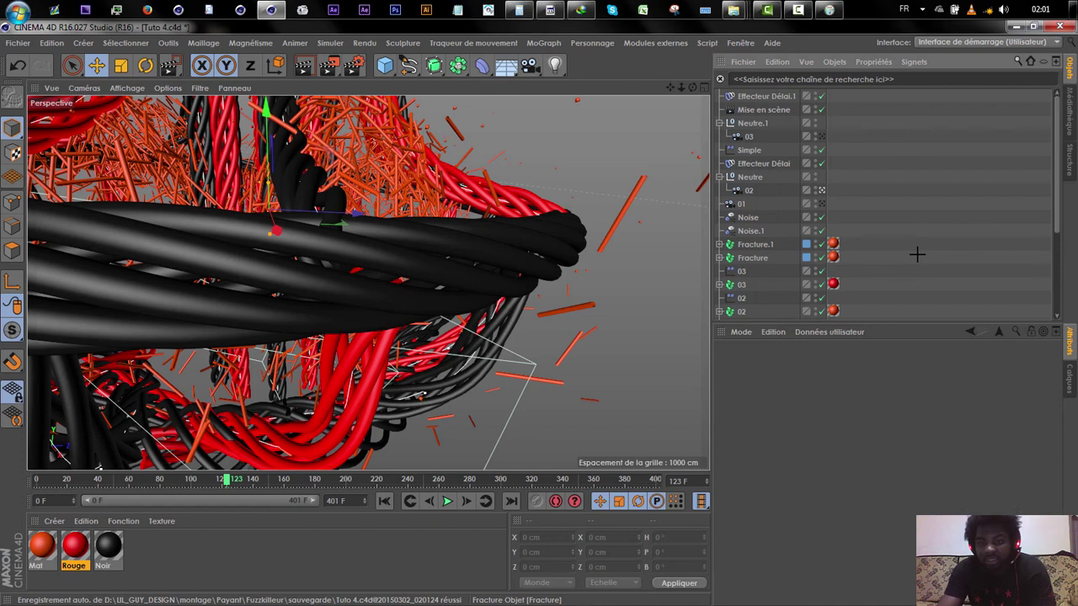